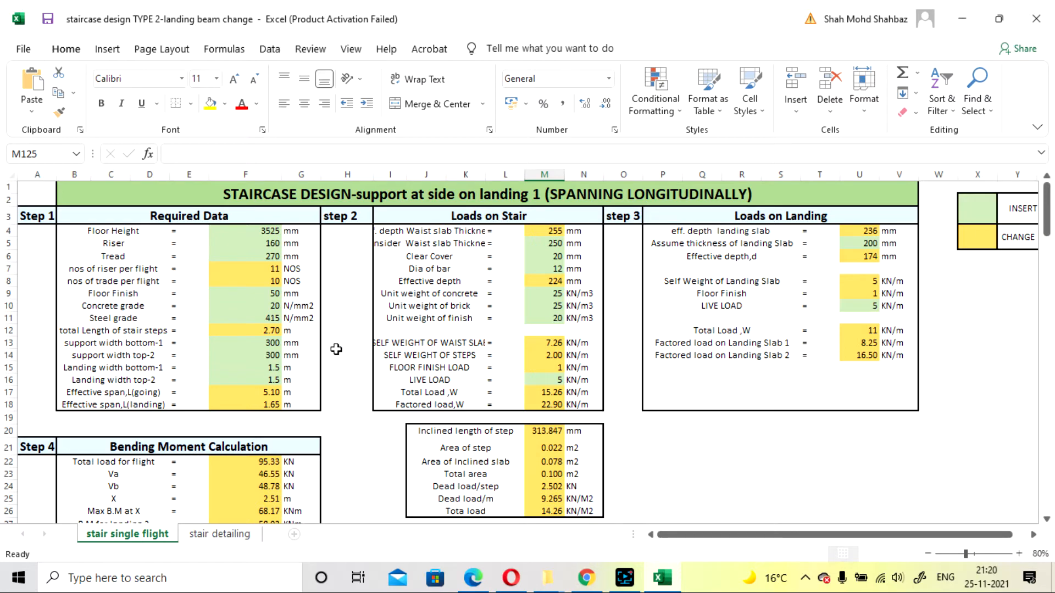
# Open the stair detailing sheet, look over its drawings and enlarge the staircase plan to 80% zoom
pyautogui.click(229, 537)
pyautogui.scroll(5, 468, 412)
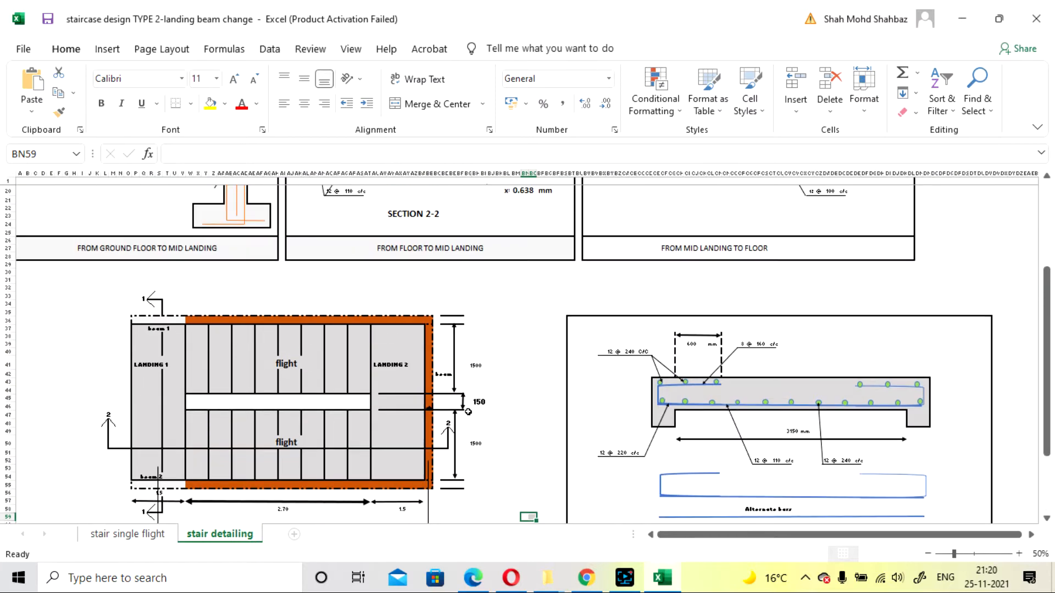
pyautogui.scroll(6, 468, 412)
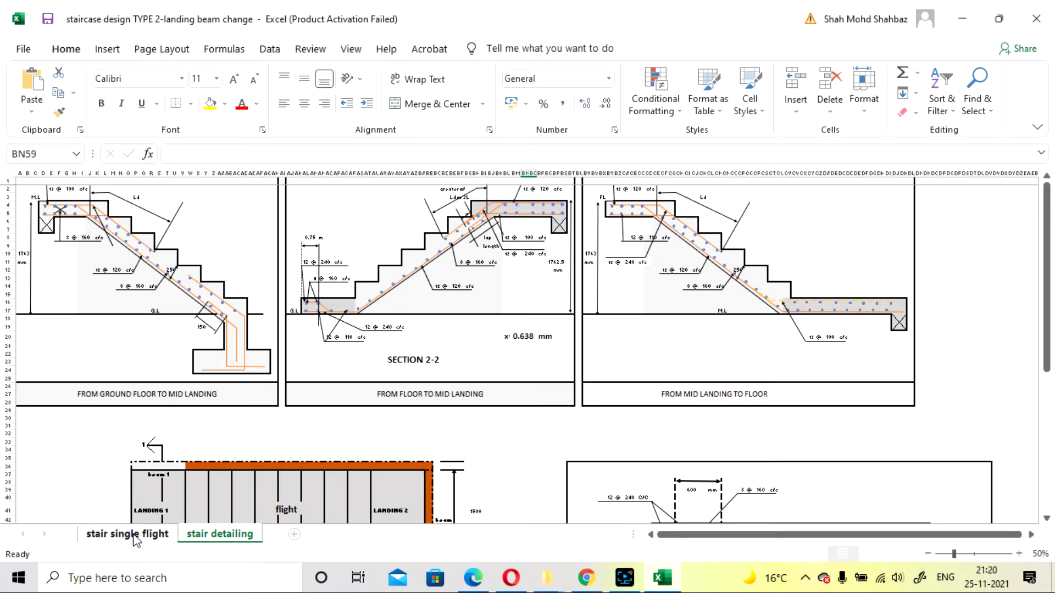
pyautogui.scroll(-6, 417, 345)
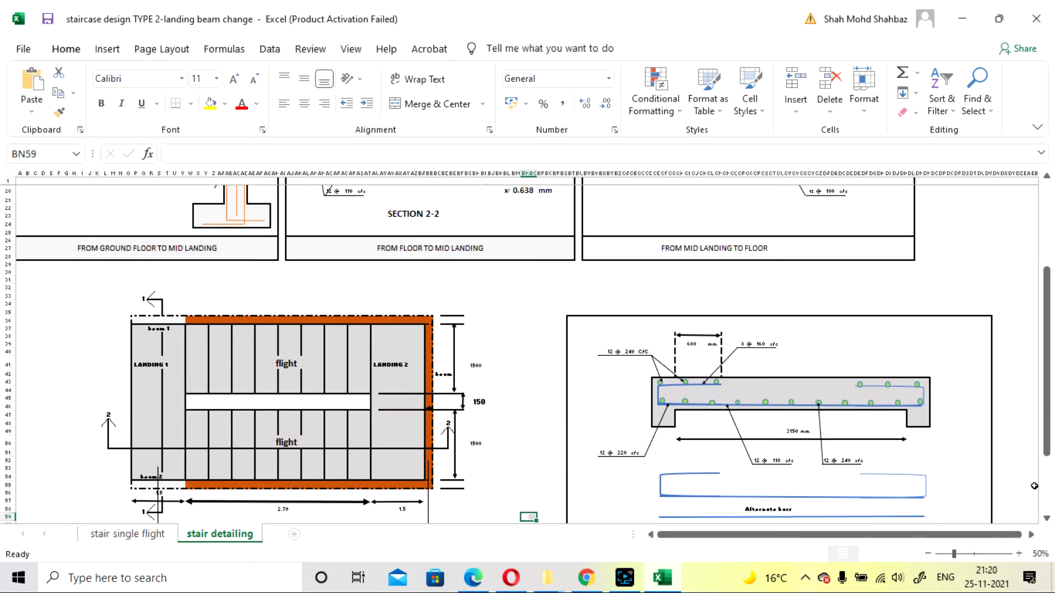
pyautogui.click(1018, 555)
pyautogui.click(1017, 555)
pyautogui.click(1017, 555)
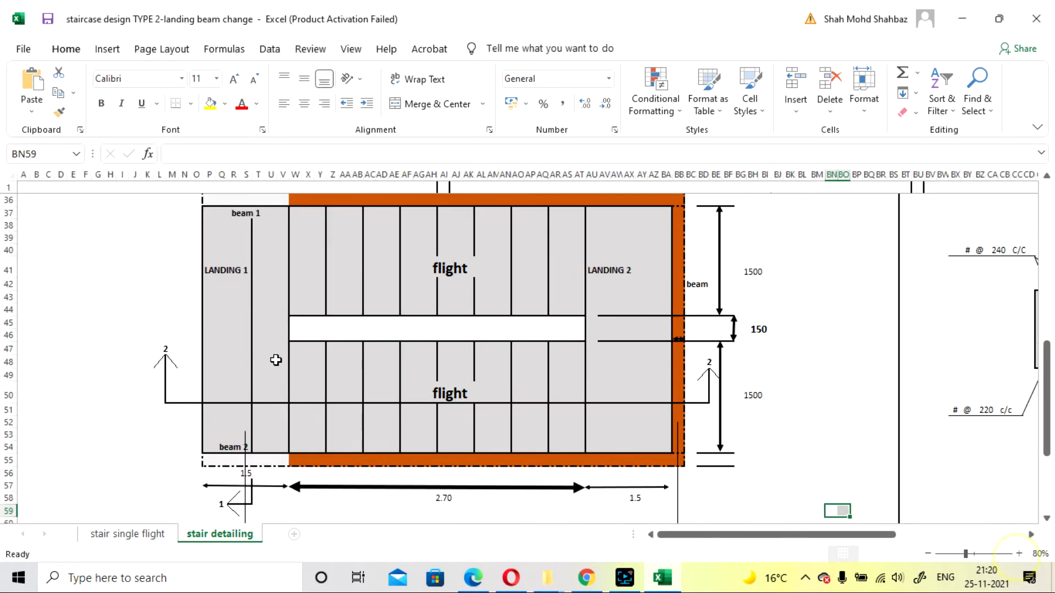
# Examine the landings, beams and flights in the staircase plan and the flight section drawings above it
pyautogui.scroll(1, 273, 356)
pyautogui.scroll(-1, 267, 368)
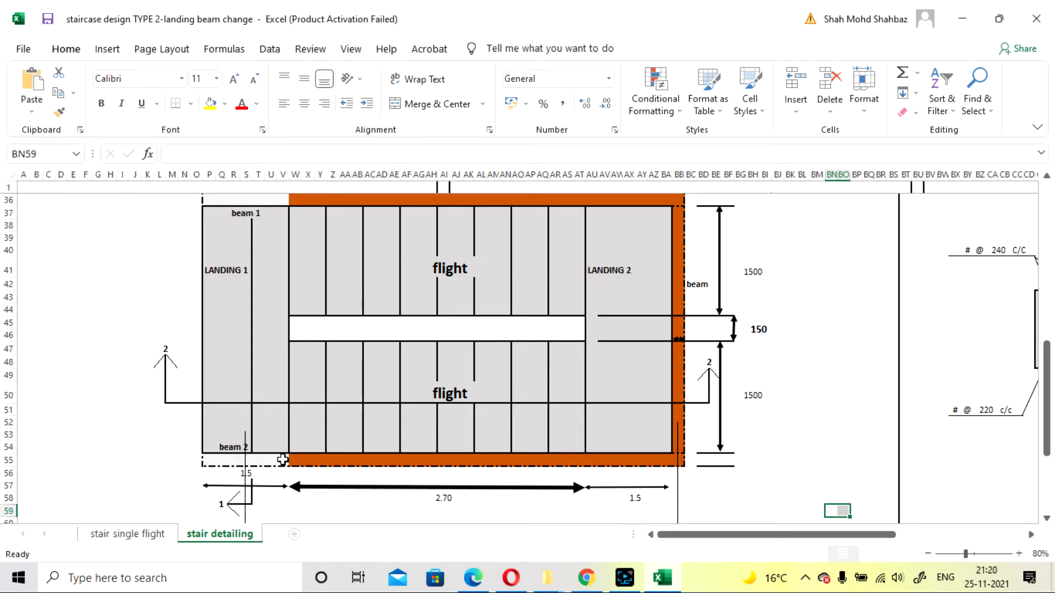
pyautogui.scroll(1, 237, 374)
pyautogui.scroll(-1, 238, 374)
pyautogui.scroll(1, 467, 439)
pyautogui.scroll(10, 467, 440)
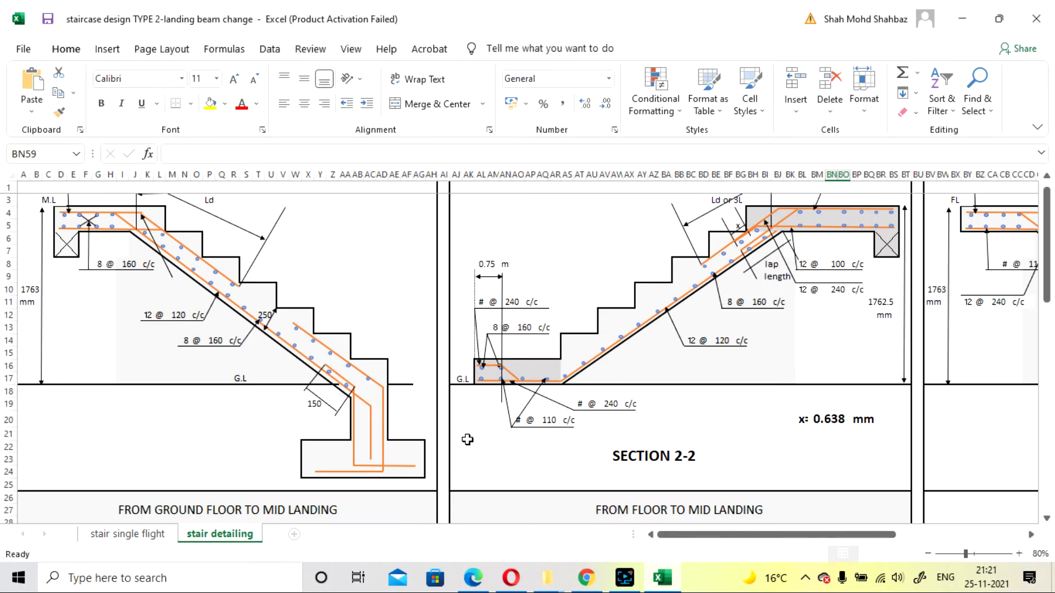
# On the stair single flight sheet, review the floor height, riser and tread inputs and the cell colour legend
pyautogui.click(113, 536)
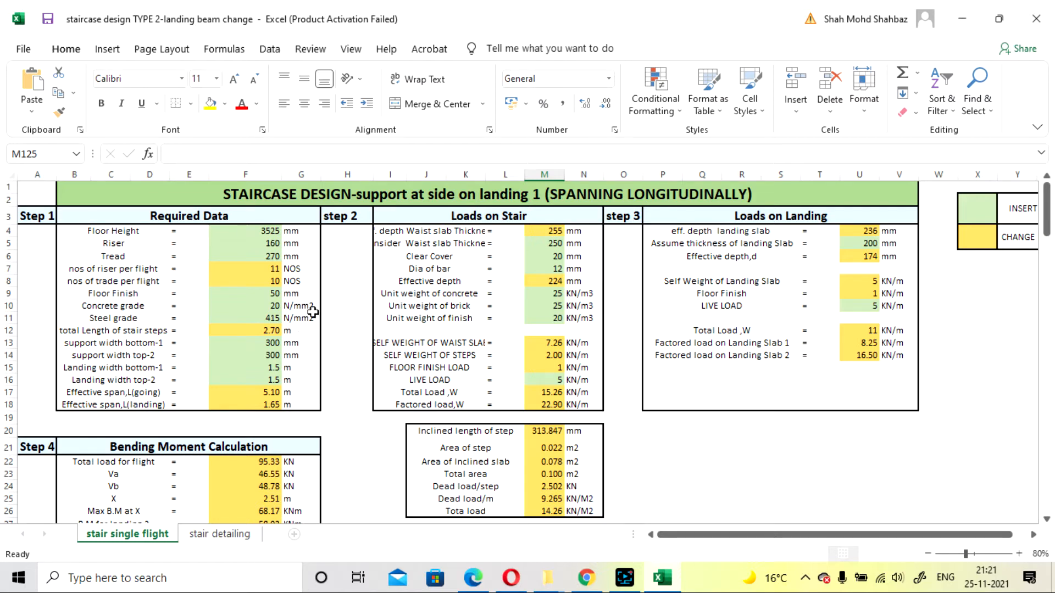
pyautogui.scroll(-1, 332, 323)
pyautogui.scroll(1, 331, 323)
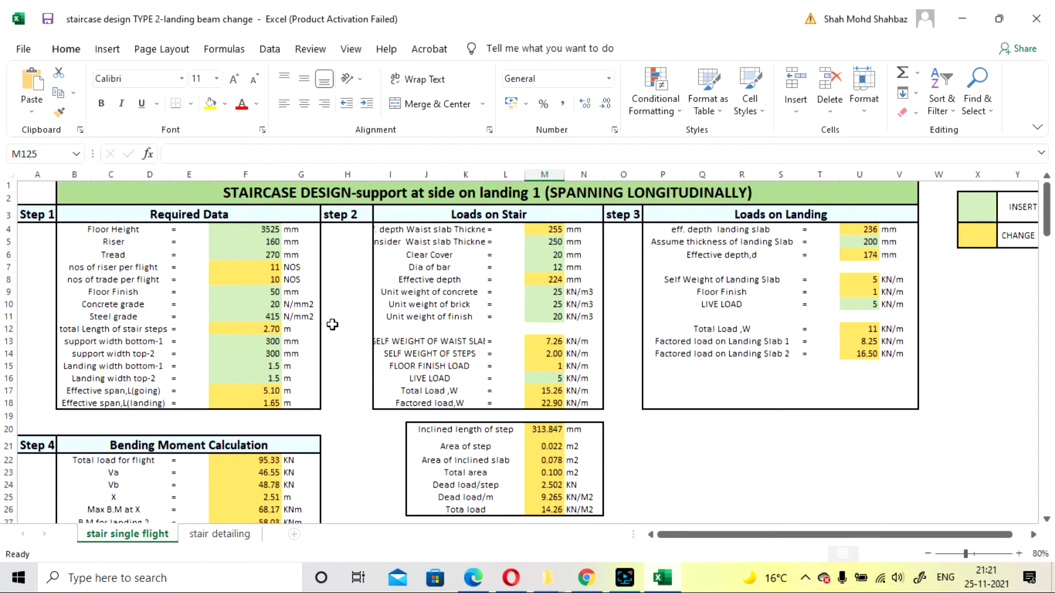
pyautogui.click(223, 233)
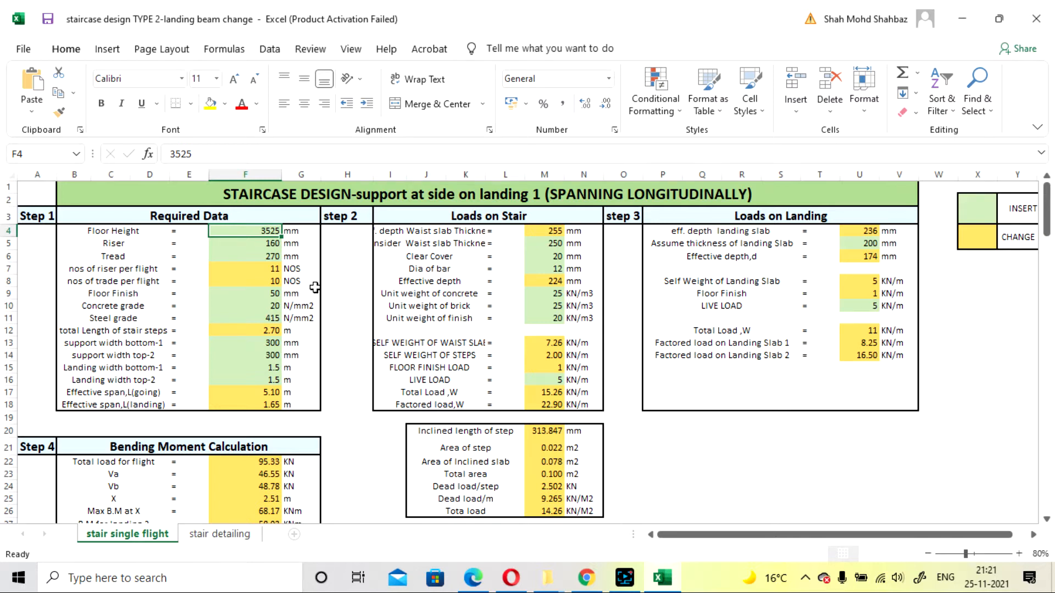
pyautogui.press('Down')
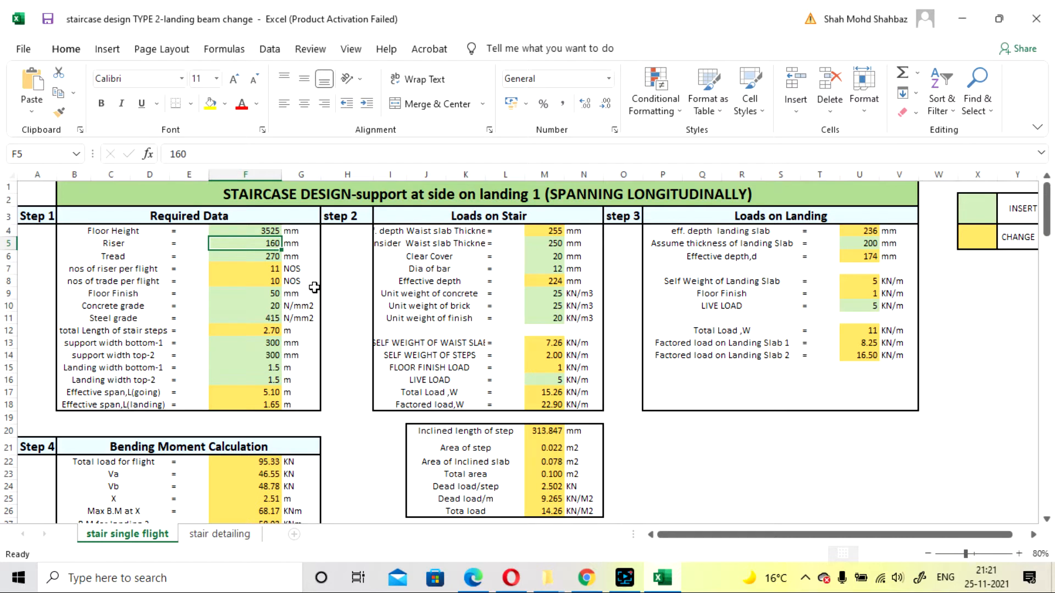
pyautogui.press('Down')
pyautogui.press('Up')
pyautogui.press('Down')
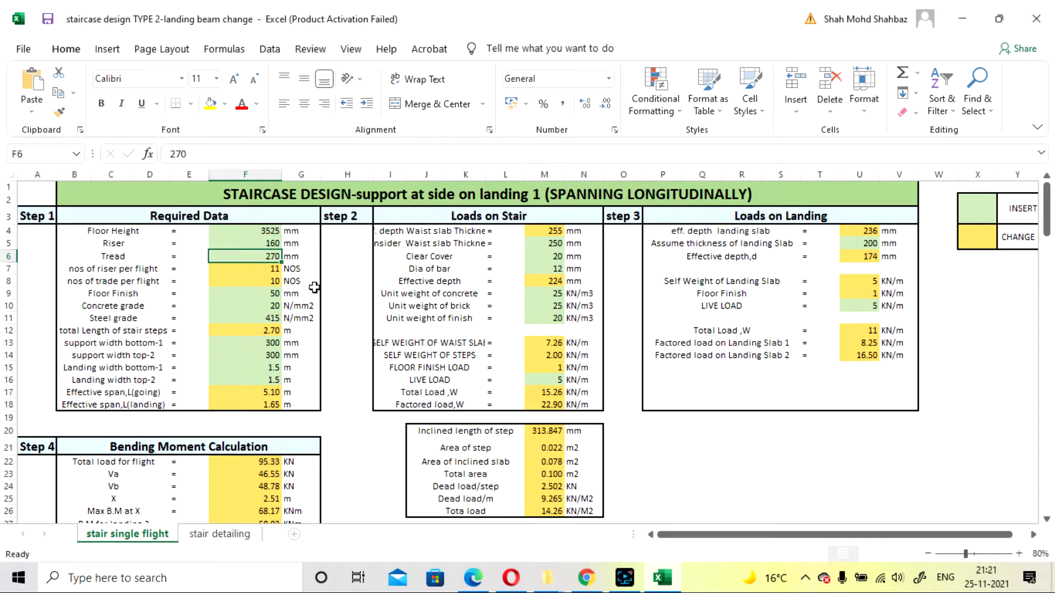
pyautogui.press('Up')
pyautogui.press('Up')
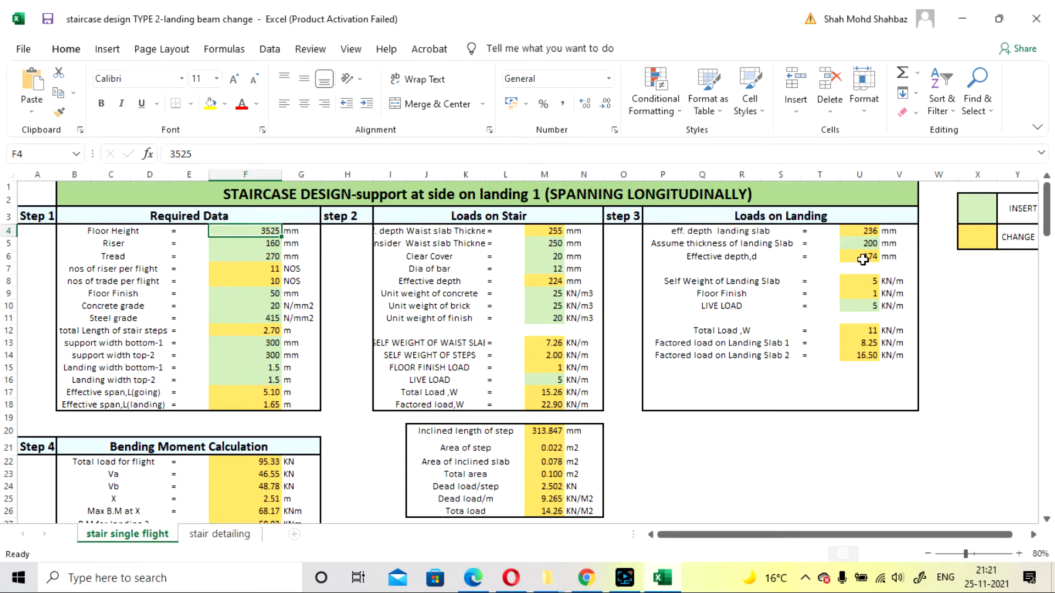
pyautogui.moveTo(767, 534); pyautogui.dragTo(782, 534)
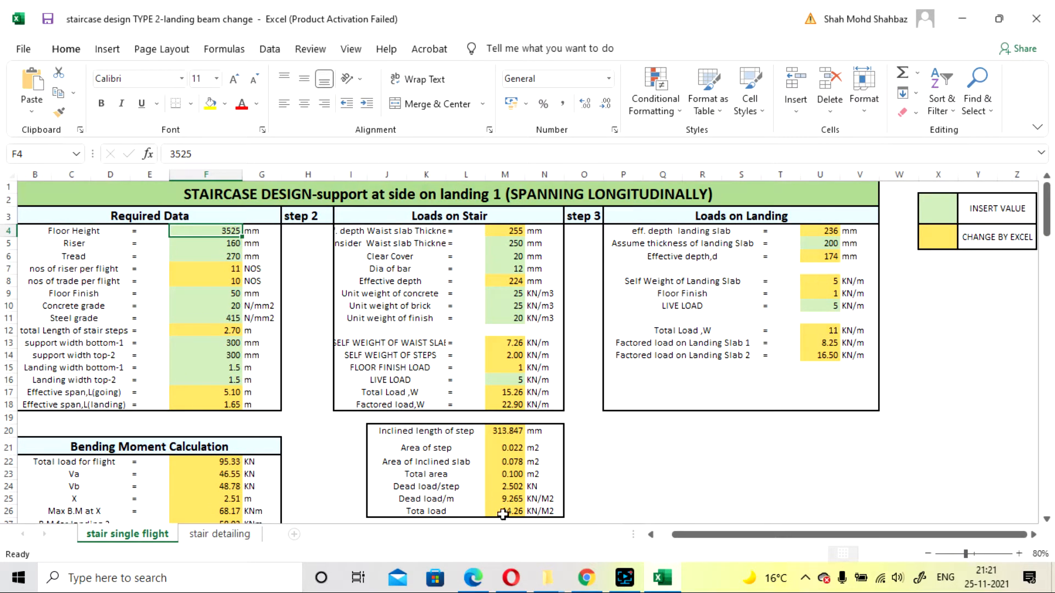
pyautogui.moveTo(843, 544); pyautogui.dragTo(829, 544)
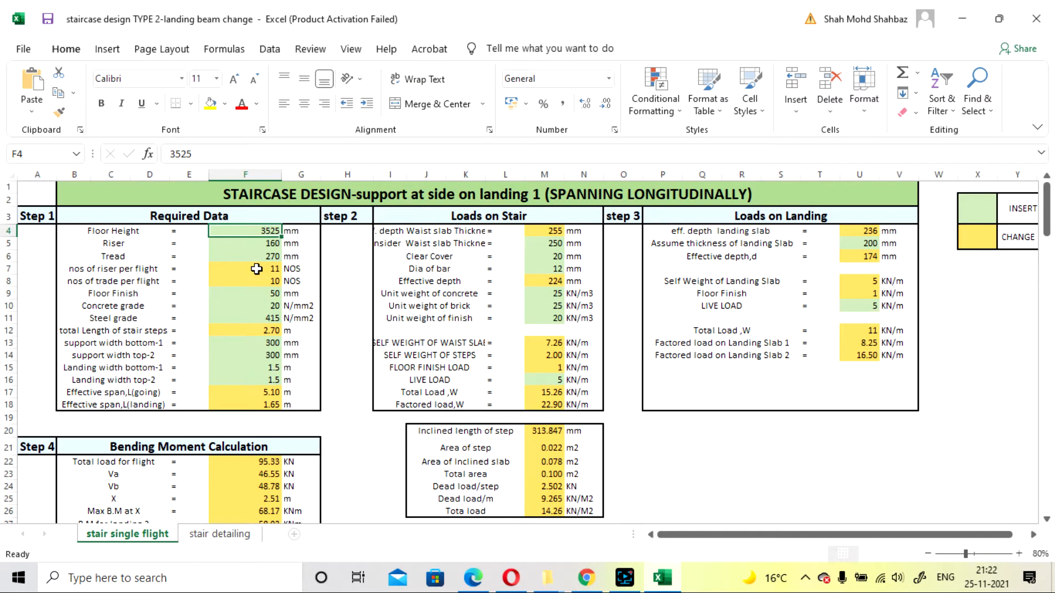
# Go through the floor height, riser and tread cells again and inspect the formulas for risers and treads per flight
pyautogui.press('Down')
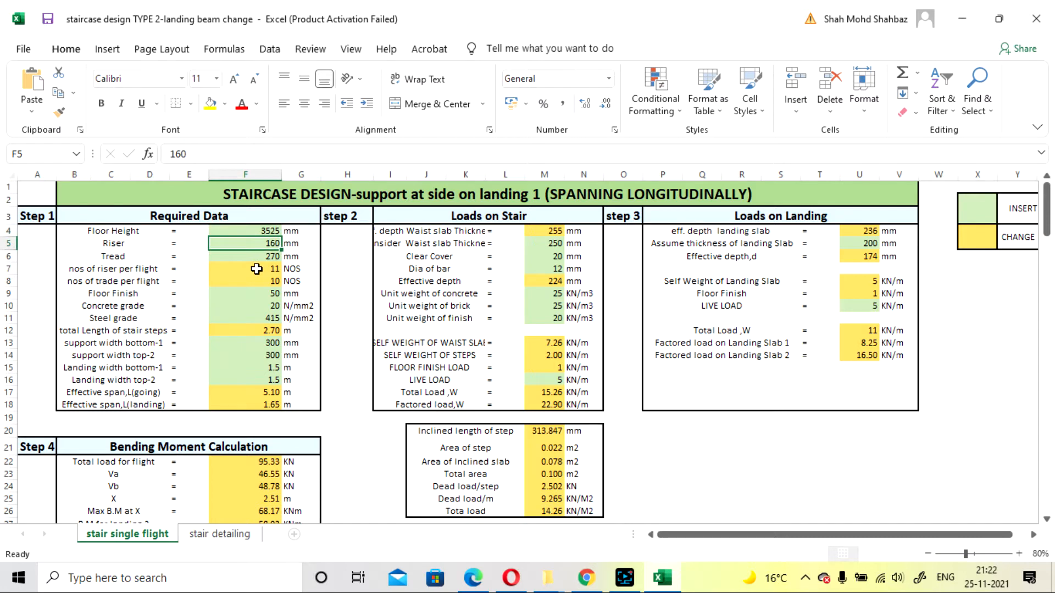
pyautogui.press('Down')
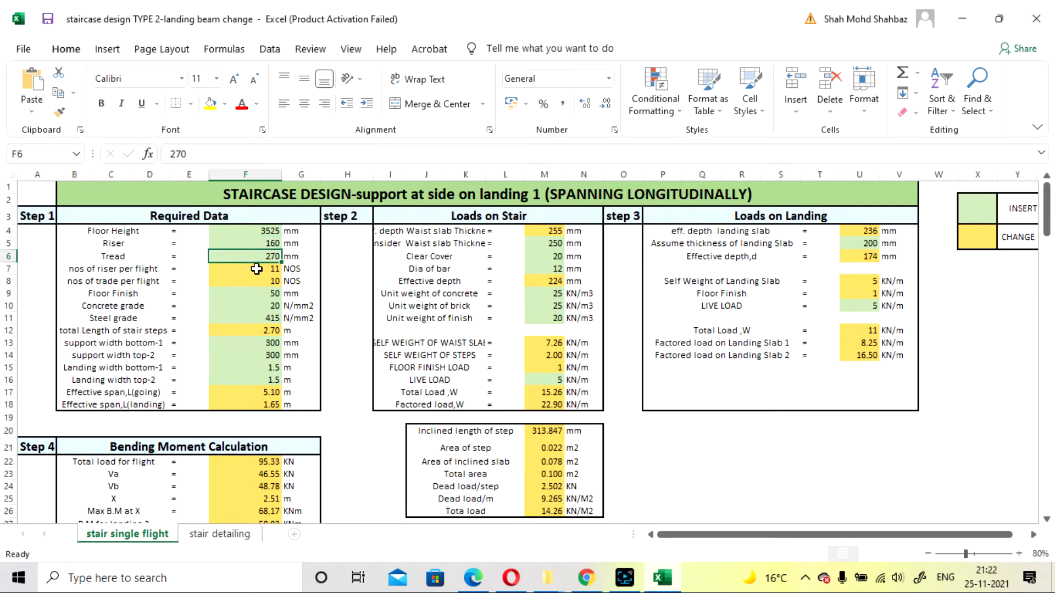
pyautogui.press('Up')
pyautogui.press('Up')
pyautogui.press('Down')
pyautogui.press('Down')
pyautogui.press('Down')
pyautogui.press('Up')
pyautogui.press('Up')
pyautogui.press('Up')
pyautogui.press('Up')
pyautogui.press('Down')
pyautogui.press('Down')
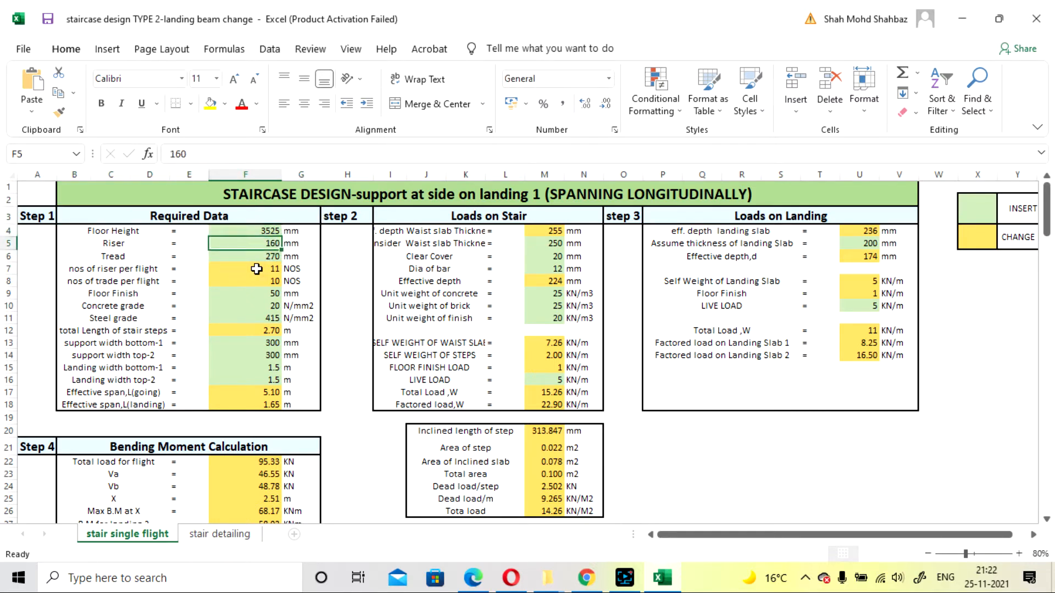
pyautogui.press('Down')
pyautogui.press('Up')
pyautogui.press('Up')
pyautogui.press('Down')
pyautogui.click(256, 268)
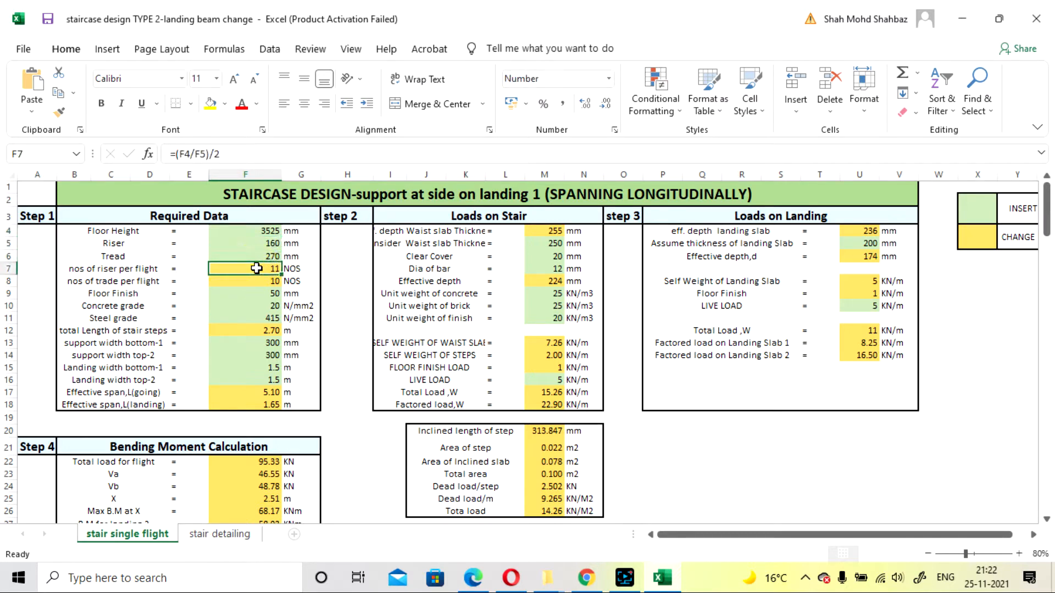
pyautogui.click(253, 281)
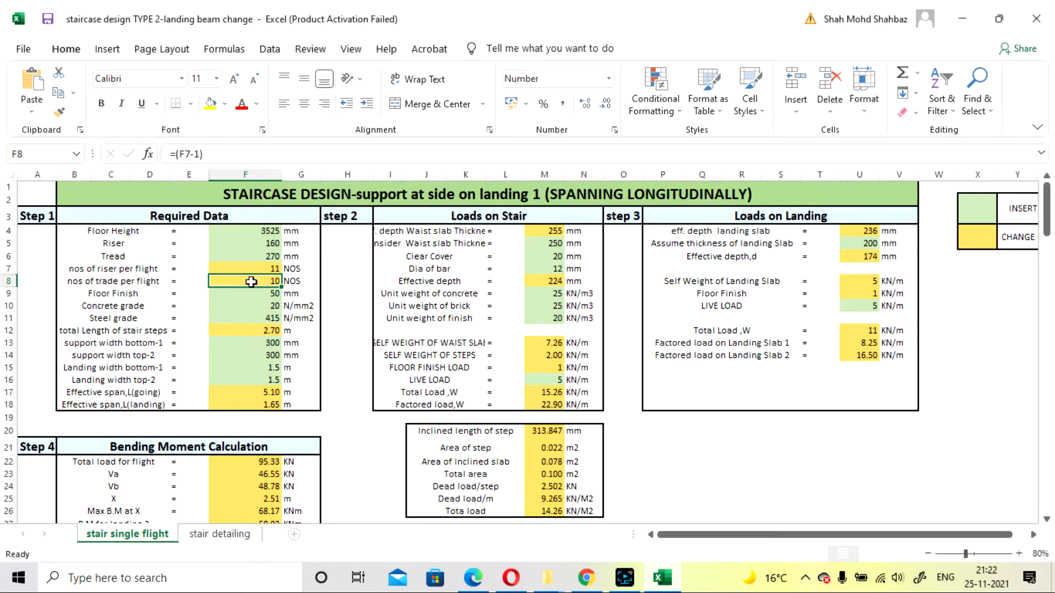
pyautogui.click(625, 577)
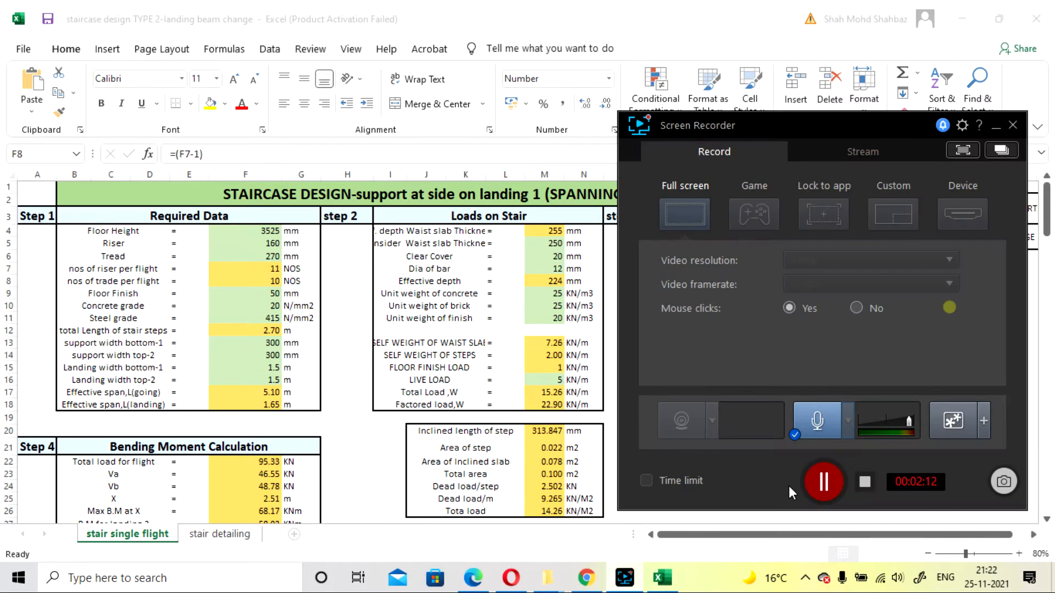
pyautogui.click(818, 483)
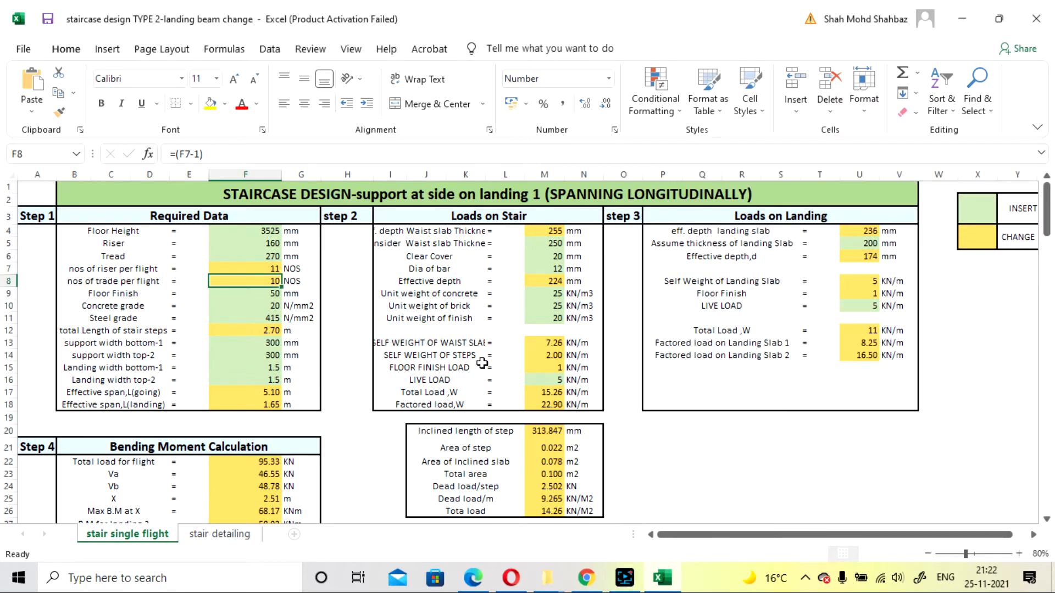
# Compare the formulas for risers and treads per flight with the flights drawn in the stair detailing plan
pyautogui.click(225, 268)
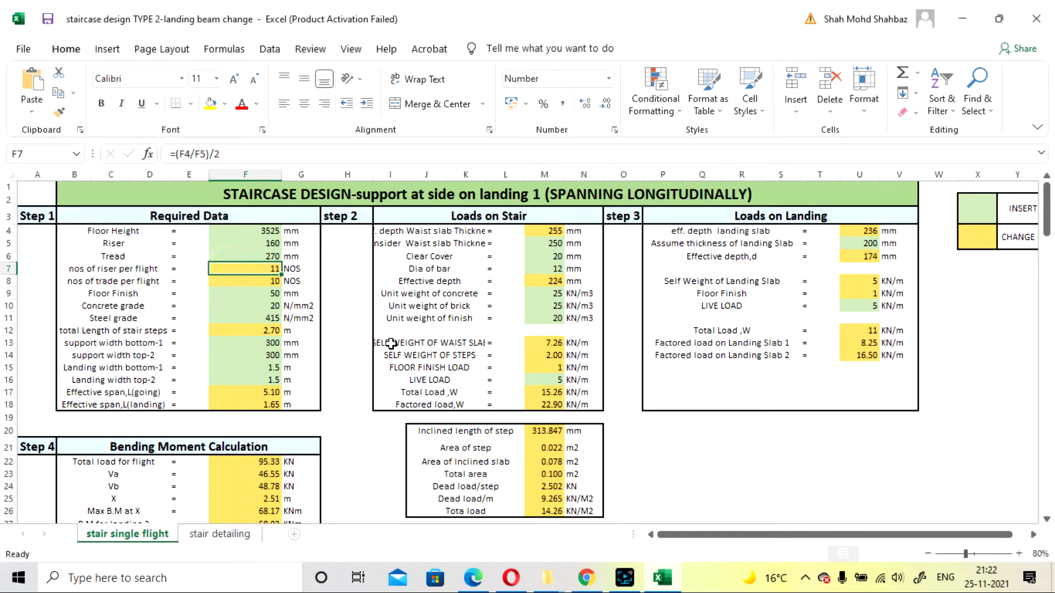
pyautogui.press('Down')
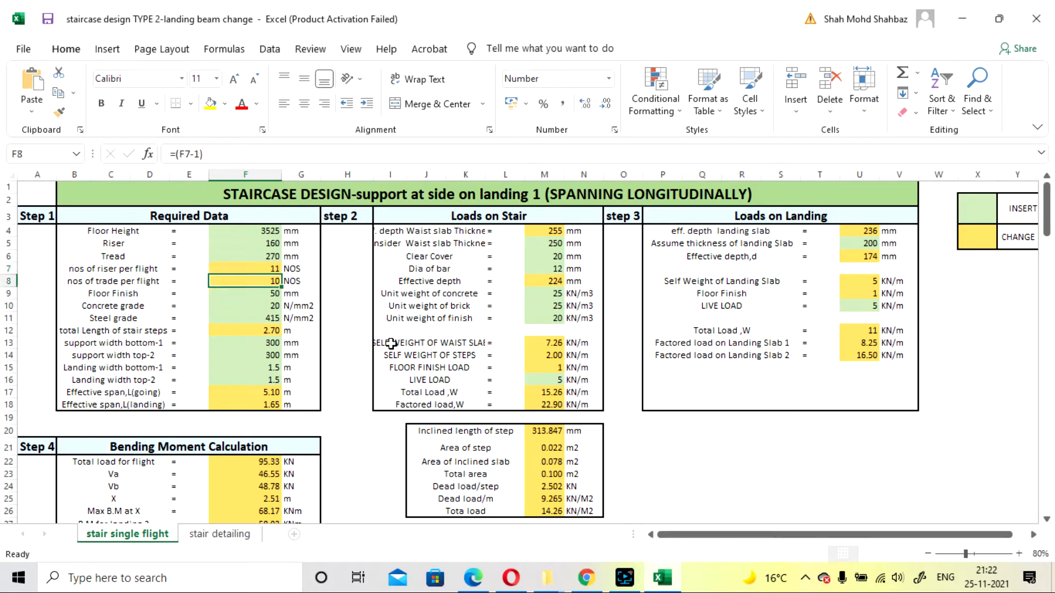
pyautogui.press('Up')
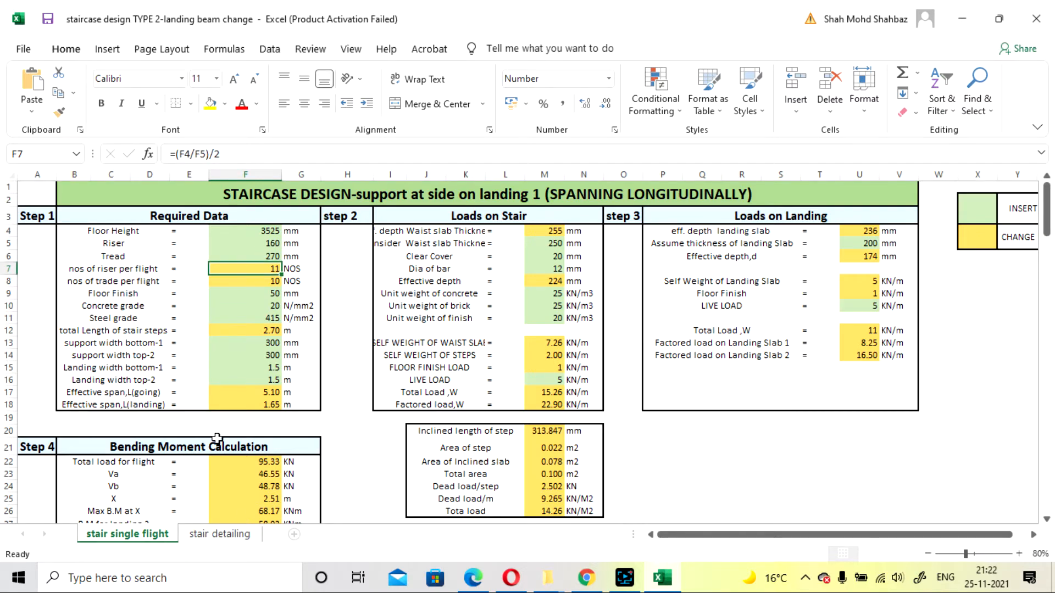
pyautogui.click(236, 534)
pyautogui.scroll(-11, 348, 364)
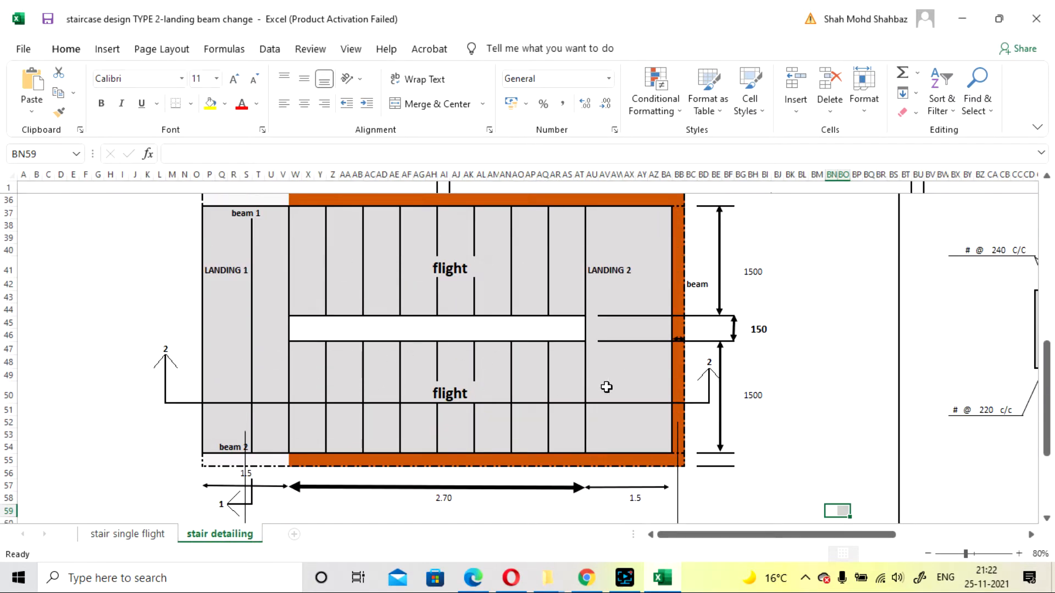
pyautogui.click(144, 535)
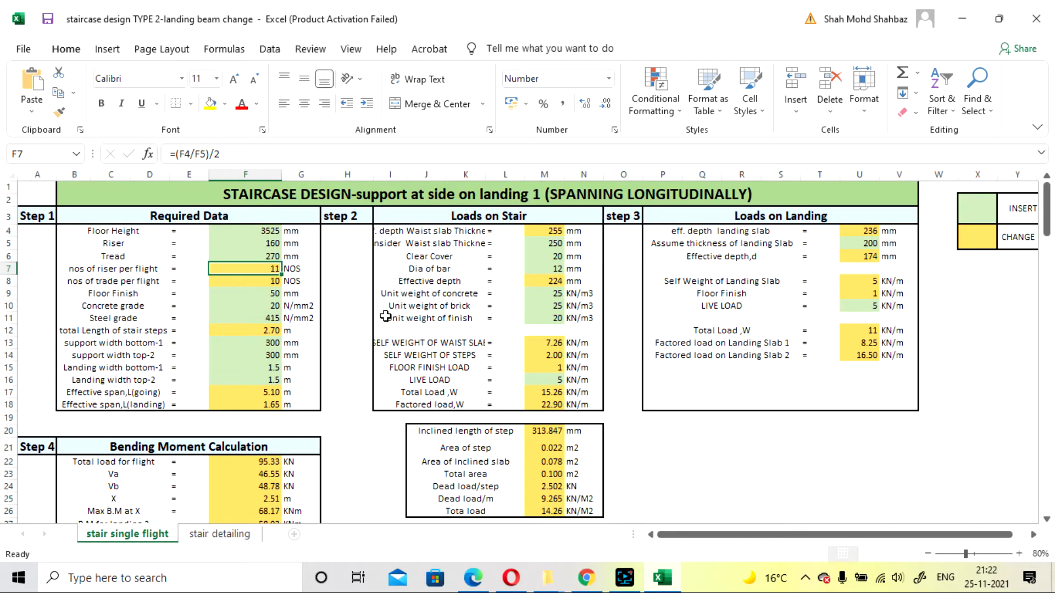
# Trace the riser and tread count formulas back to the floor height and riser inputs in the Required Data table
pyautogui.press('Down')
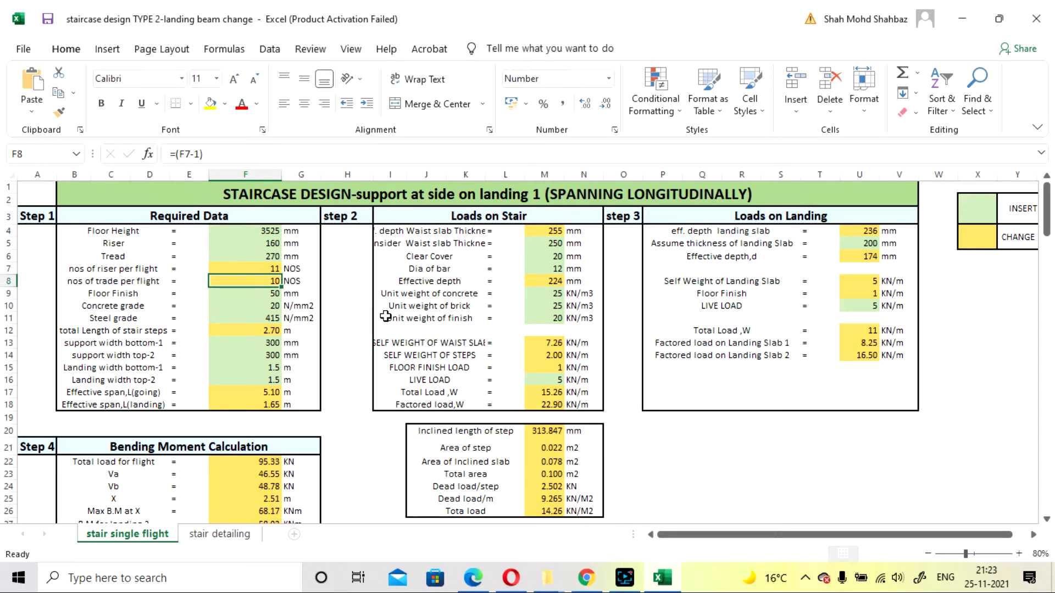
pyautogui.press('Up')
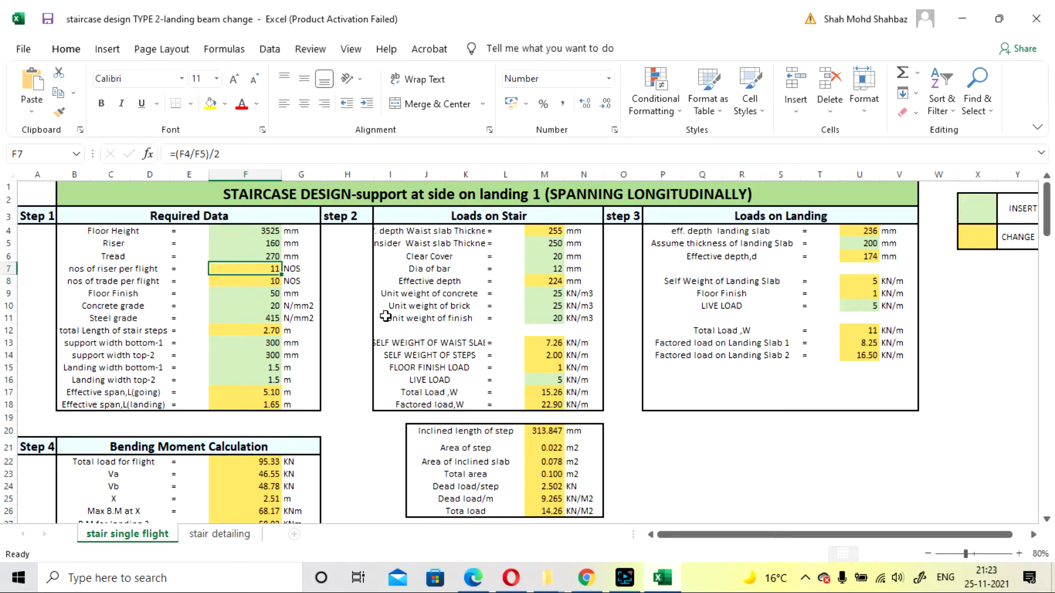
pyautogui.press('Down')
pyautogui.press('Up')
pyautogui.press('Up')
pyautogui.press('Up')
pyautogui.press('Up')
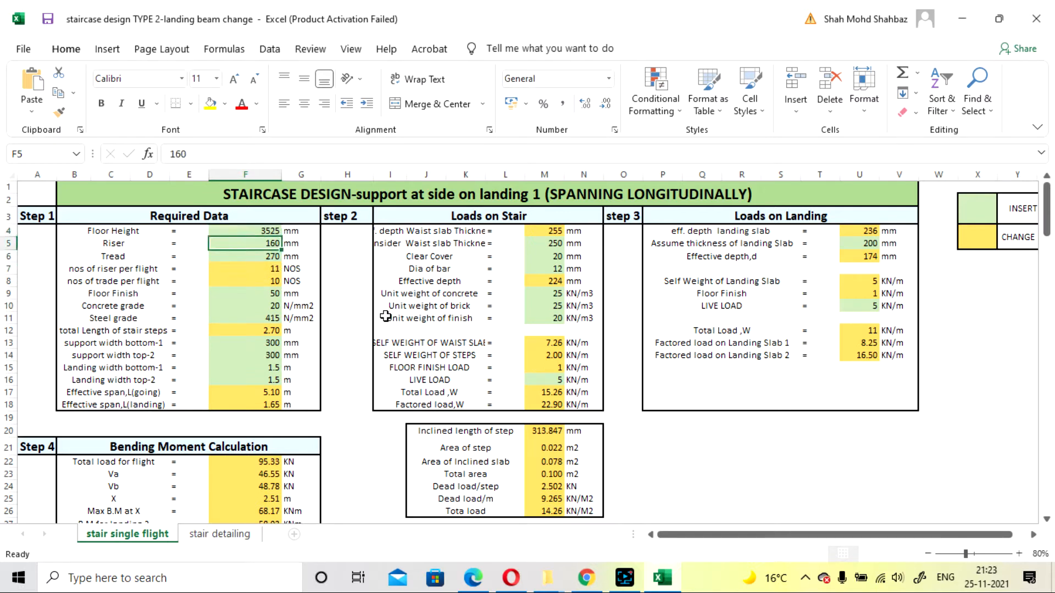
pyautogui.press('Down')
pyautogui.press('Up')
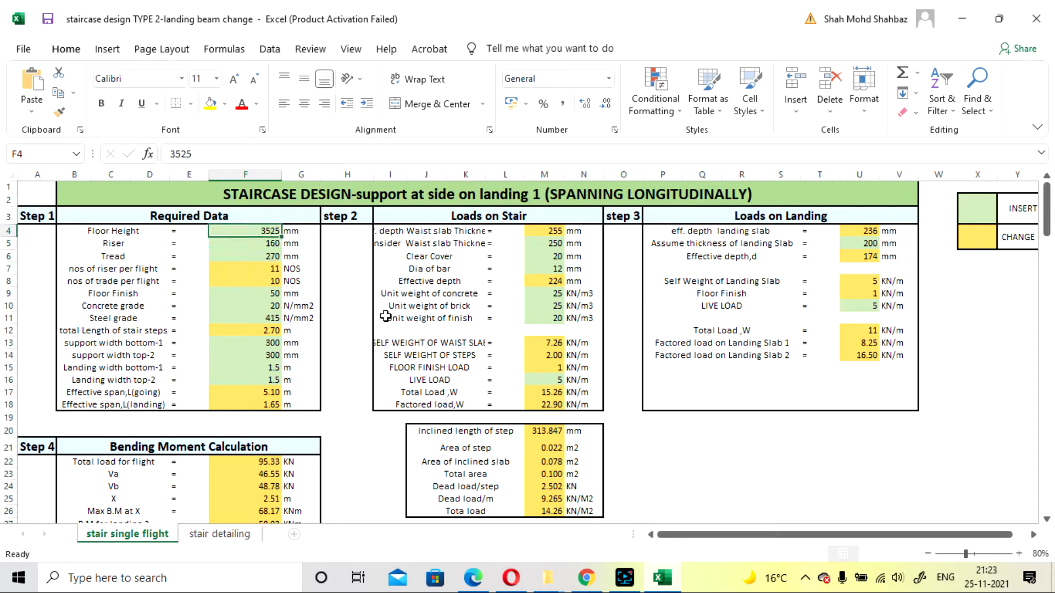
# Examine the floor finish, concrete grade and steel grade inputs in the Required Data table
pyautogui.press('Down')
pyautogui.press('Down')
pyautogui.press('Down')
pyautogui.press('Down')
pyautogui.press('Down')
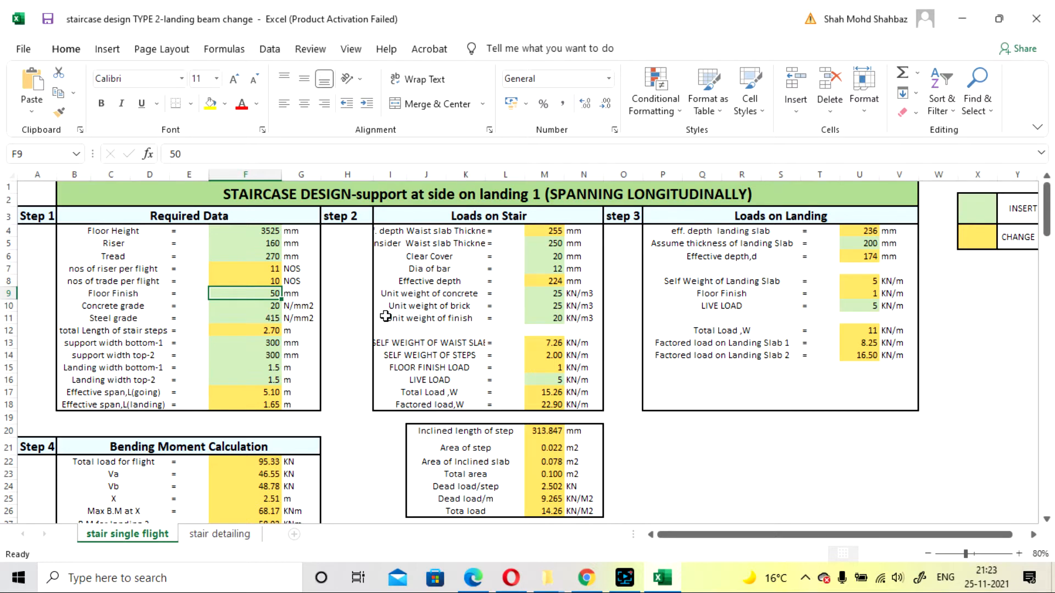
pyautogui.press('Down')
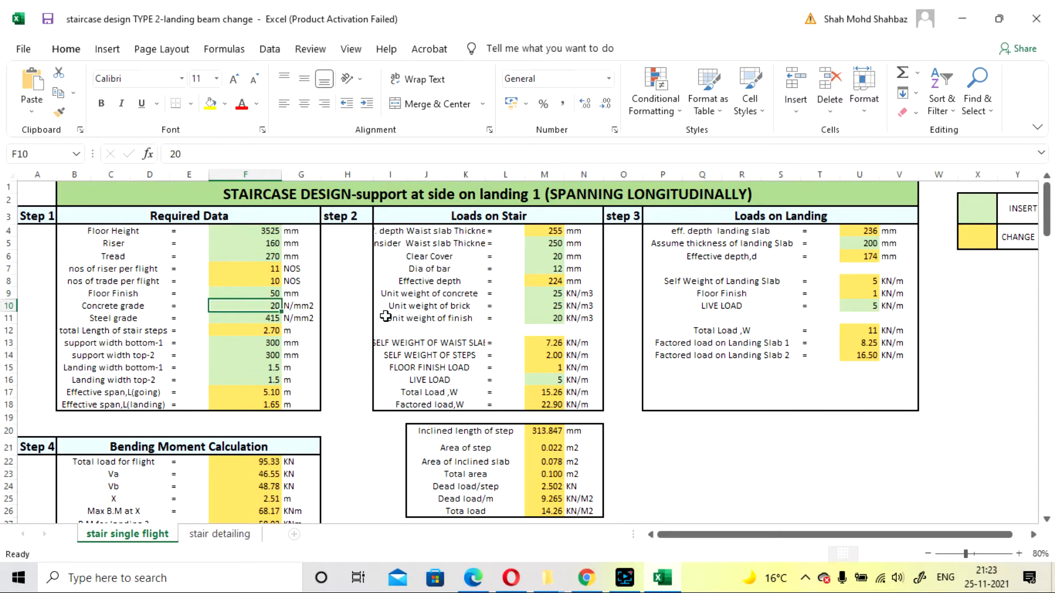
pyautogui.press('Down')
pyautogui.press('Up')
pyautogui.press('Down')
pyautogui.press('Up')
pyautogui.press('Down')
pyautogui.press('Up')
pyautogui.press('Down')
pyautogui.press('Up')
pyautogui.press('Left')
pyautogui.press('Right')
pyautogui.press('Down')
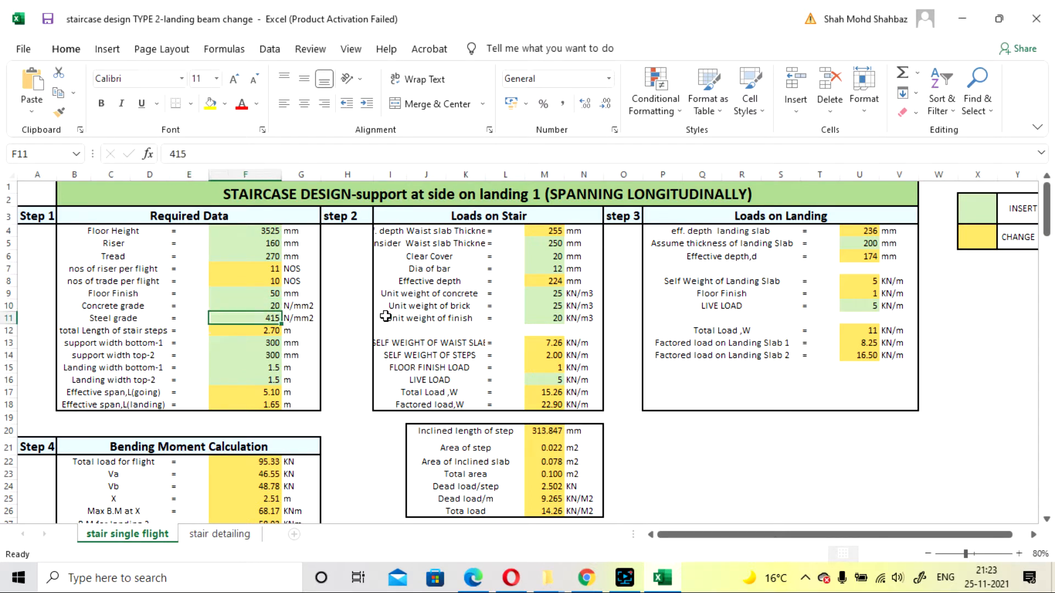
# Inspect the formula for the total length of stair steps in the Required Data table
pyautogui.press('Down')
pyautogui.press('Left')
pyautogui.press('Left')
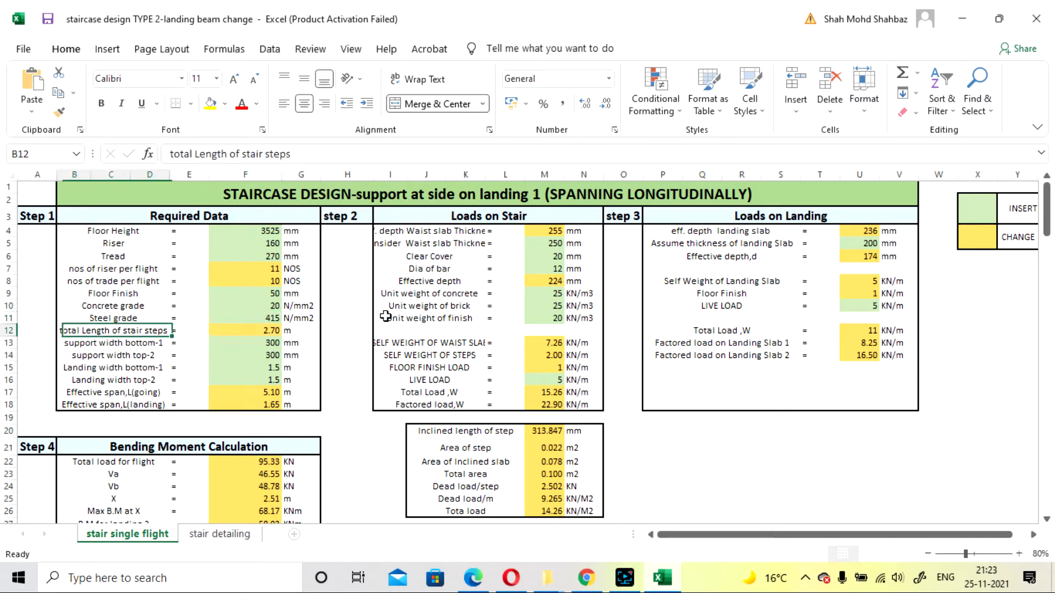
pyautogui.press('Right')
pyautogui.press('Right')
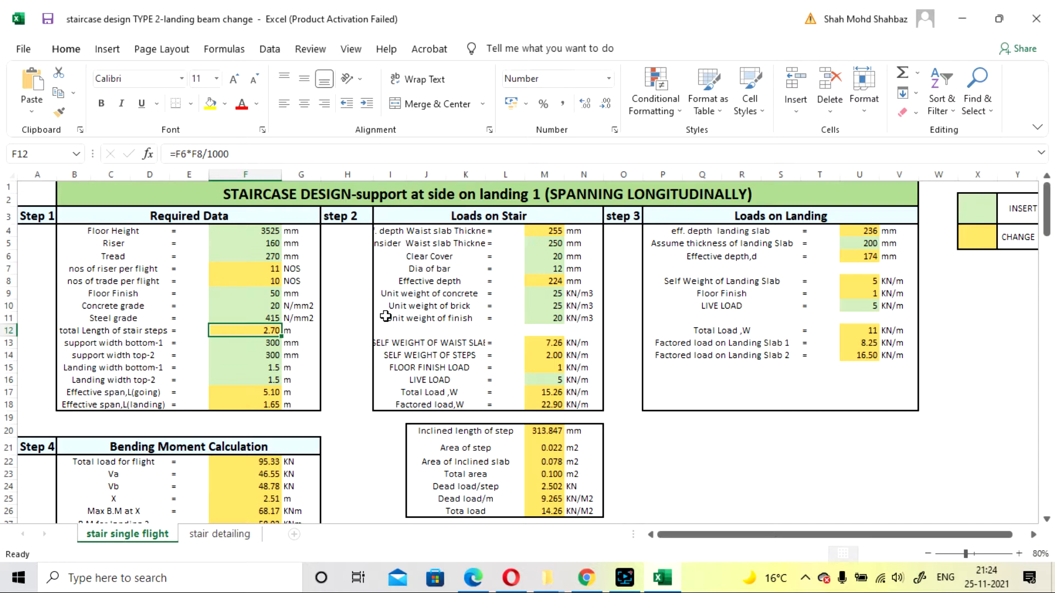
# Compare the total length of stair steps with the flight length dimensioned in the stair detailing plan
pyautogui.click(223, 543)
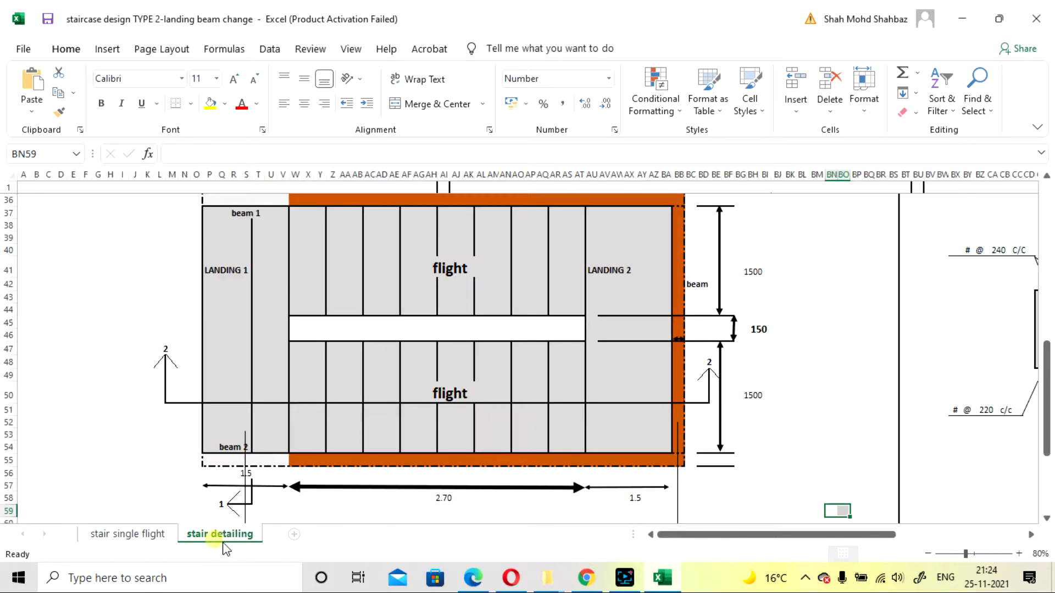
pyautogui.scroll(1, 527, 417)
pyautogui.scroll(-3, 518, 412)
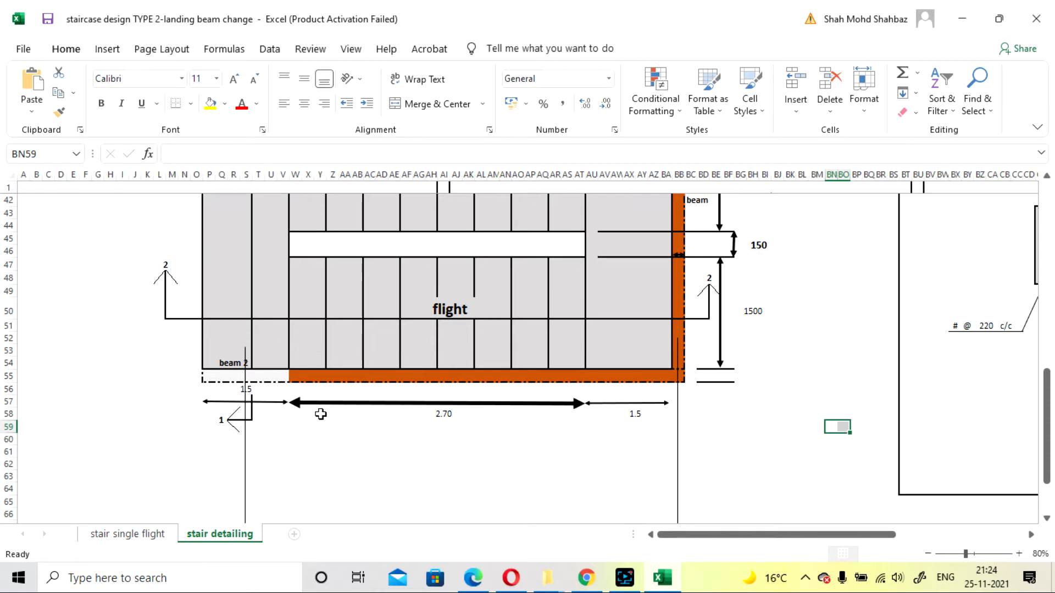
pyautogui.click(145, 533)
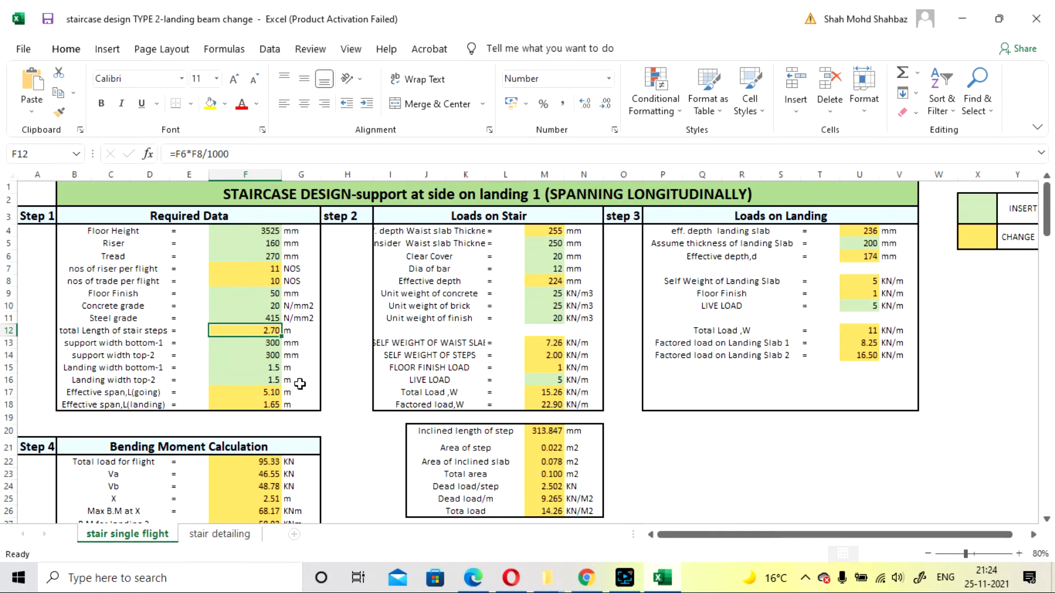
# Examine the support width bottom-1 and support width top-2 inputs in the Required Data table
pyautogui.press('Down')
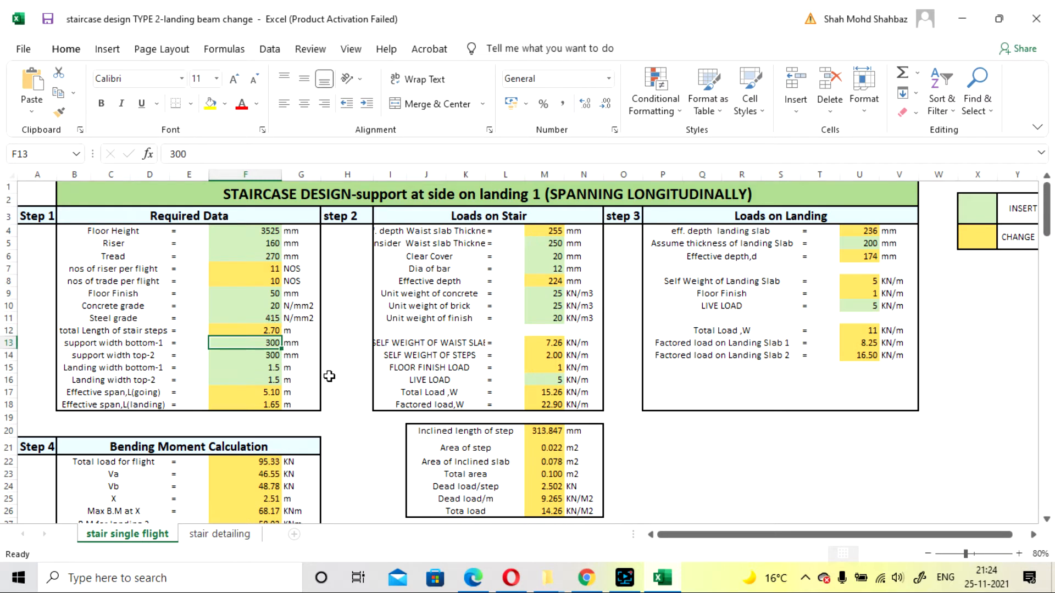
pyautogui.press('Up')
pyautogui.press('Down')
pyautogui.press('Down')
pyautogui.press('Up')
pyautogui.press('Down')
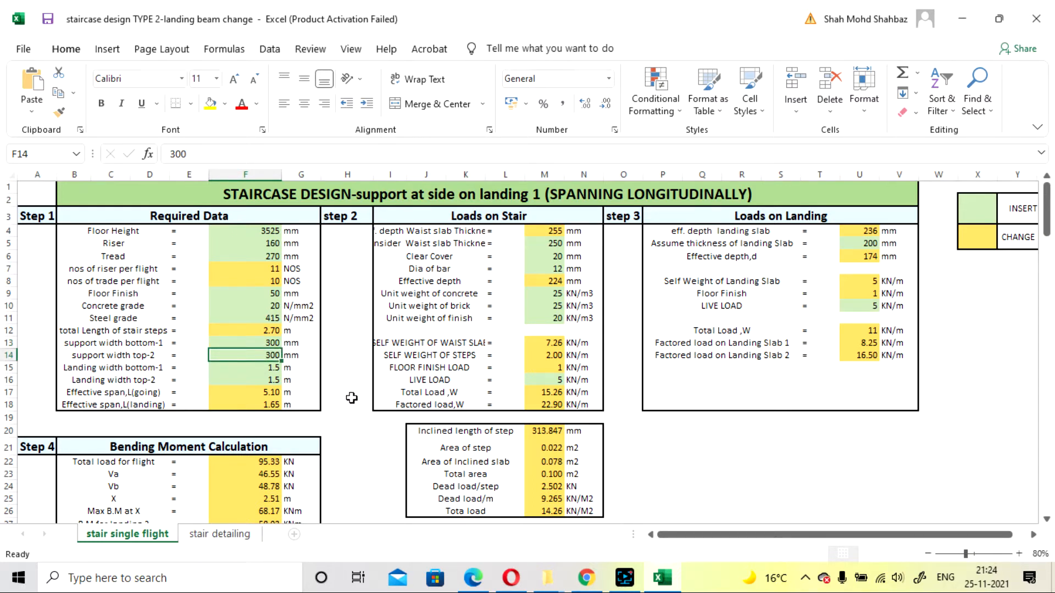
# Locate the supports at the landings in the stair detailing plan and relate them to the support width inputs
pyautogui.click(240, 537)
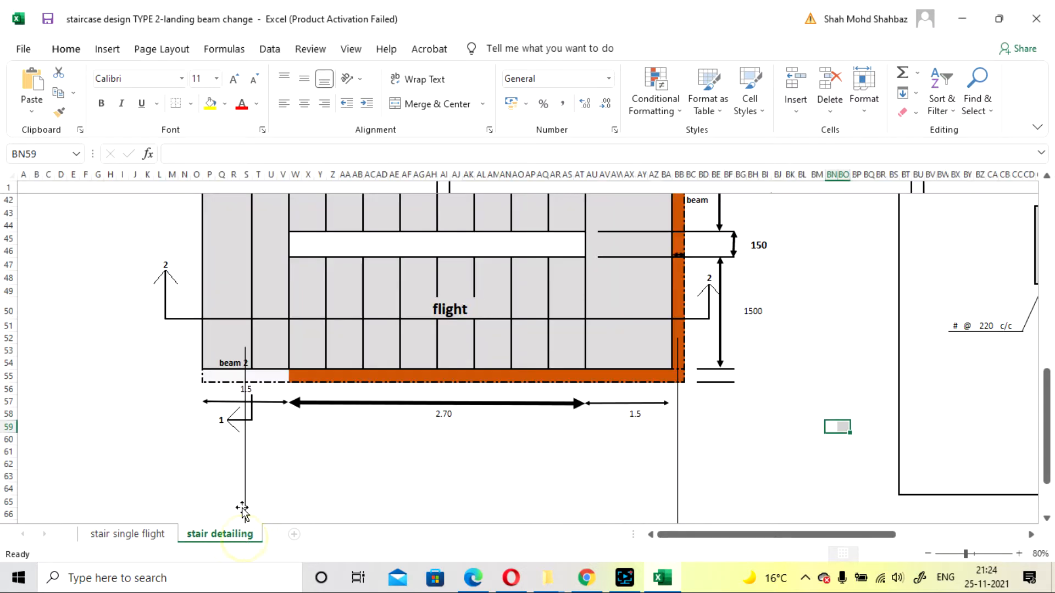
pyautogui.scroll(3, 251, 383)
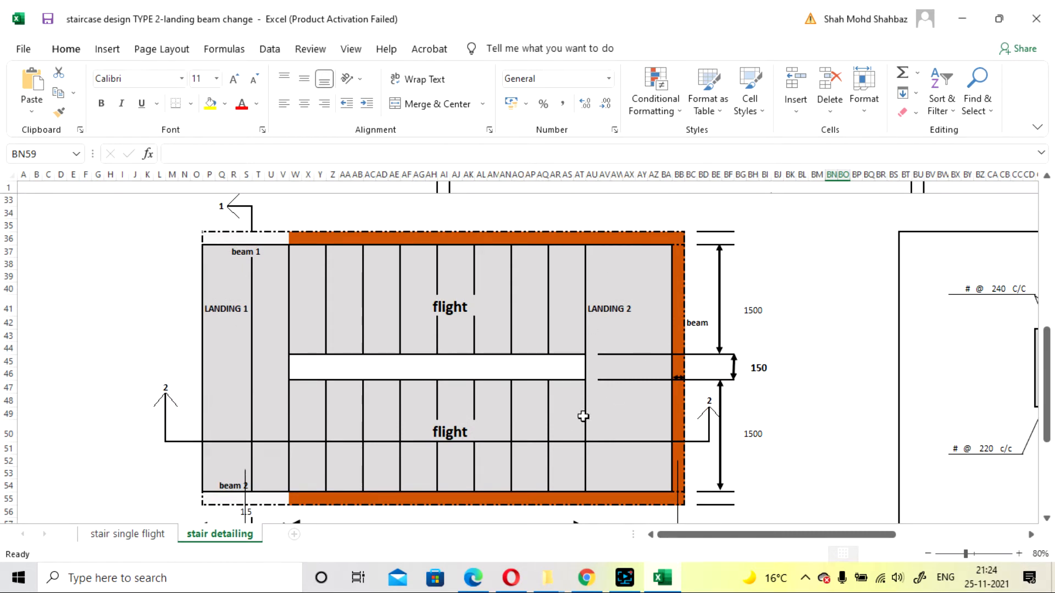
pyautogui.click(128, 538)
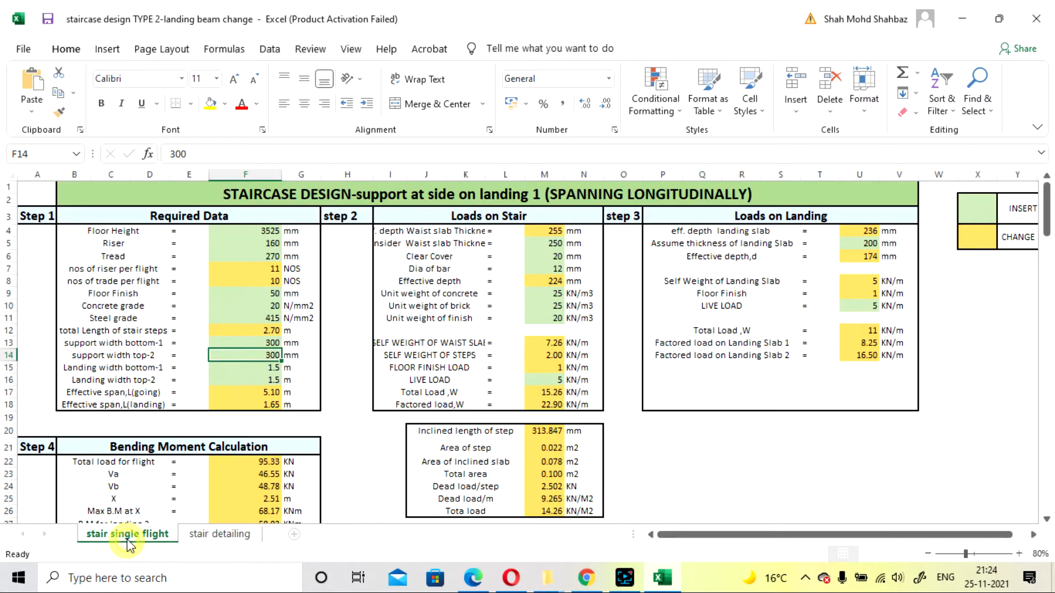
pyautogui.click(219, 534)
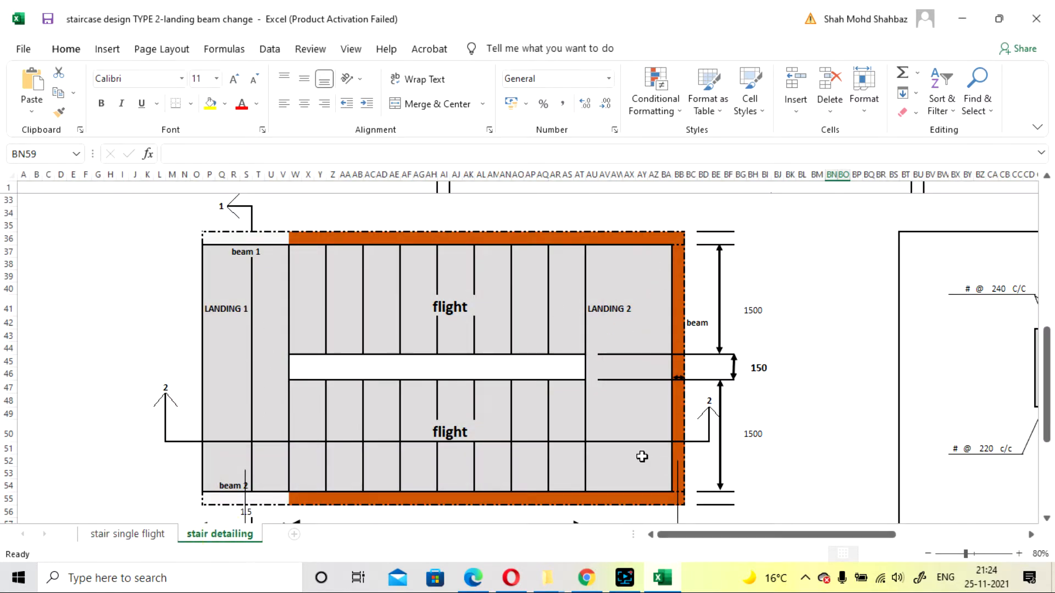
# Compare the support width bottom-1 input with beam 1 and beam 2 at landing 1 in the plan
pyautogui.click(123, 537)
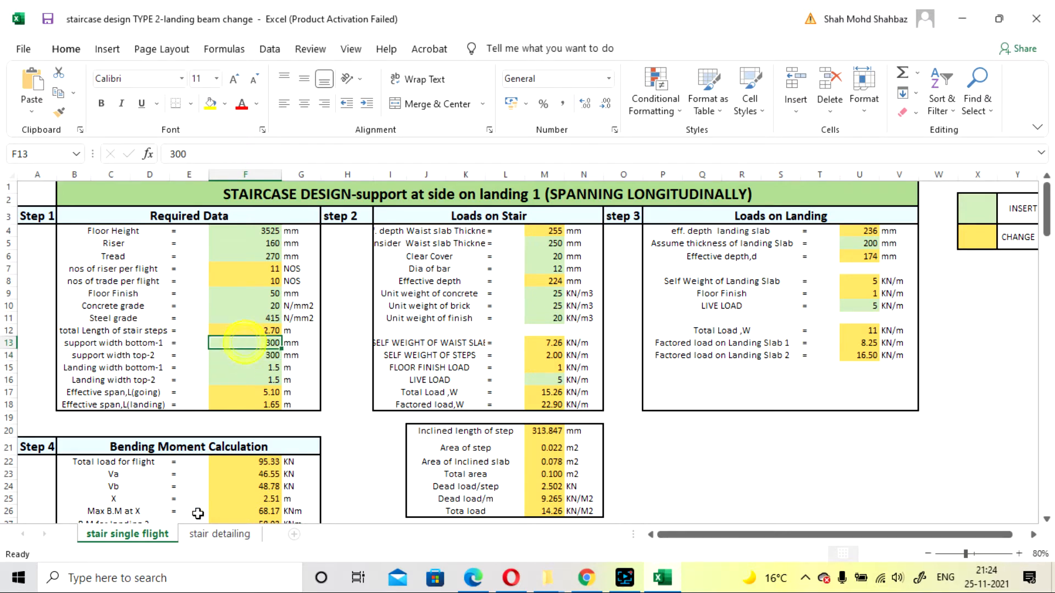
pyautogui.click(208, 533)
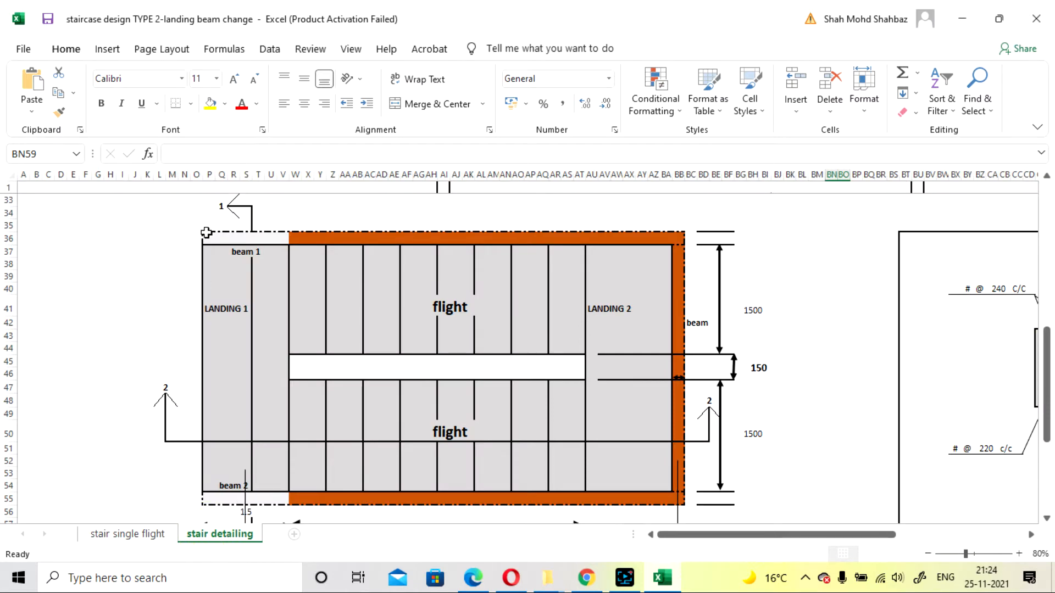
pyautogui.click(127, 534)
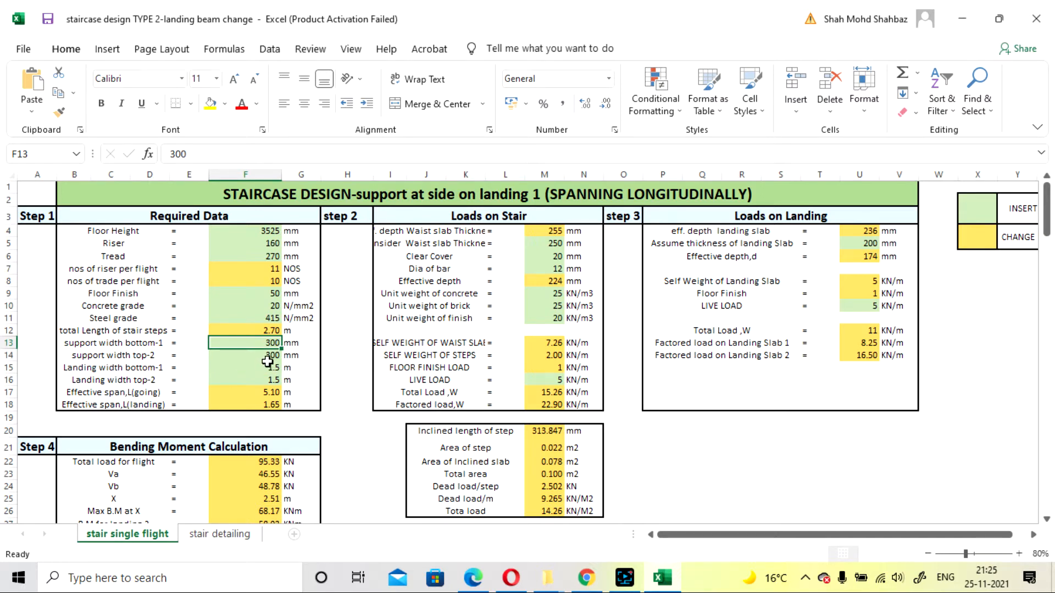
pyautogui.click(220, 534)
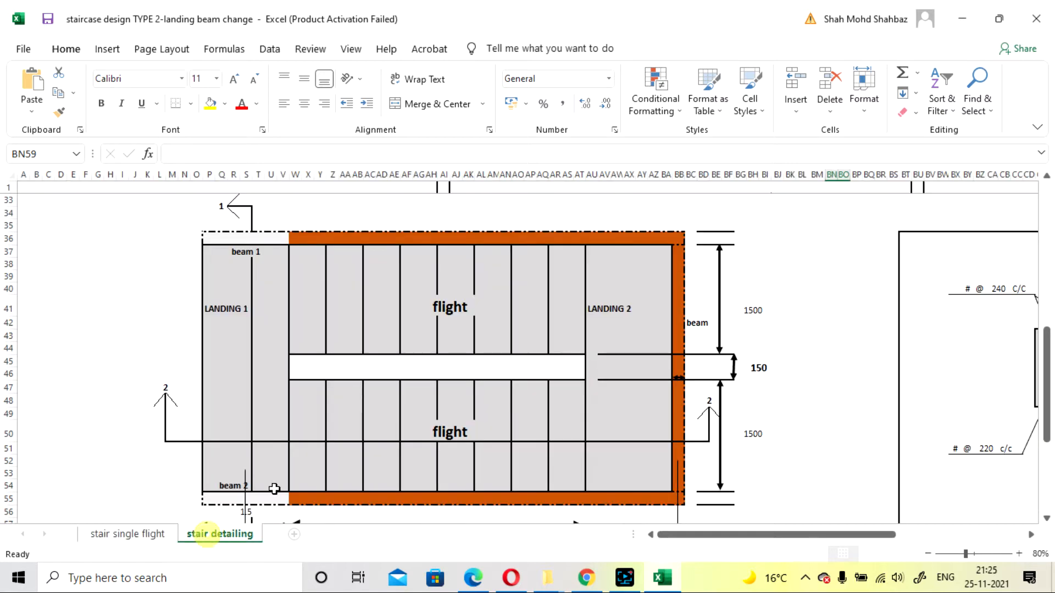
pyautogui.click(150, 536)
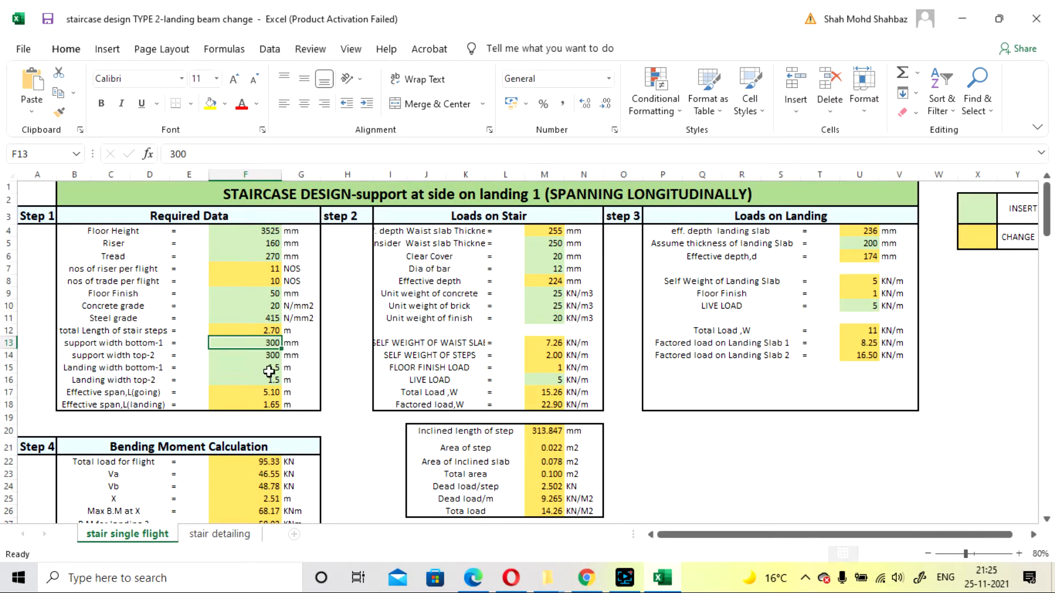
# Check the support width top-2 input against the beam beside landing 2 in the plan
pyautogui.click(236, 357)
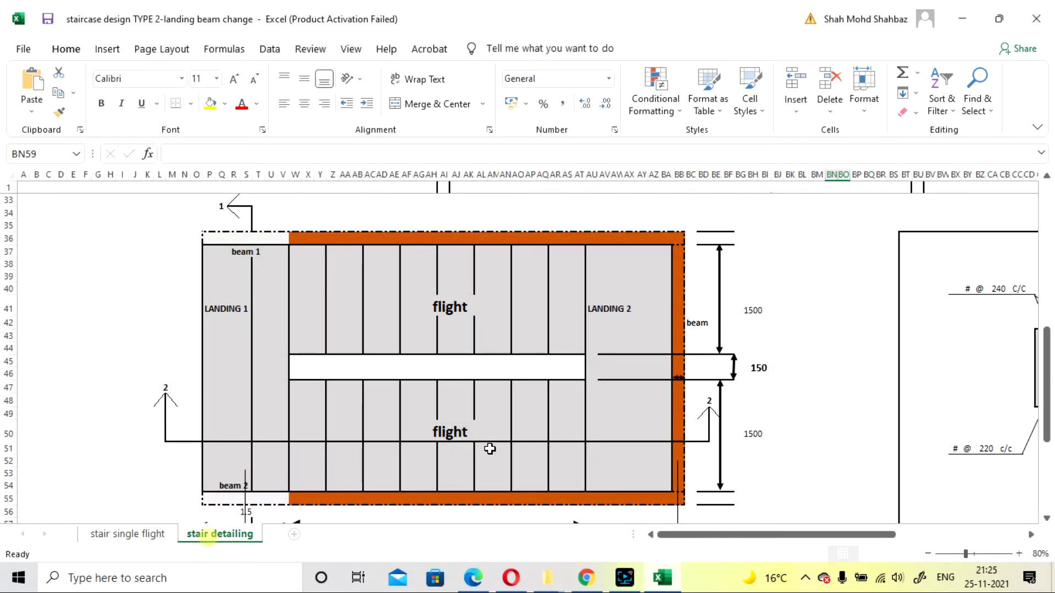
pyautogui.click(219, 534)
pyautogui.click(115, 536)
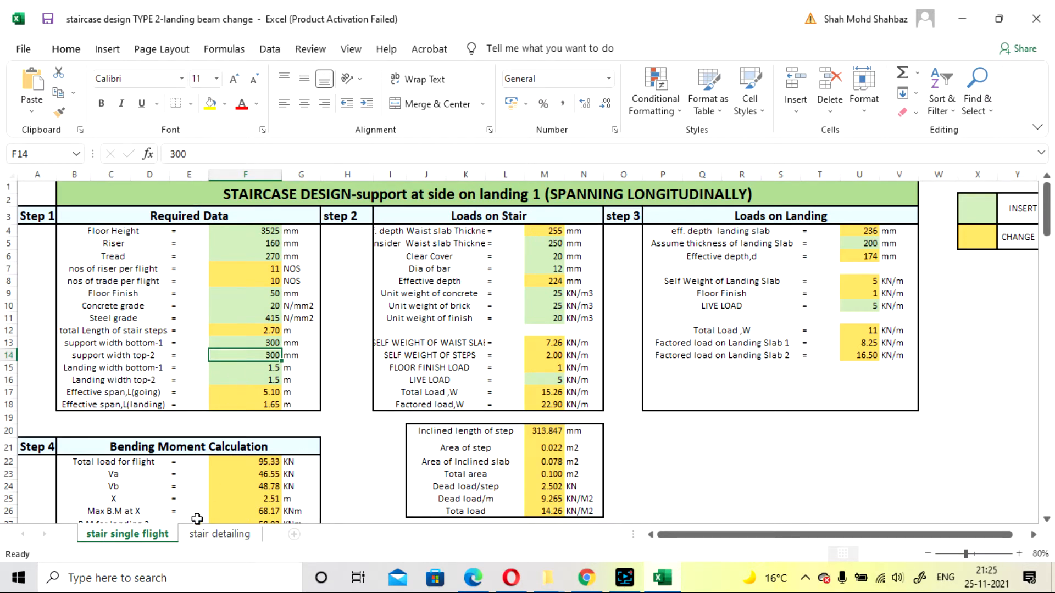
# Compare the landing width bottom-1 input with the landing 1 dimension in the stair detailing plan
pyautogui.click(219, 534)
pyautogui.scroll(-2, 384, 361)
pyautogui.scroll(1, 330, 330)
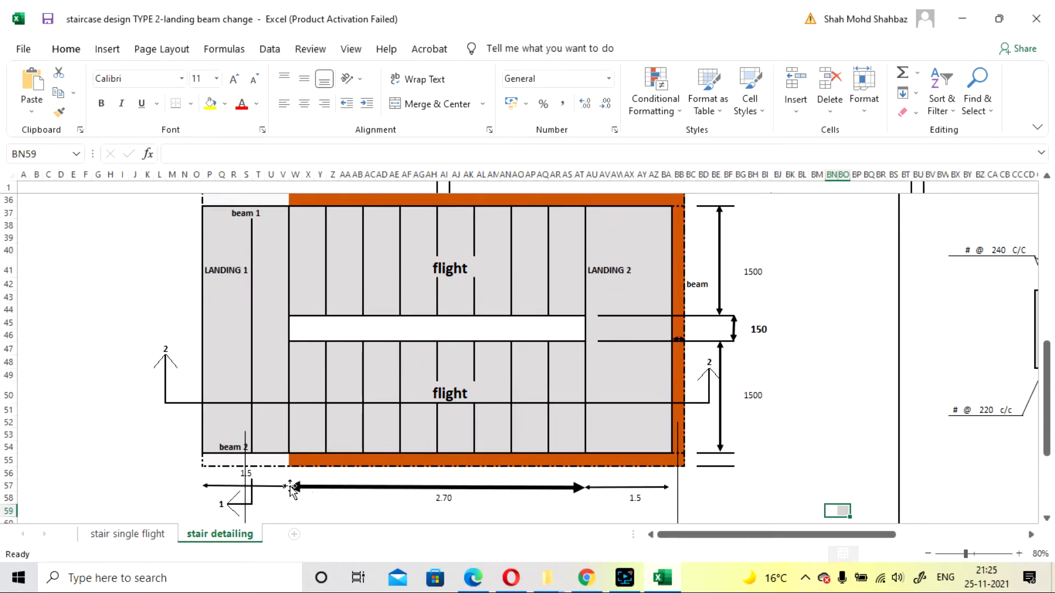
pyautogui.click(147, 535)
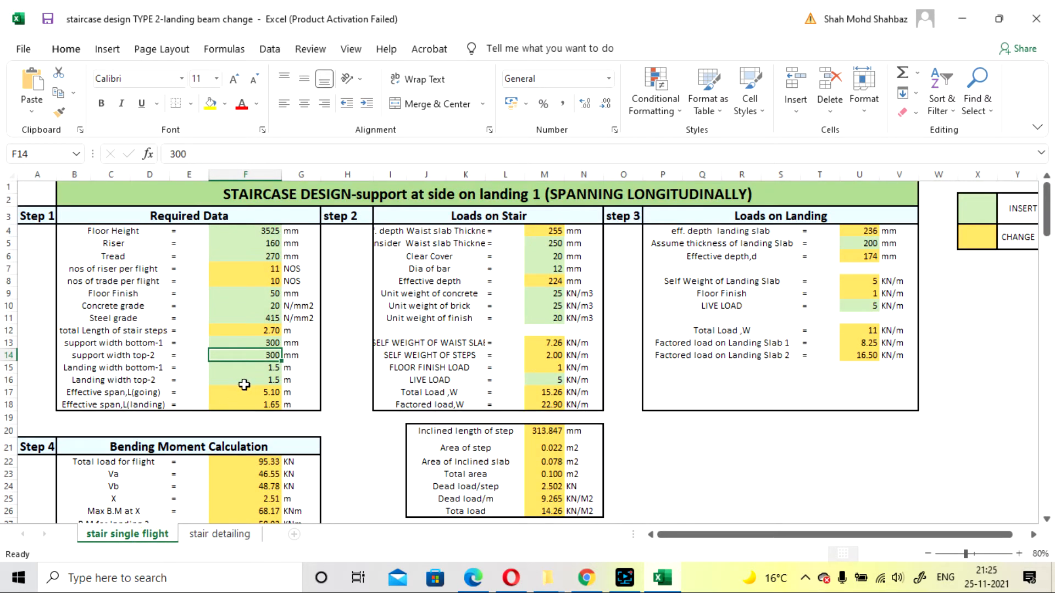
pyautogui.click(231, 535)
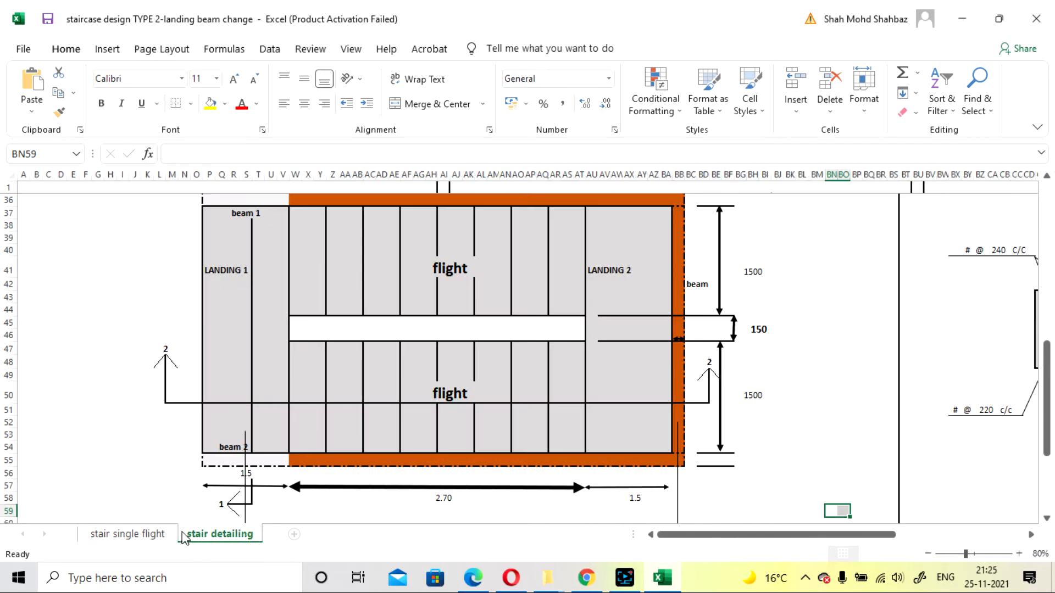
pyautogui.click(152, 535)
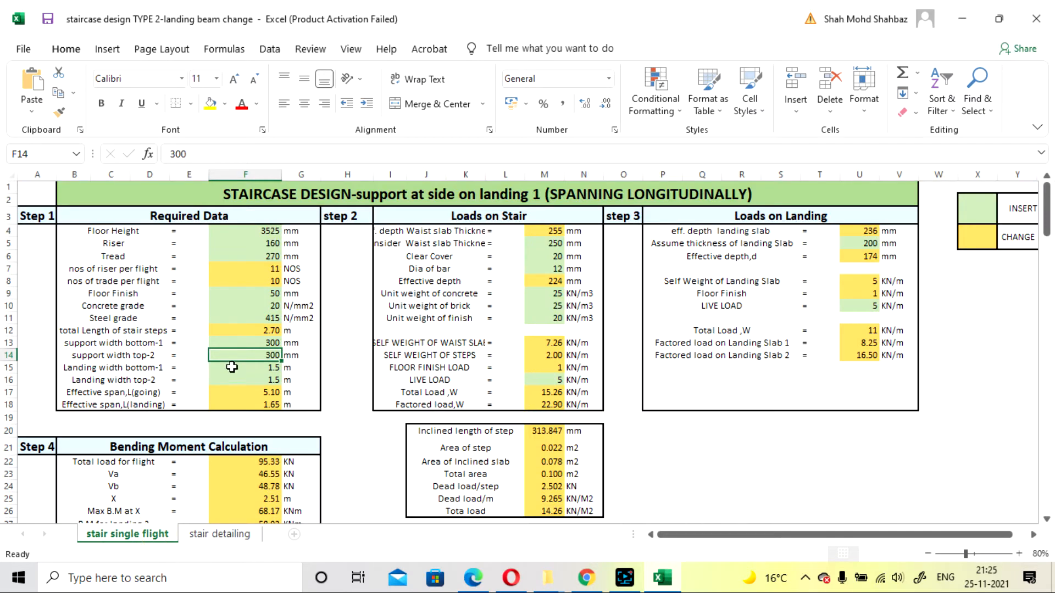
# Set landing width bottom-1 to 1.6 m and check the landing 1 dimension in the stair detailing plan
pyautogui.click(251, 368)
pyautogui.write('1')
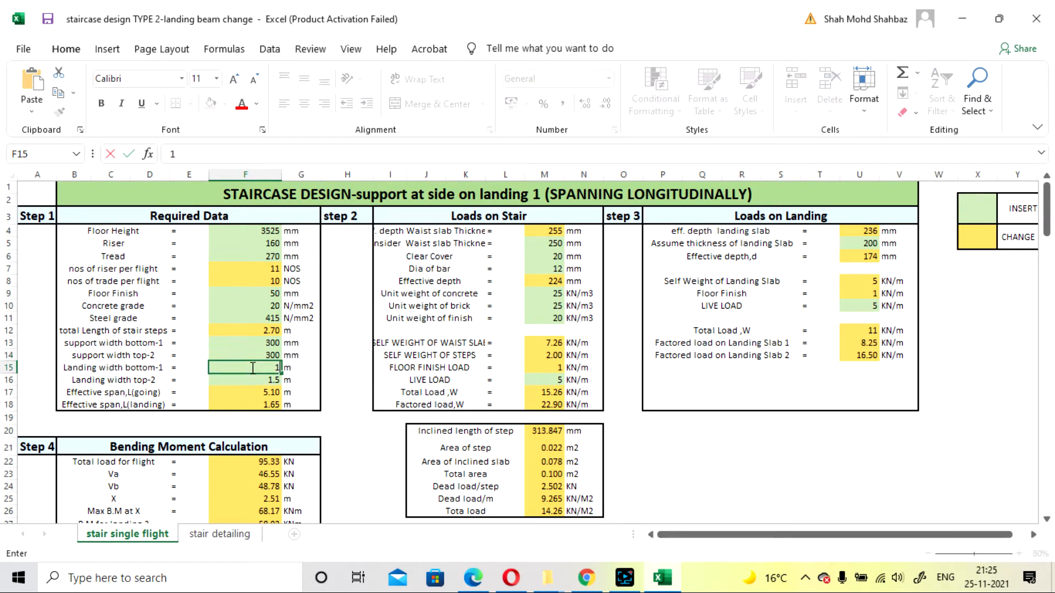
pyautogui.write('.6')
pyautogui.press('Return')
pyautogui.click(223, 534)
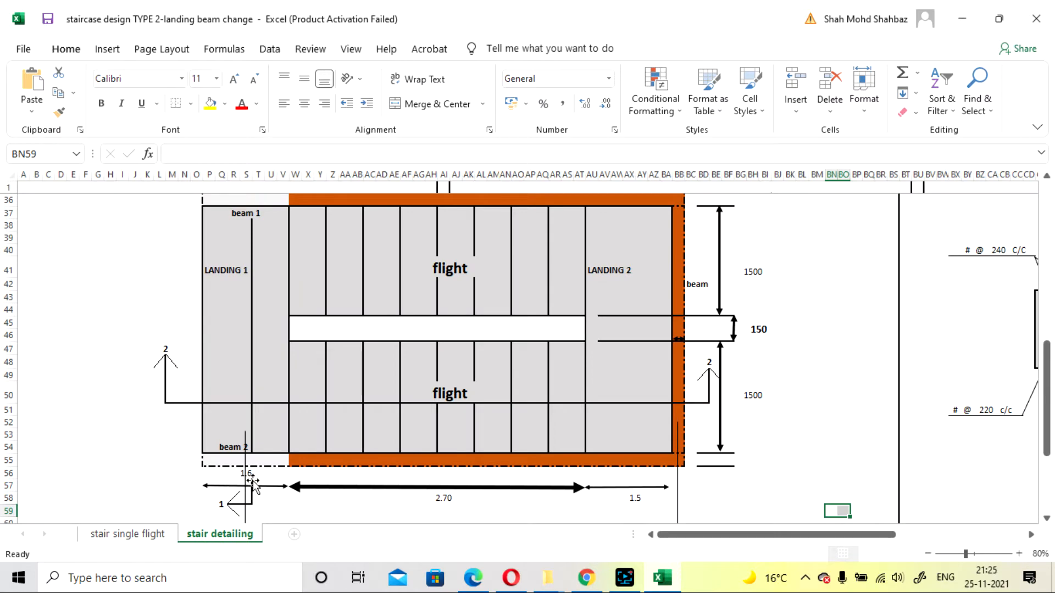
pyautogui.click(131, 533)
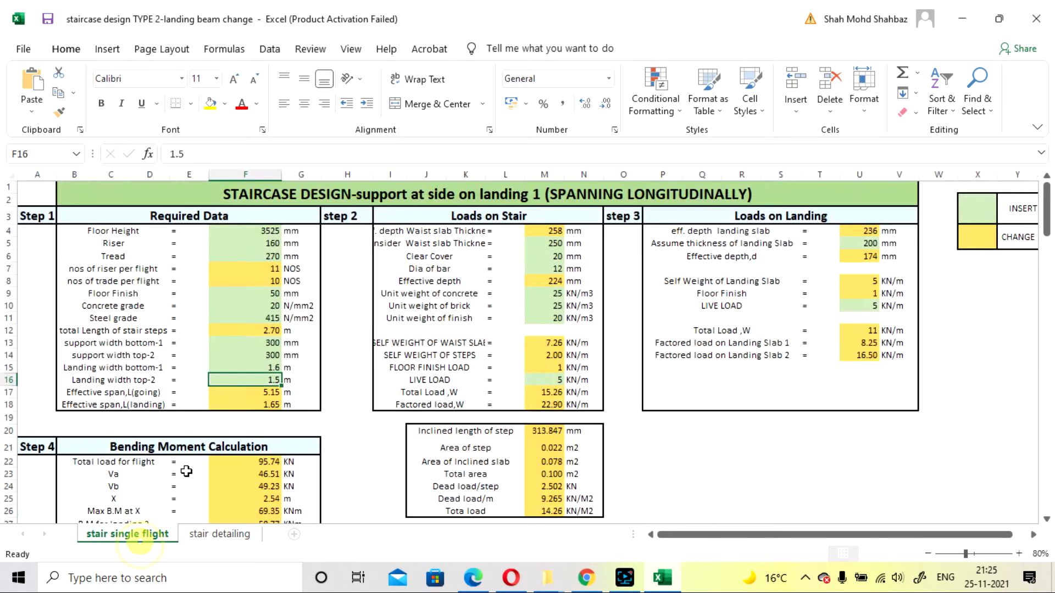
# Set landing width bottom-1 back to 1.5 m in the Required Data table
pyautogui.click(243, 371)
pyautogui.write('1.')
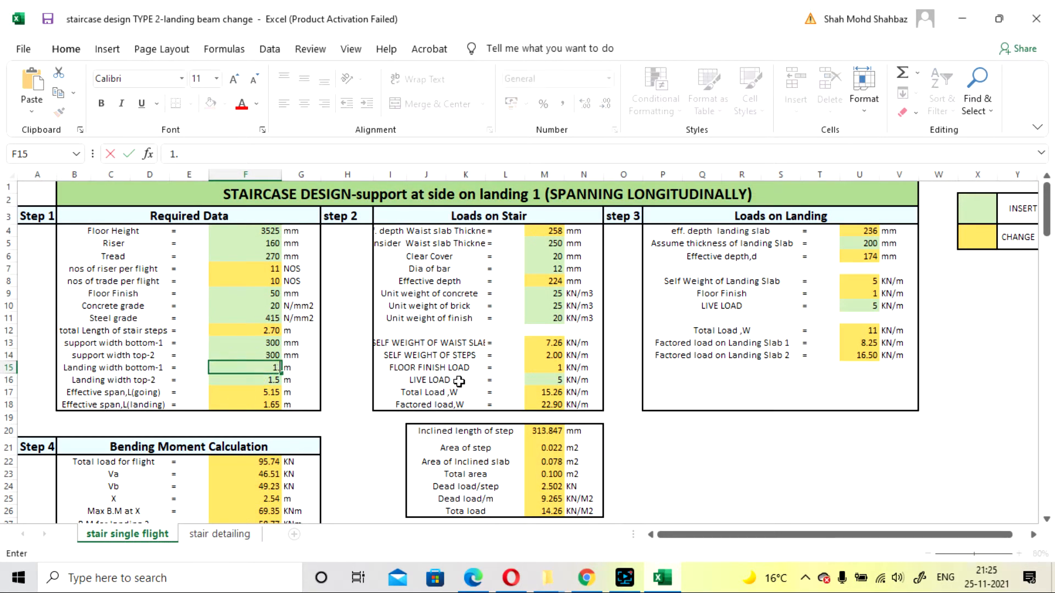
pyautogui.write('5')
pyautogui.press('Return')
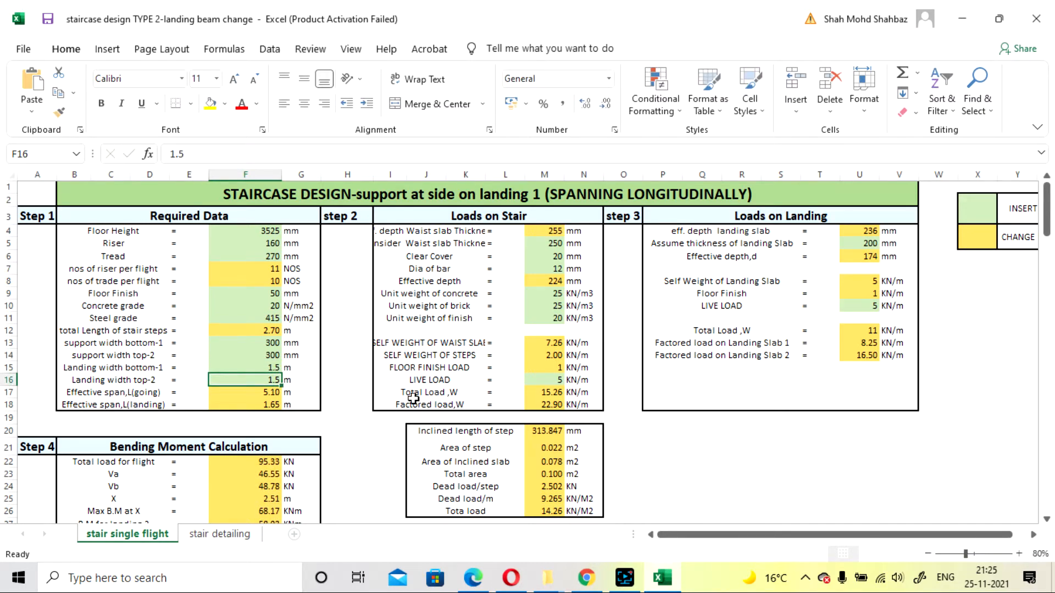
# Compare the landing width top-2 input with the landing 2 dimension in the stair detailing plan
pyautogui.scroll(-1, 404, 387)
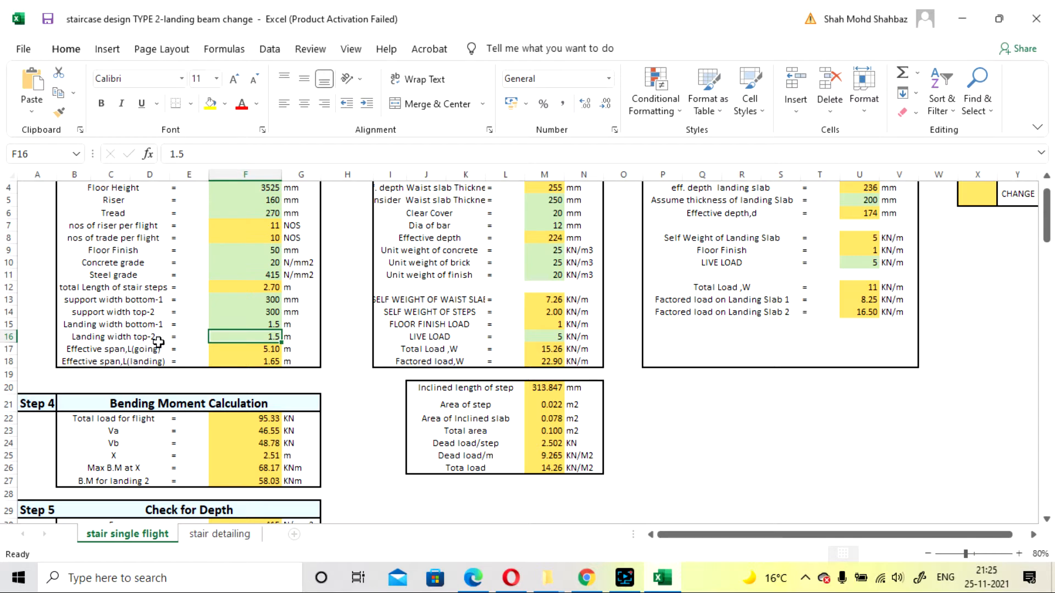
pyautogui.click(219, 534)
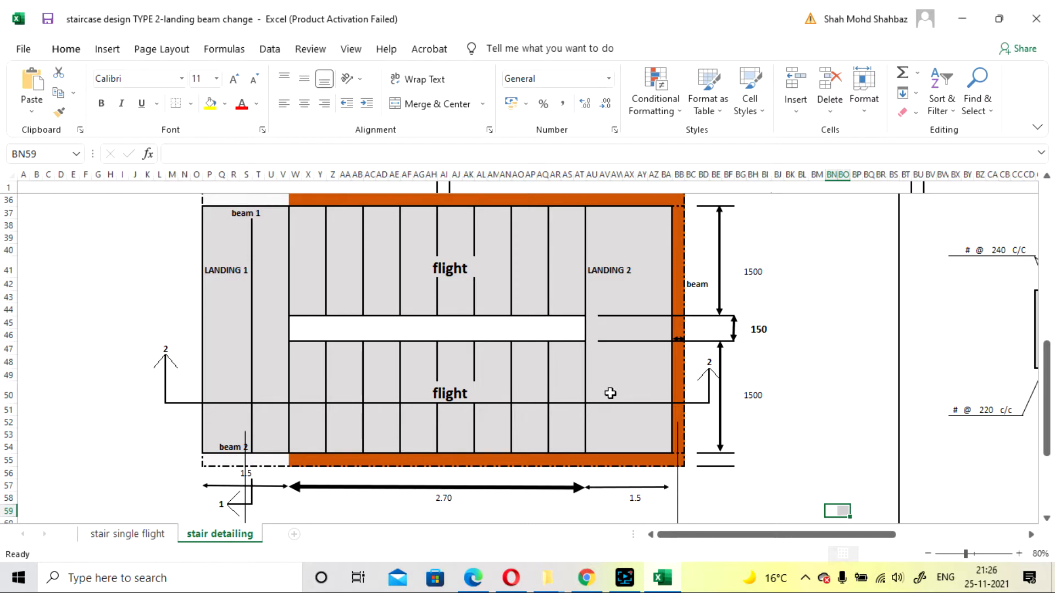
pyautogui.click(119, 536)
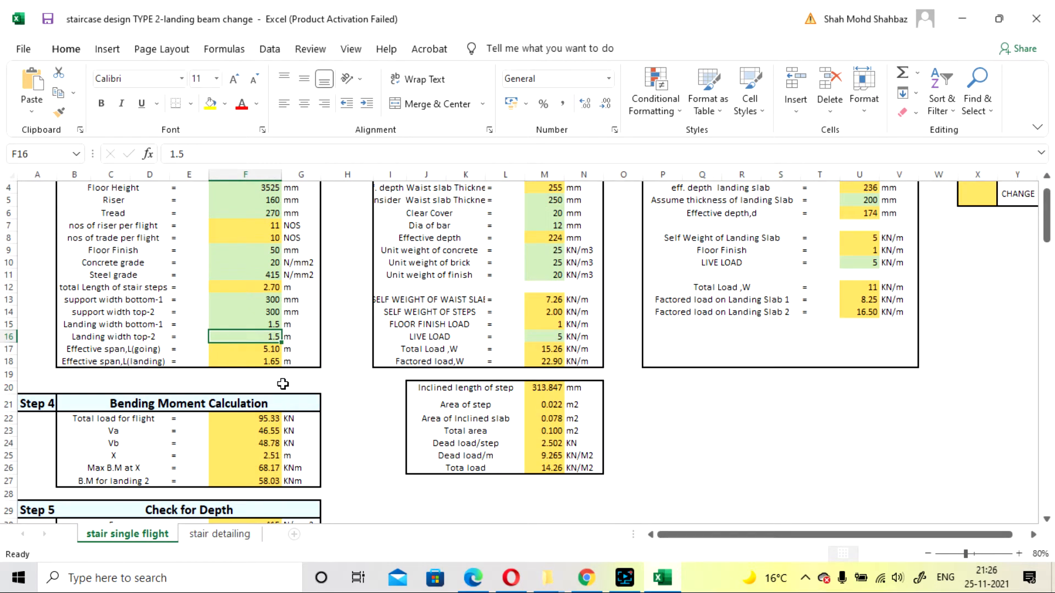
pyautogui.scroll(1, 283, 385)
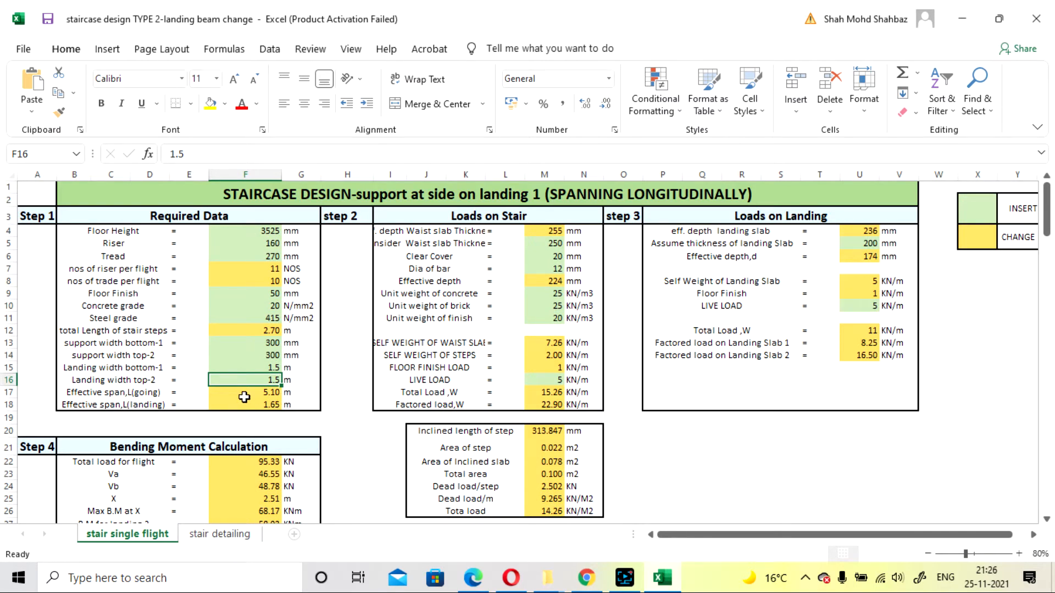
pyautogui.click(198, 536)
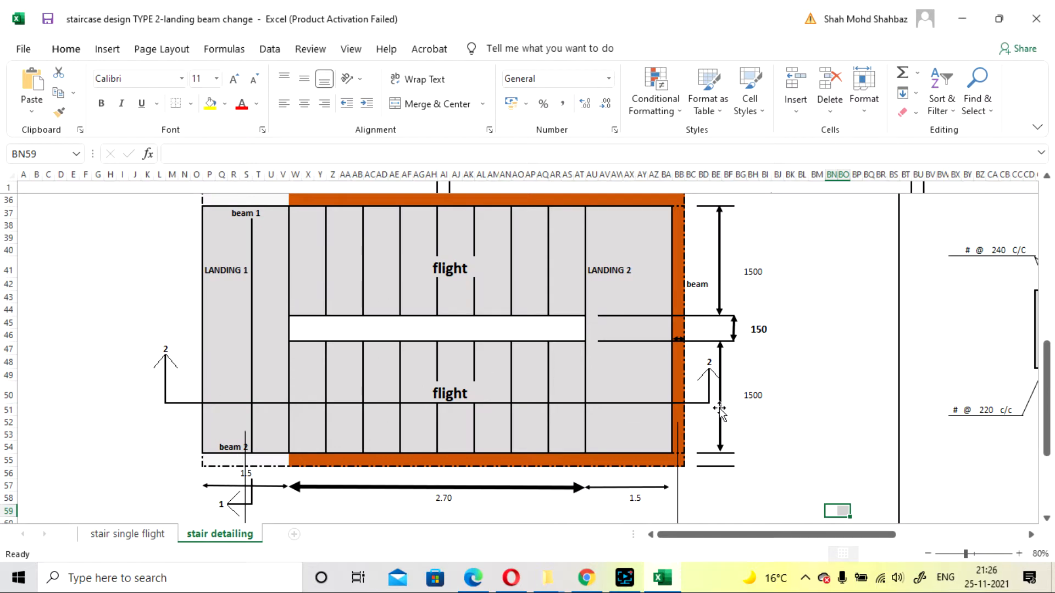
pyautogui.click(124, 535)
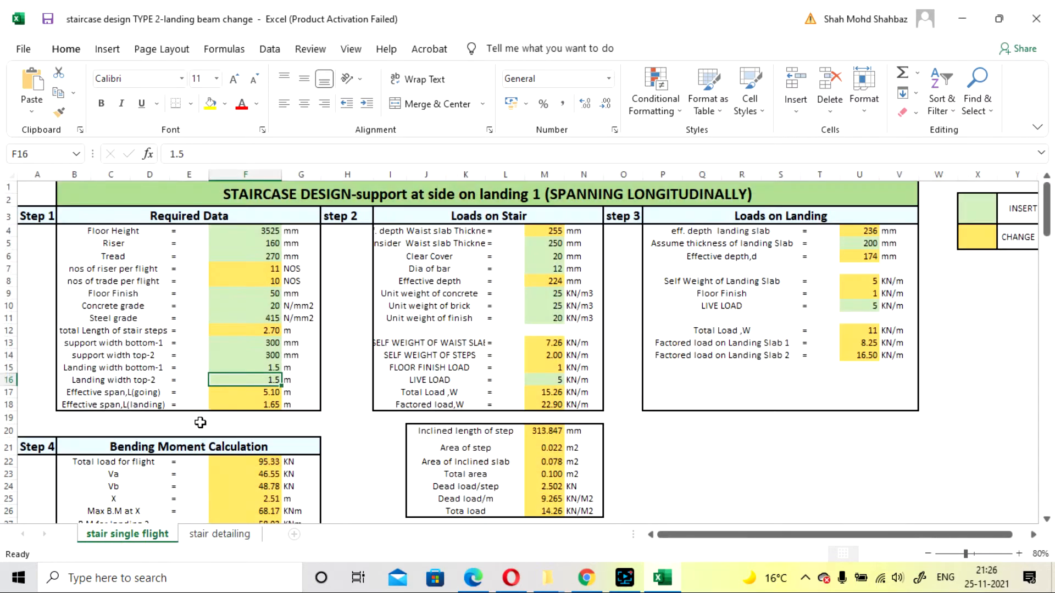
# Inspect the effective span formulas for going and landing and relate them to the dimensions in the plan
pyautogui.click(245, 393)
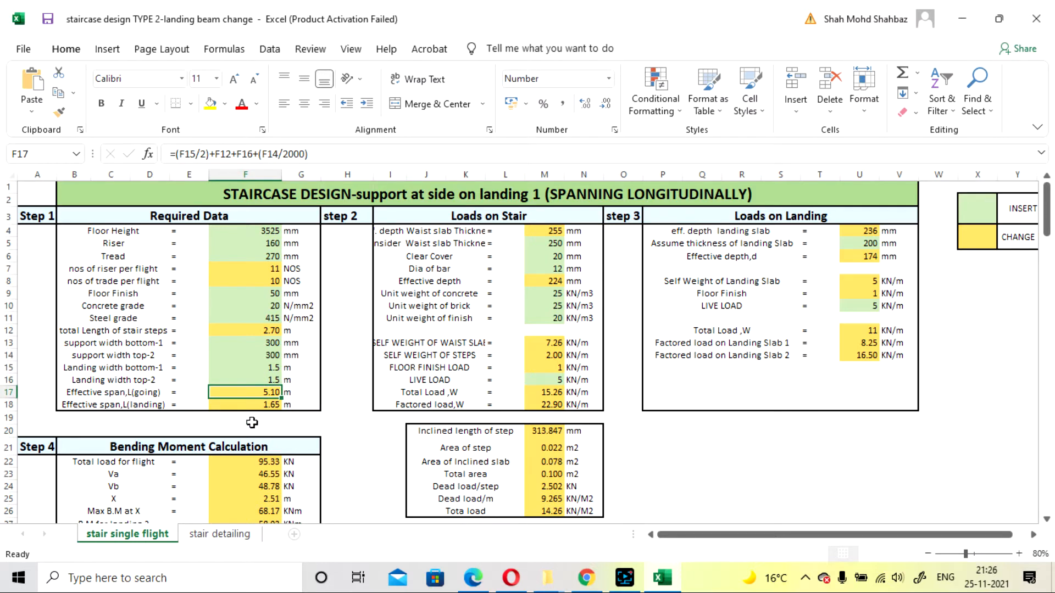
pyautogui.click(250, 405)
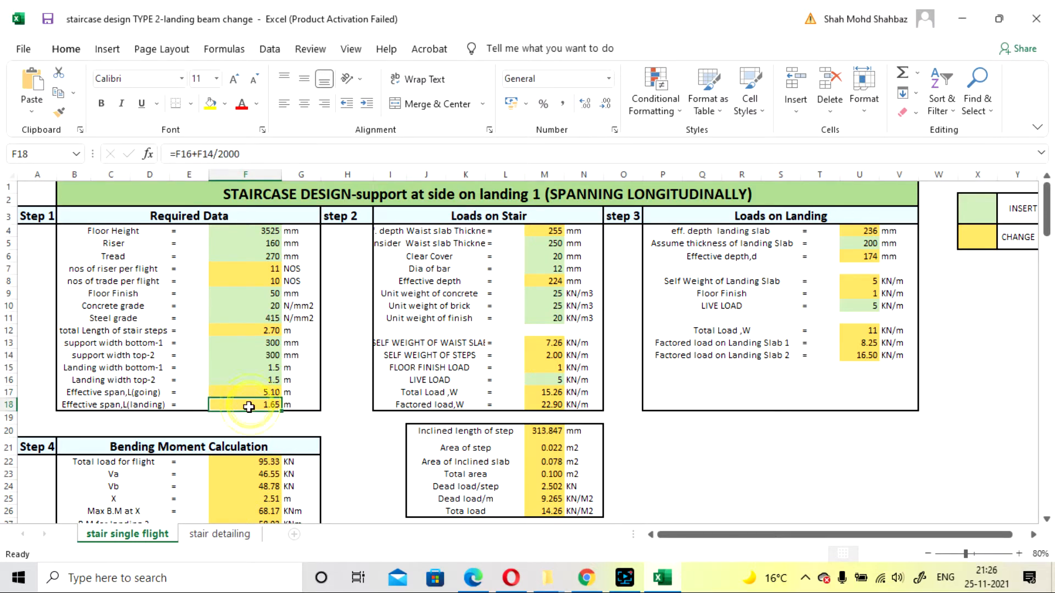
pyautogui.click(219, 534)
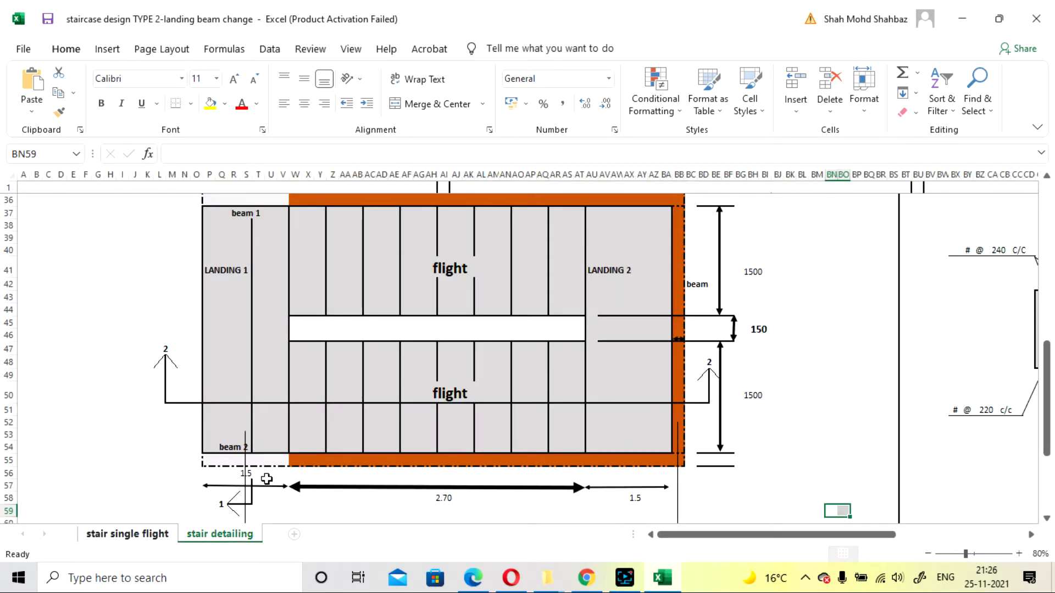
pyautogui.scroll(-1, 605, 409)
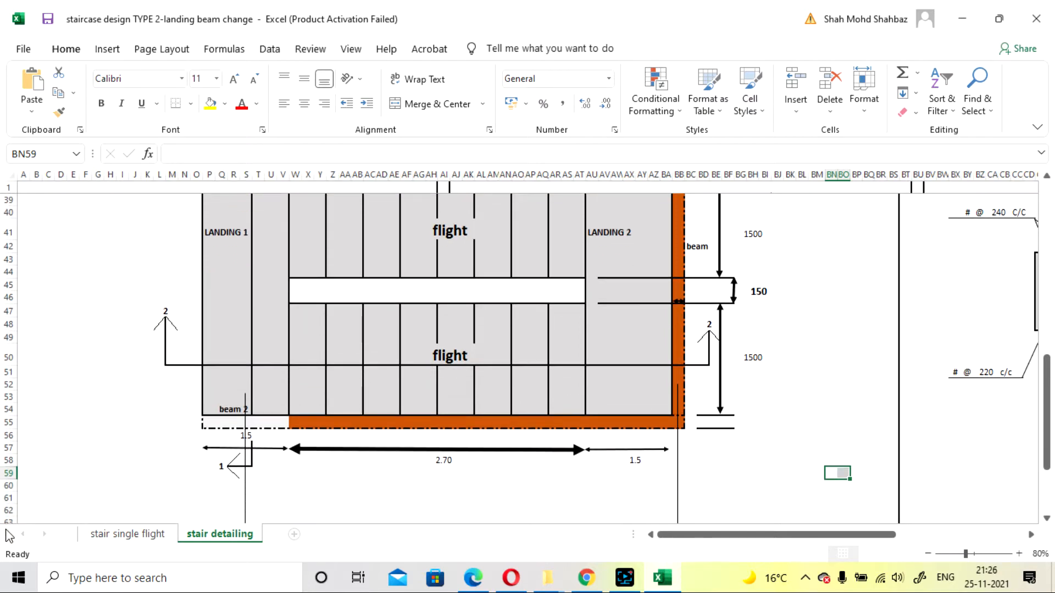
# Check the effective span (going) formula against the stair detailing plan, following the span extension lines from landing 1 to the landing 2 beam
pyautogui.click(114, 537)
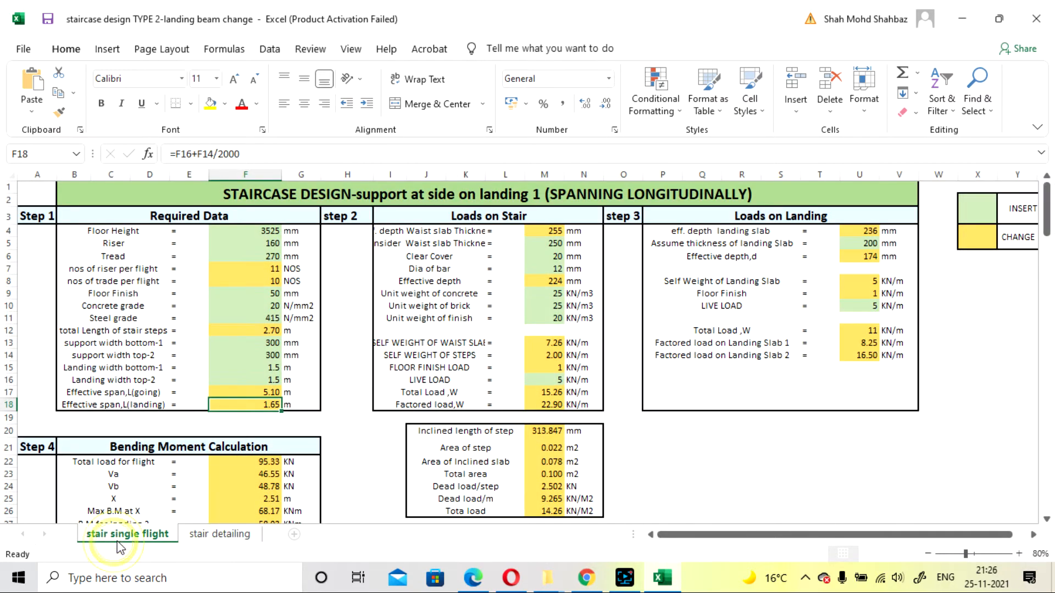
pyautogui.click(221, 390)
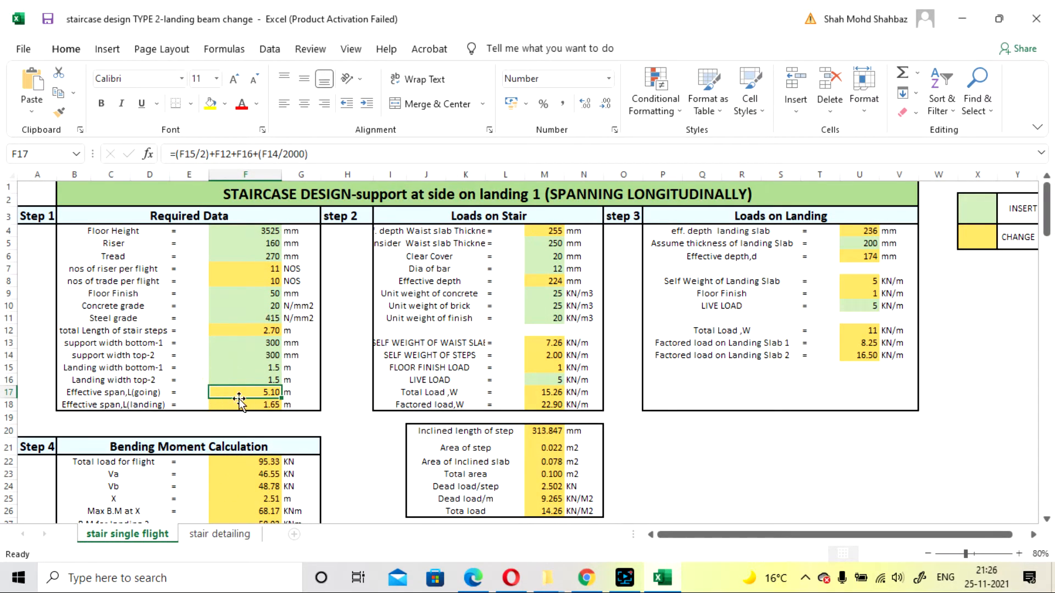
pyautogui.click(219, 536)
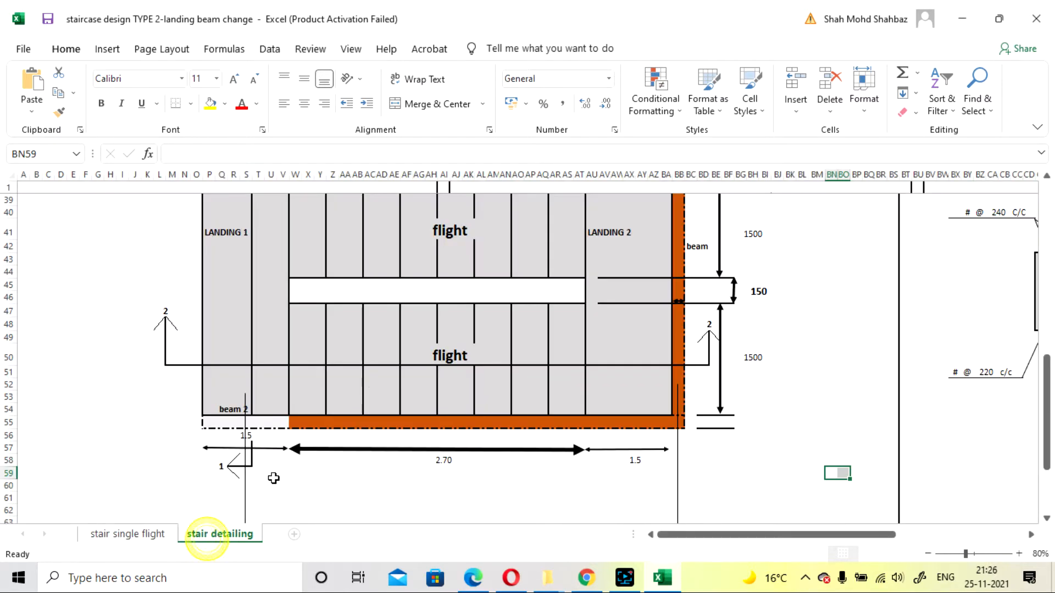
pyautogui.scroll(2, 332, 438)
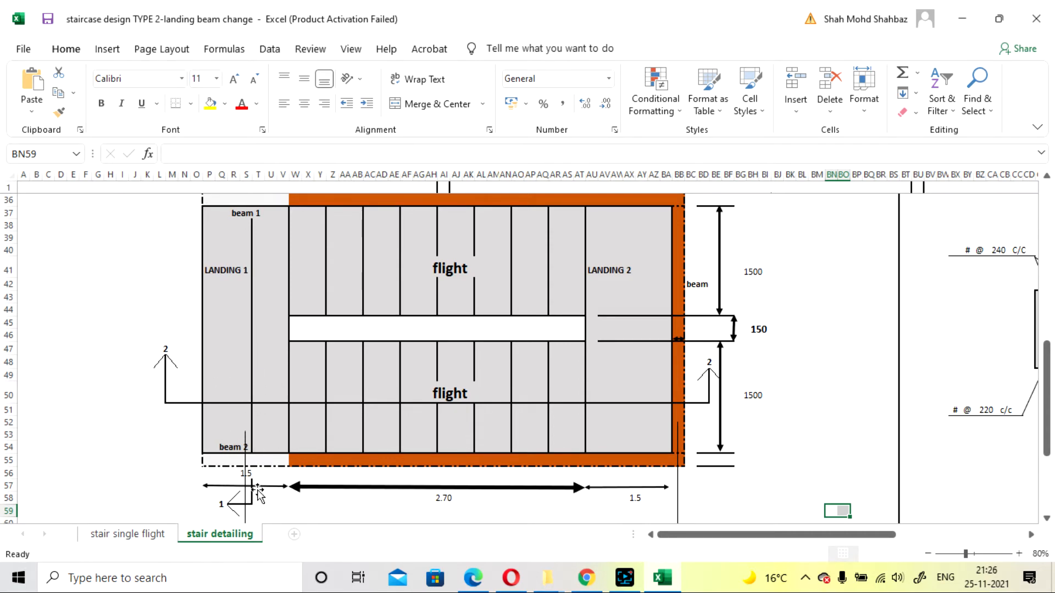
pyautogui.scroll(-1, 259, 493)
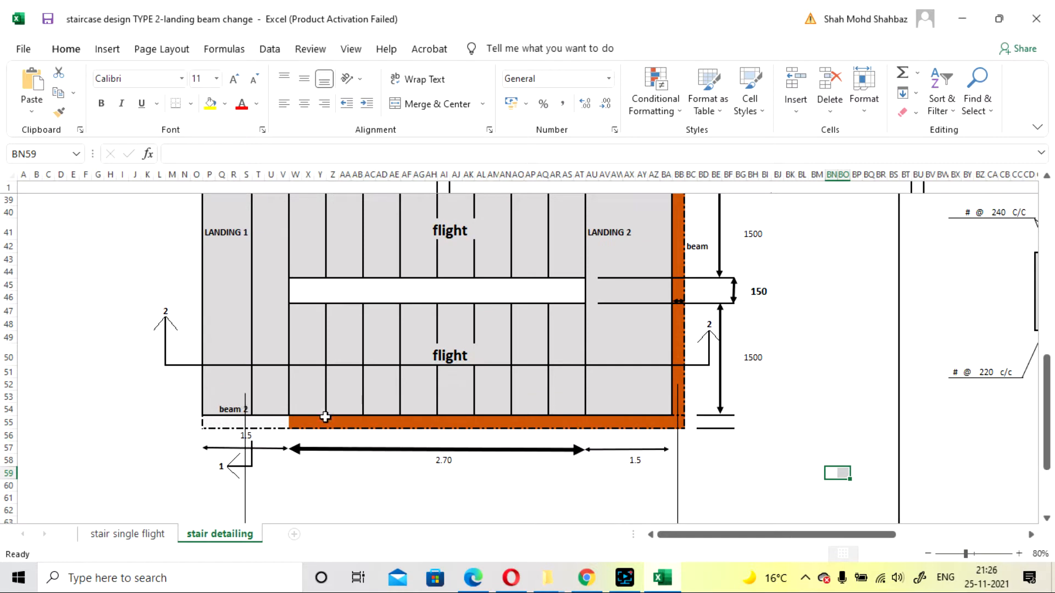
pyautogui.scroll(1, 245, 454)
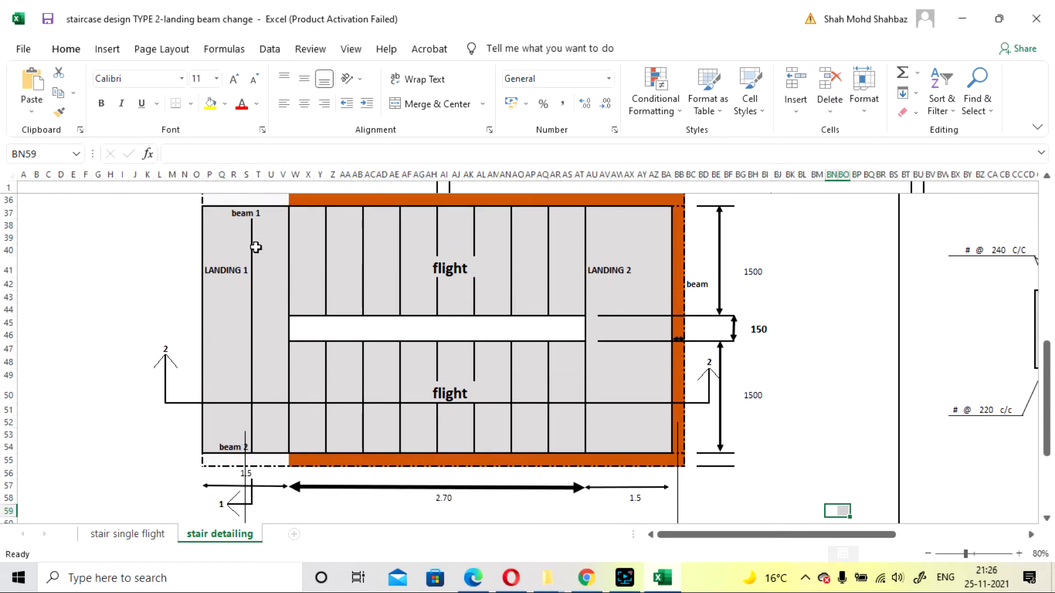
pyautogui.scroll(-2, 254, 300)
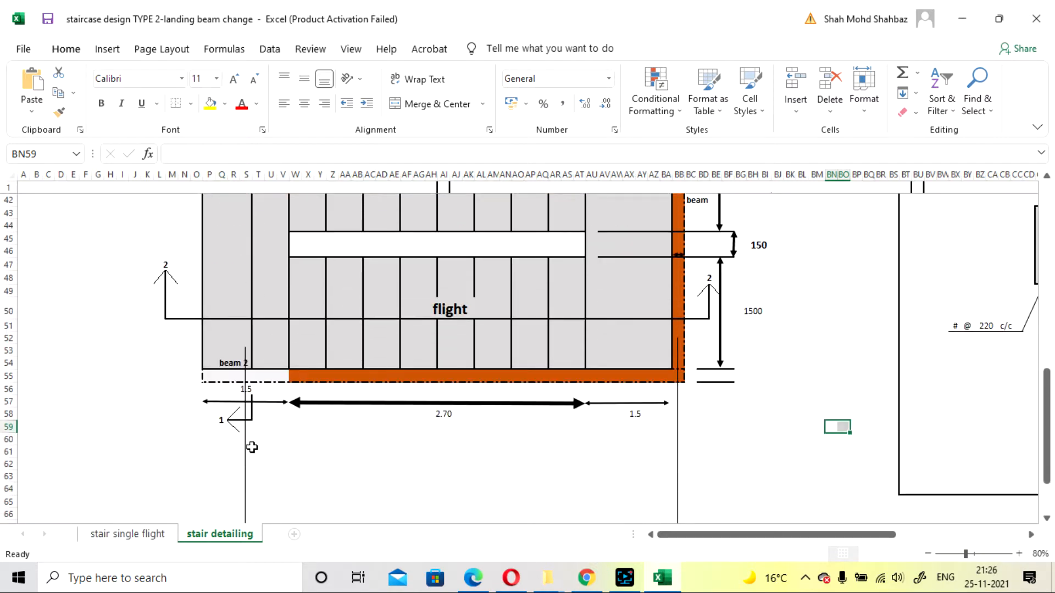
pyautogui.scroll(-4, 272, 429)
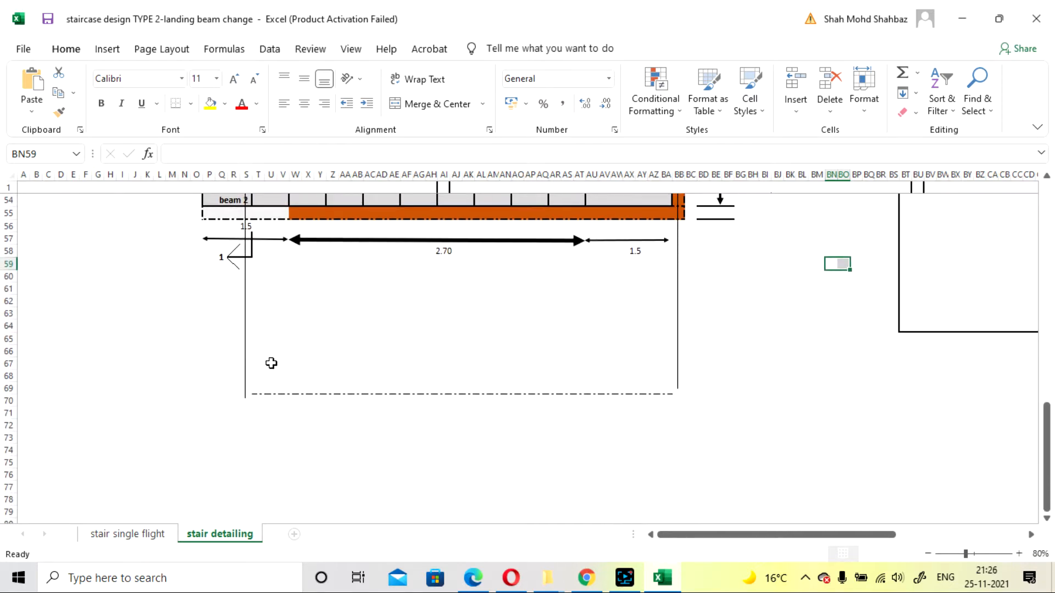
pyautogui.scroll(2, 254, 377)
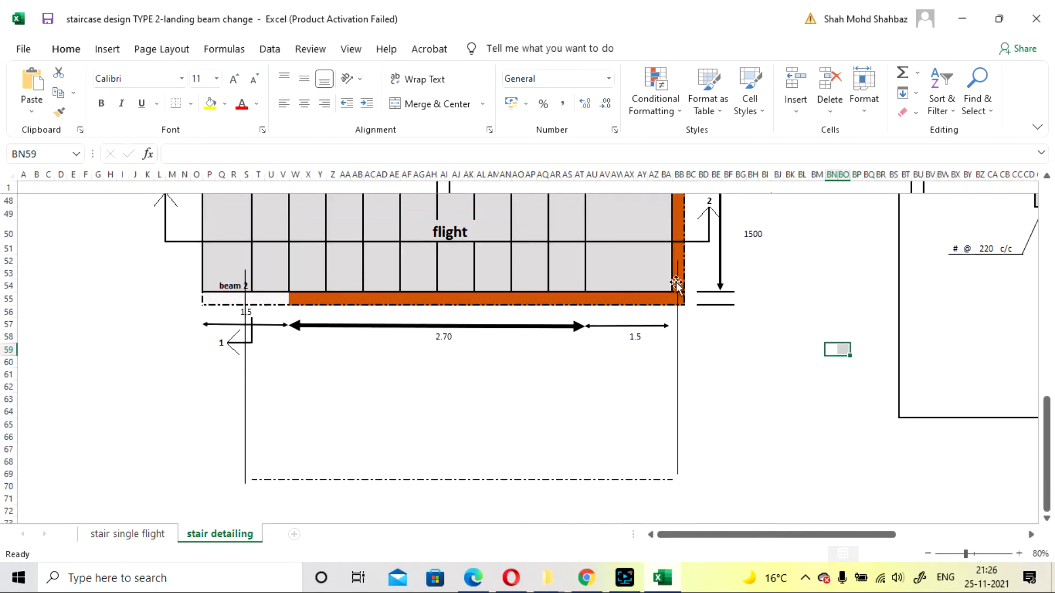
# Compare the landing, stair length and support width terms of the effective span (going) with the plan's dimensions between landing 1 and landing 2
pyautogui.click(165, 535)
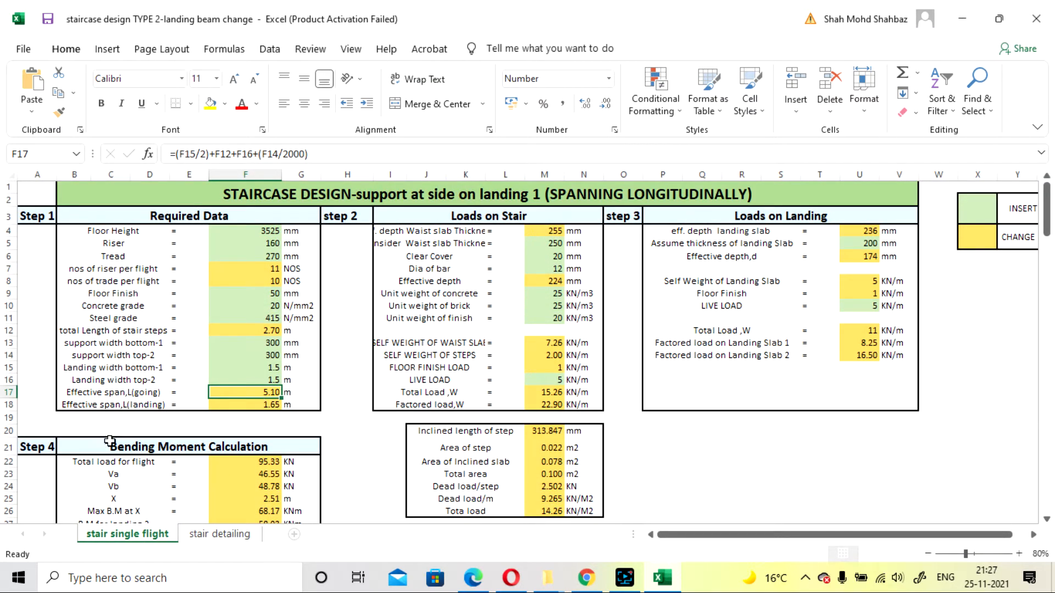
pyautogui.click(221, 534)
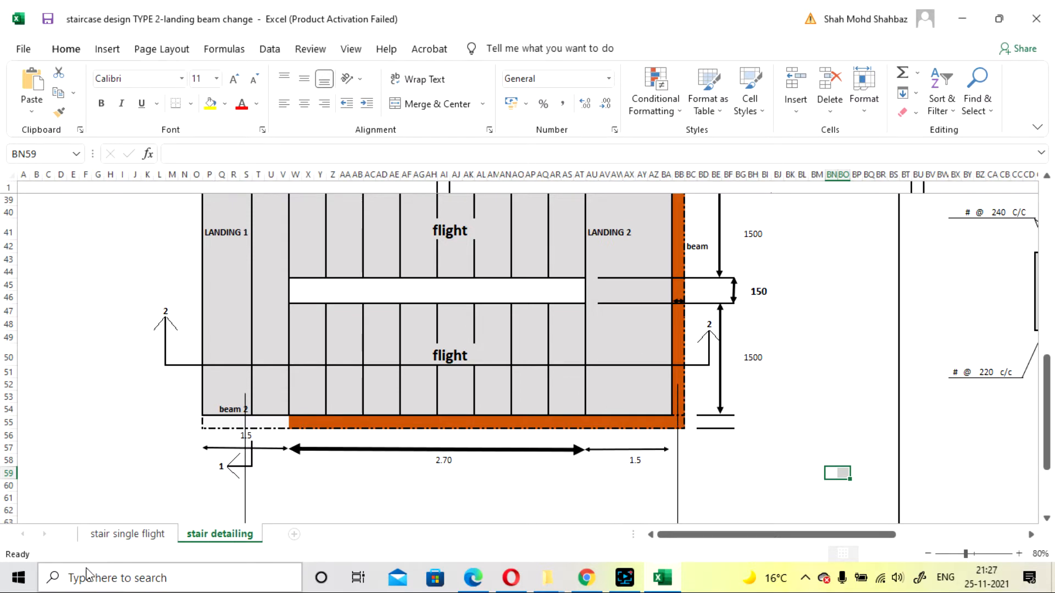
pyautogui.click(94, 537)
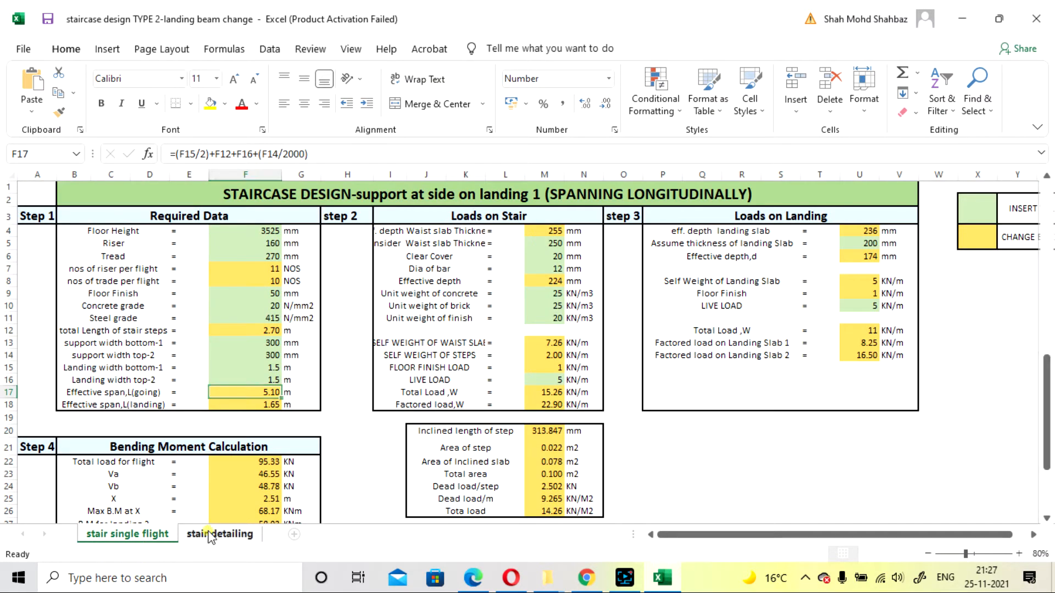
pyautogui.click(210, 536)
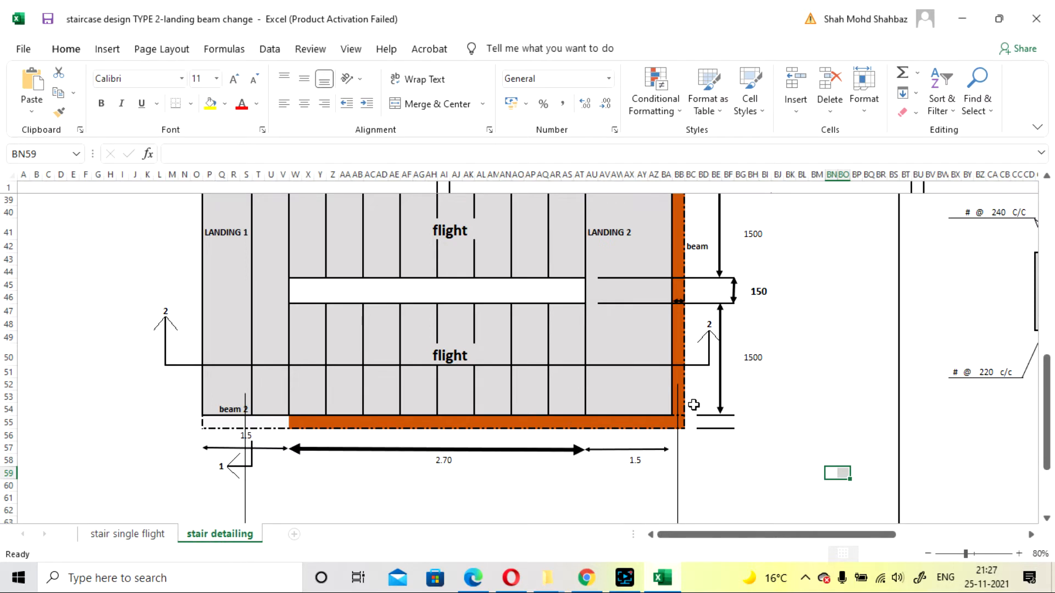
pyautogui.scroll(1, 679, 467)
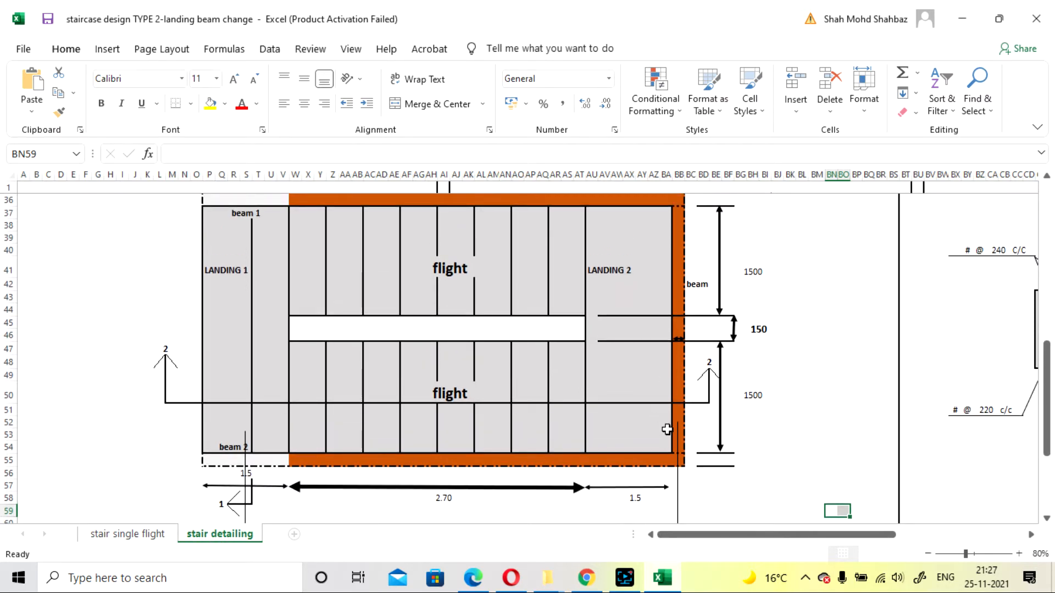
pyautogui.scroll(-2, 656, 421)
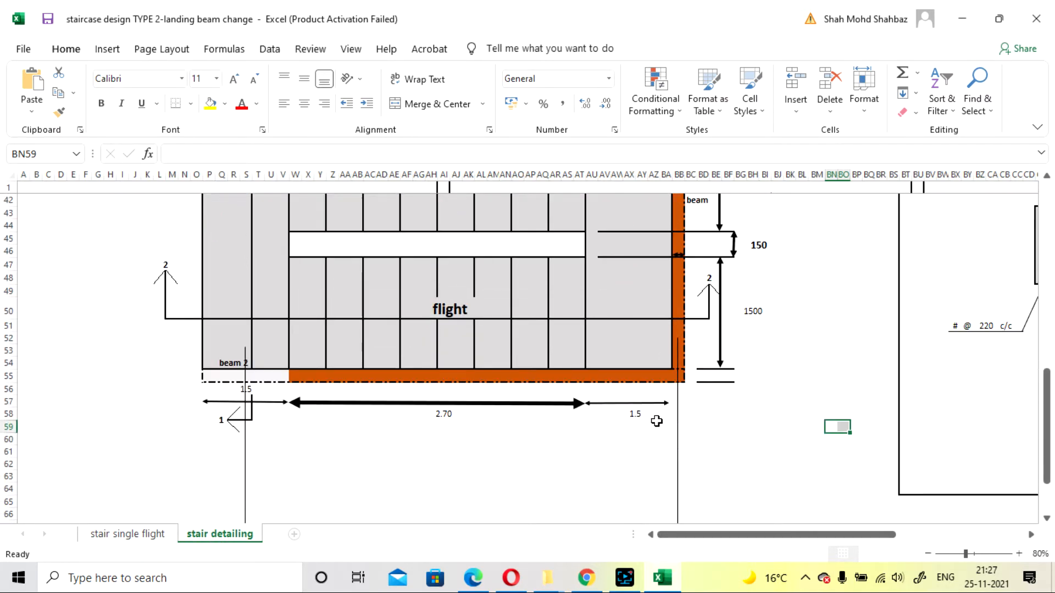
pyautogui.click(117, 535)
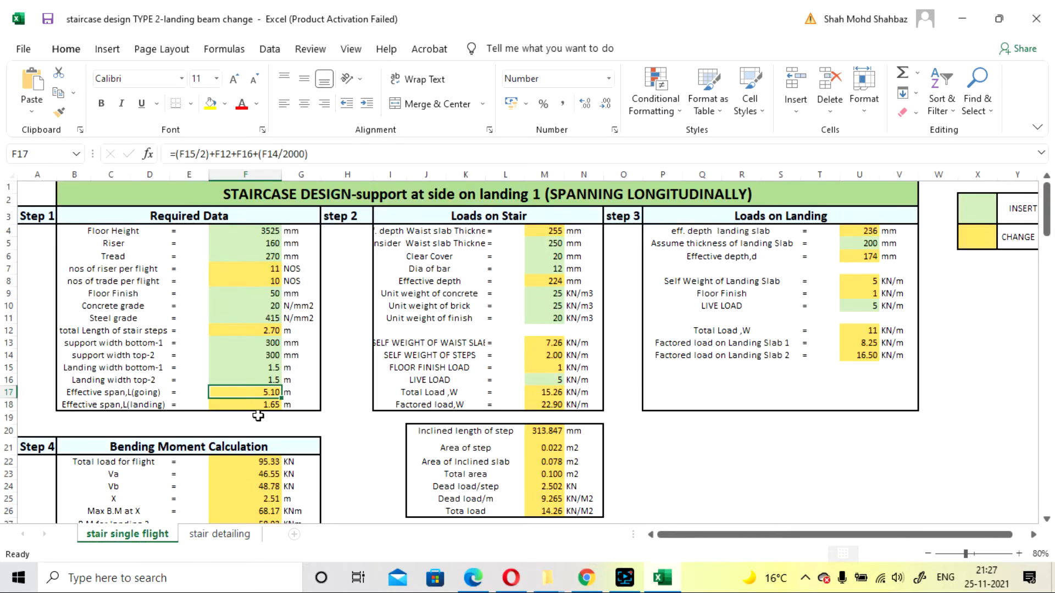
pyautogui.click(236, 536)
pyautogui.scroll(2, 638, 438)
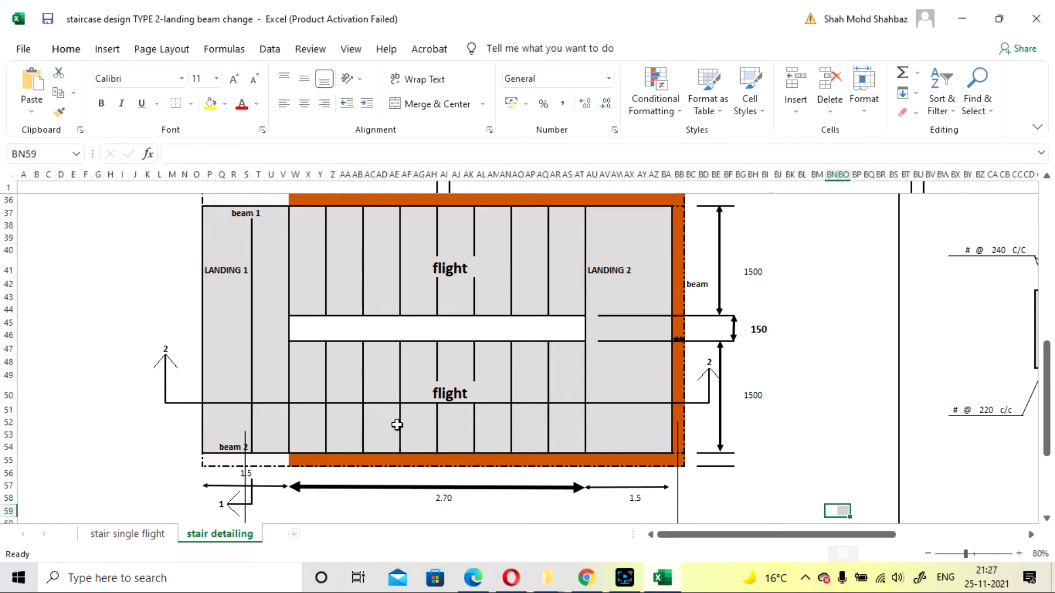
pyautogui.click(116, 534)
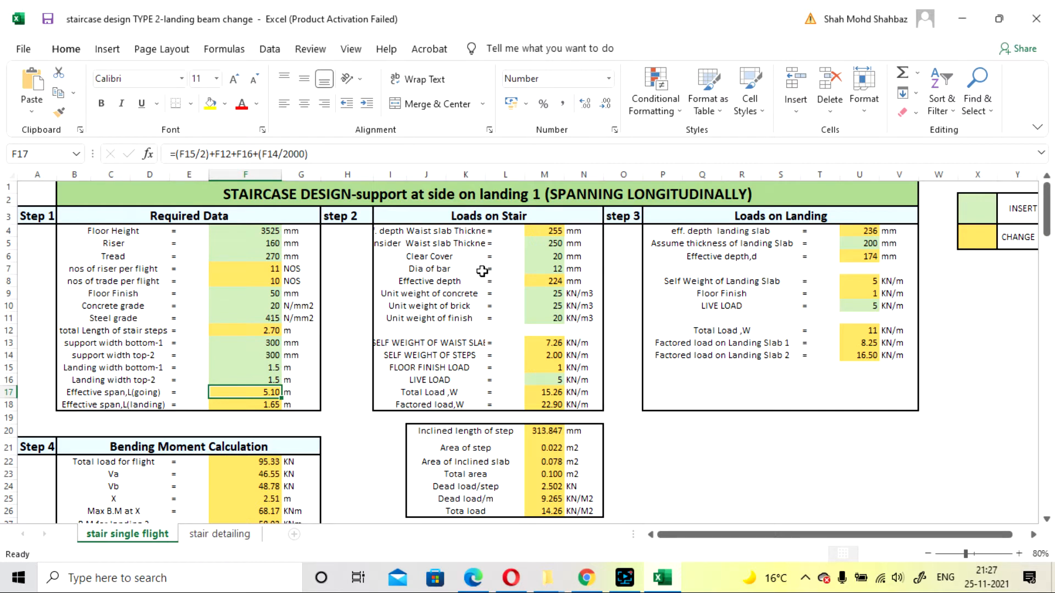
# Remove the "eff." prefix from the first Loads on Stair label so it reads "depth Waist slab Thickness"
pyautogui.click(433, 233)
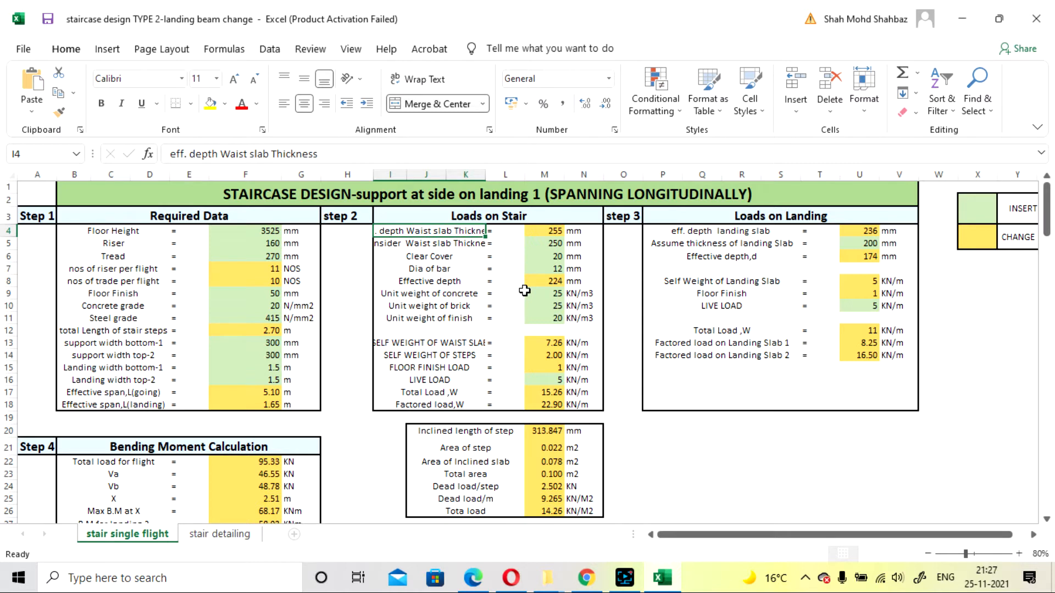
pyautogui.click(543, 231)
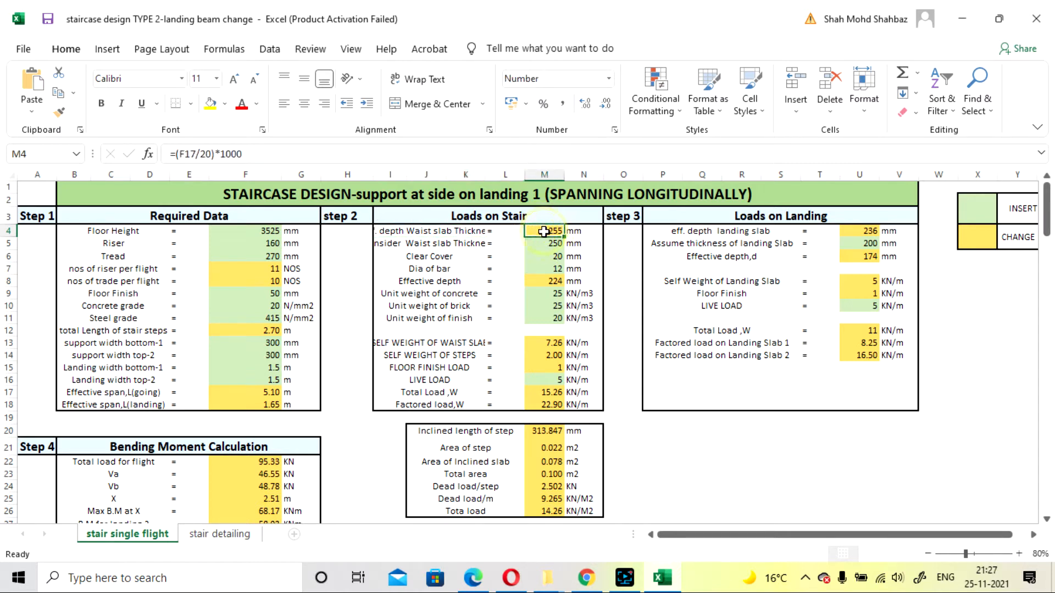
pyautogui.click(449, 231)
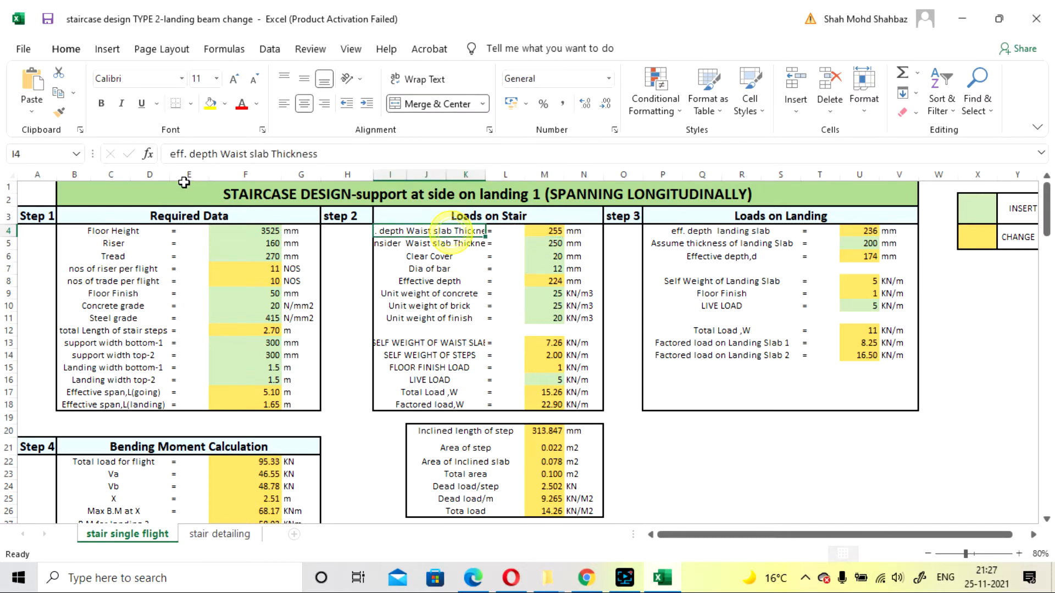
pyautogui.click(187, 154)
pyautogui.press('BackSpace')
pyautogui.press('BackSpace')
pyautogui.press('BackSpace')
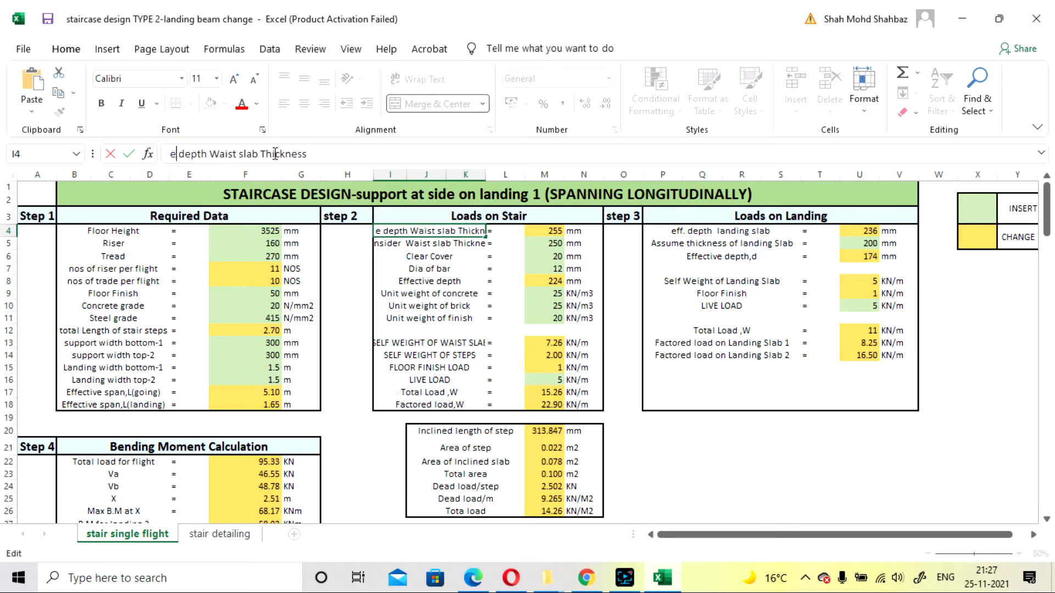
pyautogui.press('BackSpace')
pyautogui.press('Return')
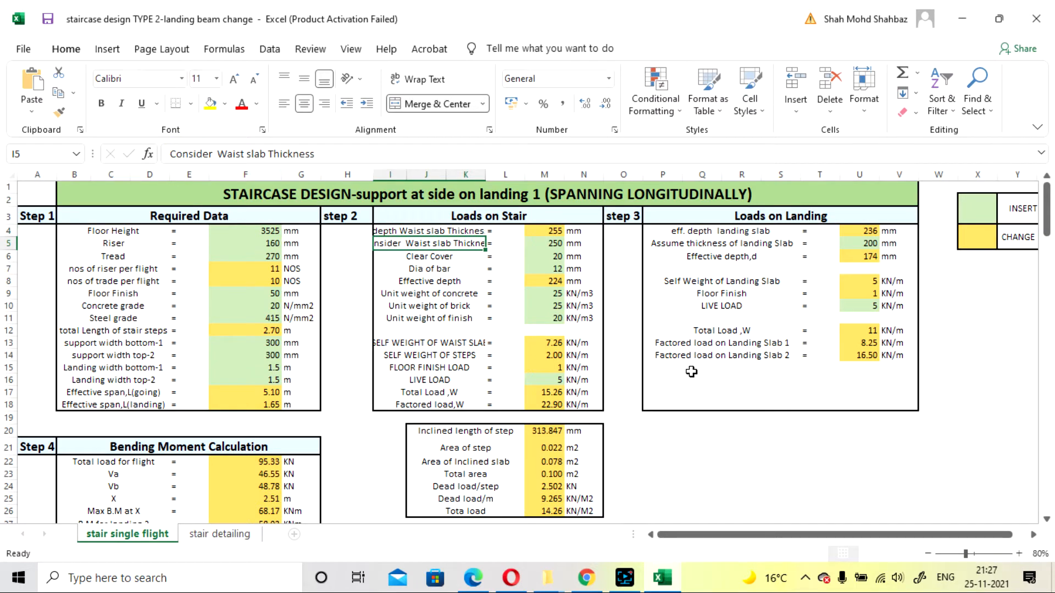
# Review the waist slab thickness, clear cover, bar diameter and effective depth cells in Loads on Stair, and consult the stair detailing plan
pyautogui.click(546, 231)
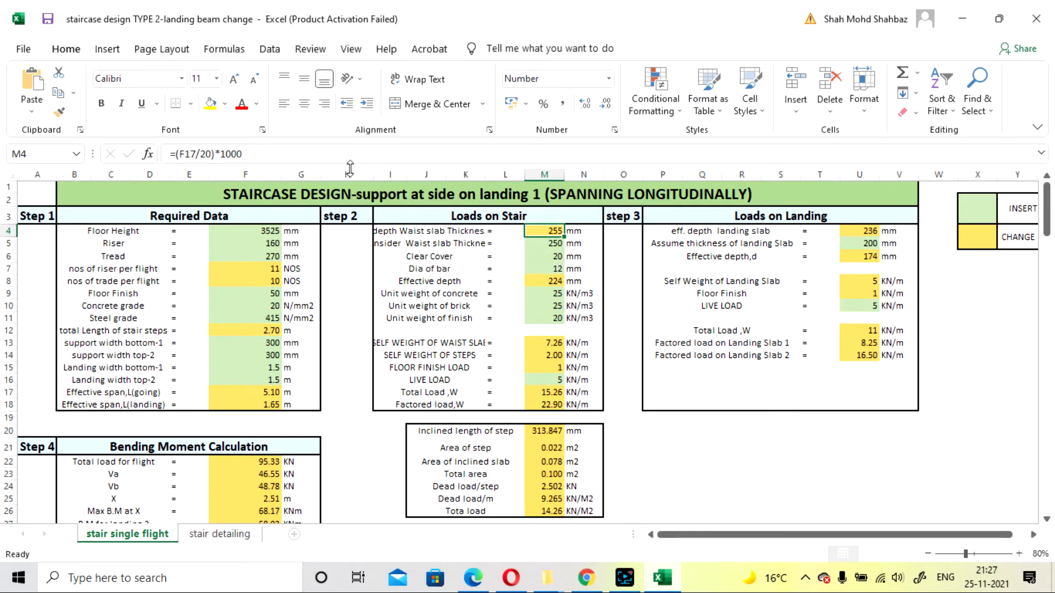
pyautogui.click(544, 255)
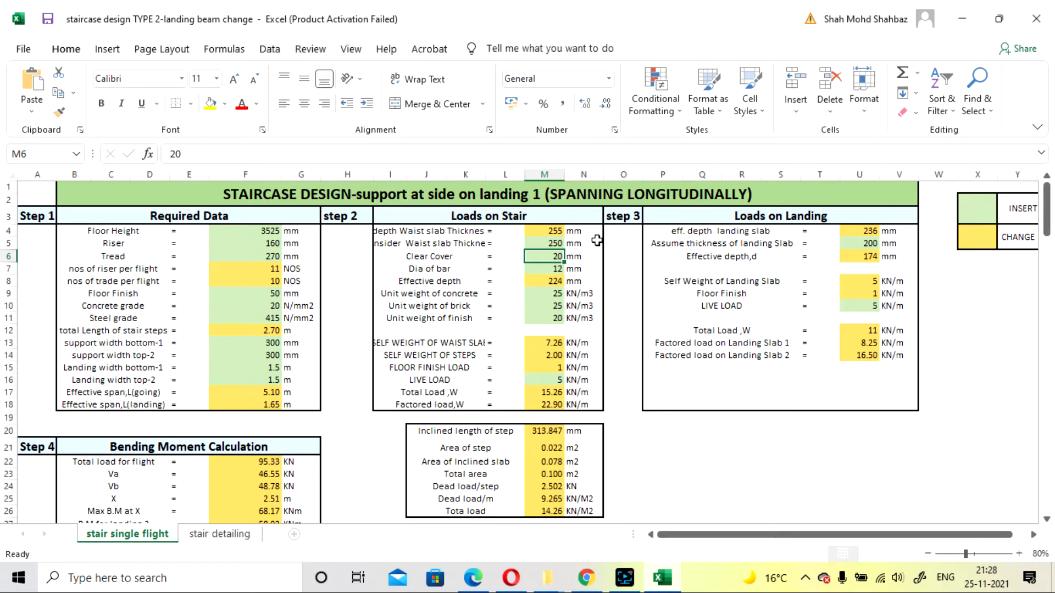
pyautogui.click(537, 244)
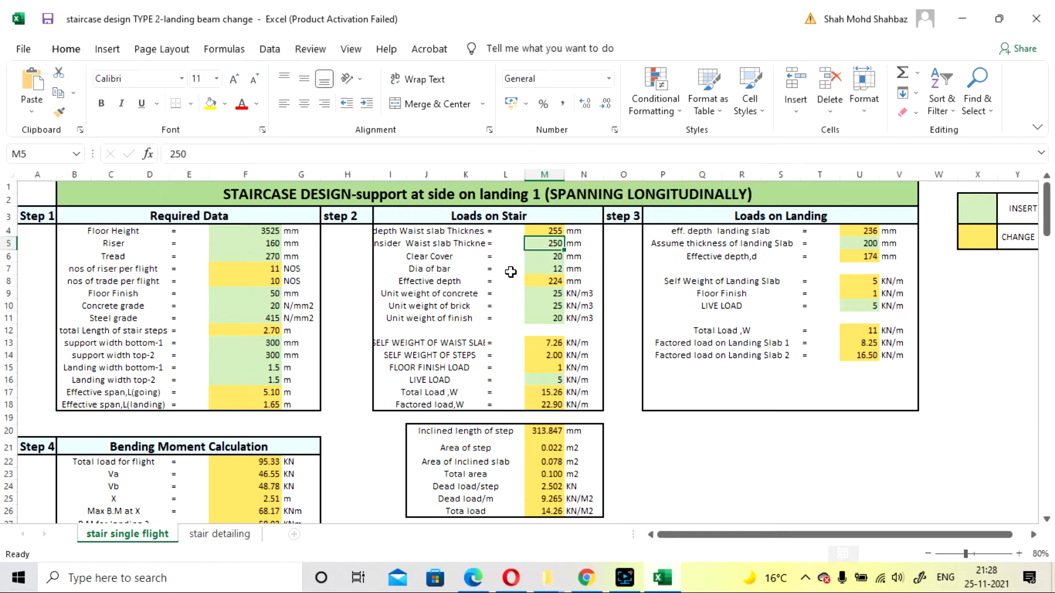
pyautogui.click(540, 270)
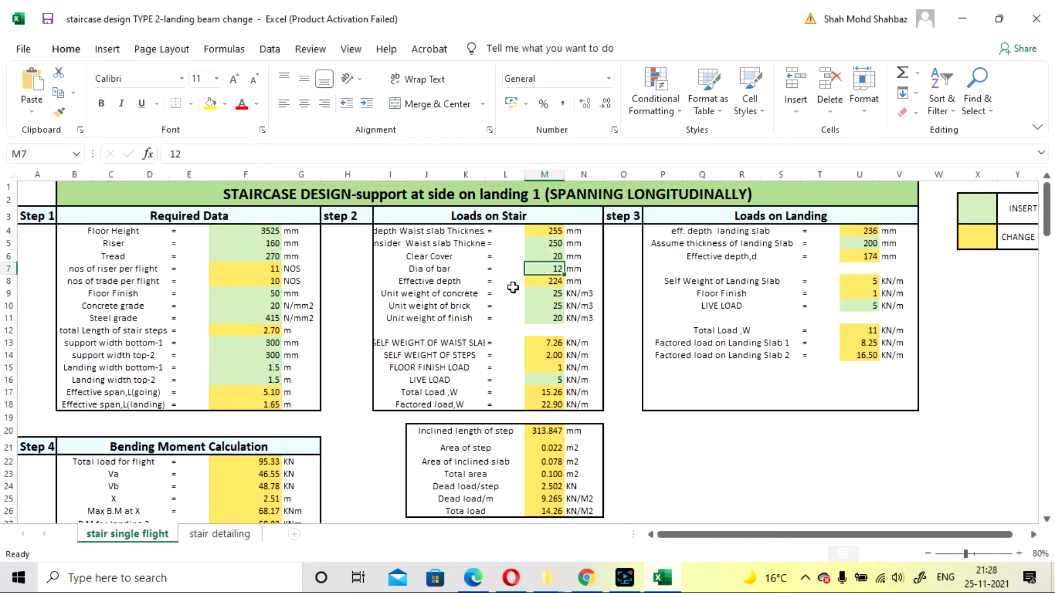
pyautogui.click(531, 281)
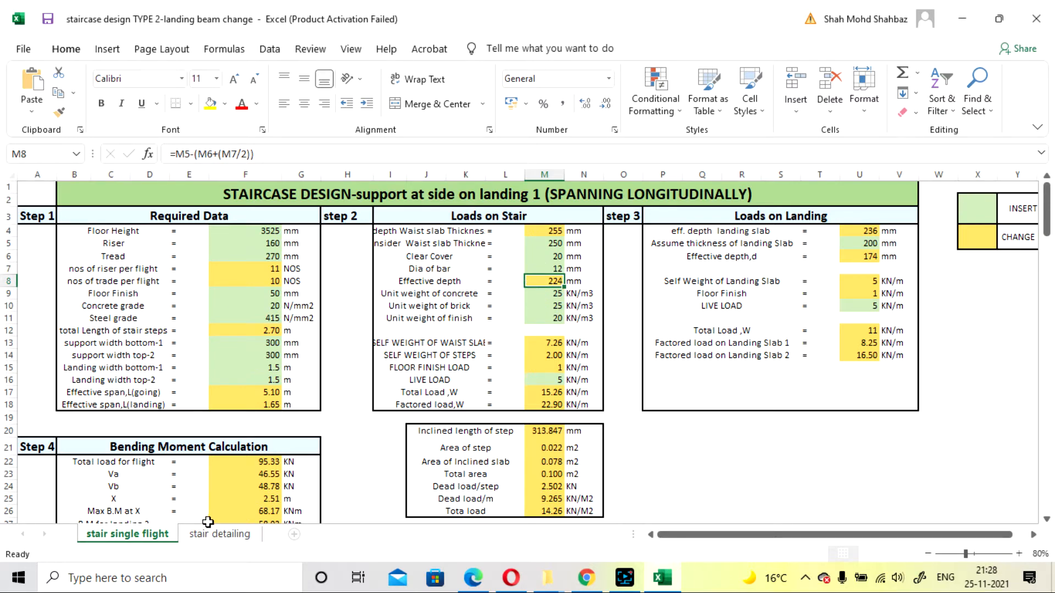
pyautogui.click(230, 534)
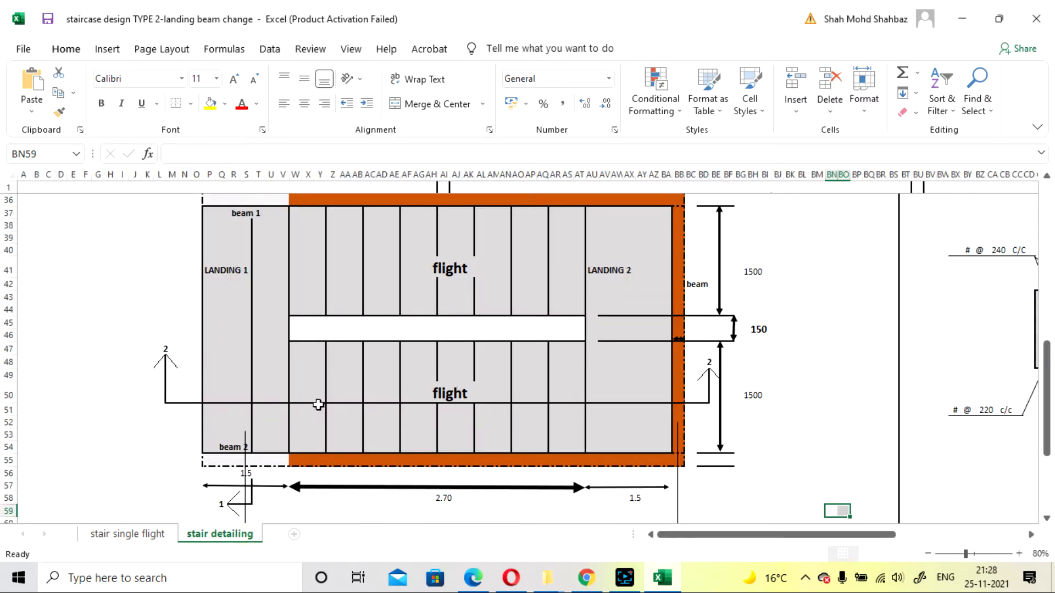
pyautogui.click(142, 535)
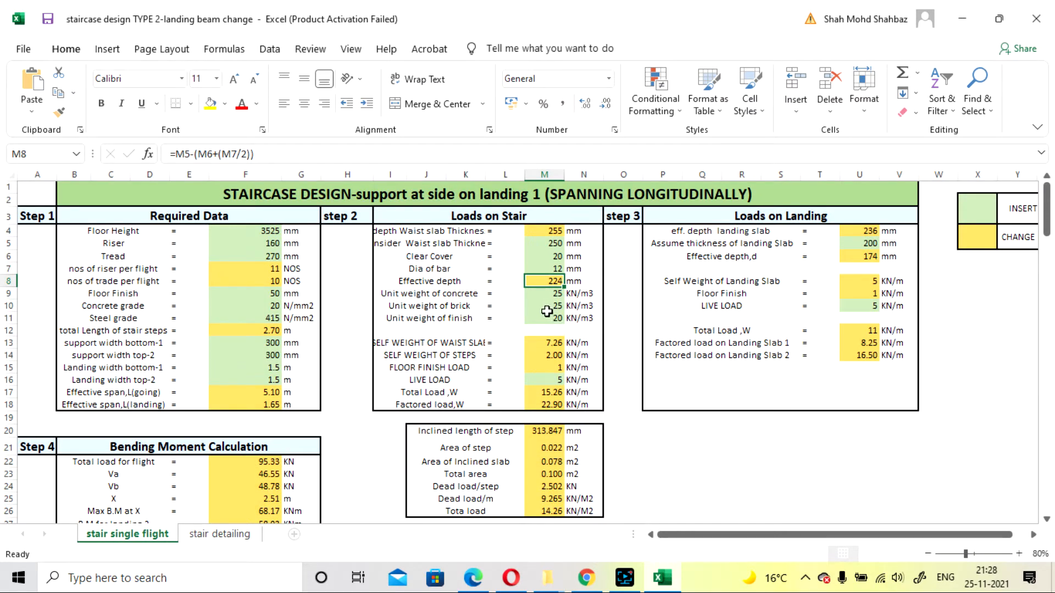
# Review the unit weights of concrete and brick in Loads on Stair and examine the self-weight and load rows beneath them
pyautogui.scroll(-1, 554, 322)
pyautogui.scroll(1, 626, 314)
pyautogui.click(531, 296)
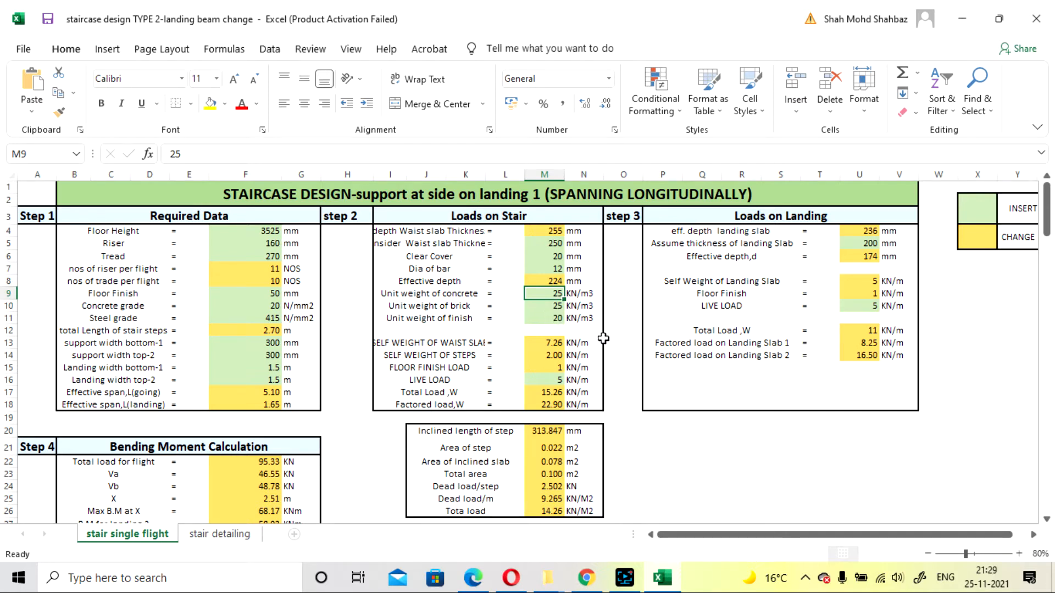
pyautogui.click(544, 308)
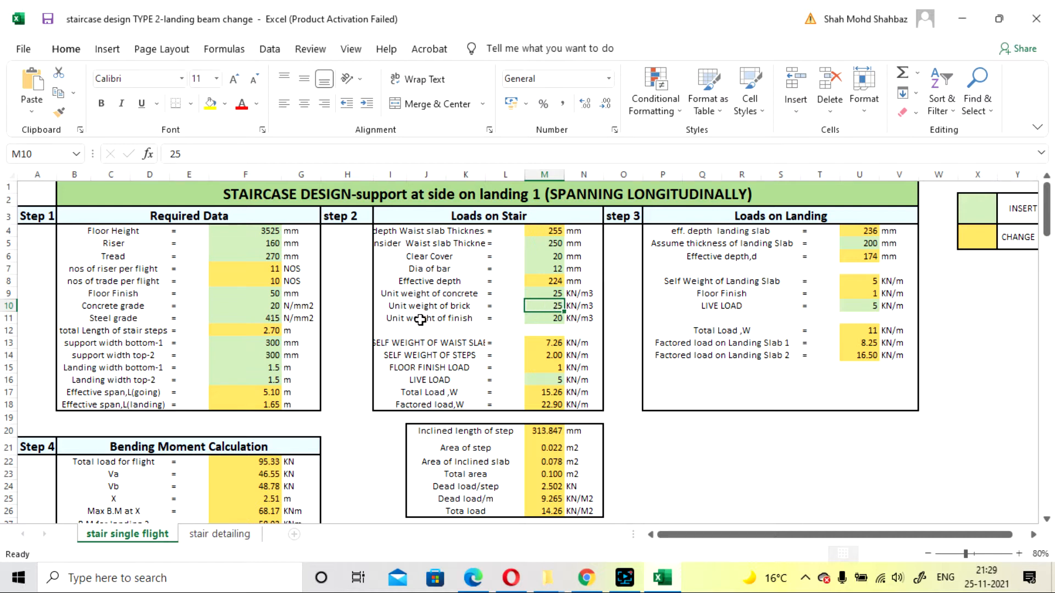
pyautogui.scroll(-2, 442, 352)
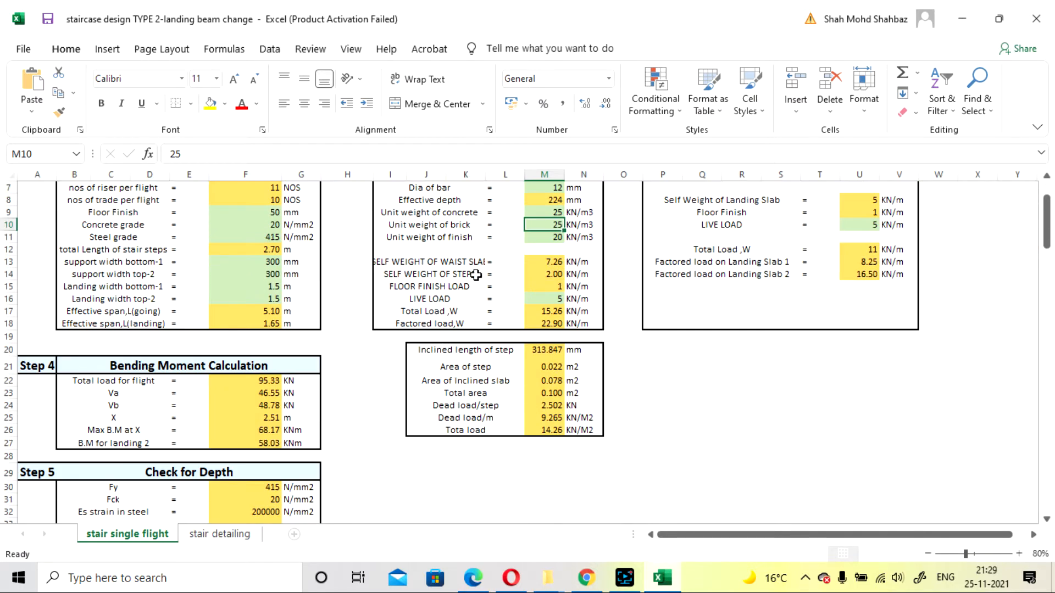
pyautogui.scroll(1, 473, 275)
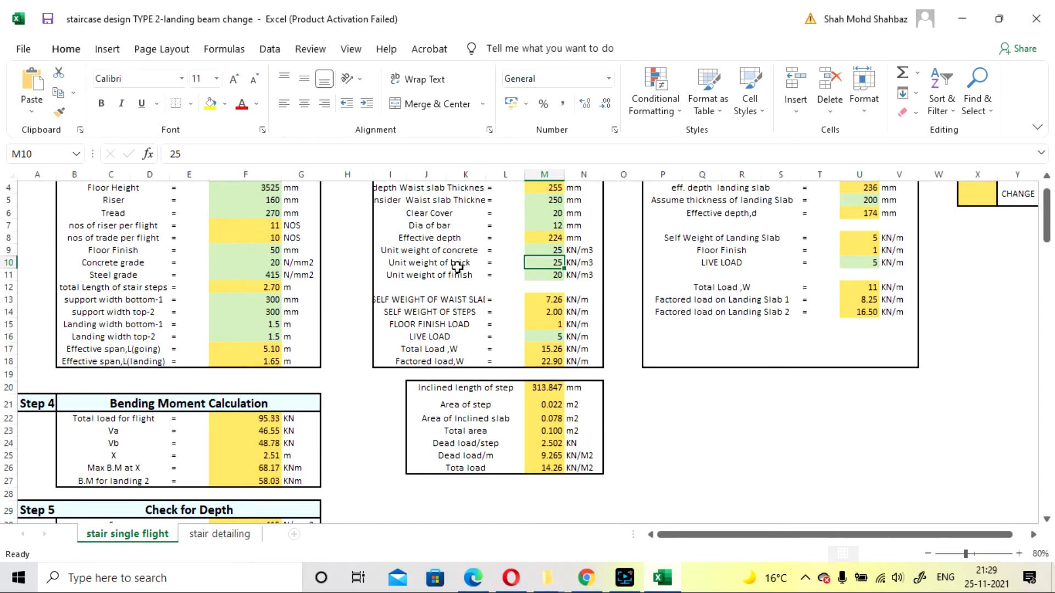
pyautogui.scroll(1, 457, 268)
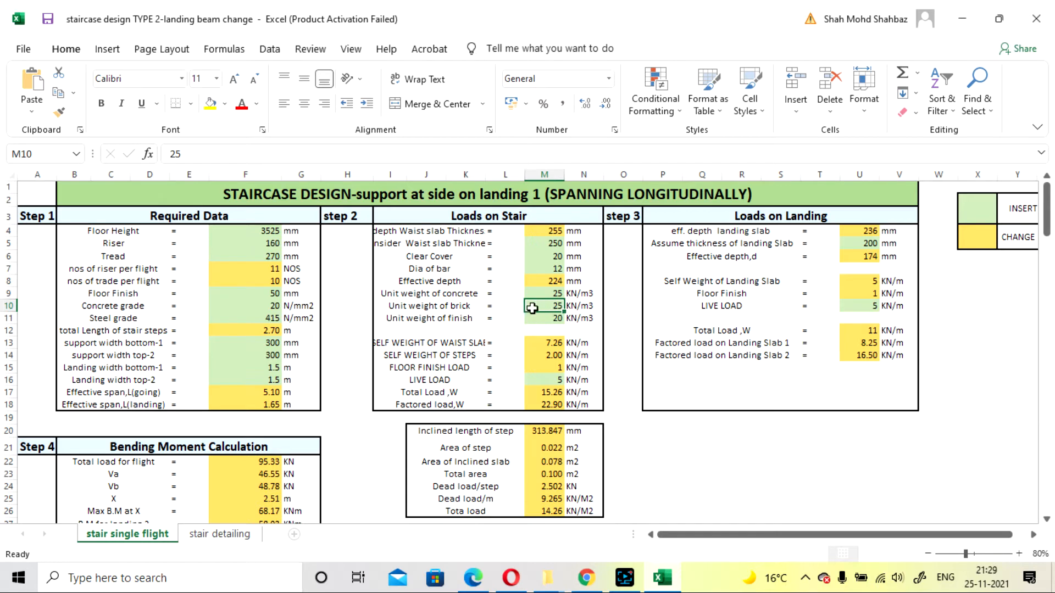
# Review the self-weight, floor finish, live, total and factored load rows in Loads on Stair against the step dead-load table below
pyautogui.click(625, 337)
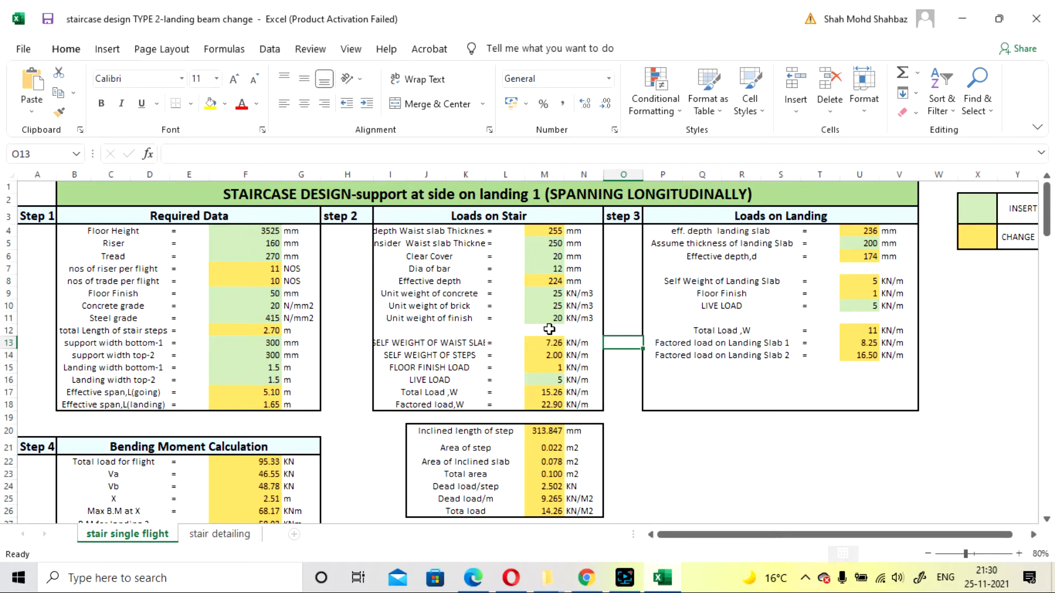
pyautogui.scroll(-1, 551, 329)
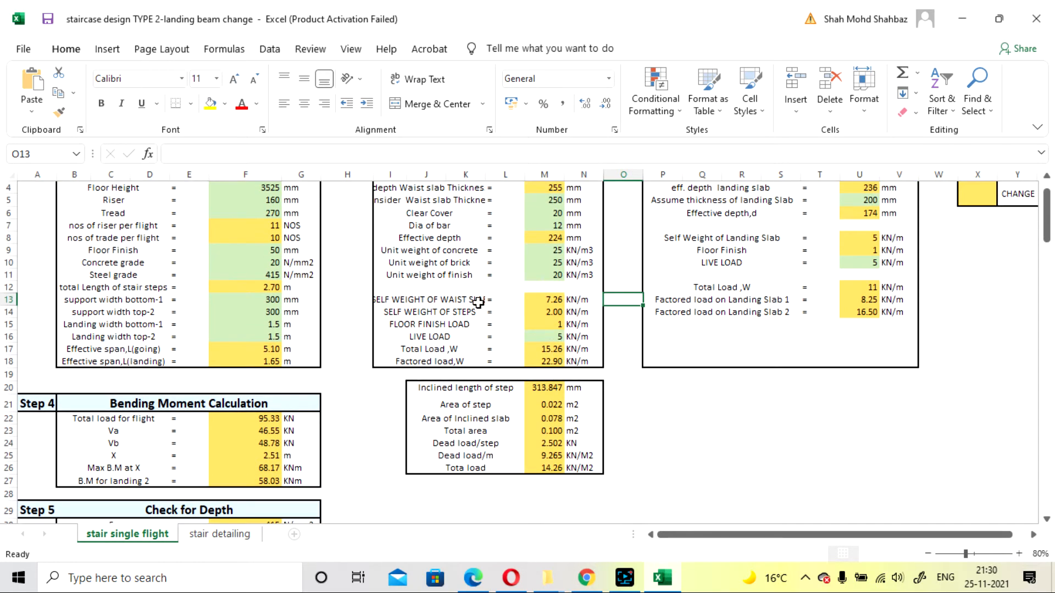
pyautogui.scroll(1, 471, 350)
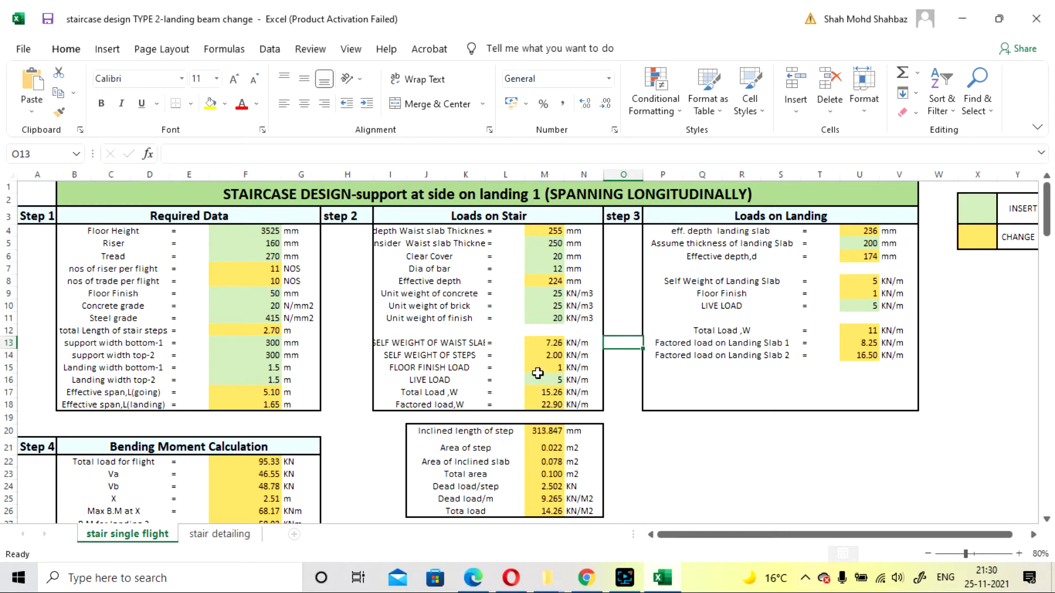
pyautogui.scroll(-1, 538, 373)
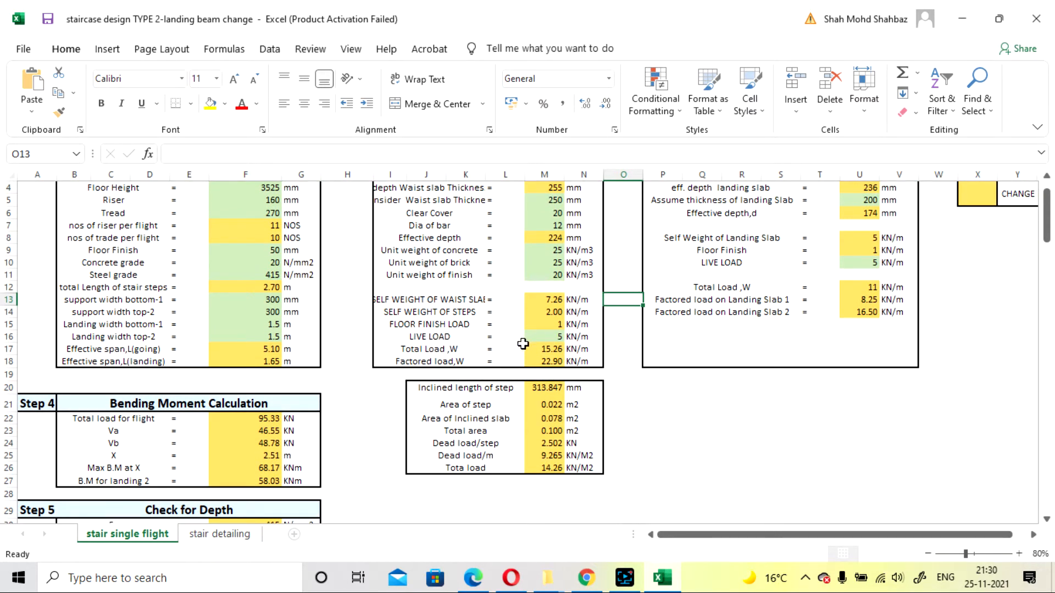
pyautogui.scroll(1, 523, 344)
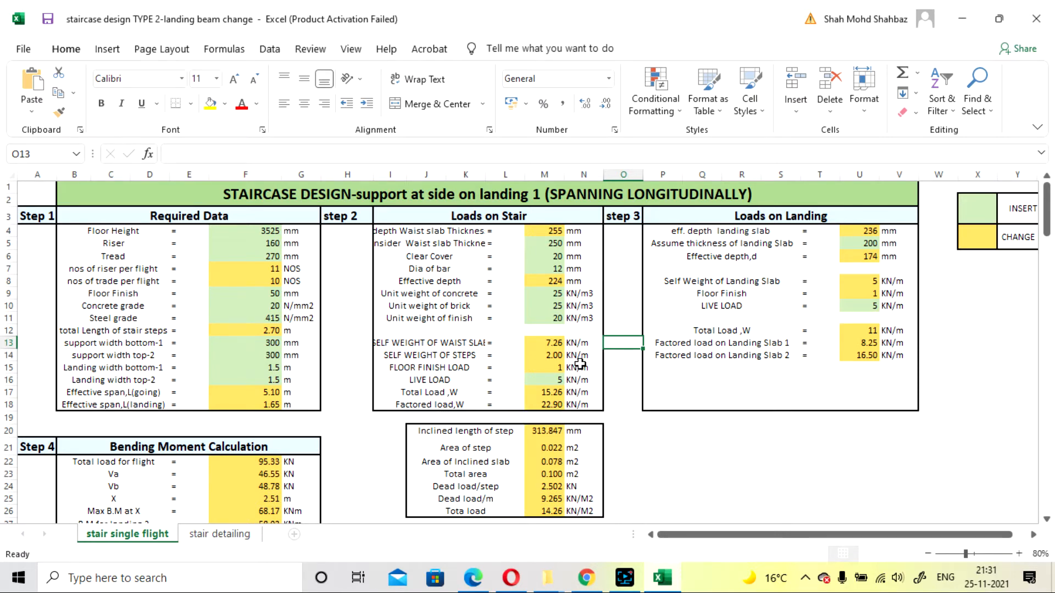
pyautogui.scroll(-1, 634, 406)
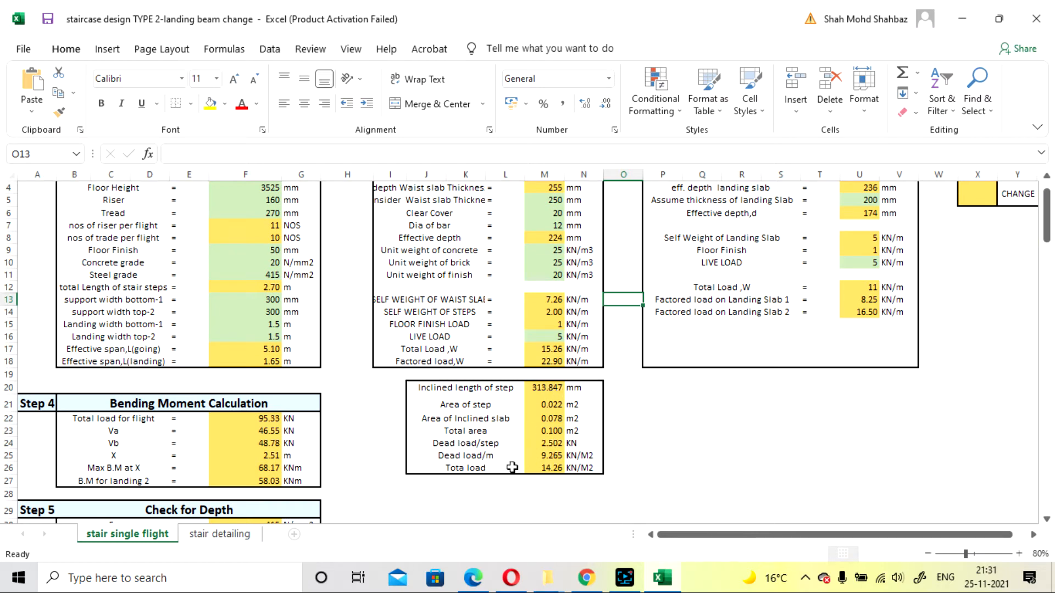
pyautogui.scroll(1, 503, 455)
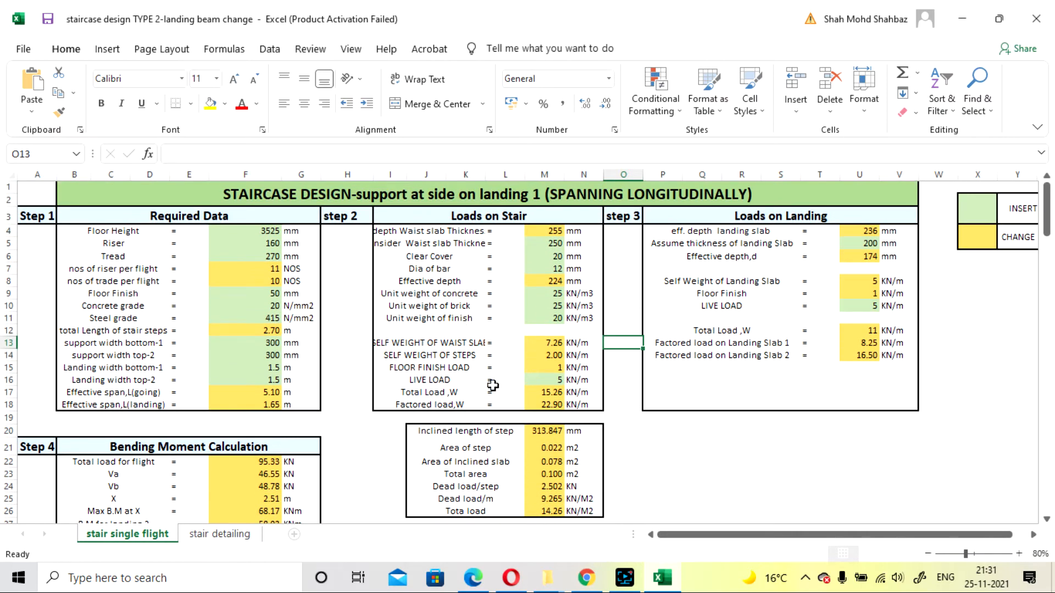
pyautogui.scroll(-1, 490, 378)
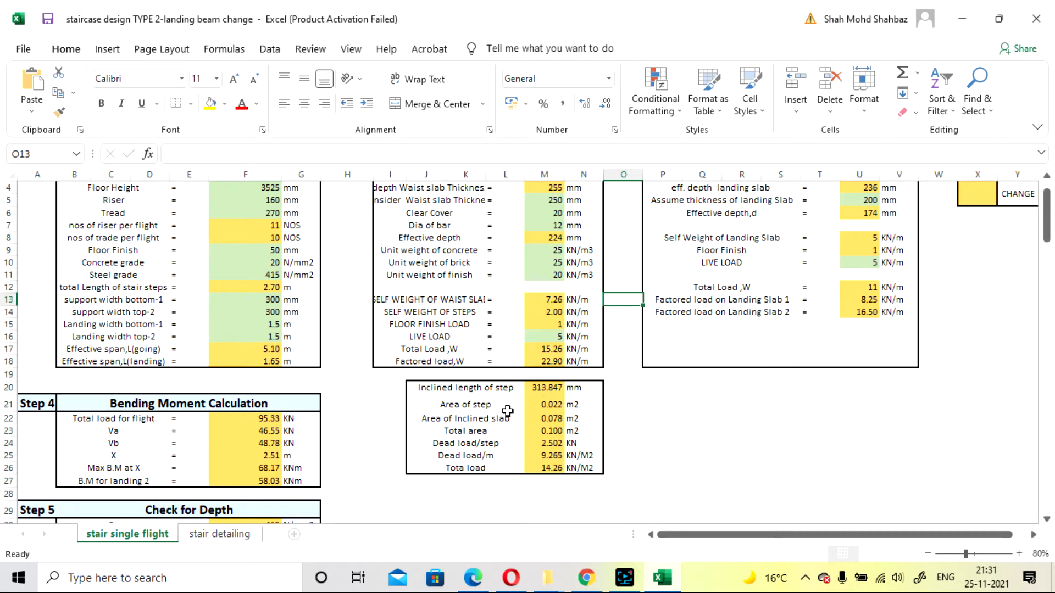
# Inspect the inclined length of step formula with its riser and tread references, and review the area and dead load rows beneath it
pyautogui.click(537, 390)
pyautogui.click(287, 155)
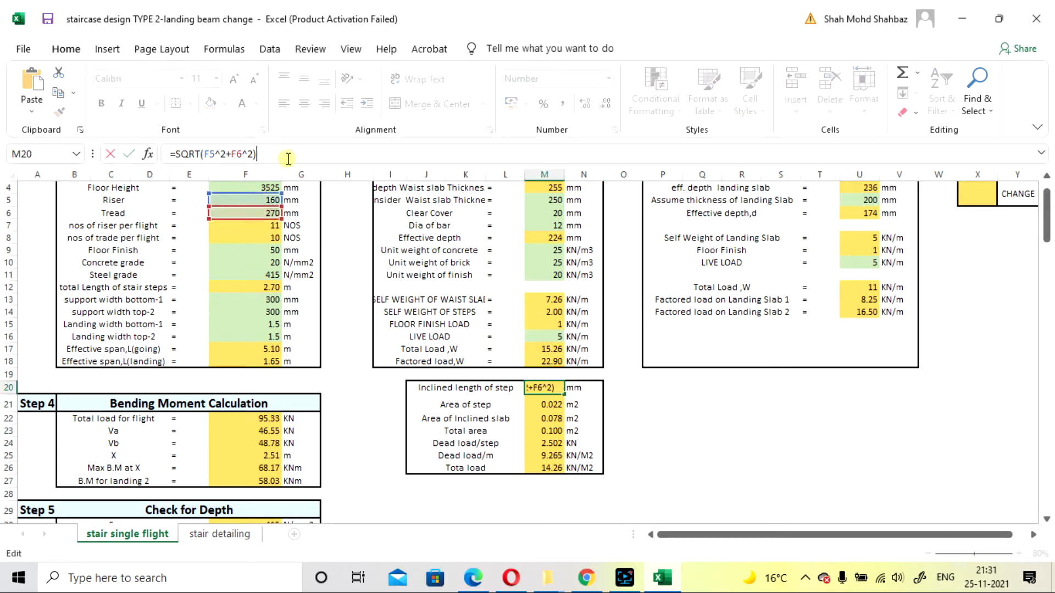
pyautogui.scroll(1, 456, 438)
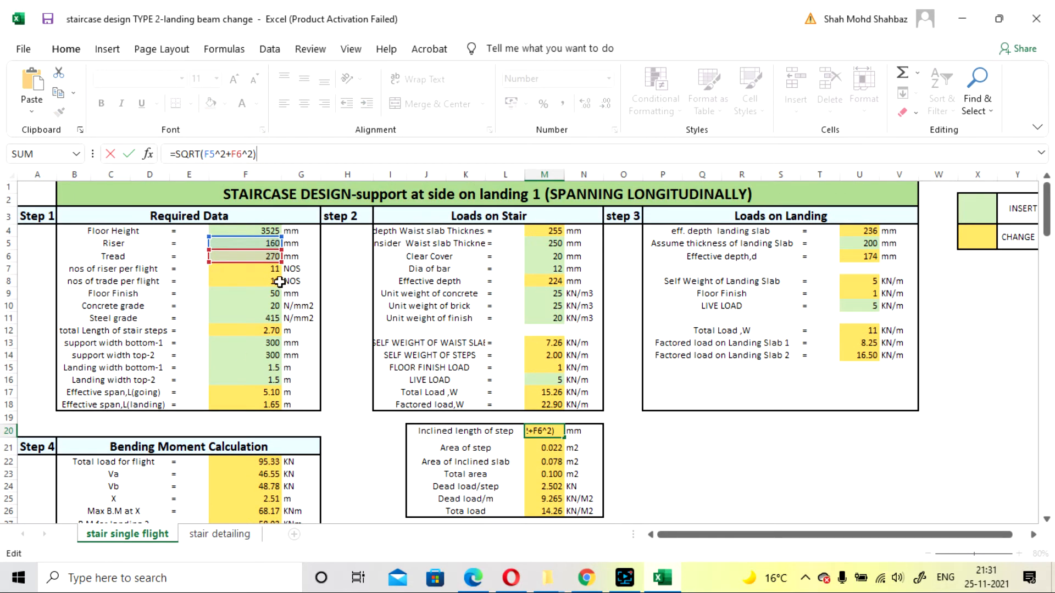
pyautogui.press('Return')
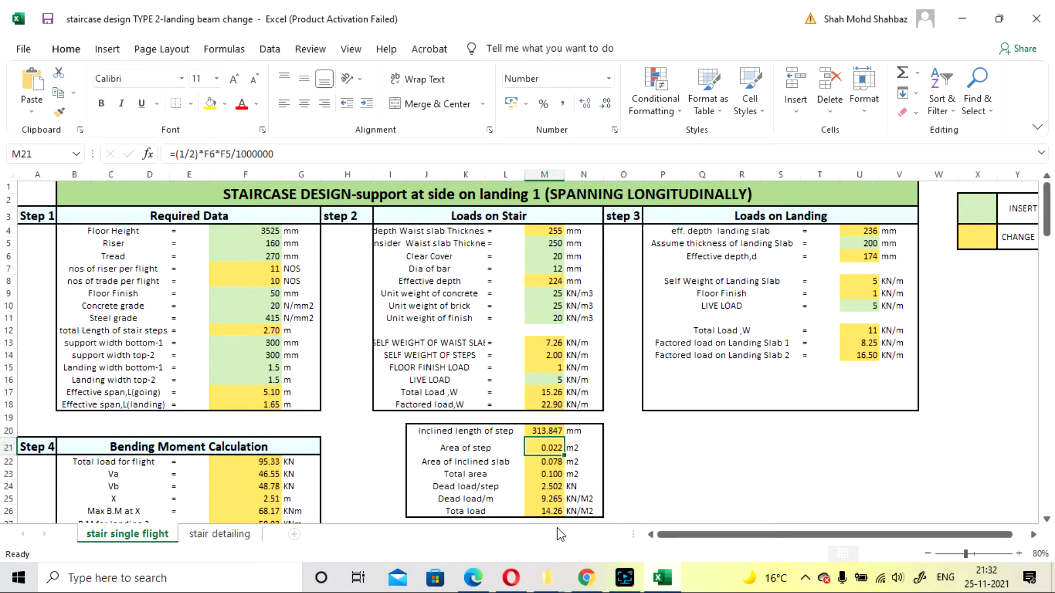
pyautogui.scroll(-1, 548, 486)
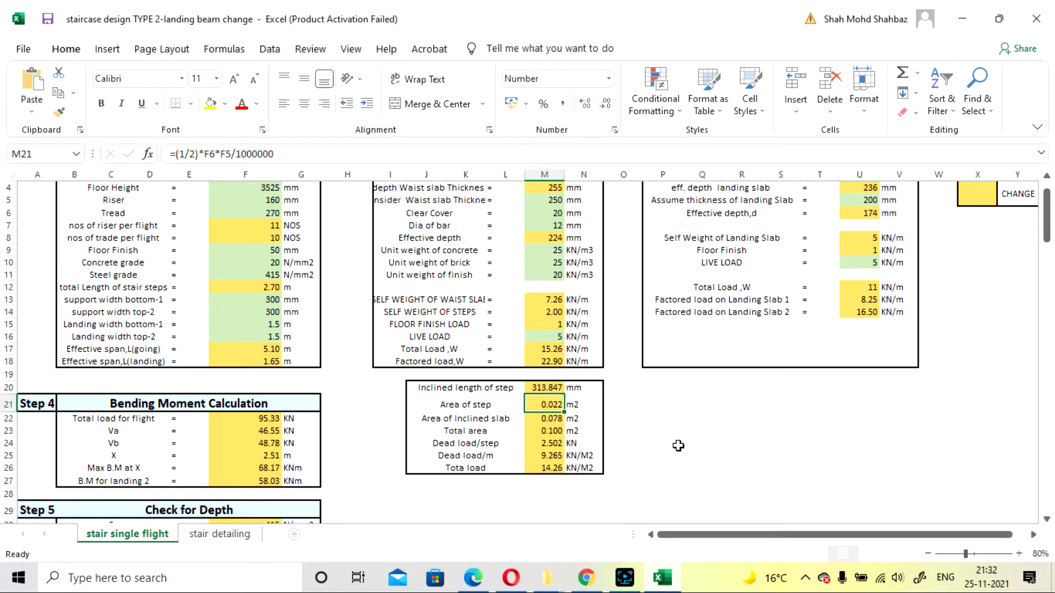
pyautogui.moveTo(576, 480); pyautogui.dragTo(494, 492)
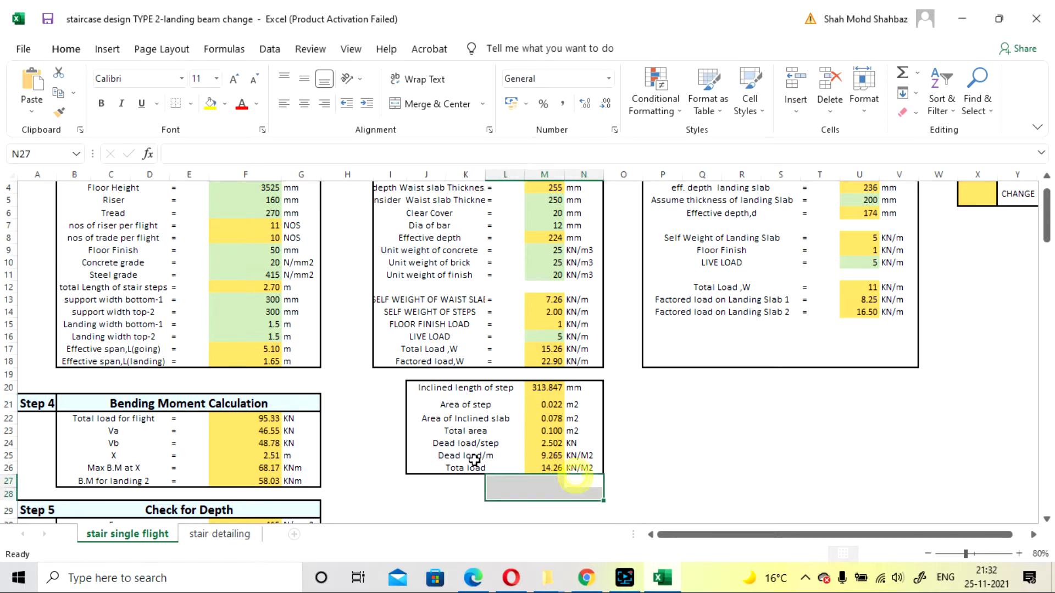
pyautogui.click(682, 434)
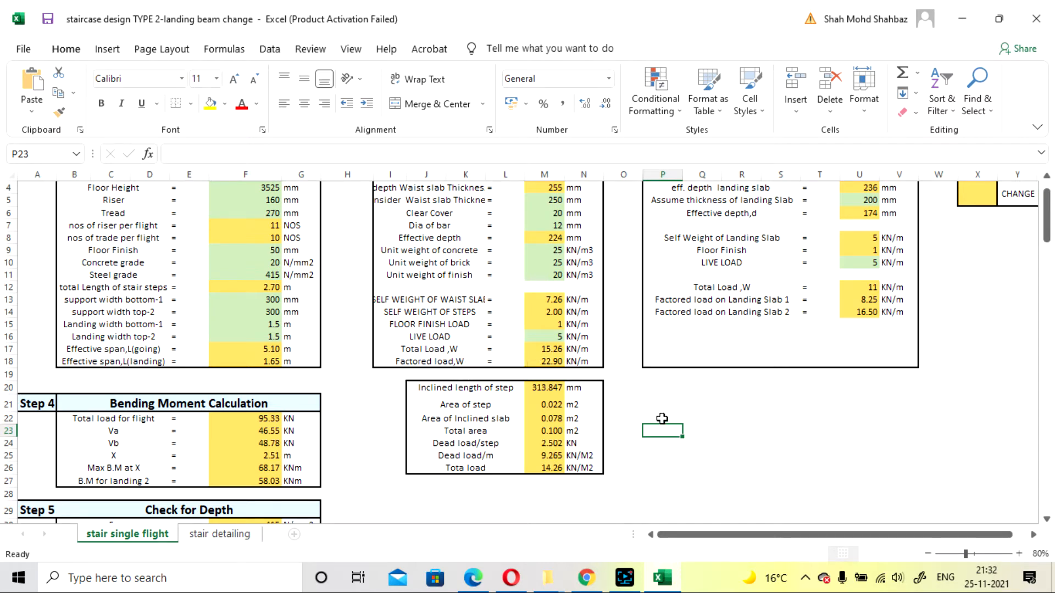
# Remove the "eff." prefix from the first Loads on Landing label so it reads "depth landing slab"
pyautogui.scroll(1, 680, 440)
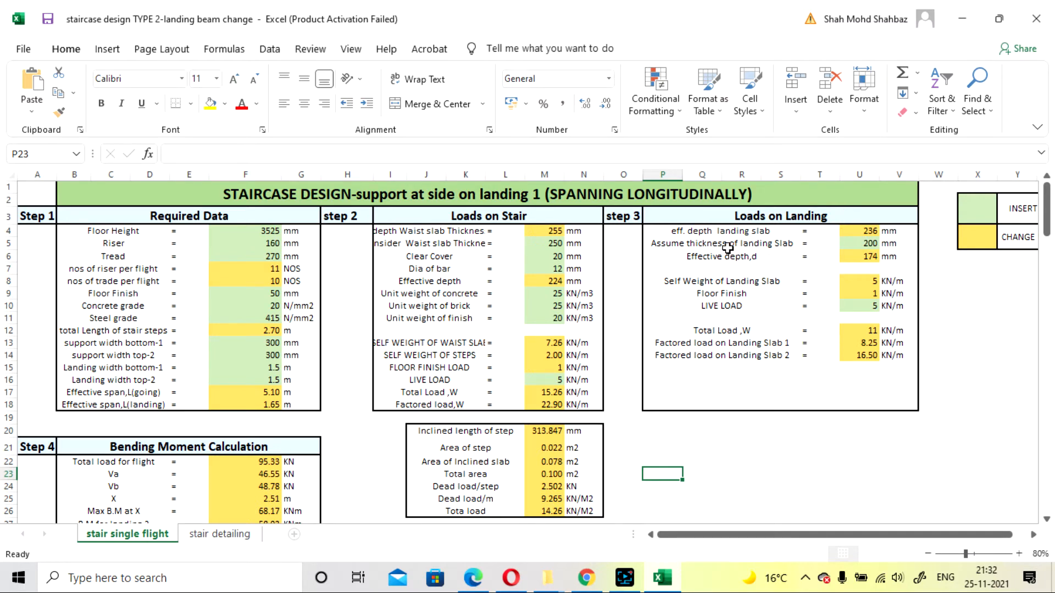
pyautogui.click(686, 232)
pyautogui.doubleClick(686, 231)
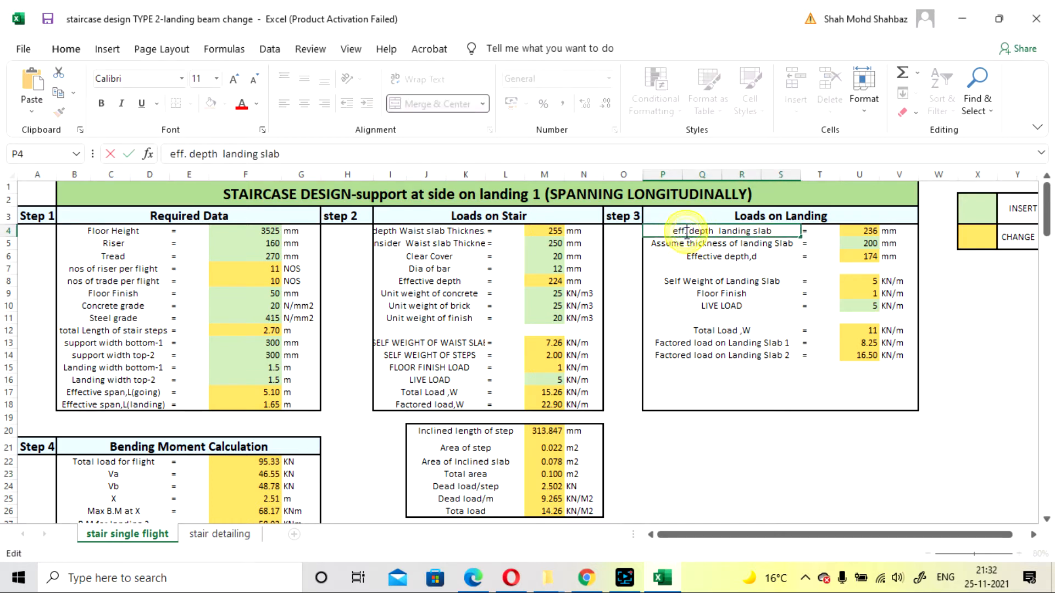
pyautogui.press('BackSpace')
pyautogui.press('BackSpace')
pyautogui.press('BackSpace')
pyautogui.press('BackSpace')
pyautogui.press('Return')
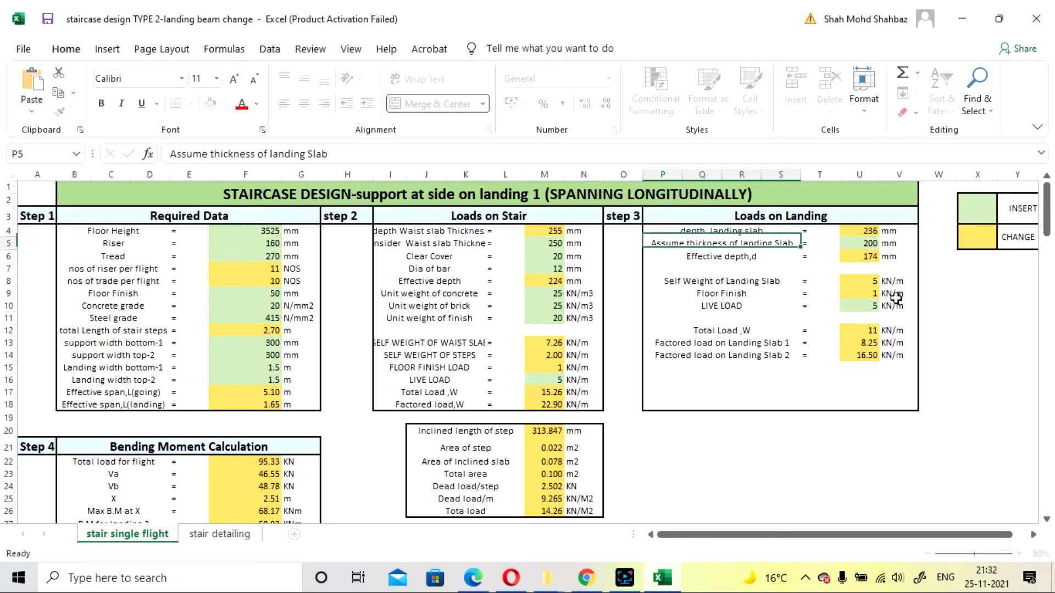
# Check the landing slab depth formula and compare the factored loads on landing slabs 1 and 2 with the stair detailing plan
pyautogui.click(855, 233)
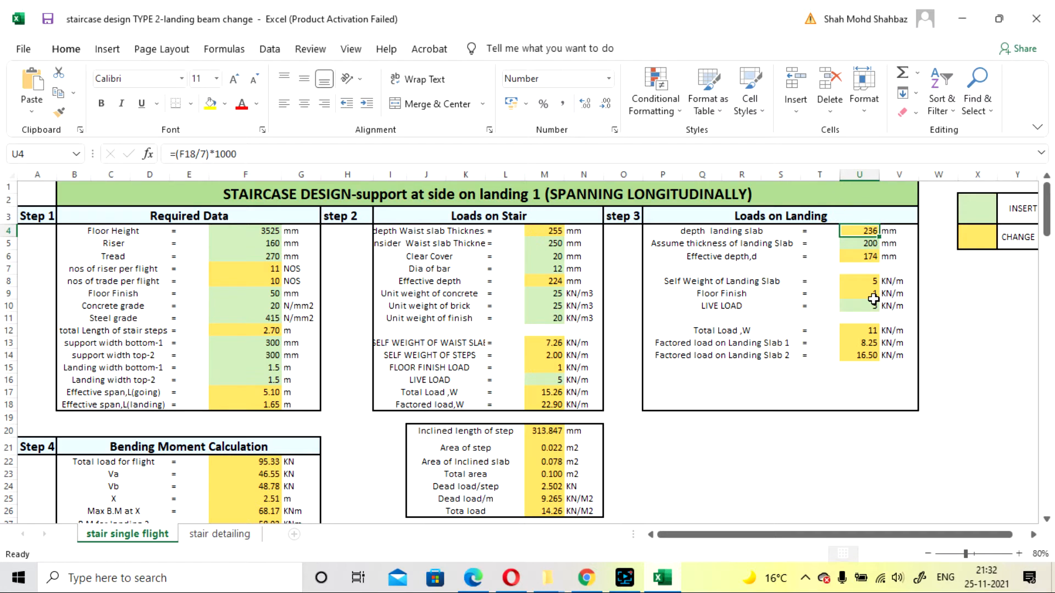
pyautogui.click(925, 295)
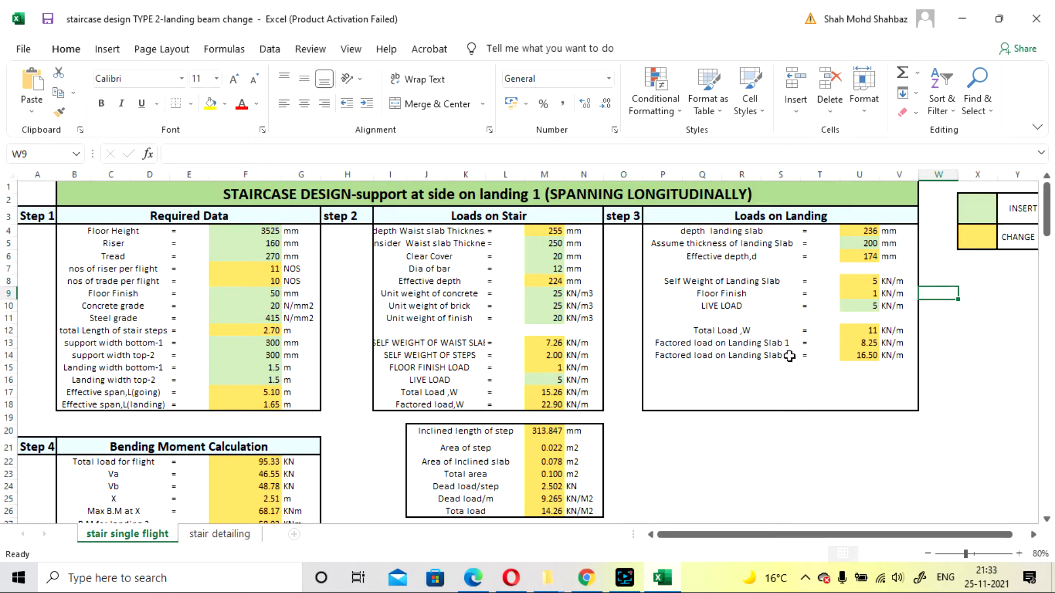
pyautogui.click(220, 534)
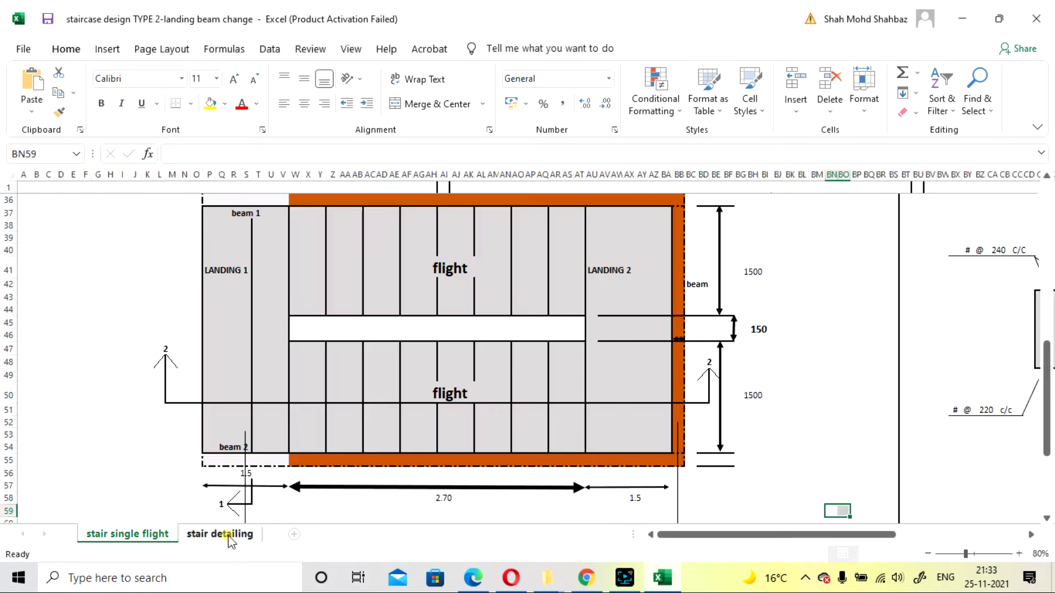
pyautogui.scroll(-2, 251, 343)
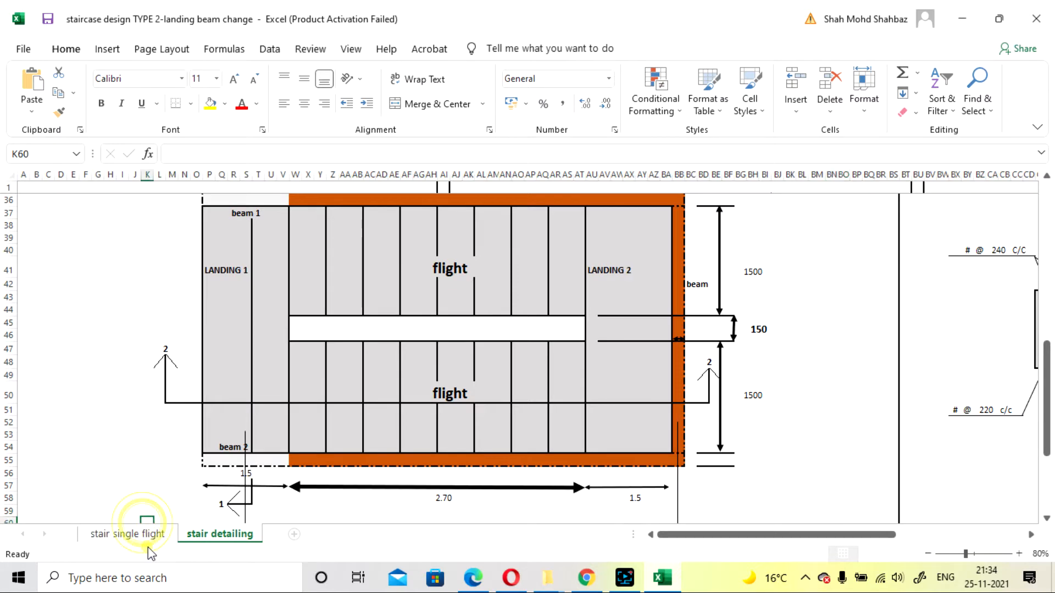
pyautogui.click(144, 528)
pyautogui.click(904, 421)
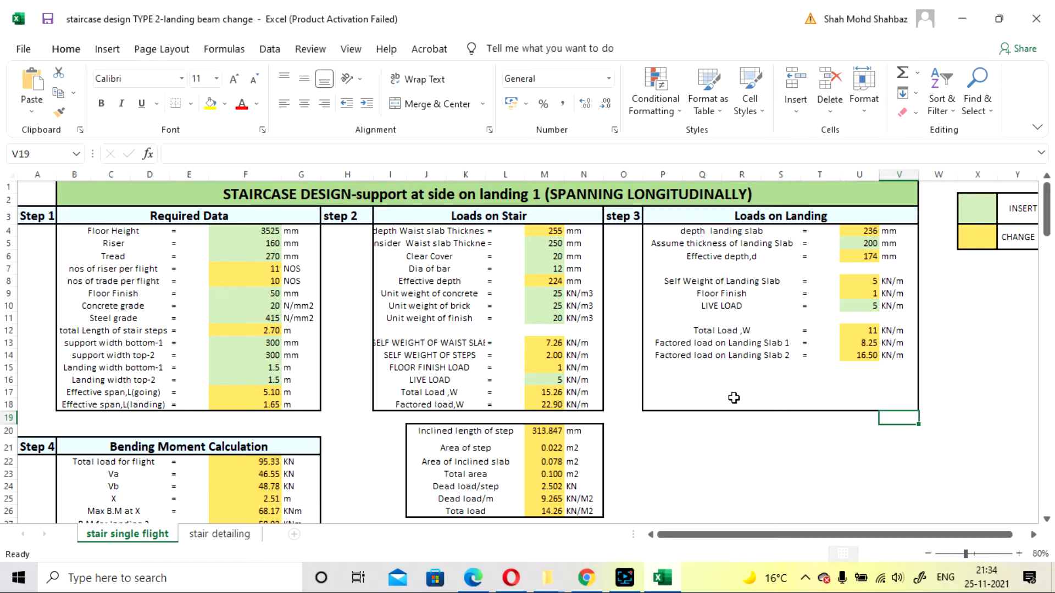
pyautogui.click(214, 534)
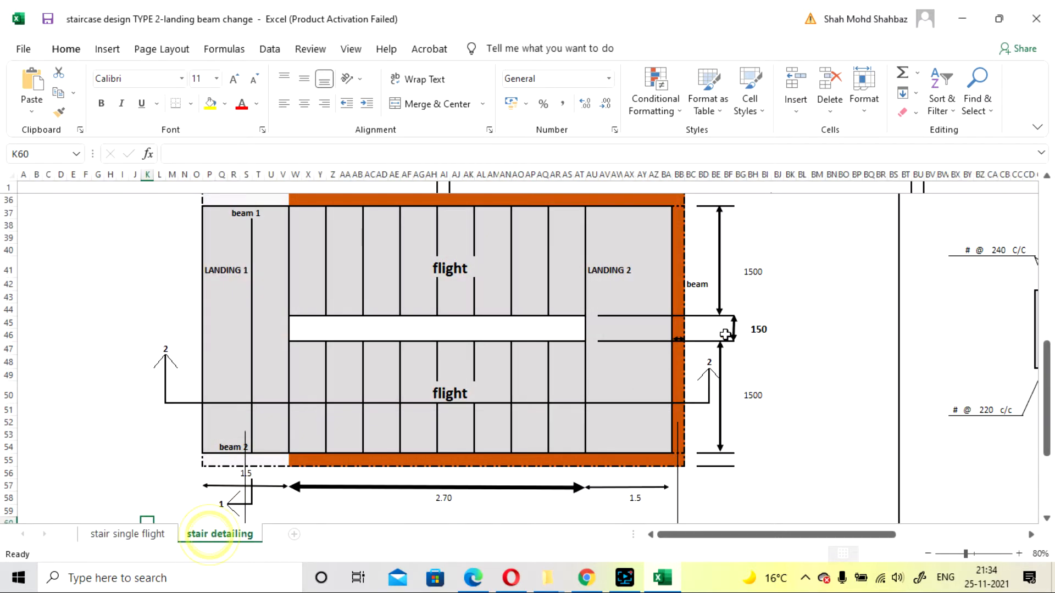
pyautogui.click(129, 534)
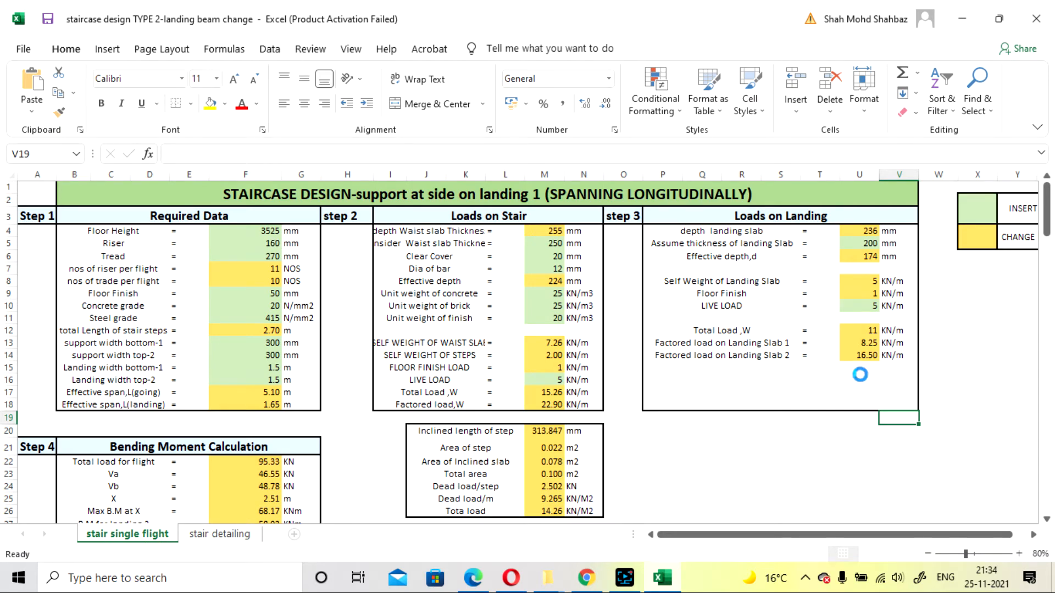
# Examine the Bending Moment Calculation and Check for Depth tables alongside the stair and landing load tables that feed them
pyautogui.scroll(-2, 866, 388)
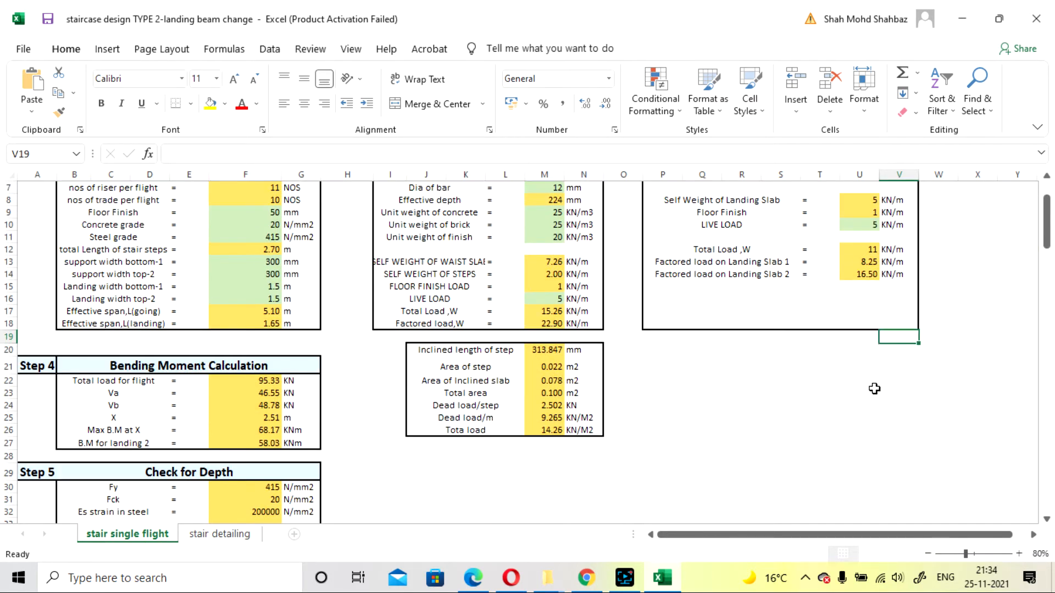
pyautogui.scroll(2, 874, 389)
pyautogui.scroll(-2, 749, 325)
pyautogui.scroll(2, 749, 324)
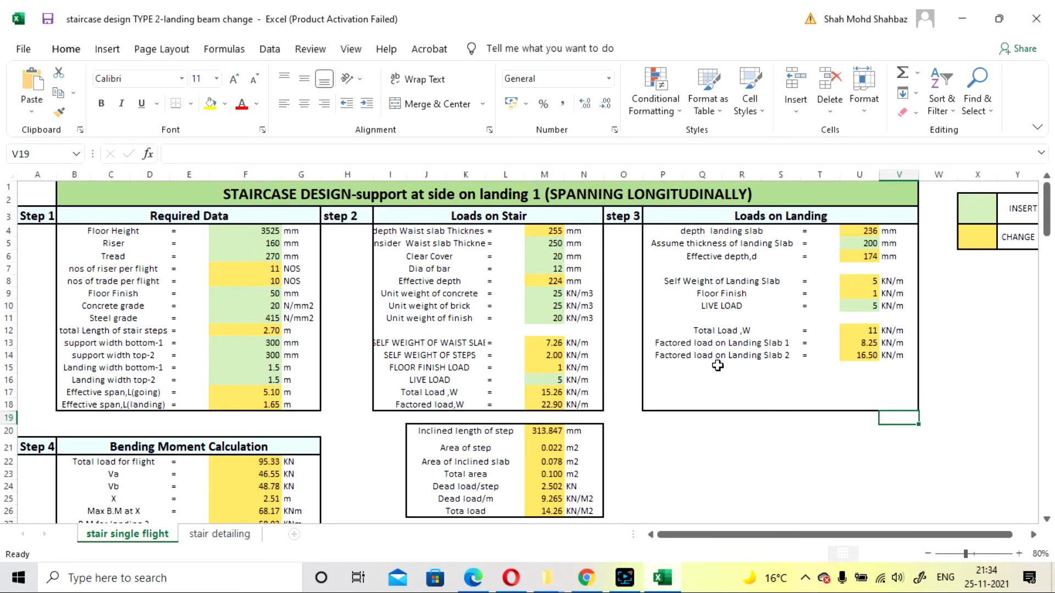
pyautogui.scroll(-2, 717, 365)
pyautogui.scroll(-2, 406, 334)
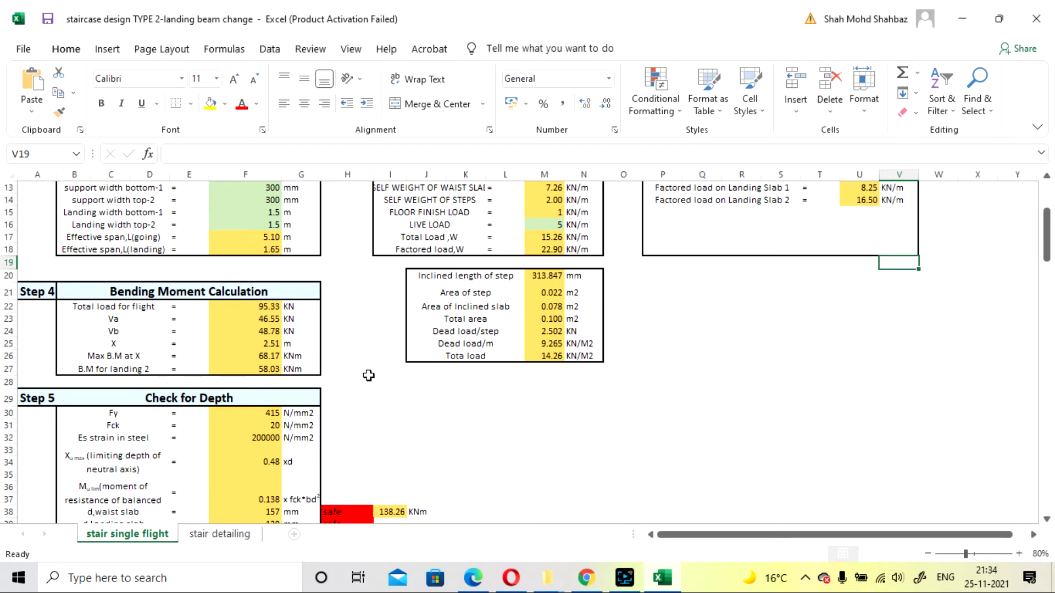
pyautogui.scroll(1, 465, 363)
pyautogui.scroll(-2, 352, 347)
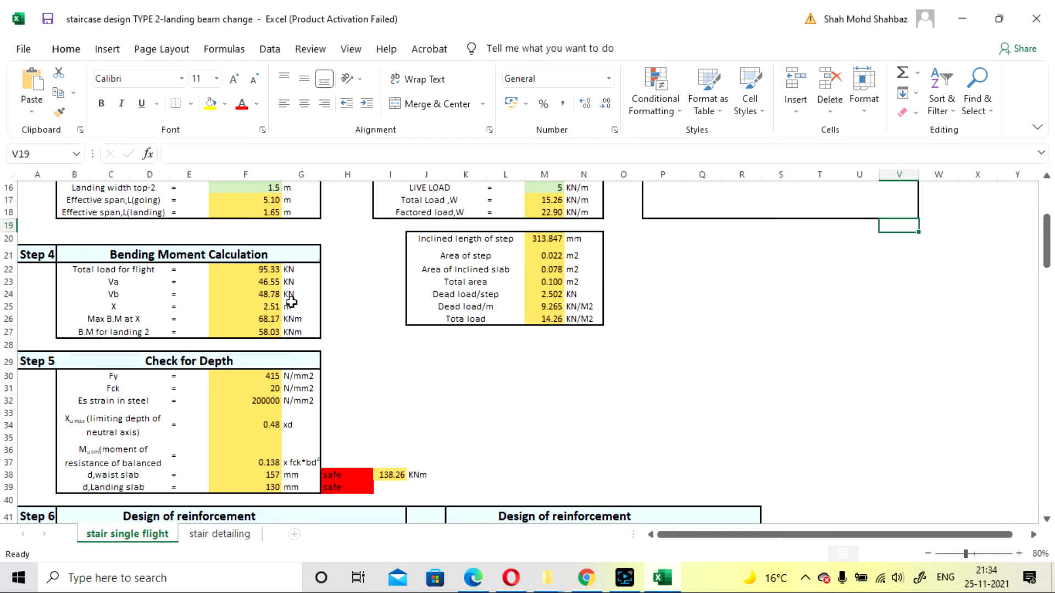
pyautogui.scroll(-1, 451, 404)
pyautogui.scroll(6, 449, 402)
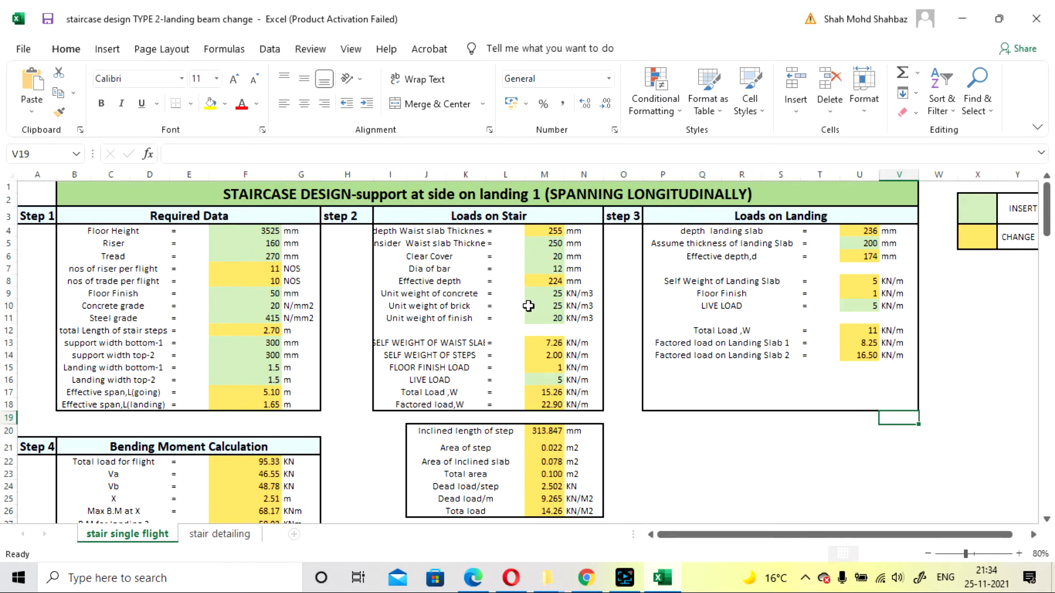
pyautogui.scroll(-2, 470, 297)
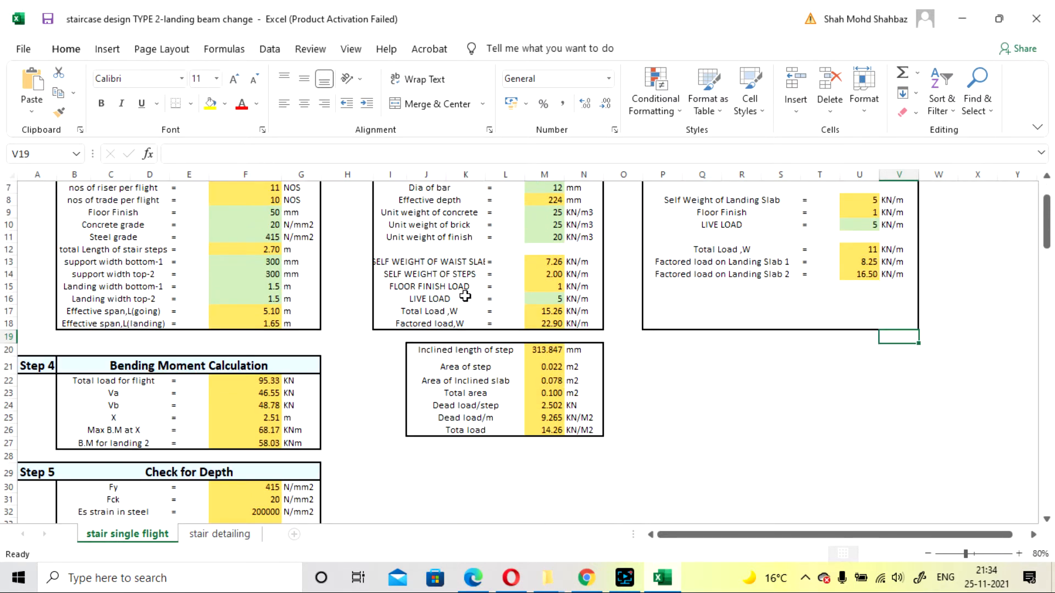
pyautogui.scroll(-2, 462, 301)
pyautogui.scroll(2, 364, 412)
pyautogui.scroll(2, 365, 405)
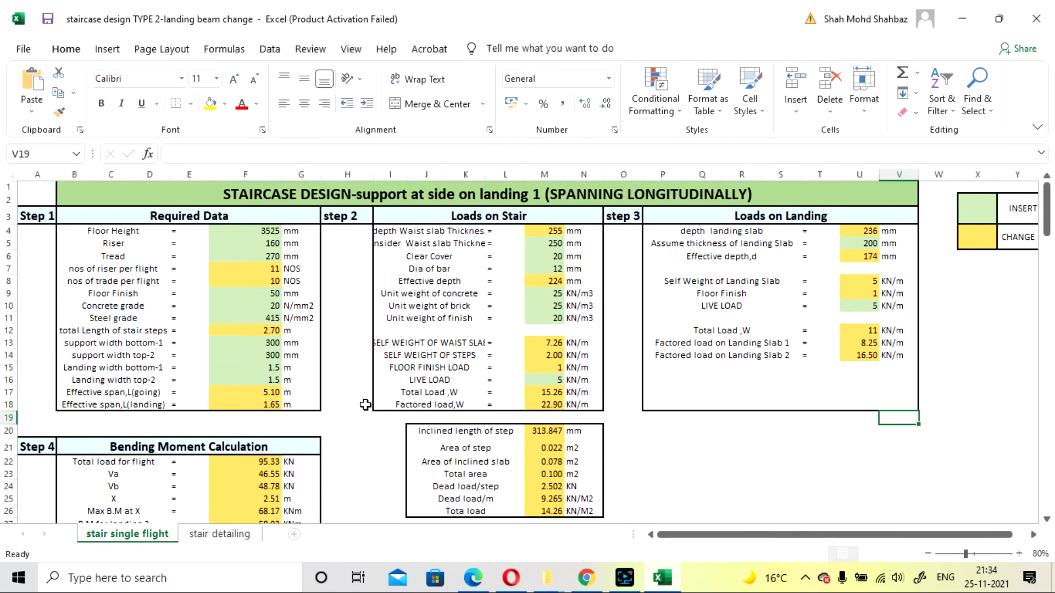
pyautogui.scroll(-3, 367, 406)
pyautogui.scroll(-1, 367, 405)
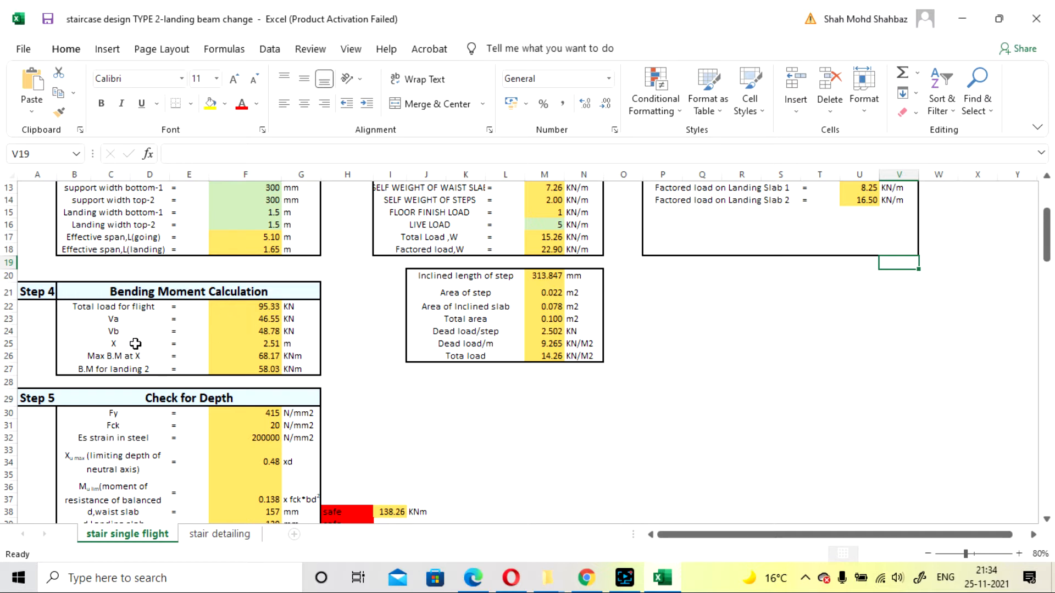
# On the stair detailing sheet, merge and center cells Q71:T72 beneath the support line through landing 1
pyautogui.click(230, 535)
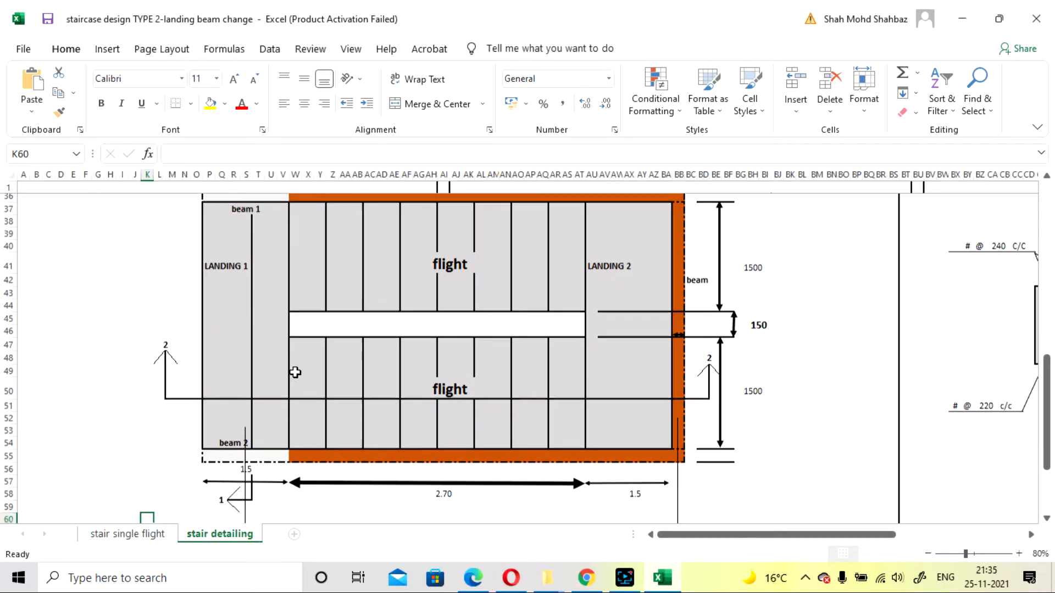
pyautogui.scroll(-5, 308, 349)
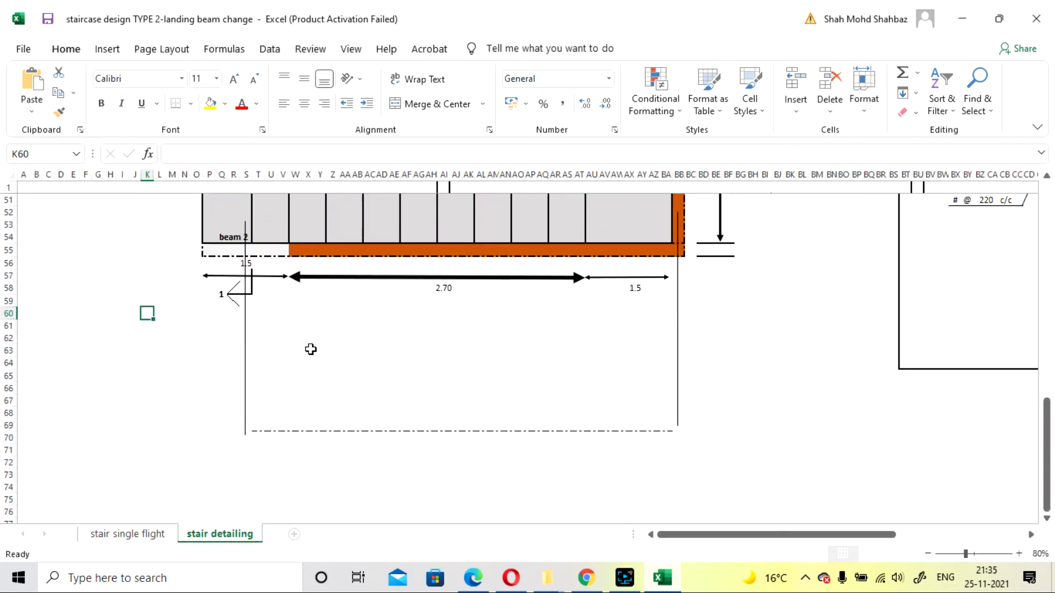
pyautogui.click(245, 450)
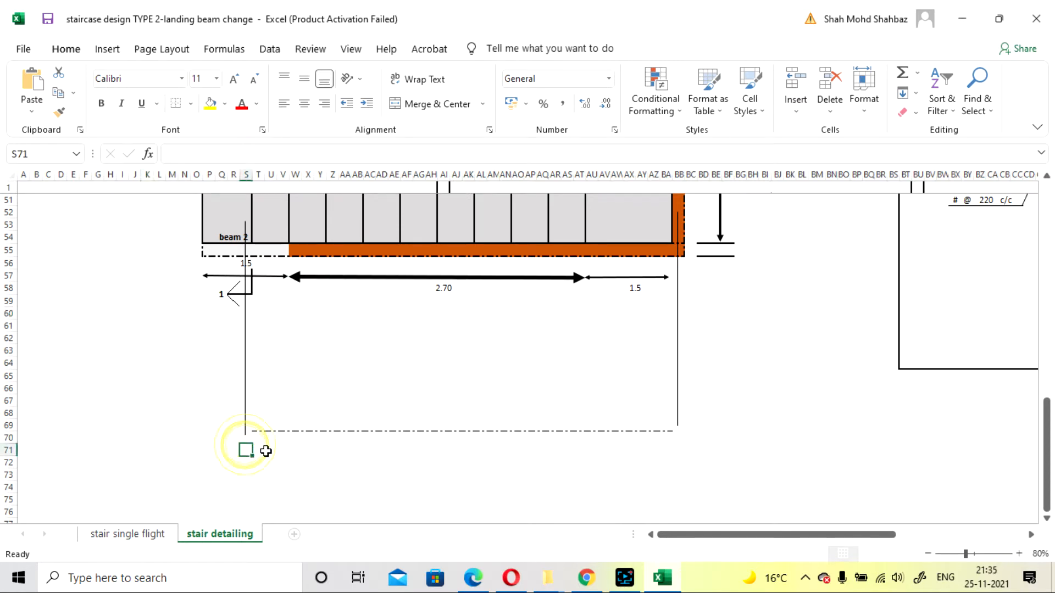
pyautogui.click(223, 451)
pyautogui.moveTo(223, 451)
pyautogui.mouseDown()
pyautogui.moveTo(259, 449)
pyautogui.moveTo(260, 465)
pyautogui.mouseUp()
pyautogui.click(437, 104)
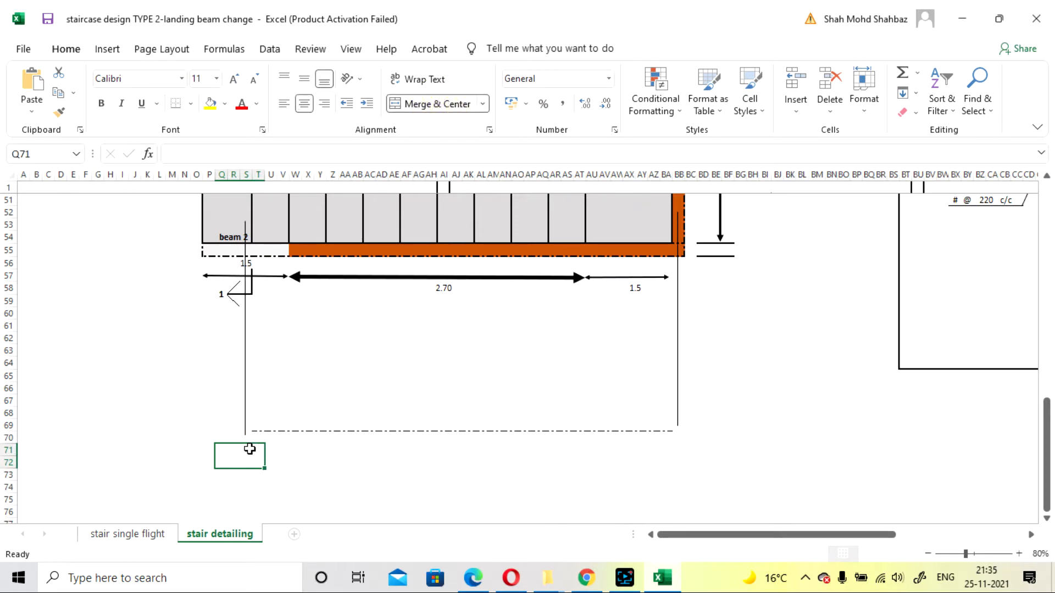
# Enter the reaction label "Va" in the merged cell below the landing 1 support line
pyautogui.doubleClick(245, 450)
pyautogui.press('capslock')
pyautogui.write('V')
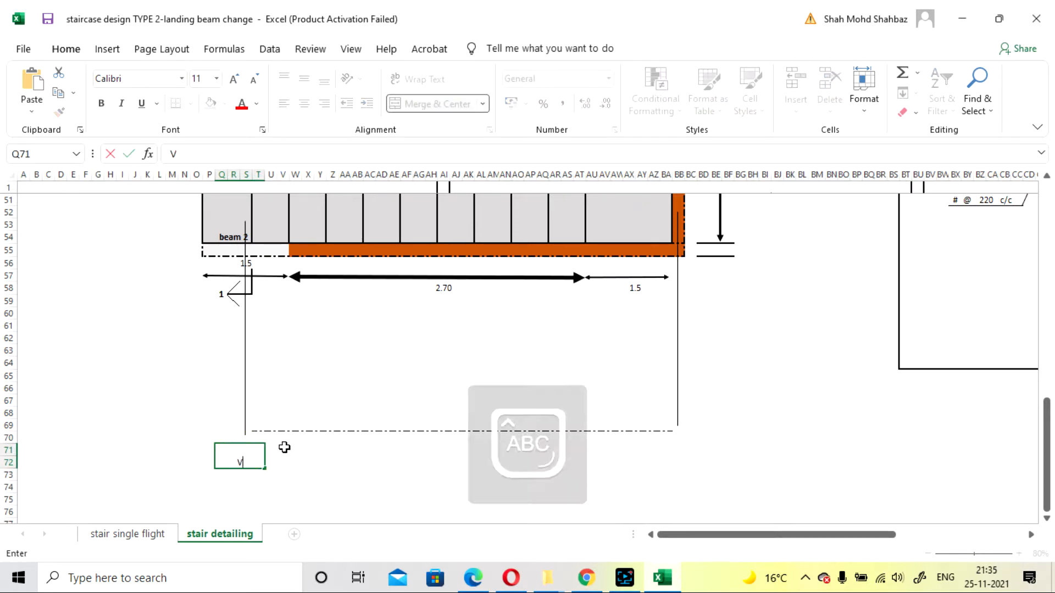
pyautogui.press('capslock')
pyautogui.write('a')
pyautogui.click(416, 462)
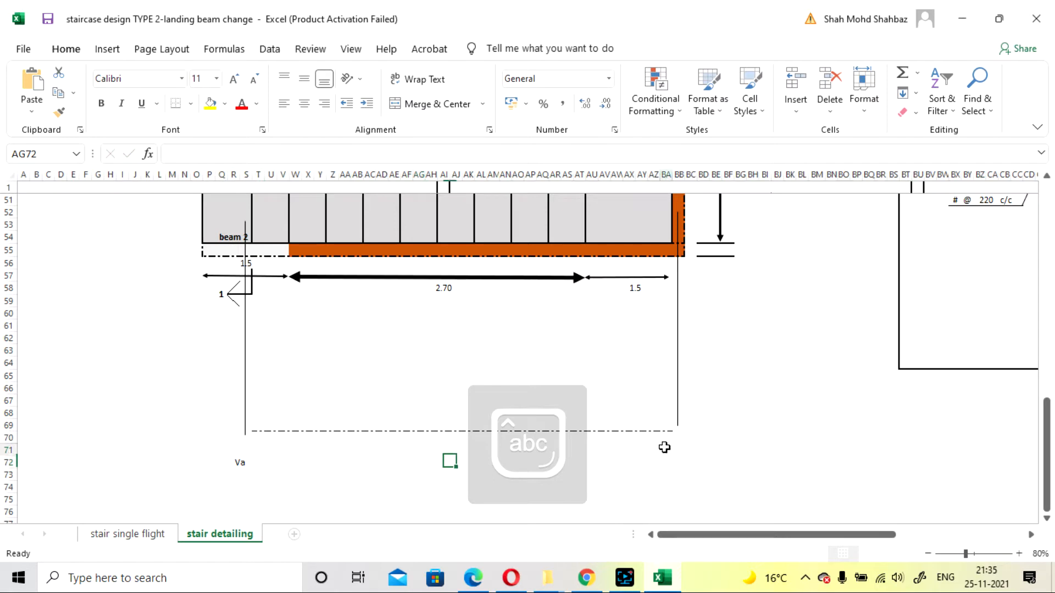
# Copy the Va label to BA70 below the landing 2 support line and change its text to "Vb"
pyautogui.click(251, 455)
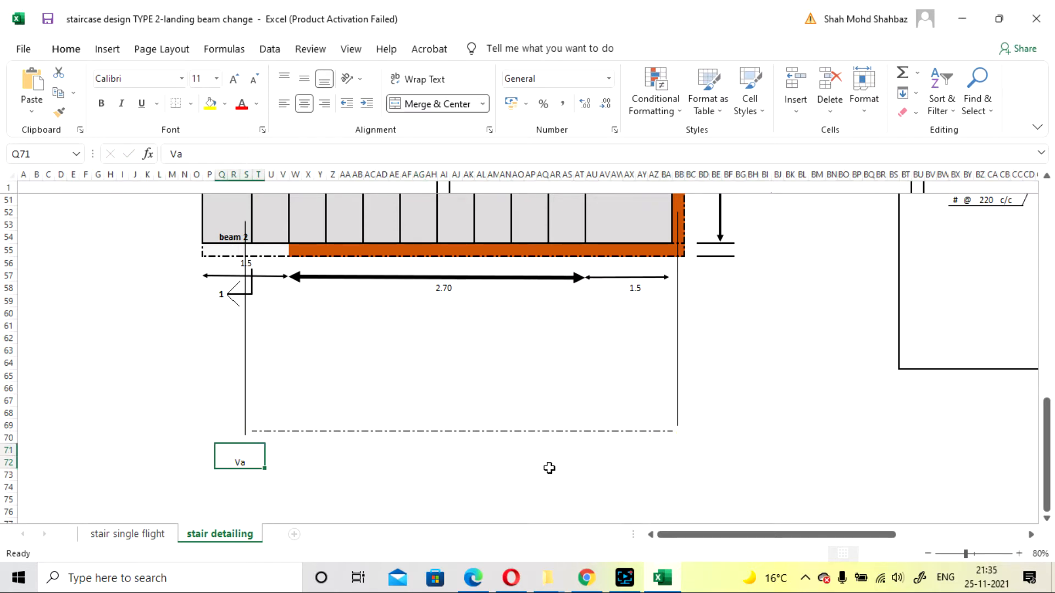
pyautogui.hotkey('ctrl', 'c')
pyautogui.click(665, 448)
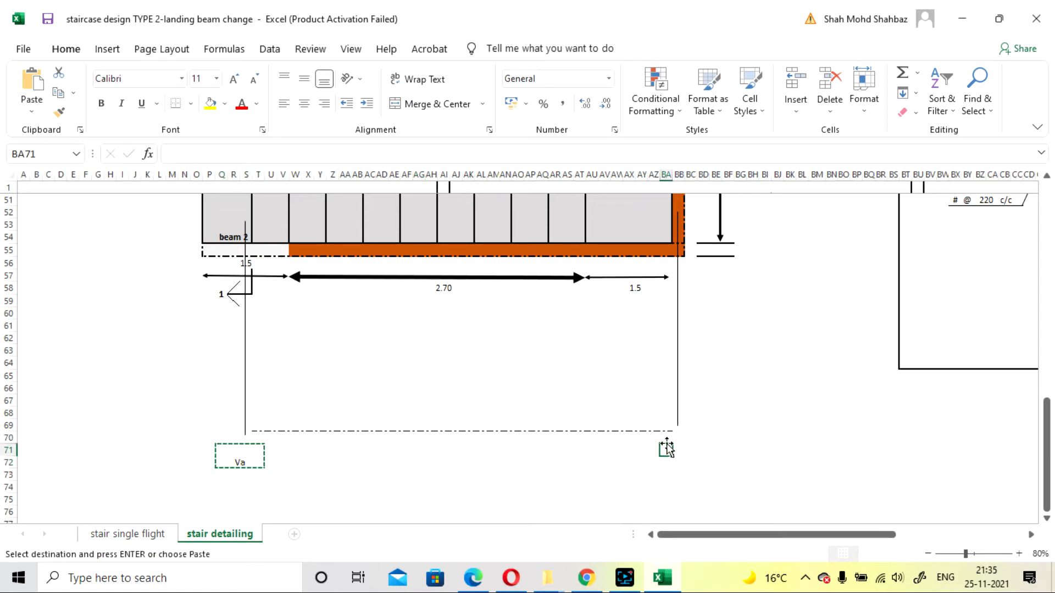
pyautogui.moveTo(665, 438); pyautogui.dragTo(698, 462)
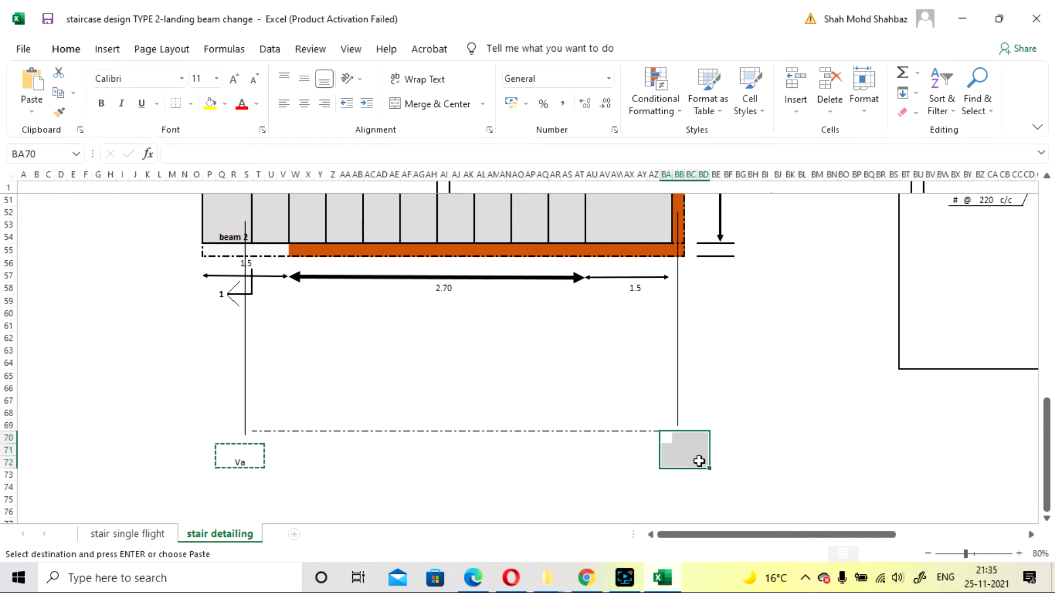
pyautogui.hotkey('ctrl', 'v')
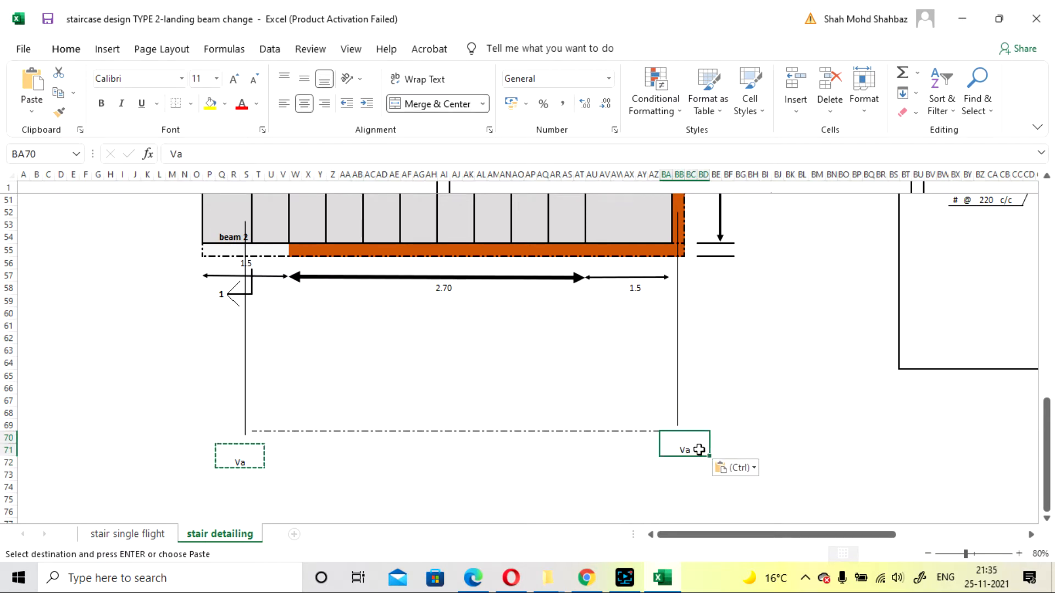
pyautogui.doubleClick(699, 449)
pyautogui.press('BackSpace')
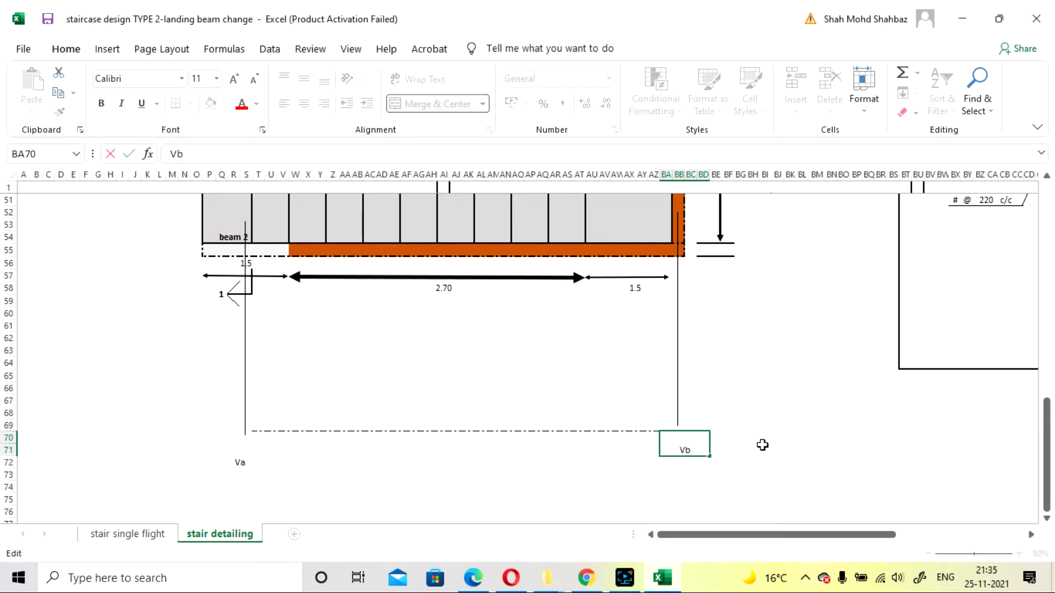
pyautogui.write('b')
pyautogui.click(603, 475)
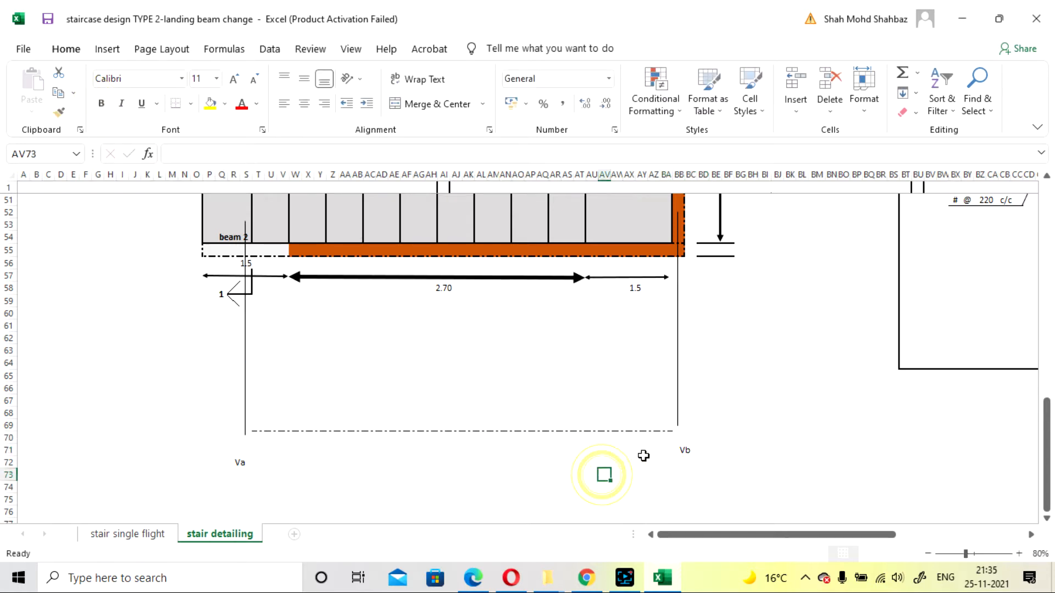
# Make both reaction labels, Vb and Va, bold
pyautogui.click(682, 448)
pyautogui.click(101, 103)
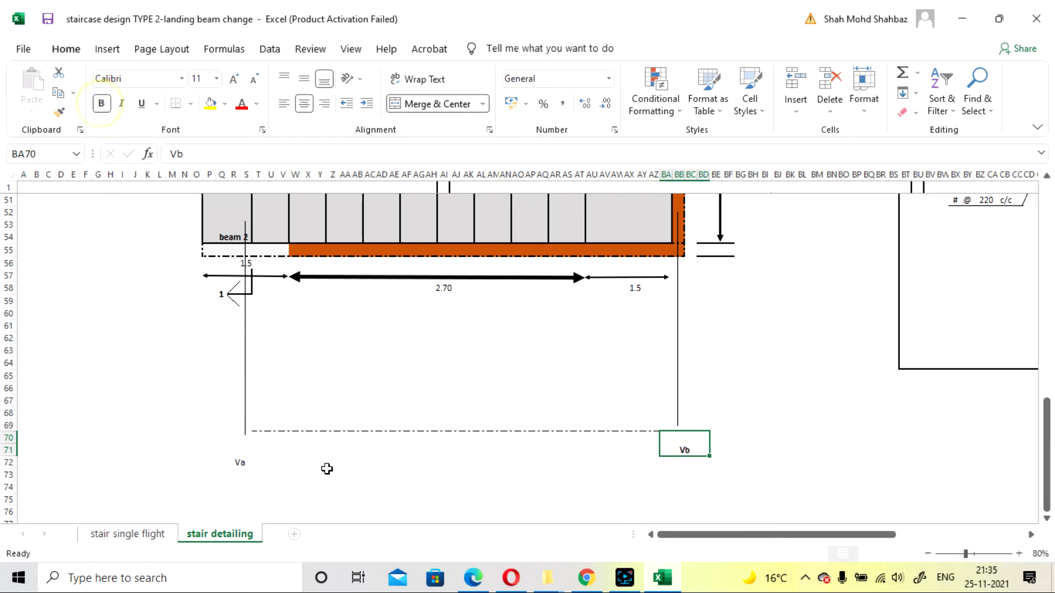
pyautogui.click(354, 463)
pyautogui.click(263, 462)
pyautogui.click(101, 104)
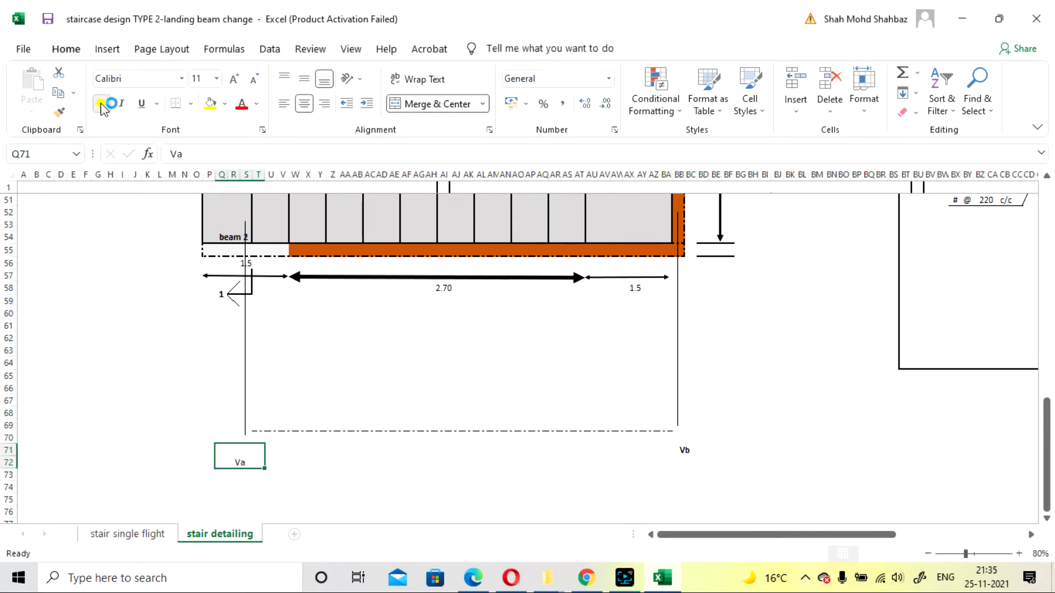
pyautogui.click(345, 462)
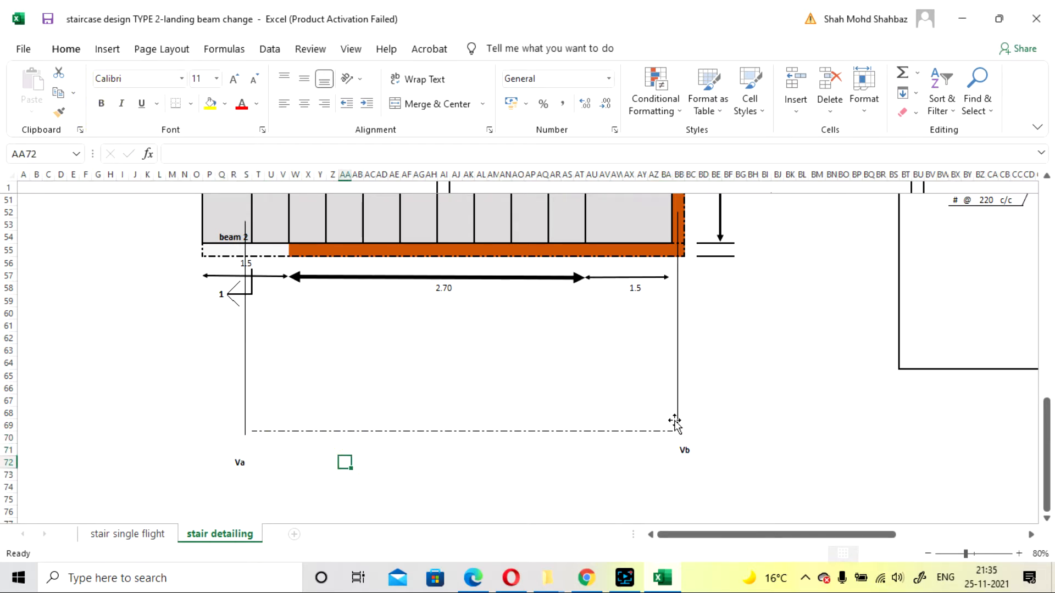
# Set the Va label's font size to 22 and the Vb label's to 20, and save the workbook
pyautogui.click(242, 457)
pyautogui.click(216, 78)
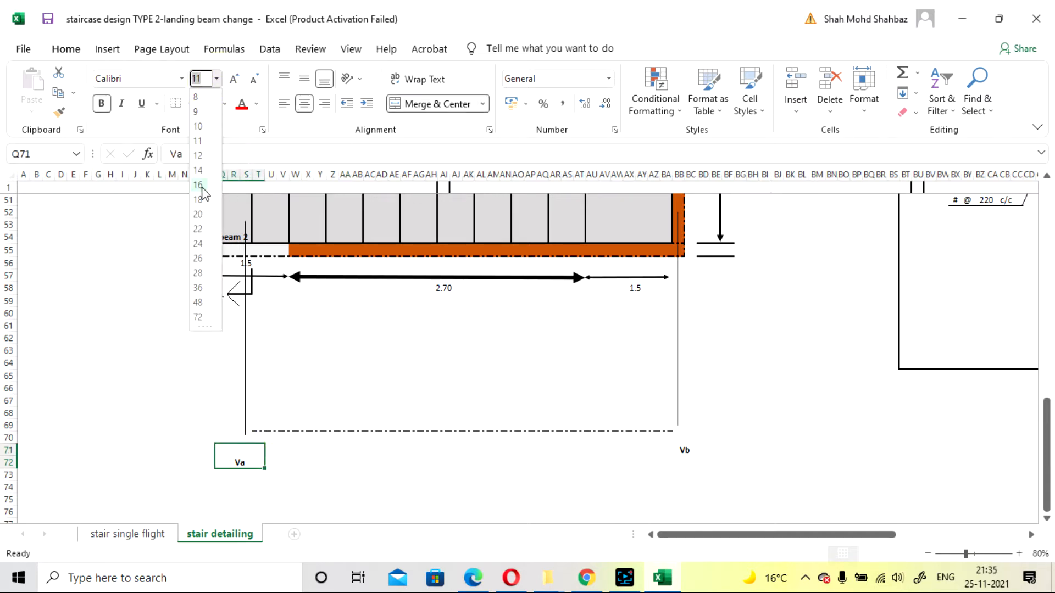
pyautogui.click(197, 229)
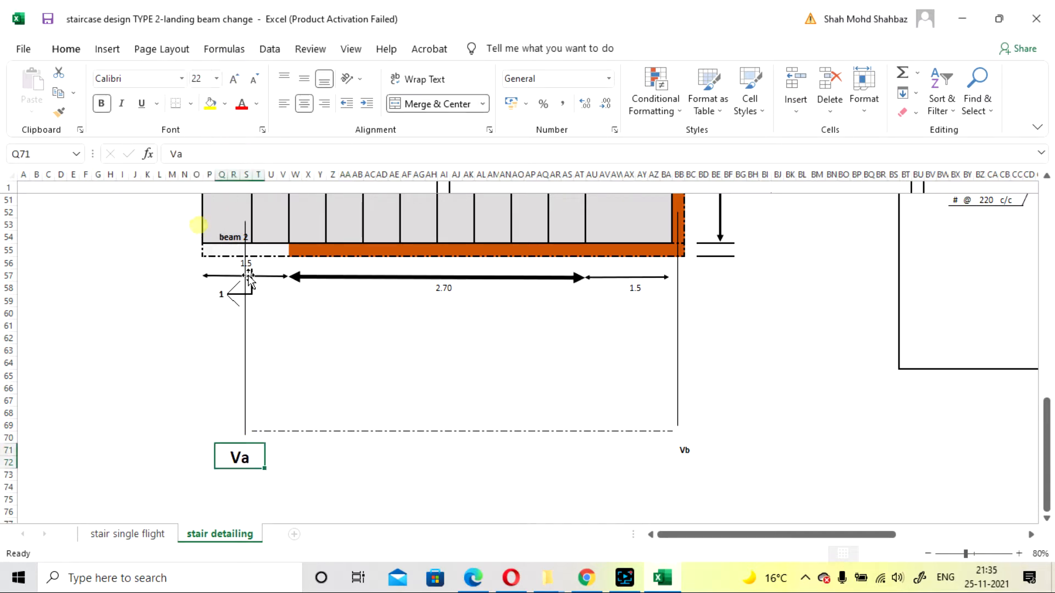
pyautogui.click(681, 447)
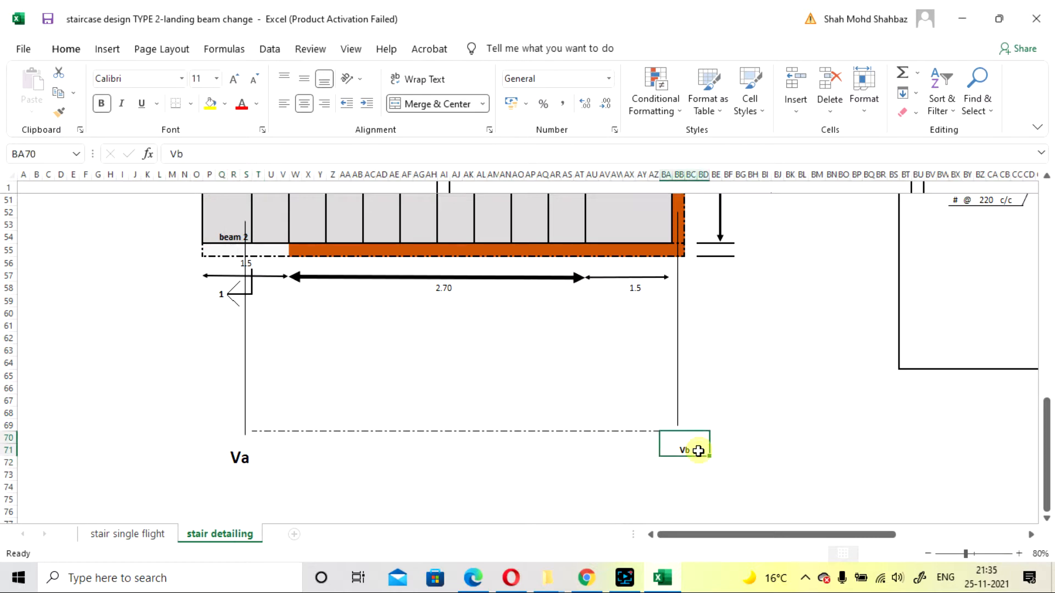
pyautogui.click(217, 78)
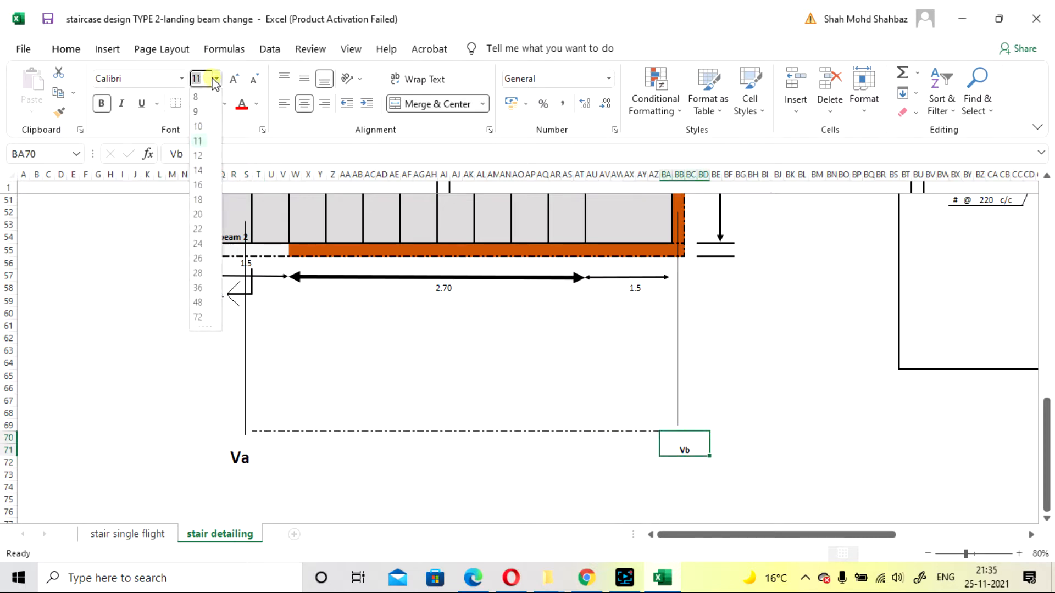
pyautogui.click(204, 215)
pyautogui.click(777, 388)
pyautogui.hotkey('ctrl', 's')
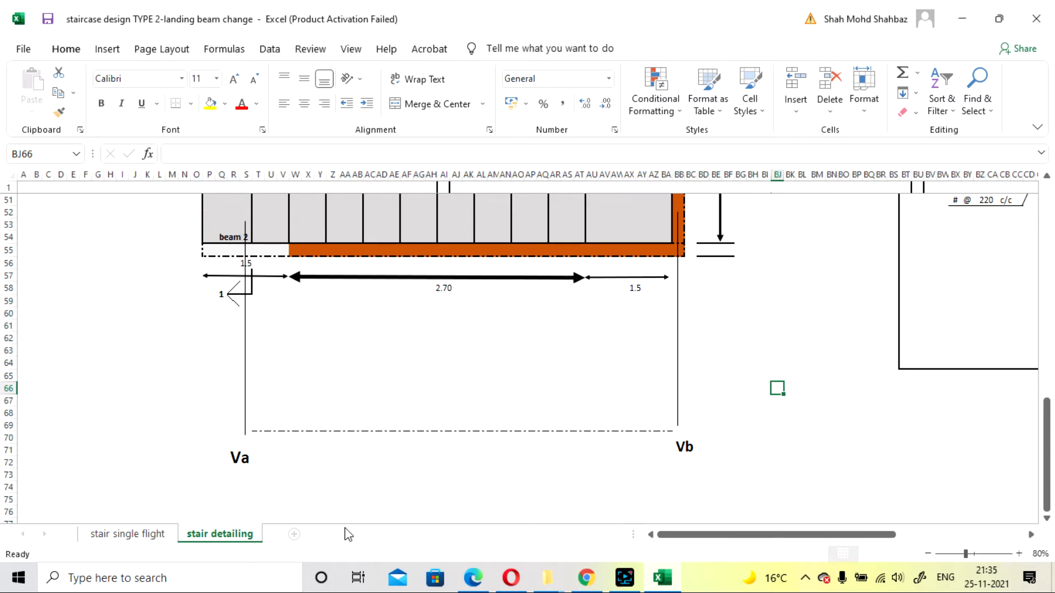
# Review the Bending Moment Calculation on the stair single flight sheet against the Va and Vb supports on the stair detailing plan
pyautogui.click(137, 536)
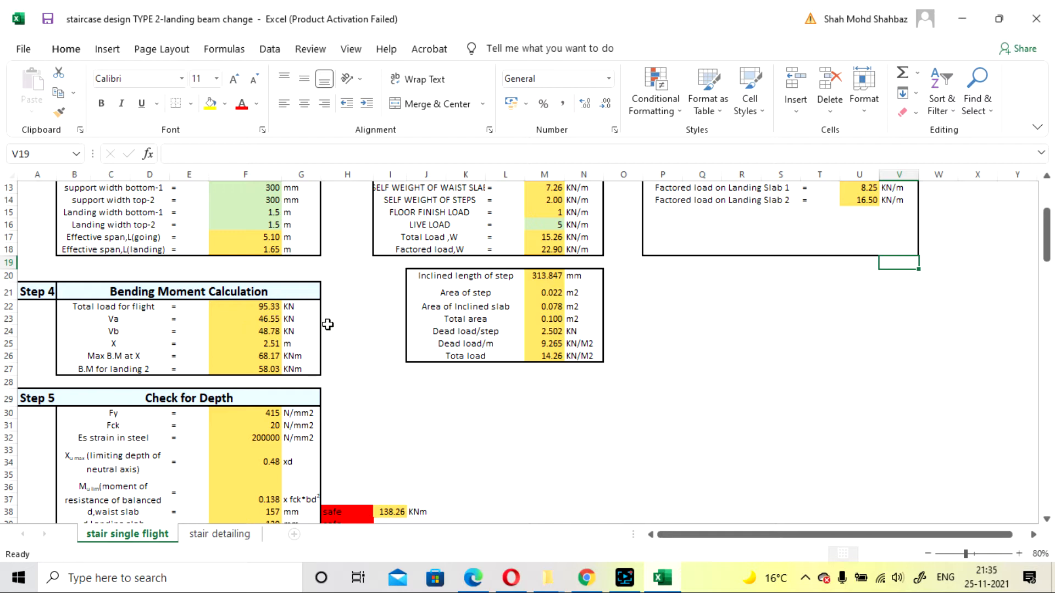
pyautogui.scroll(-3, 328, 325)
pyautogui.scroll(2, 329, 327)
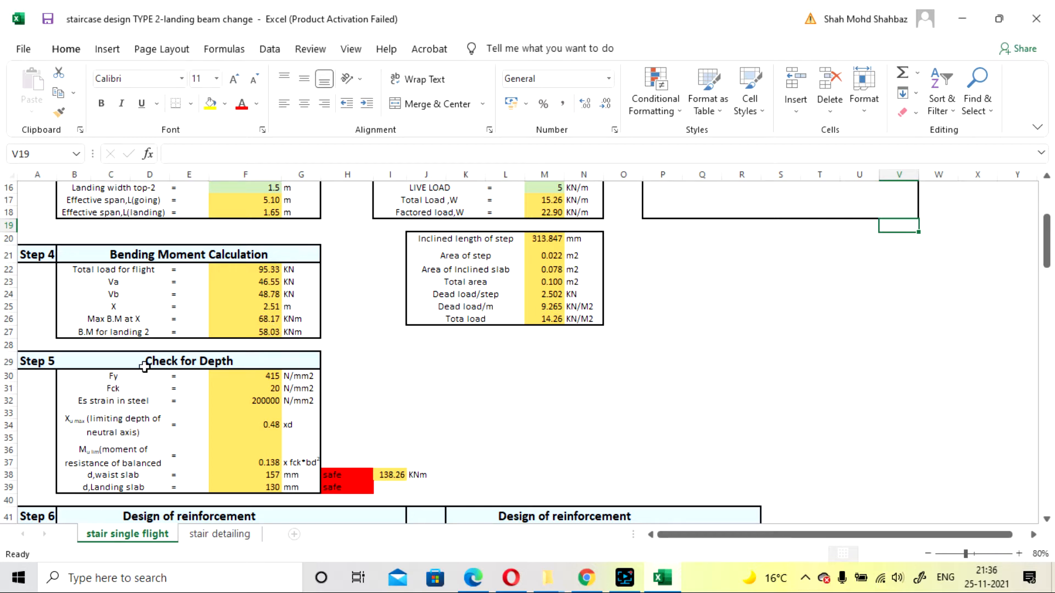
pyautogui.scroll(2, 617, 395)
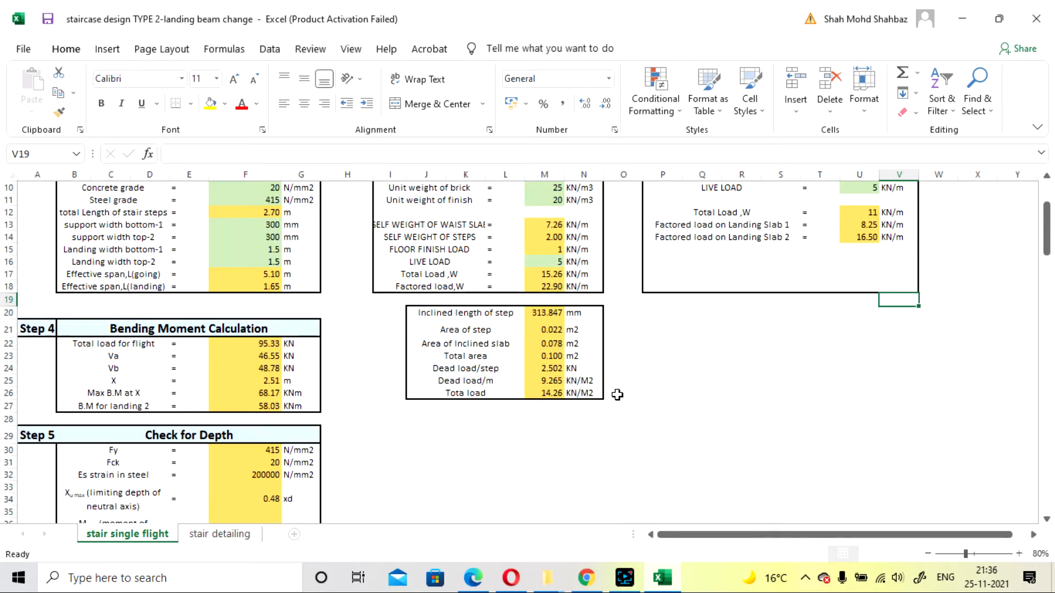
pyautogui.scroll(-2, 281, 354)
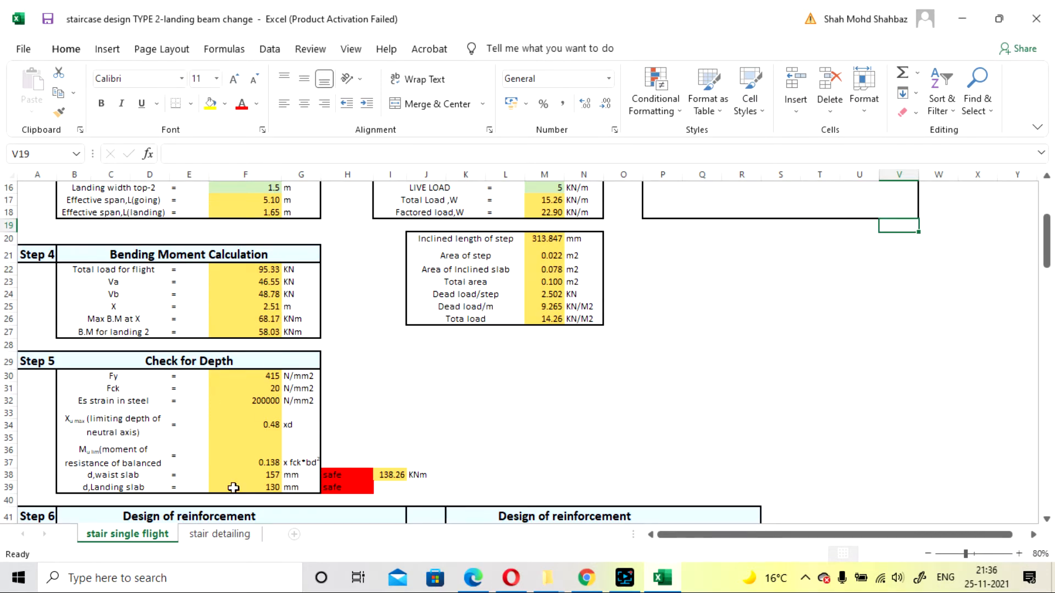
pyautogui.click(219, 534)
pyautogui.scroll(3, 624, 414)
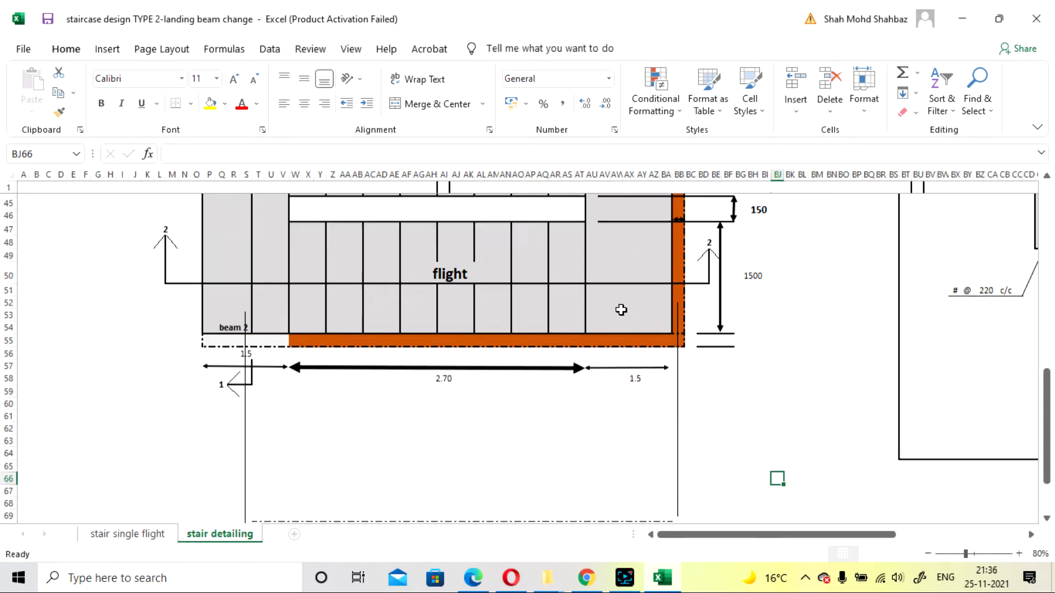
pyautogui.scroll(4, 627, 318)
pyautogui.scroll(-5, 629, 319)
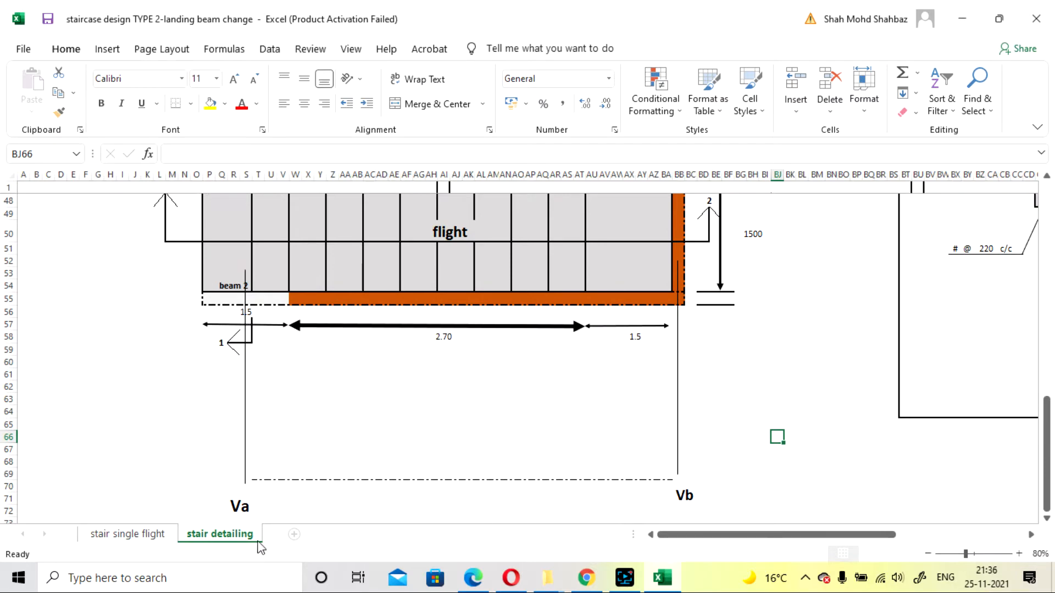
# Examine the Check for Depth table on the stair single flight sheet, including the cell reference behind Fy
pyautogui.click(125, 537)
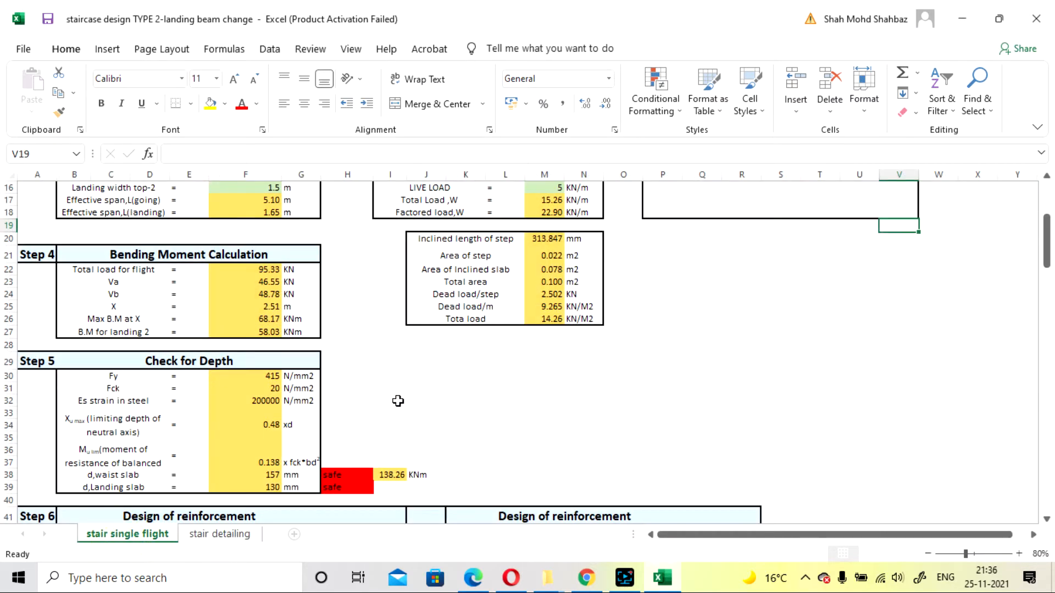
pyautogui.scroll(-1, 419, 402)
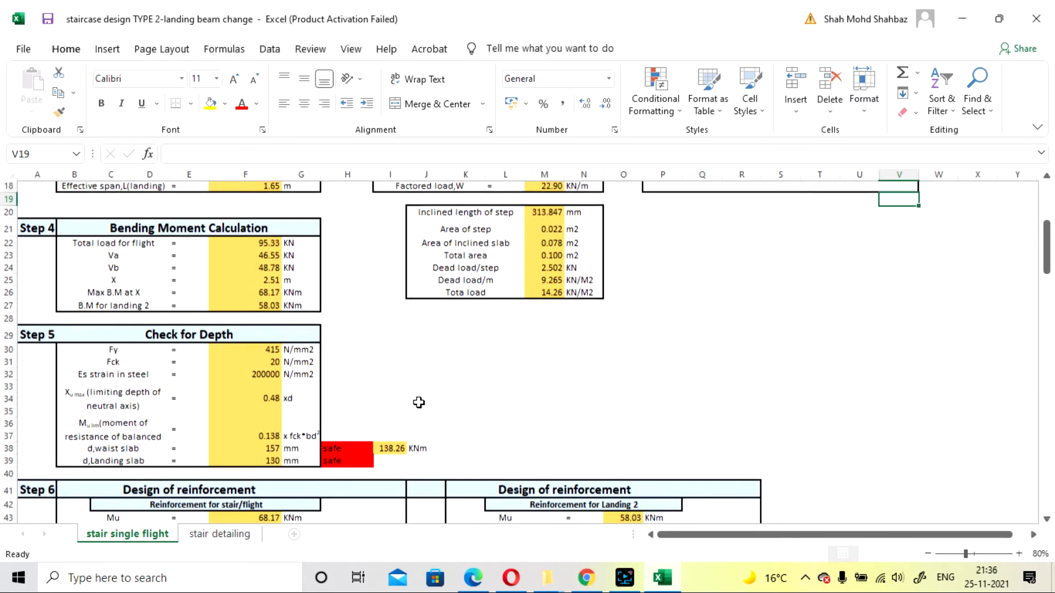
pyautogui.scroll(-1, 405, 343)
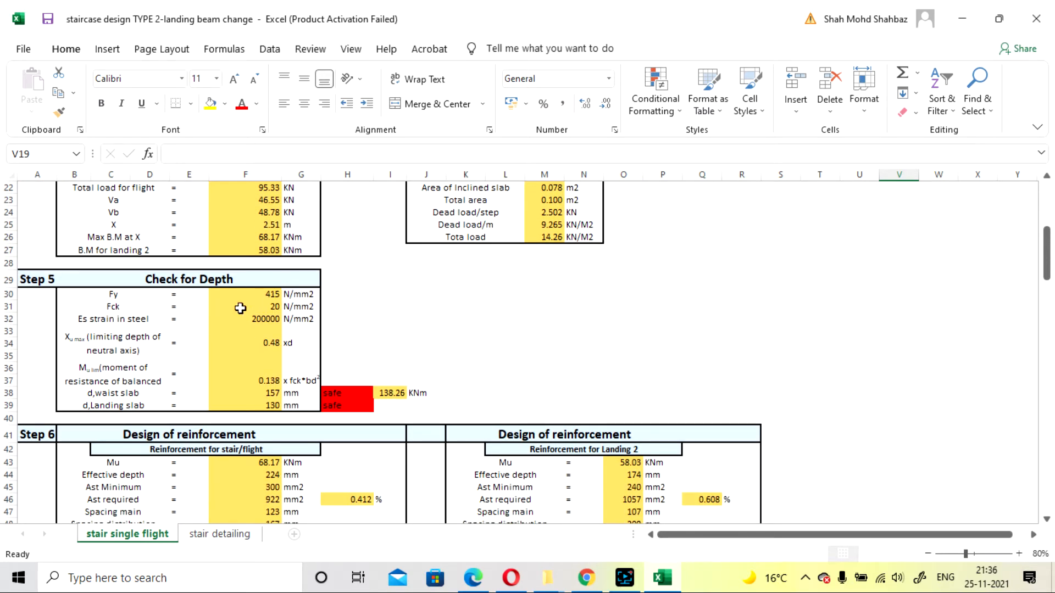
pyautogui.click(419, 331)
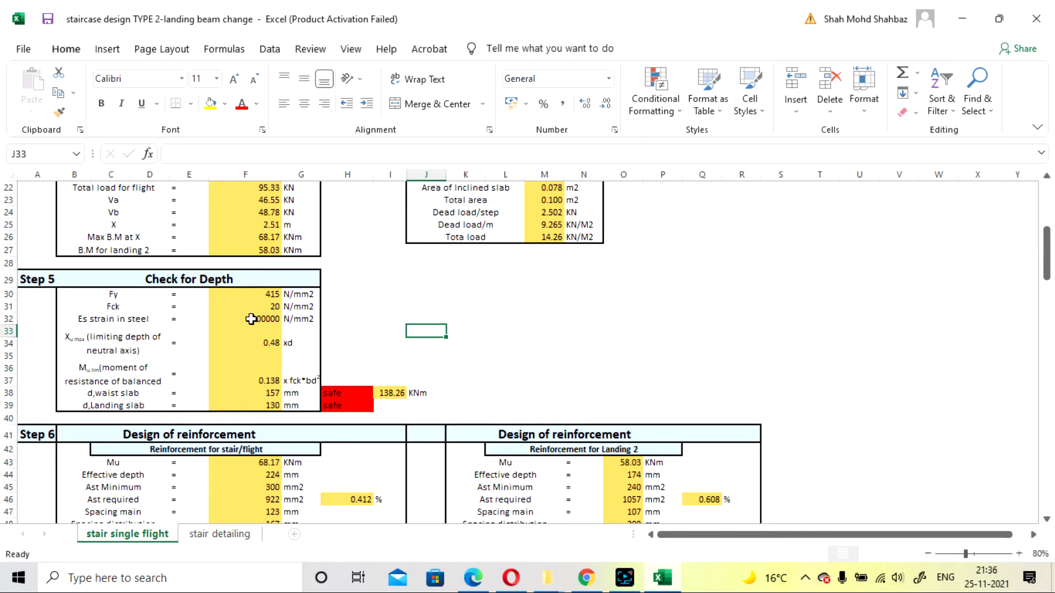
pyautogui.click(234, 297)
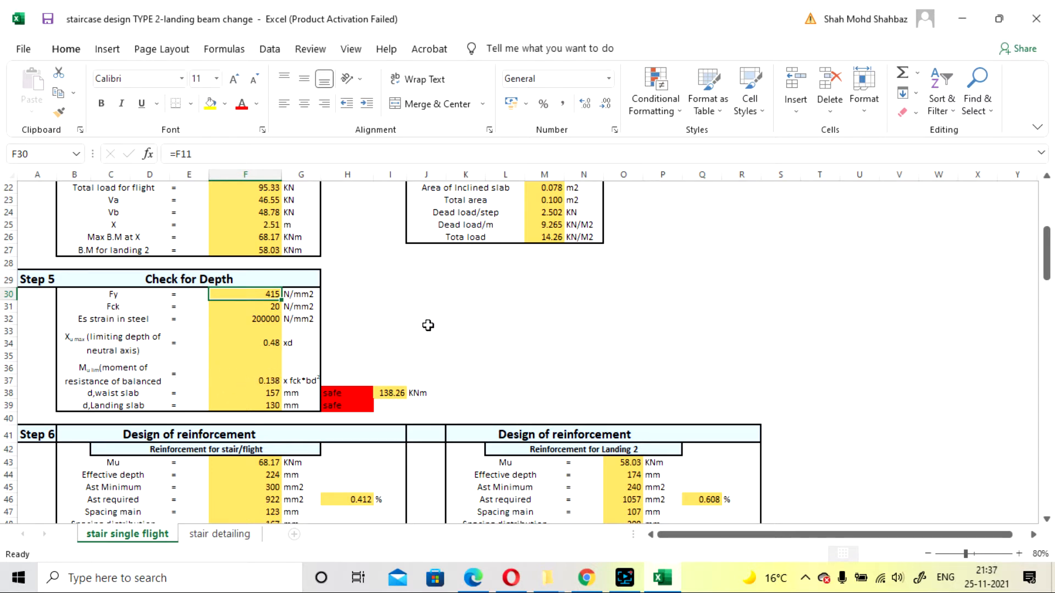
pyautogui.click(388, 345)
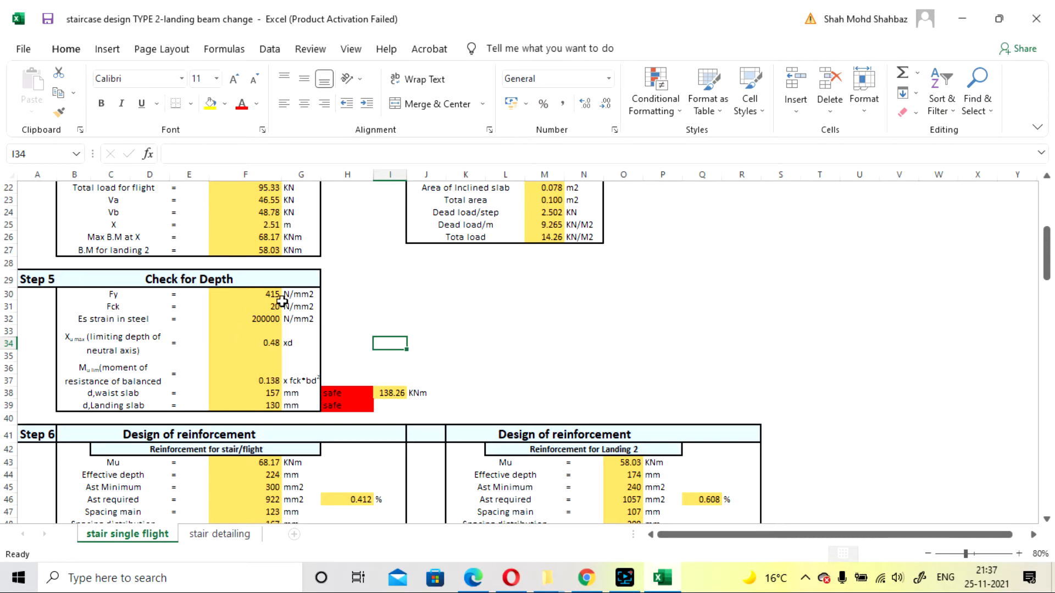
# Set the steel grade in the Required Data table to 500 N/mm2
pyautogui.scroll(7, 274, 313)
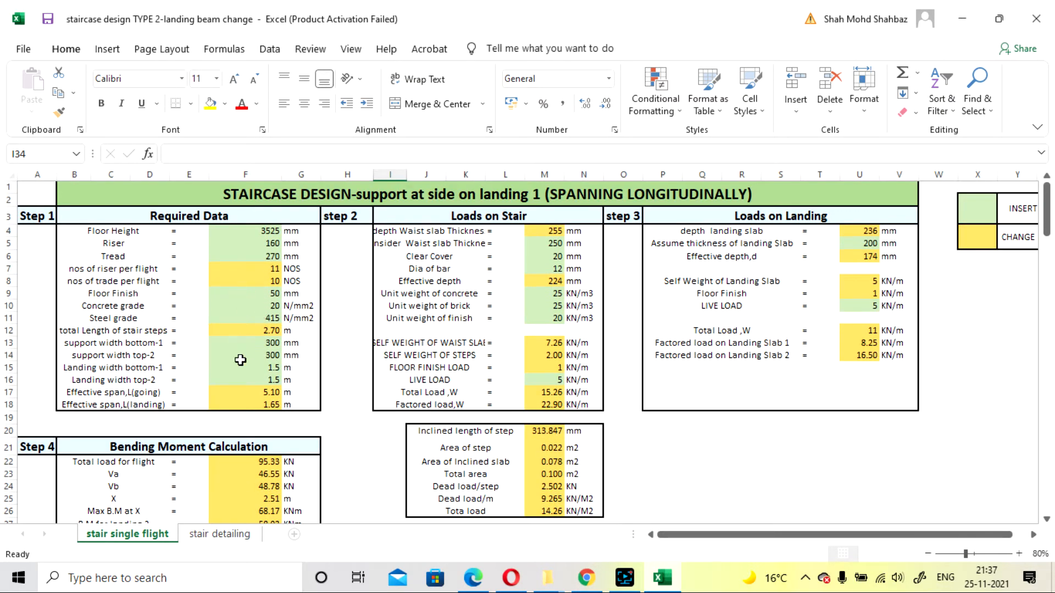
pyautogui.click(245, 316)
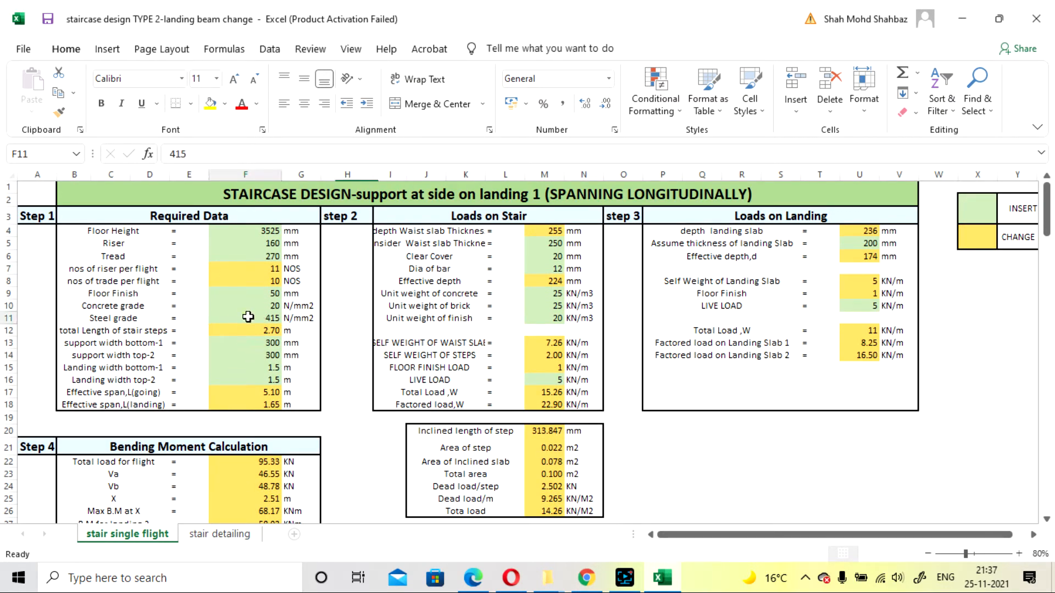
pyautogui.write('500')
pyautogui.press('Return')
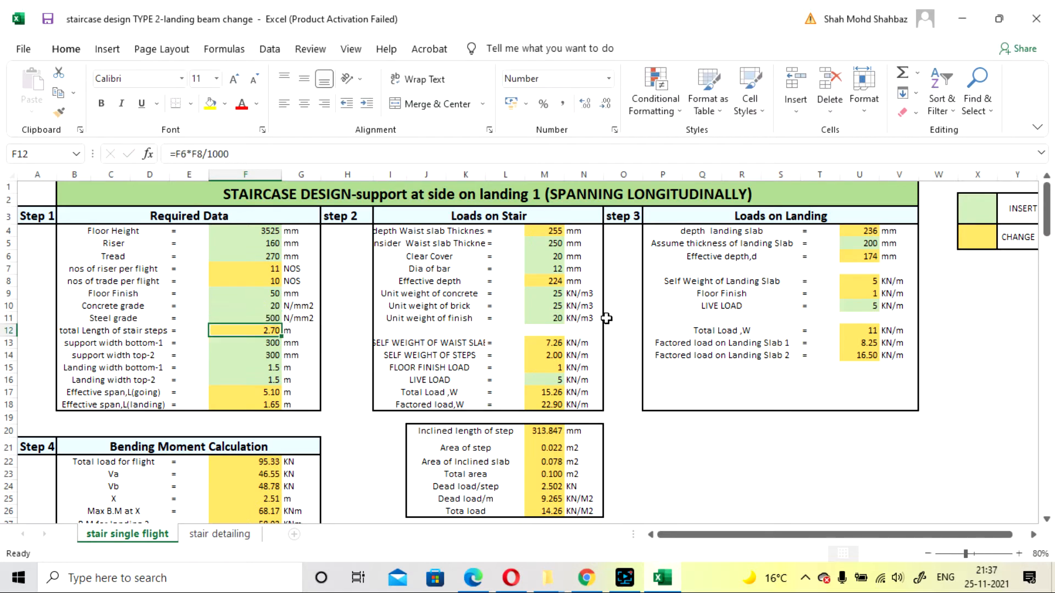
# Set the steel grade in the Required Data table back to 415 N/mm2 and review the Check for Depth table
pyautogui.scroll(-7, 606, 318)
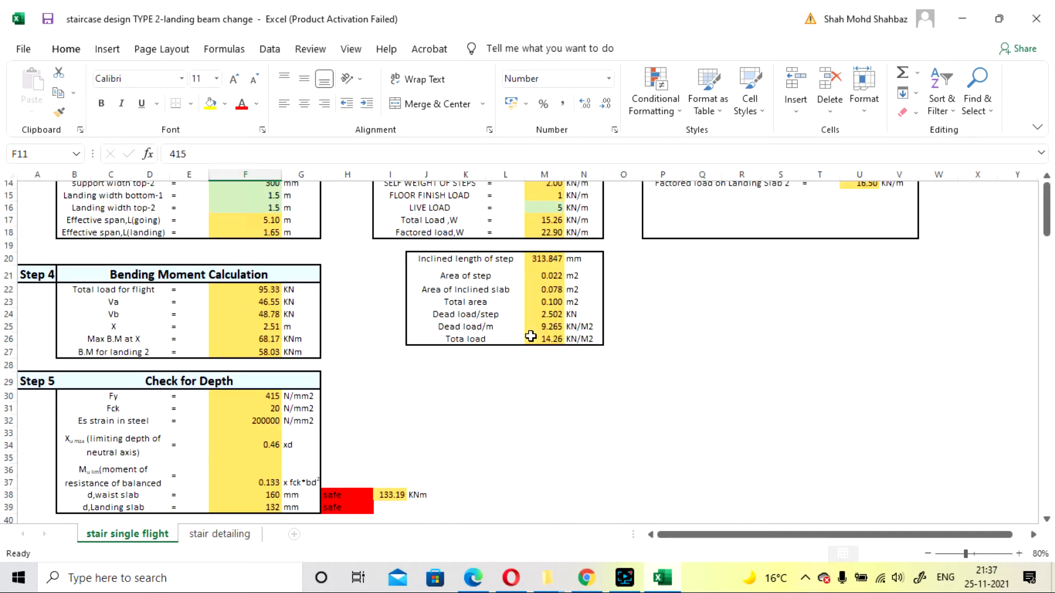
pyautogui.scroll(4, 482, 317)
pyautogui.scroll(-10, 482, 317)
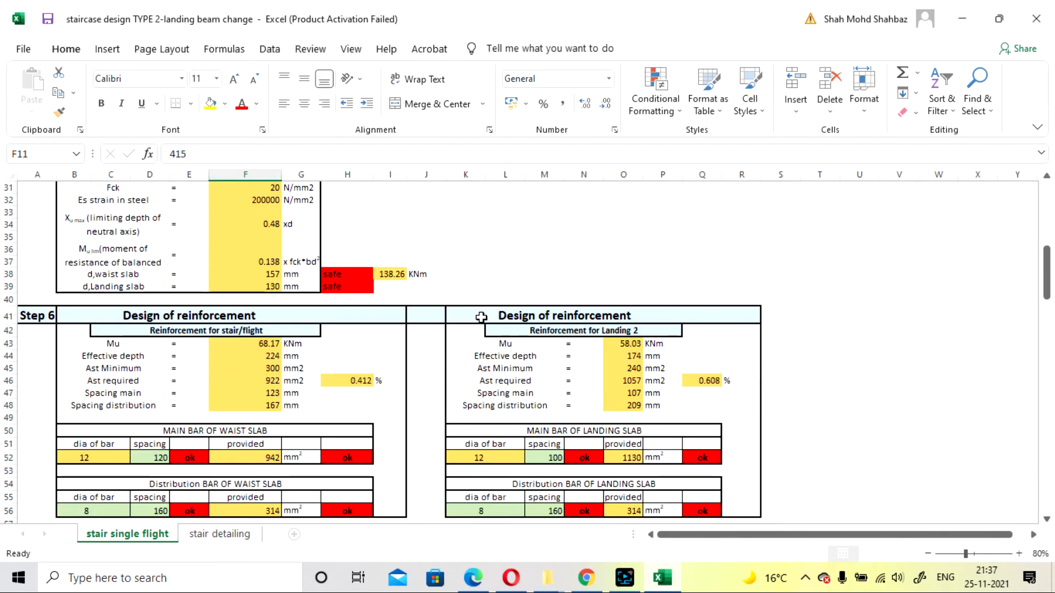
pyautogui.scroll(2, 482, 317)
pyautogui.click(552, 309)
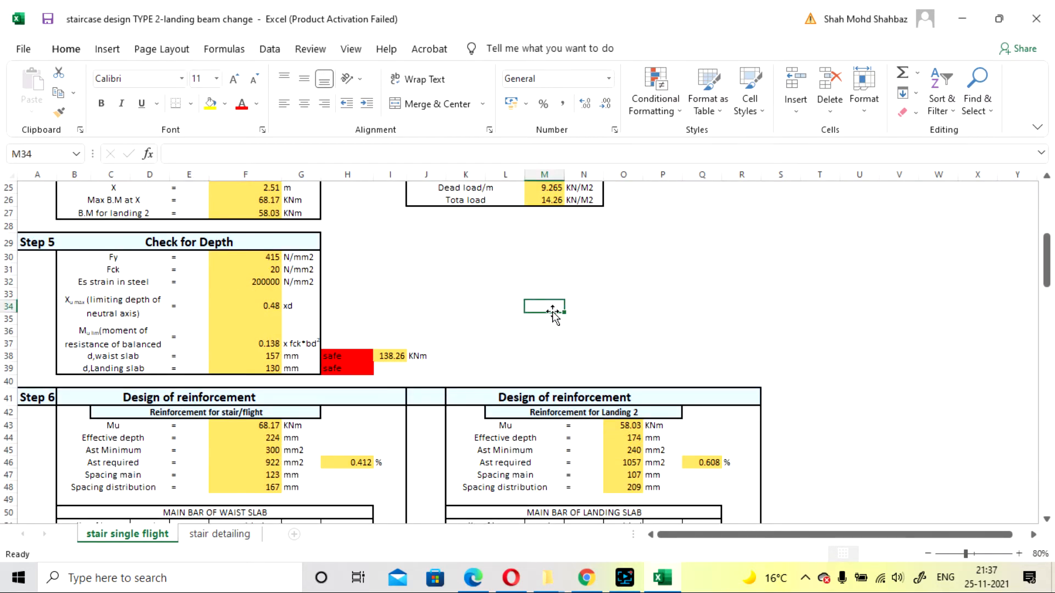
pyautogui.scroll(8, 546, 330)
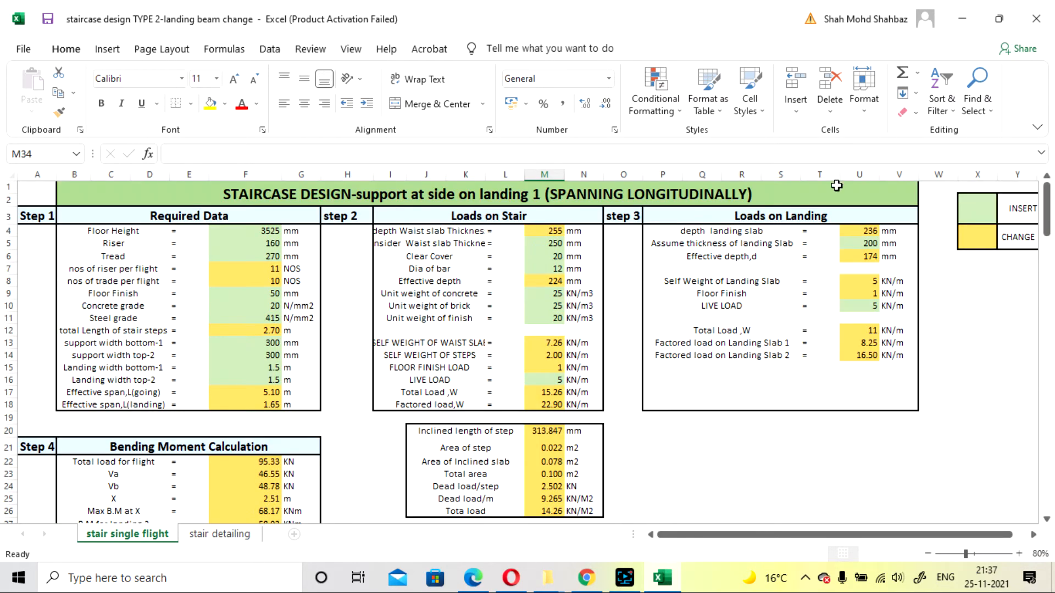
pyautogui.doubleClick(780, 201)
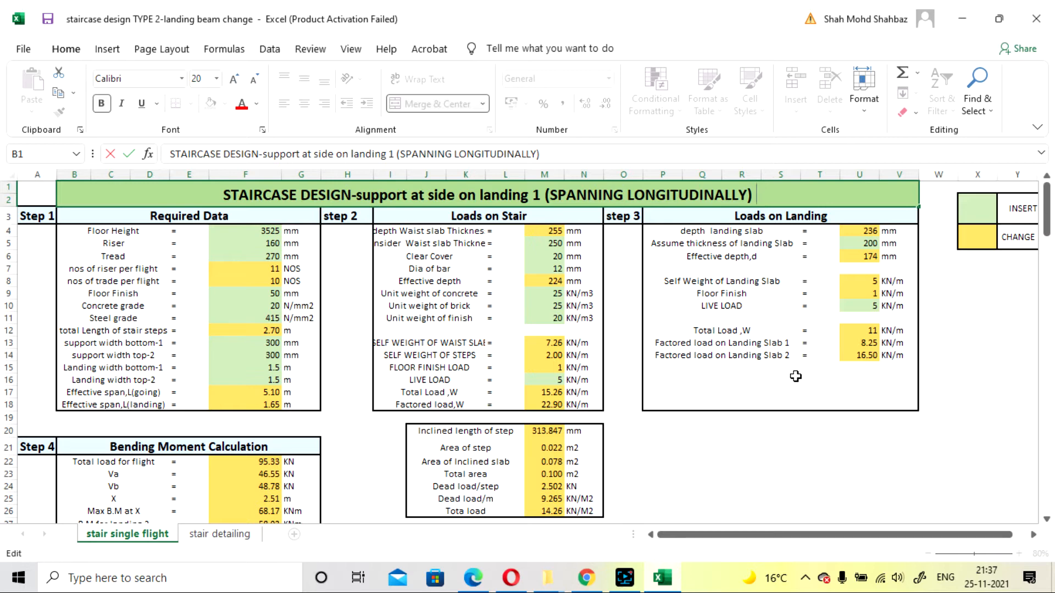
pyautogui.press('Return')
# Compare the required waist and landing slab depths in the Check for Depth table with the assumed slab thicknesses
pyautogui.scroll(-10, 635, 332)
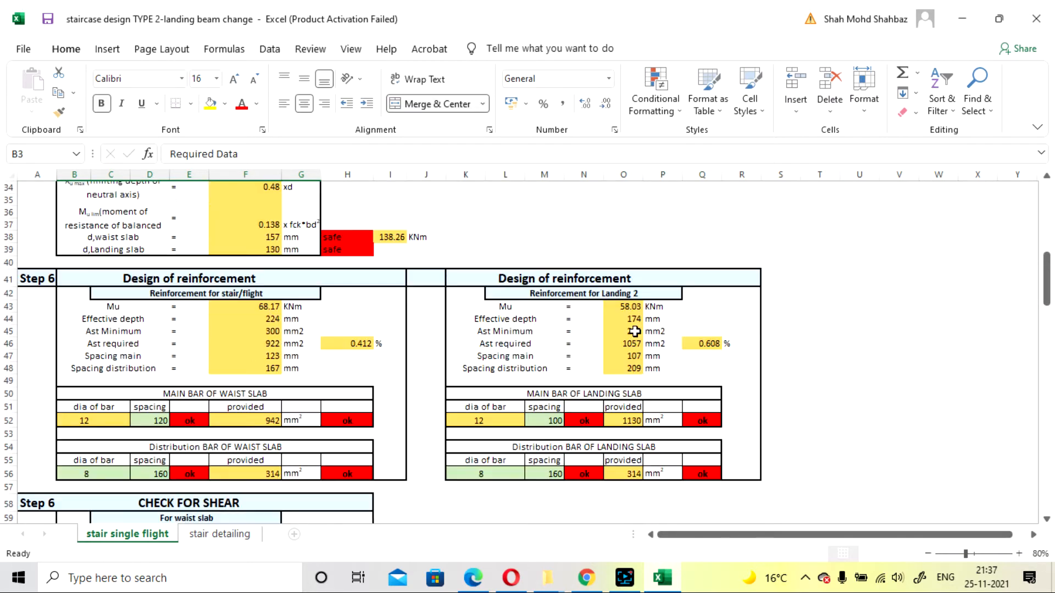
pyautogui.scroll(3, 392, 296)
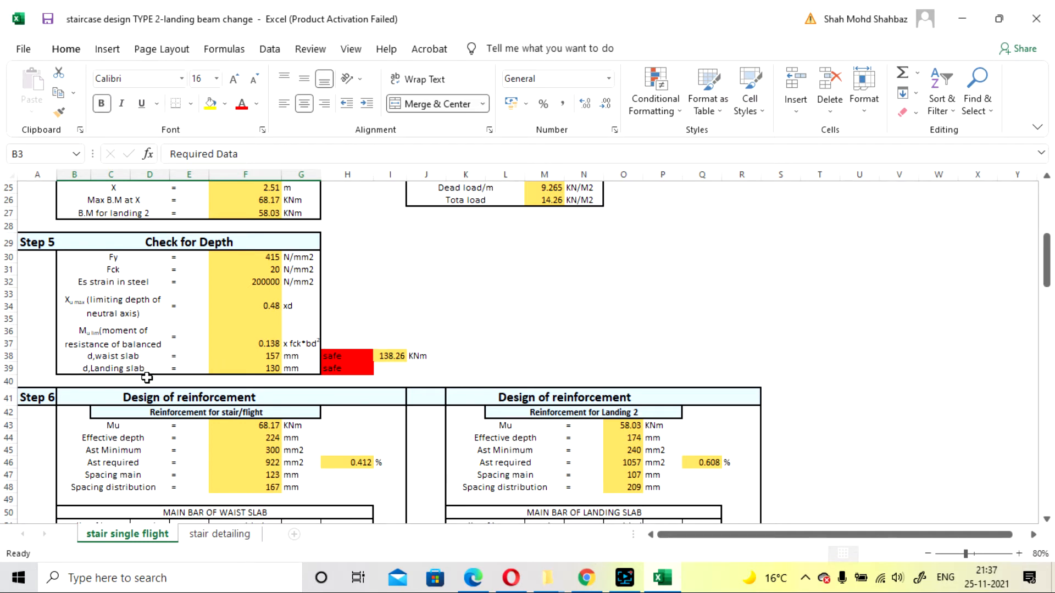
pyautogui.scroll(1, 165, 378)
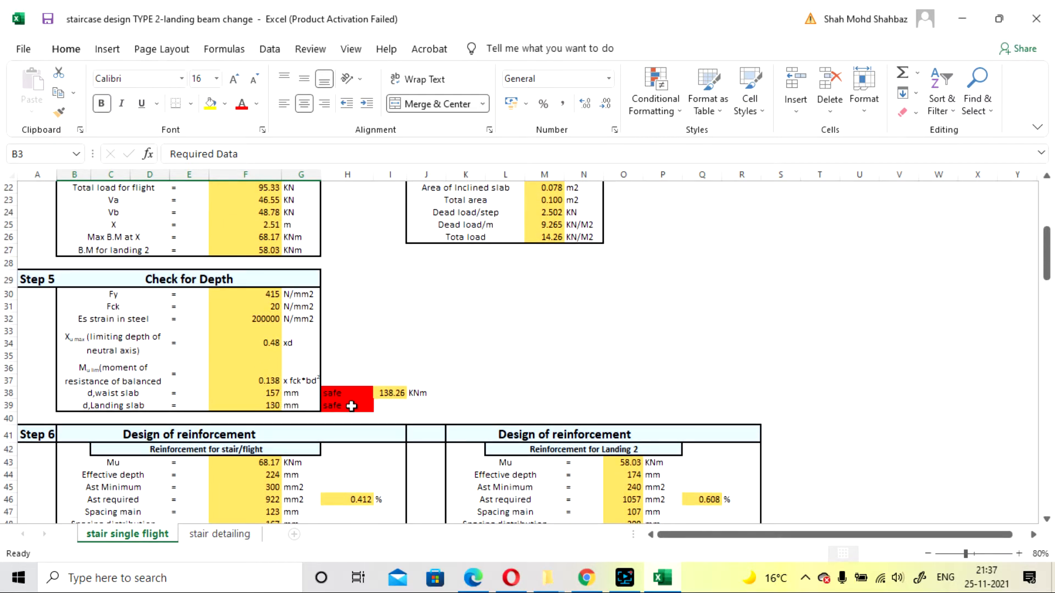
pyautogui.scroll(7, 709, 417)
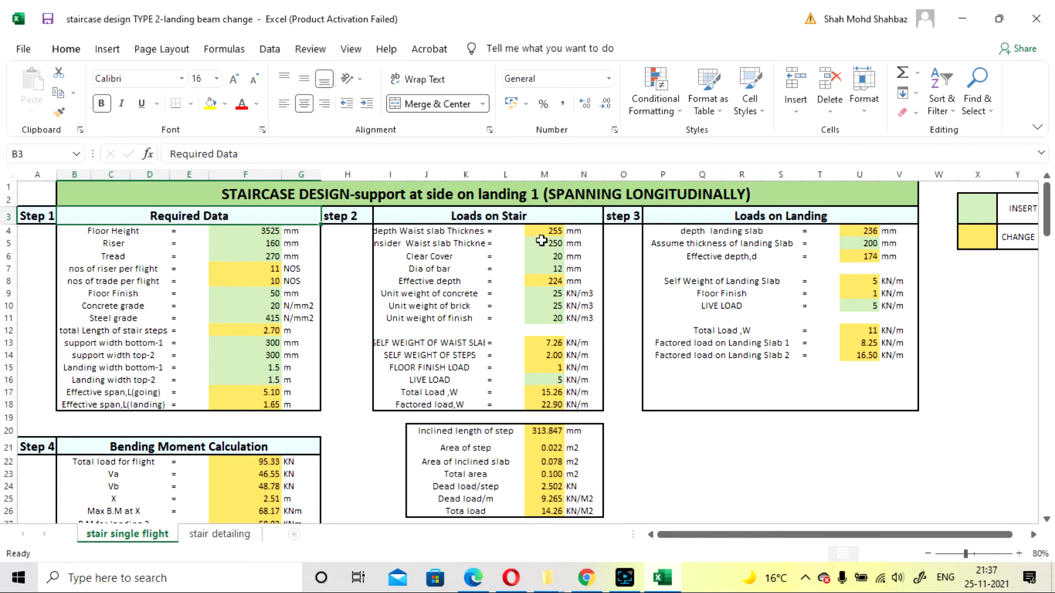
pyautogui.scroll(-5, 543, 290)
pyautogui.scroll(-4, 543, 290)
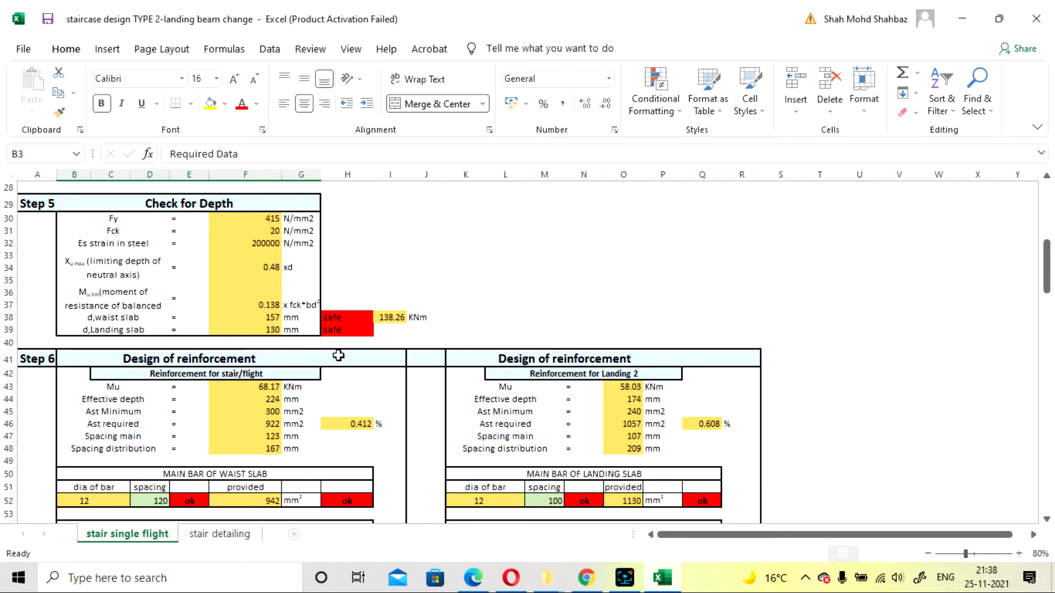
# Examine the Design of reinforcement tables for the stair flight and landing 2 against the bending moments and the required data
pyautogui.scroll(-1, 337, 353)
pyautogui.scroll(-2, 343, 332)
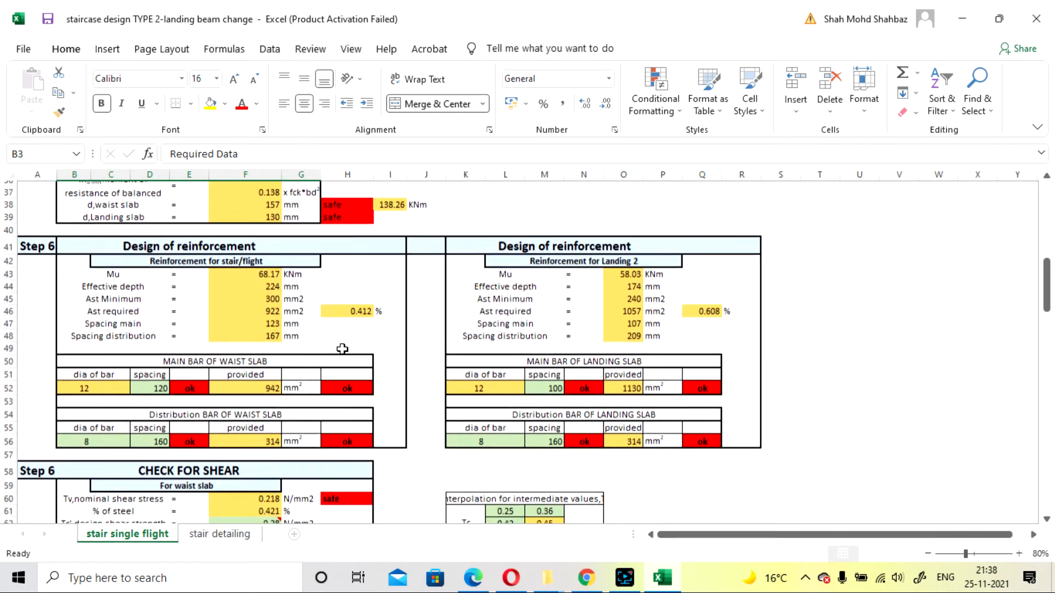
pyautogui.scroll(1, 330, 355)
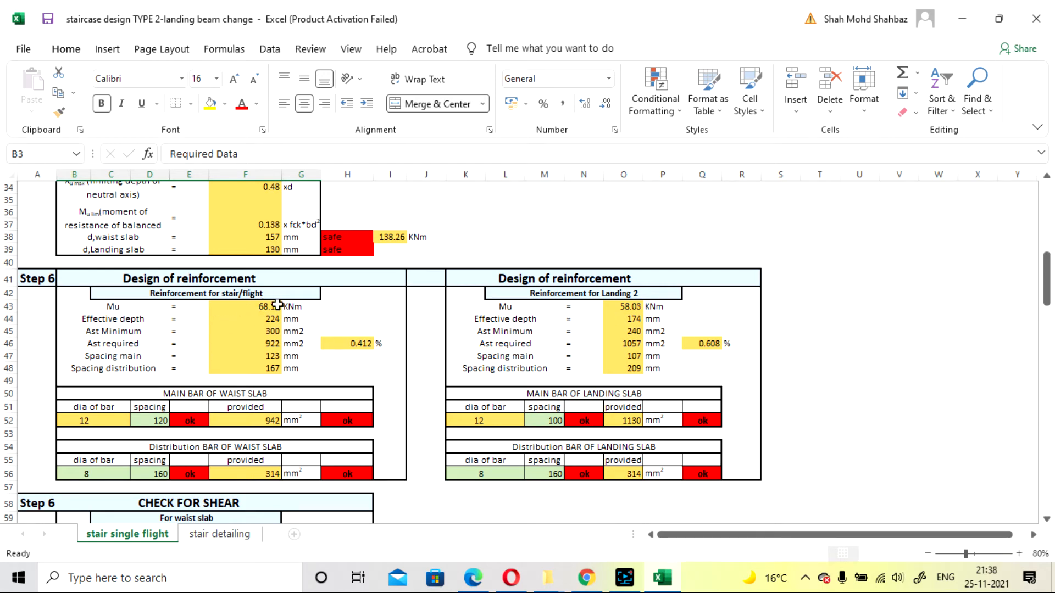
pyautogui.scroll(-1, 258, 319)
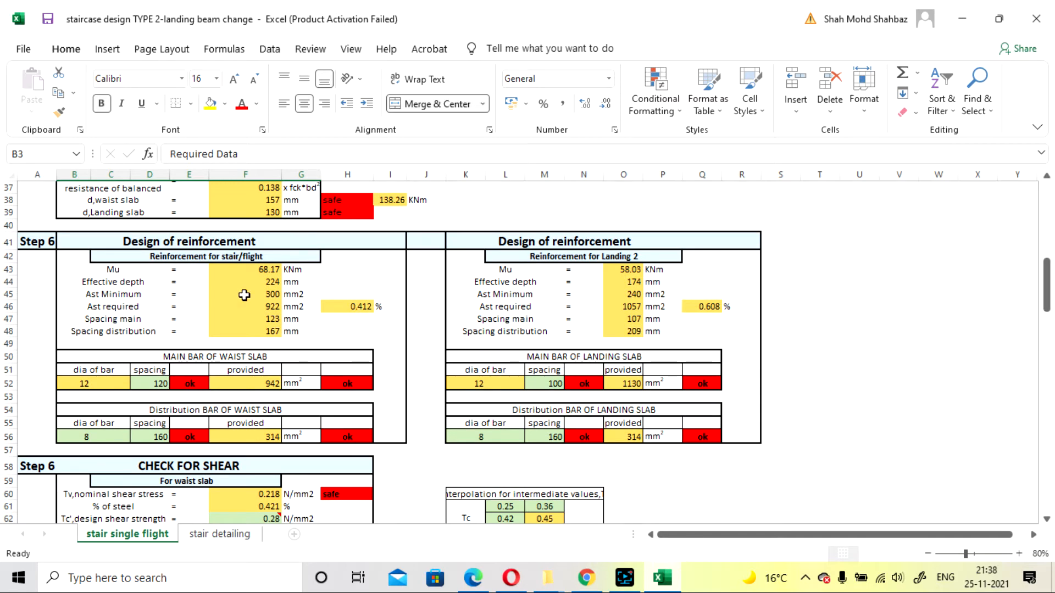
pyautogui.scroll(5, 264, 324)
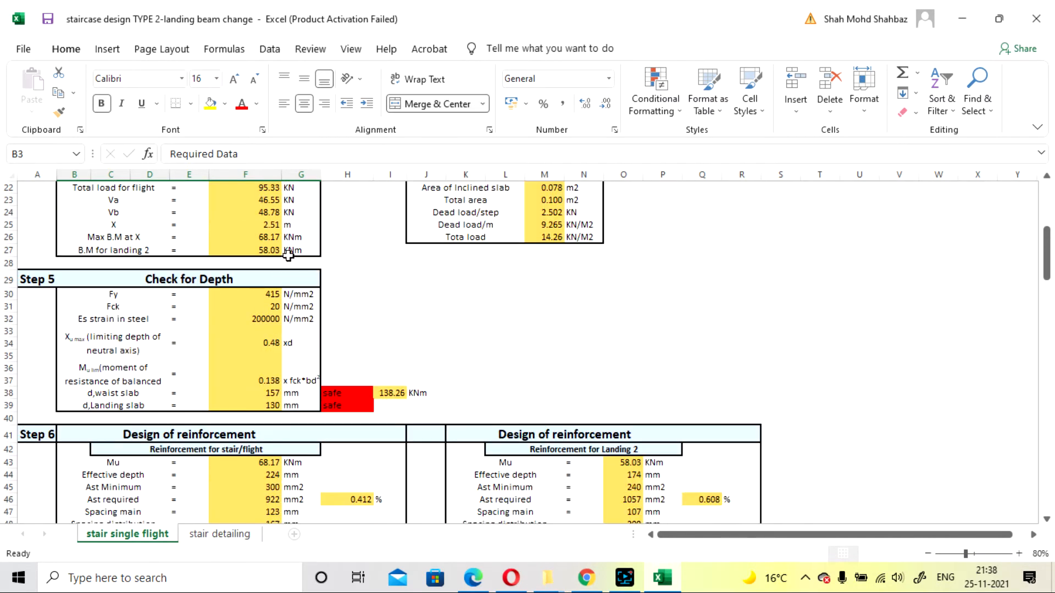
pyautogui.scroll(-4, 322, 293)
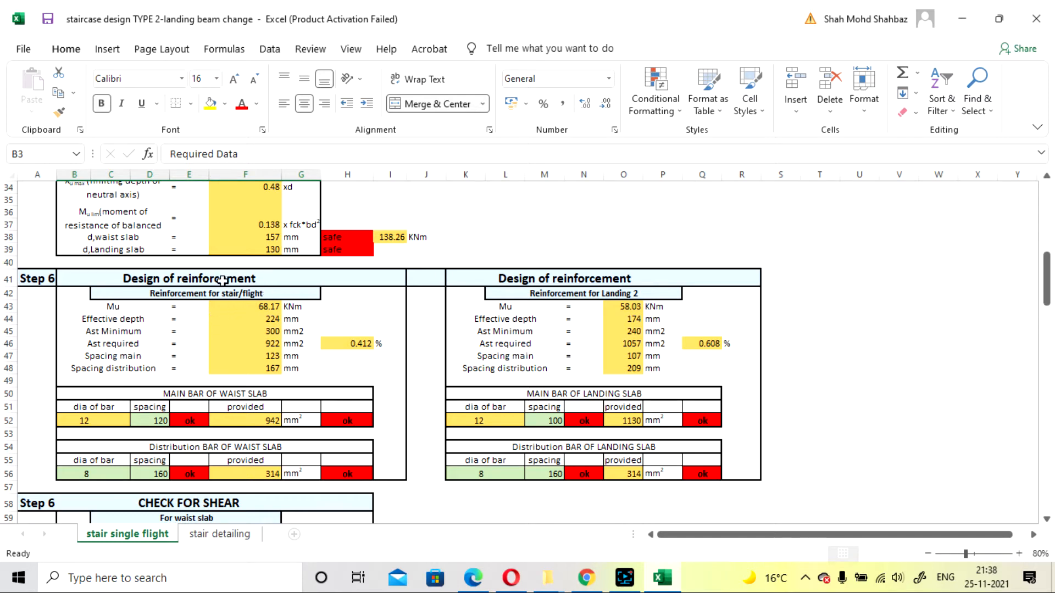
pyautogui.scroll(-1, 247, 308)
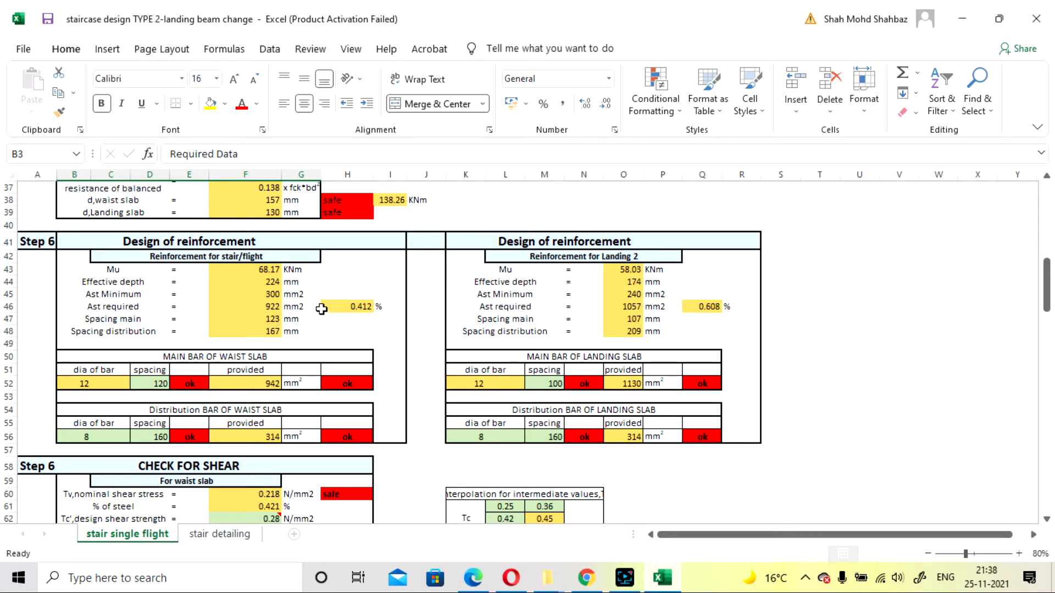
pyautogui.scroll(-1, 318, 316)
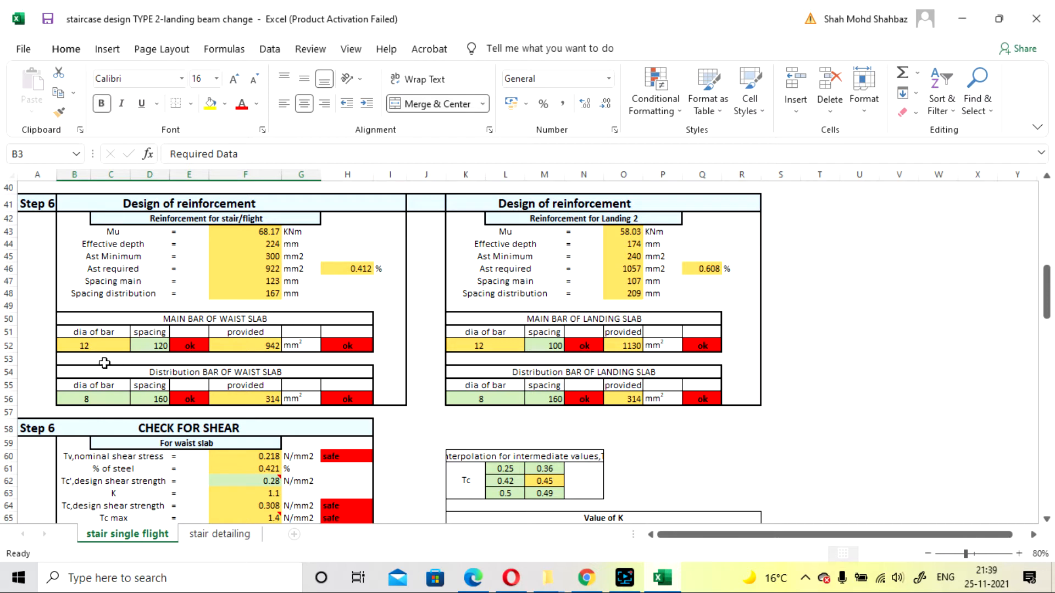
pyautogui.scroll(1, 108, 375)
pyautogui.scroll(12, 290, 395)
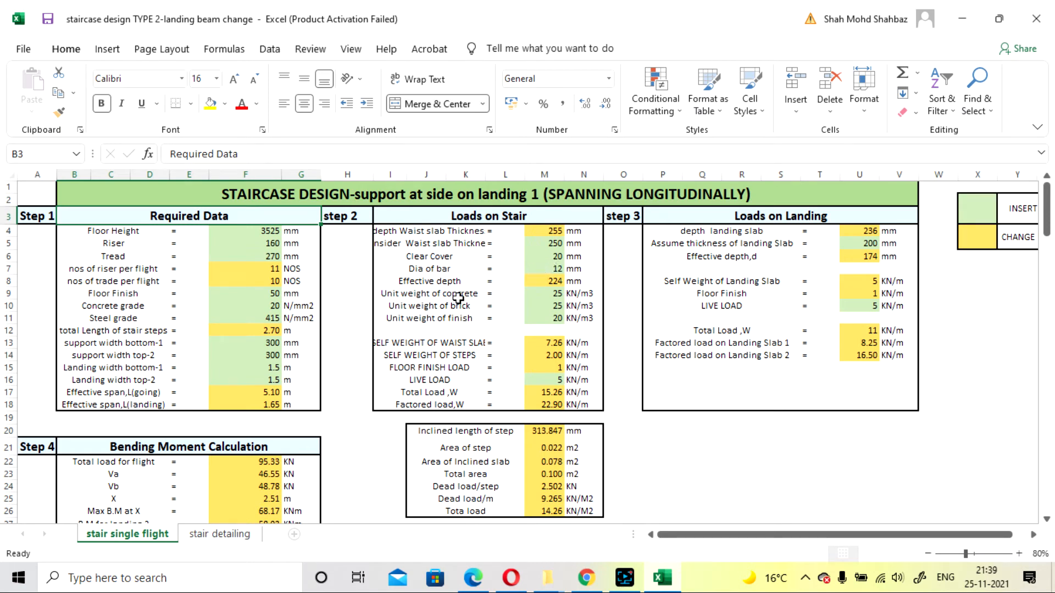
pyautogui.scroll(-5, 336, 337)
pyautogui.scroll(-5, 305, 315)
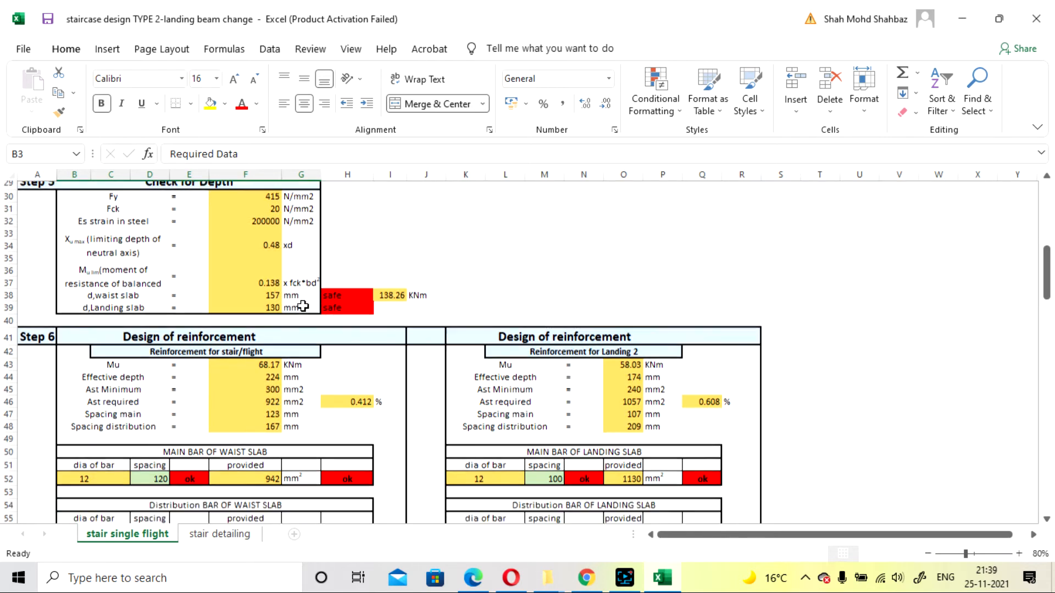
pyautogui.scroll(-1, 124, 458)
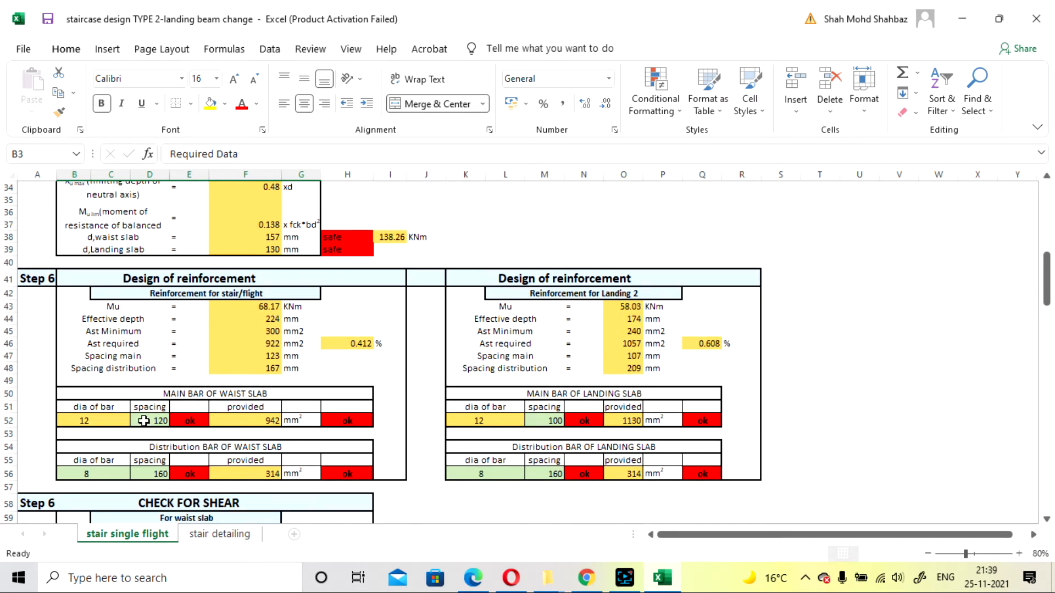
# Try a spacing of 150 for the main bar of the waist slab, and restore it to 120
pyautogui.click(144, 420)
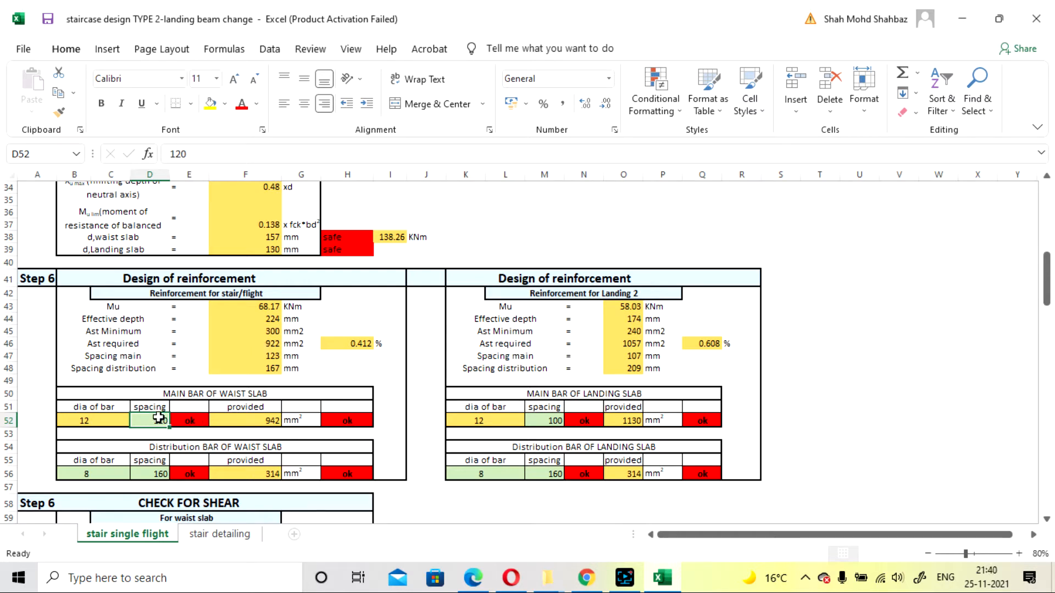
pyautogui.write('15')
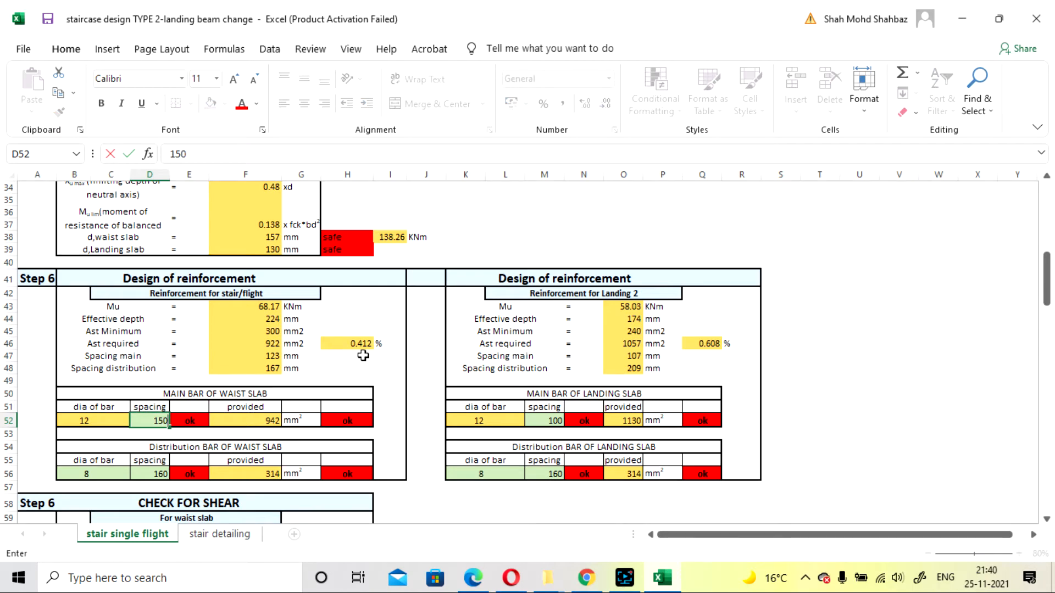
pyautogui.press('Return')
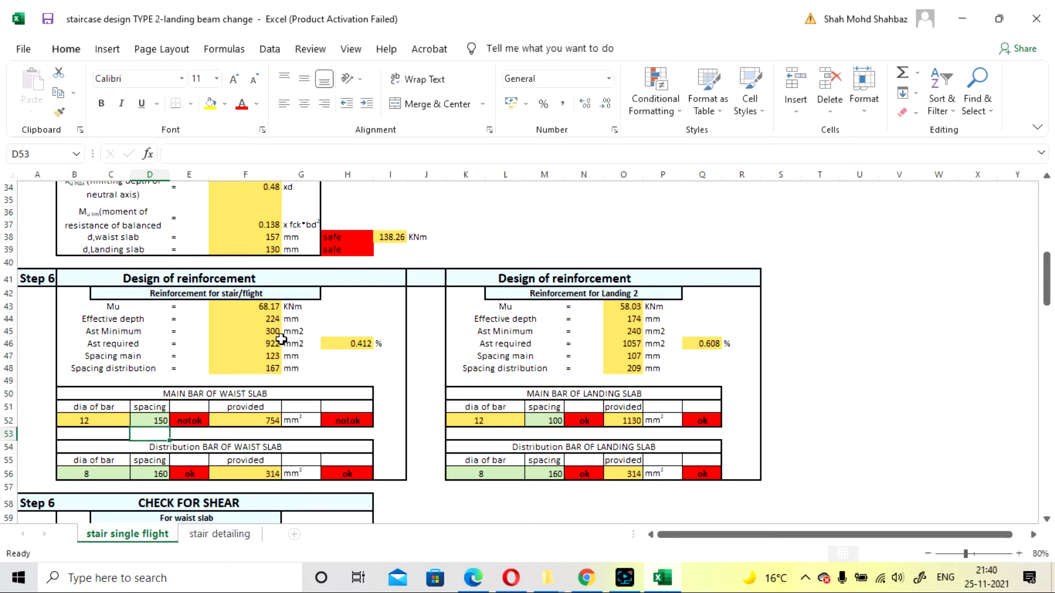
pyautogui.press('Up')
pyautogui.write('120')
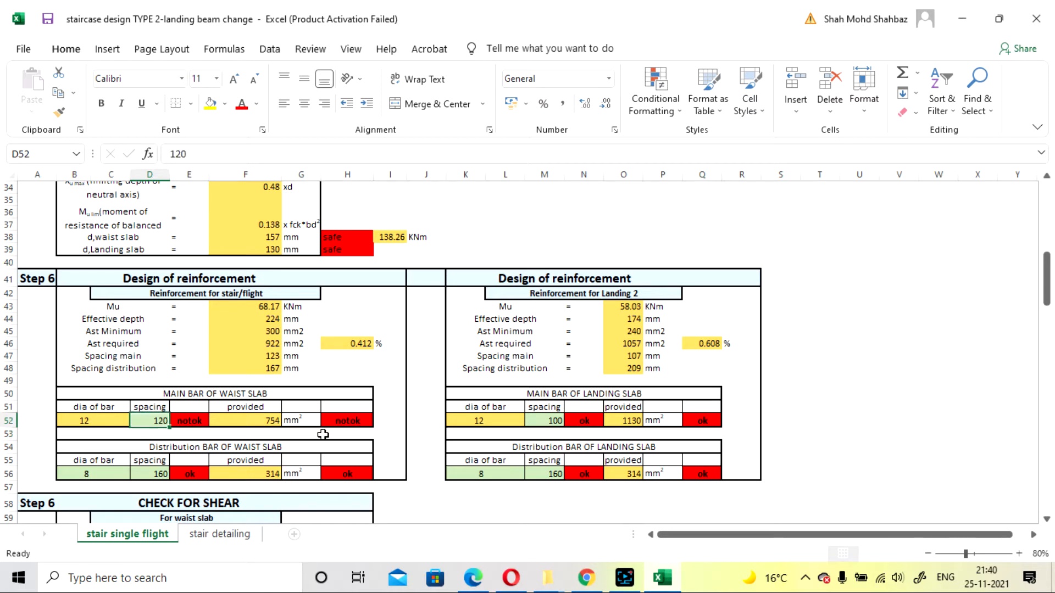
pyautogui.click(346, 369)
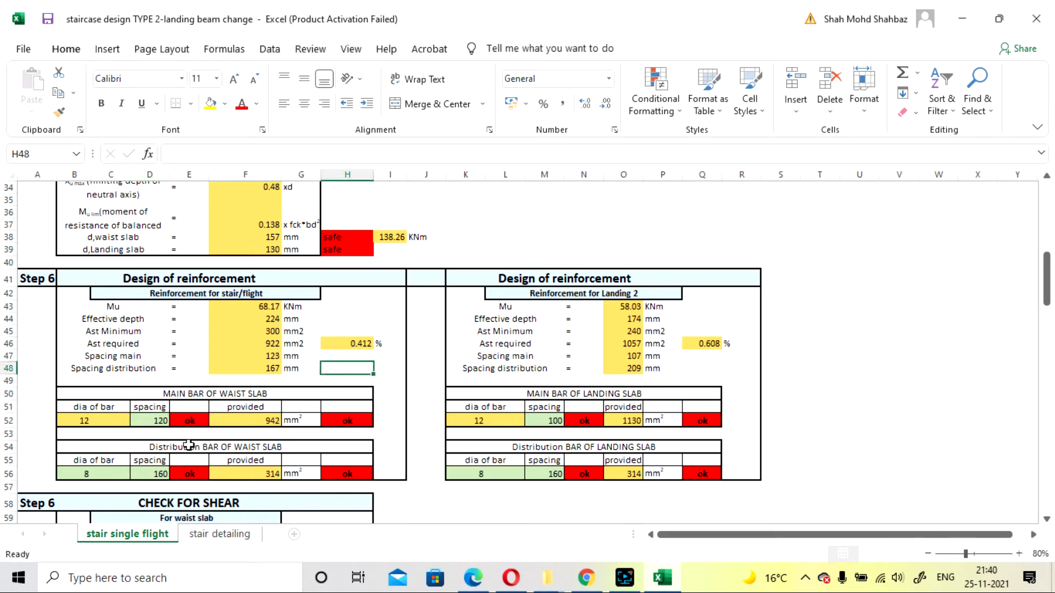
pyautogui.scroll(-1, 338, 421)
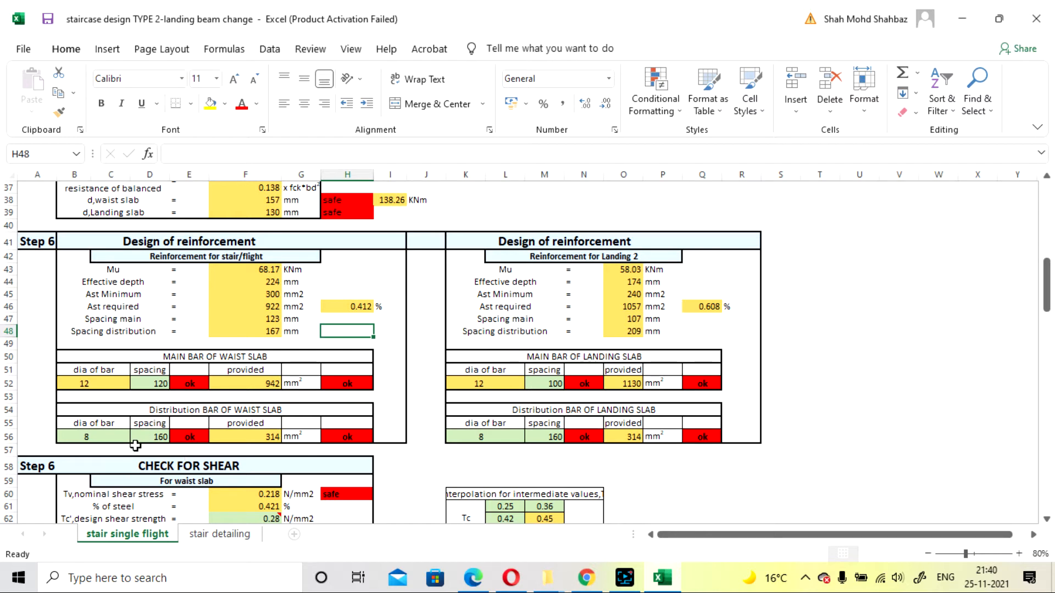
pyautogui.click(625, 579)
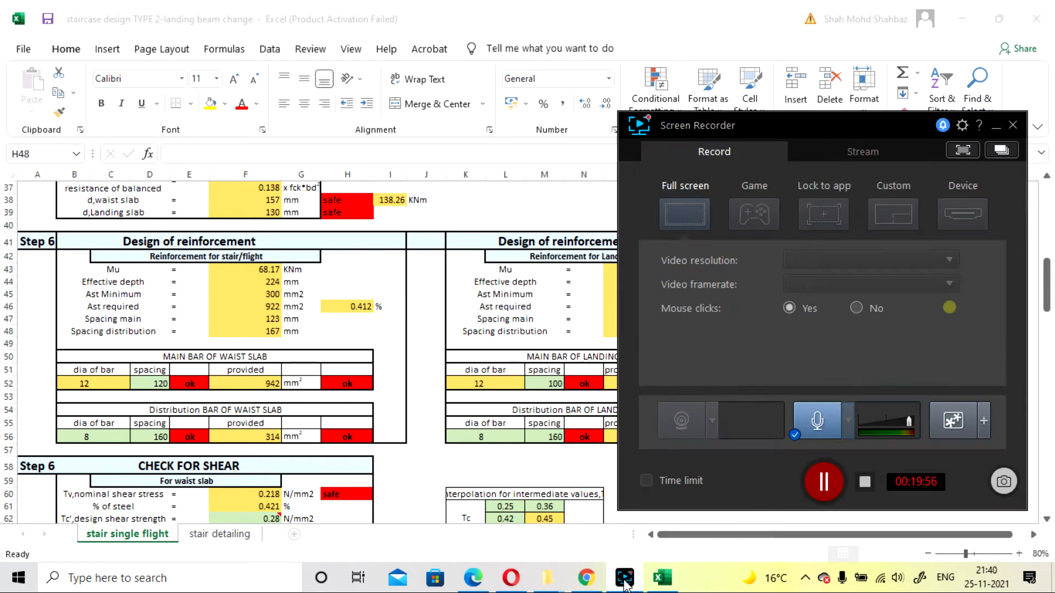
pyautogui.click(625, 582)
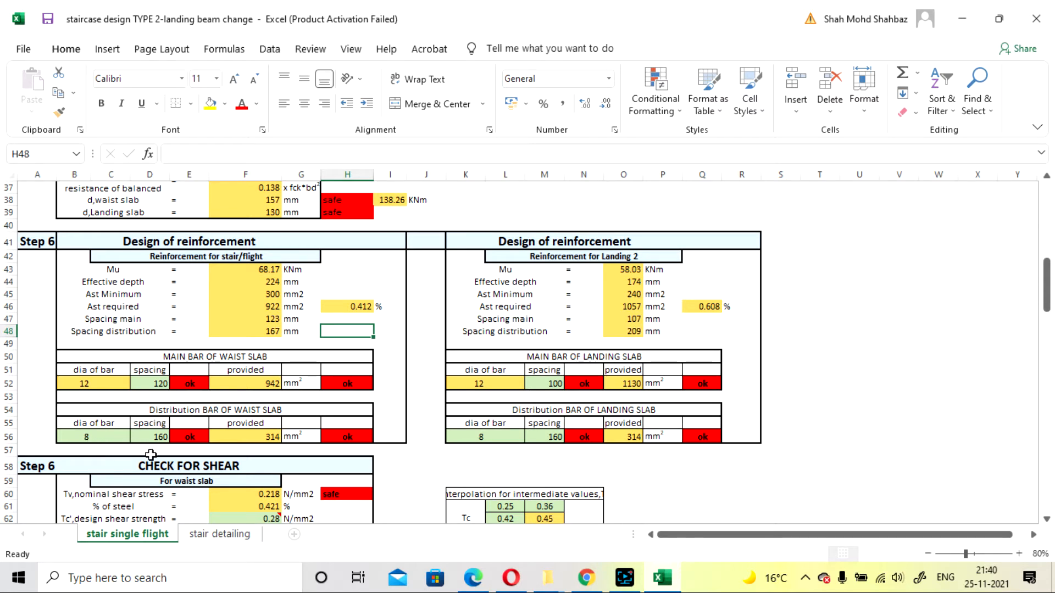
# Try spacings of 120 and 110 for the main bar of the landing slab
pyautogui.scroll(1, 290, 369)
pyautogui.scroll(-1, 290, 369)
pyautogui.scroll(-1, 607, 332)
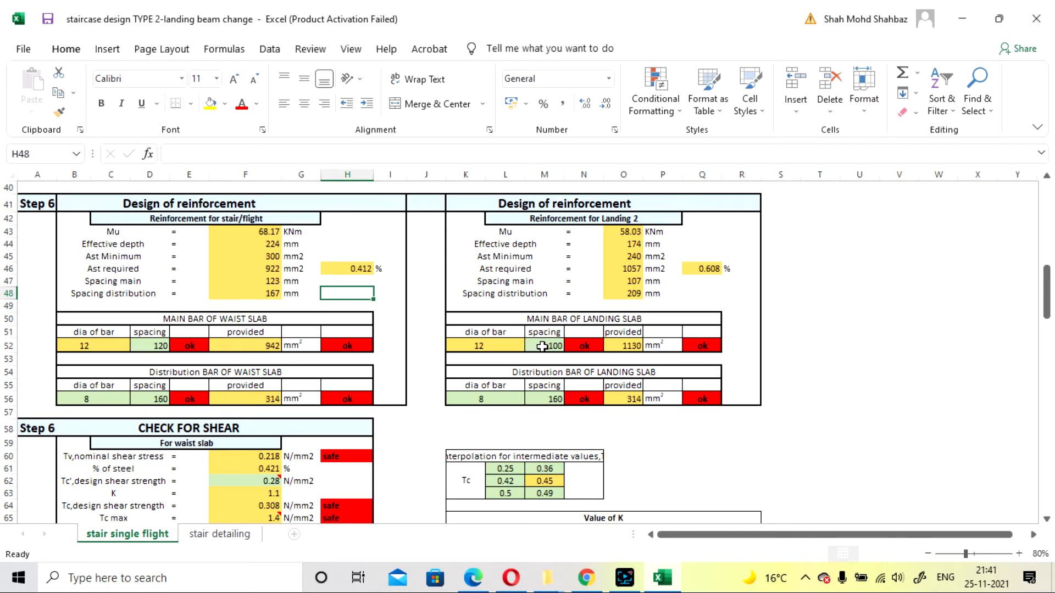
pyautogui.click(542, 346)
pyautogui.write('1')
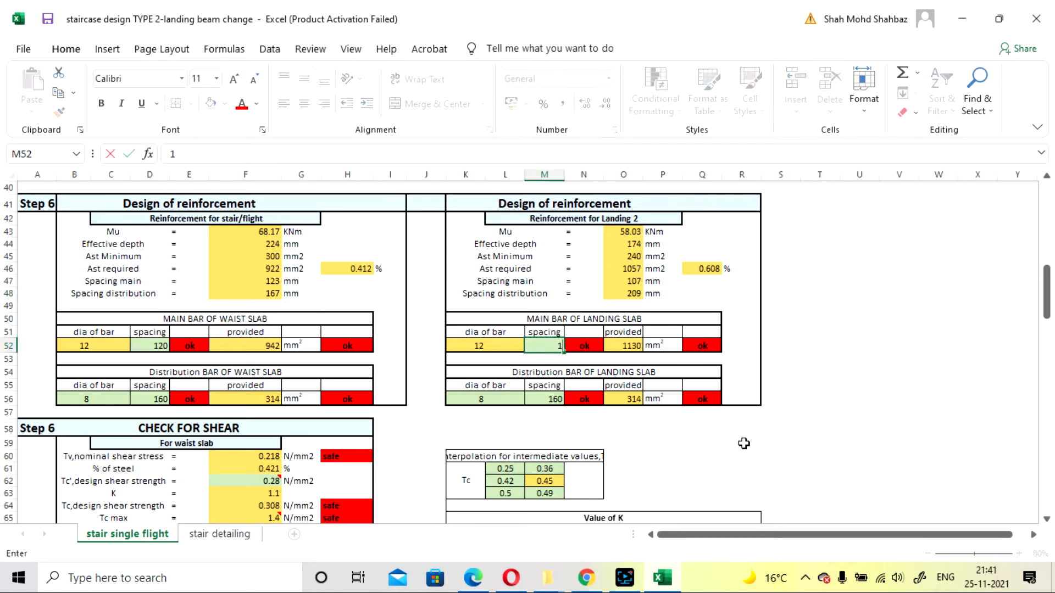
pyautogui.press('Return')
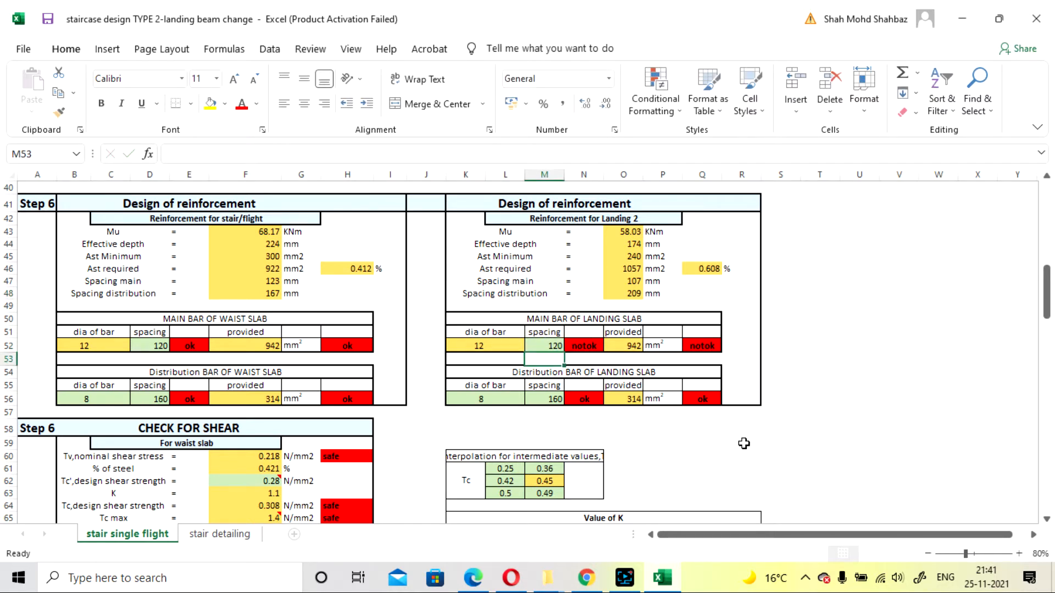
pyautogui.click(554, 346)
pyautogui.write('11')
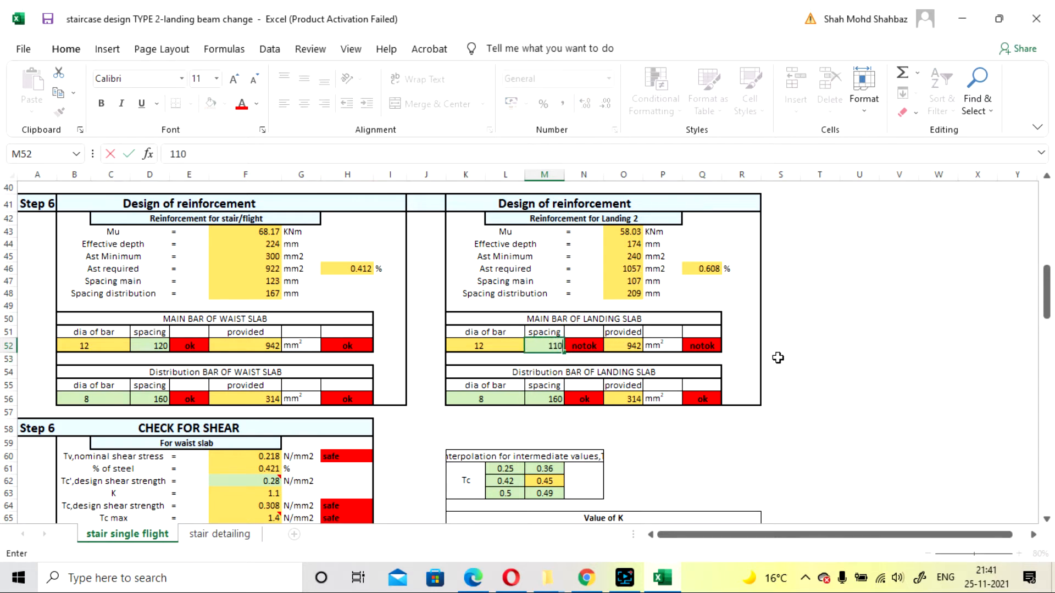
pyautogui.press('Return')
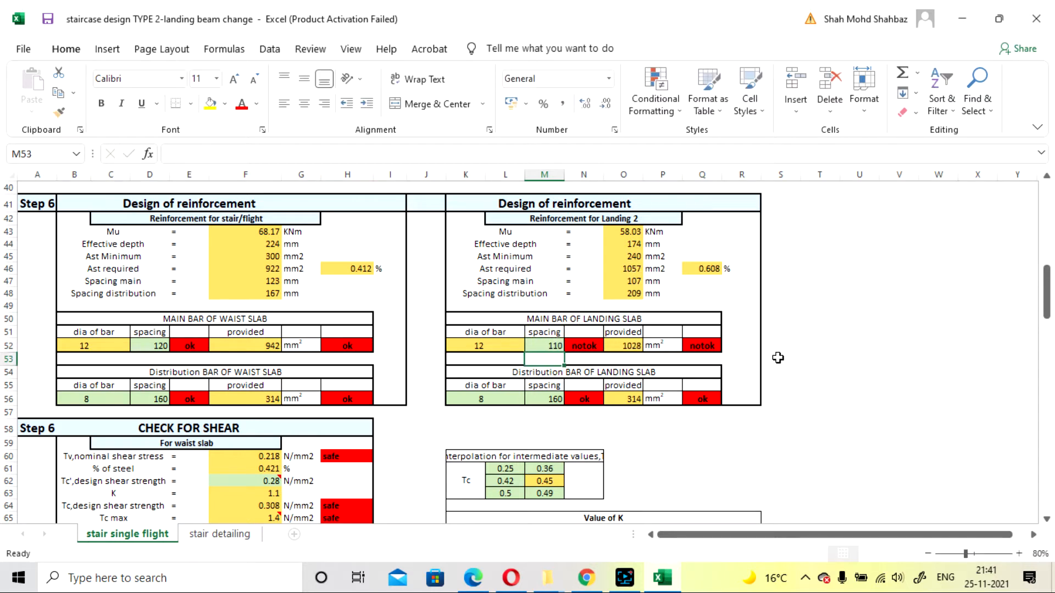
# Set the spacing of the landing slab's main bar back to 100
pyautogui.click(542, 342)
pyautogui.write('1')
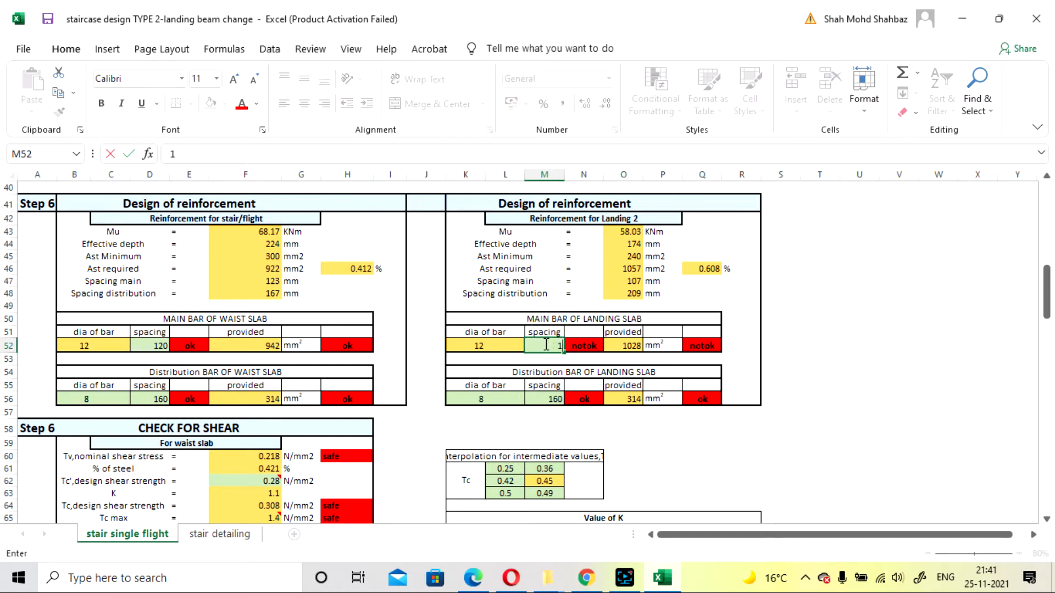
pyautogui.press('Return')
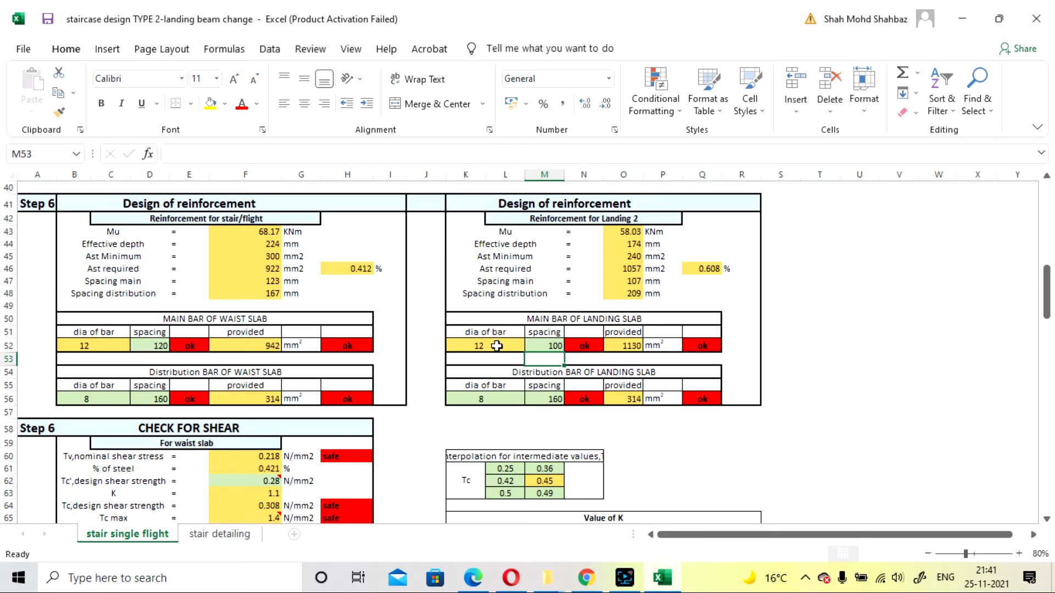
# Compare the landing loads and bending moments with the Design of reinforcement tables for the stair flight and landing 2
pyautogui.scroll(13, 659, 396)
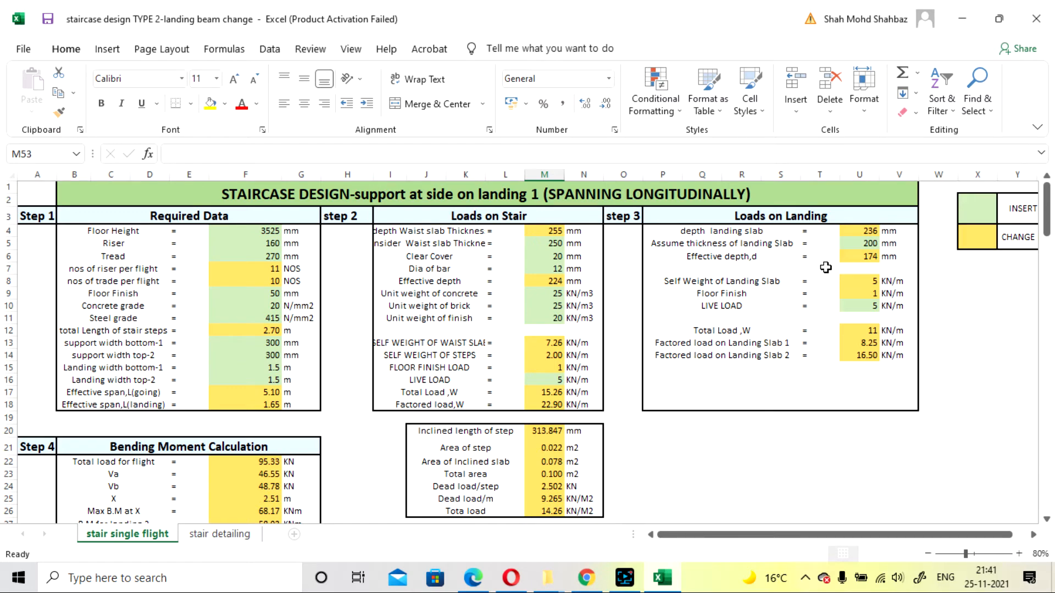
pyautogui.scroll(-7, 691, 246)
pyautogui.scroll(5, 668, 353)
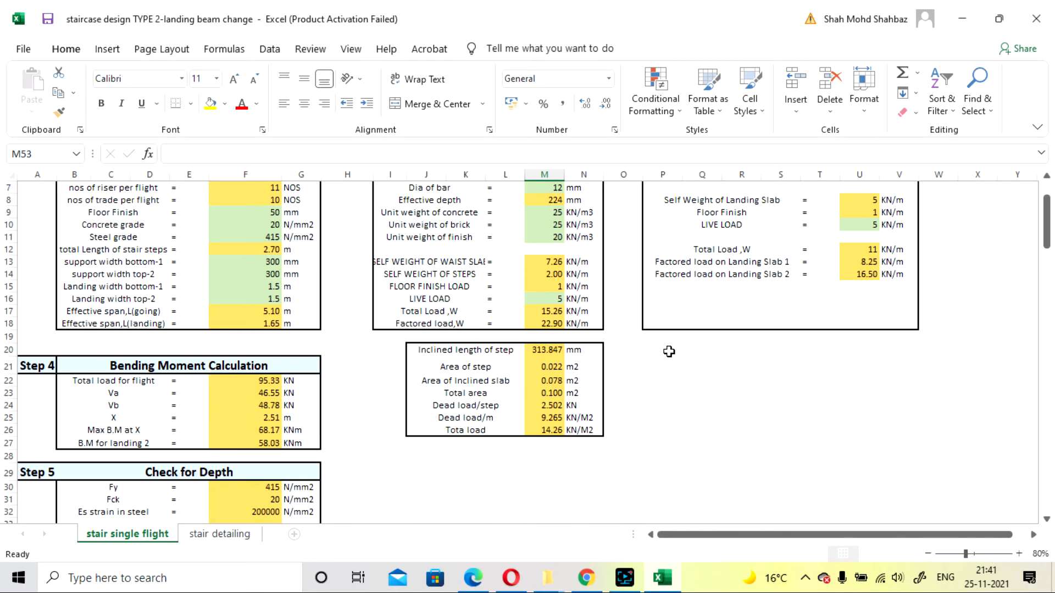
pyautogui.scroll(2, 669, 347)
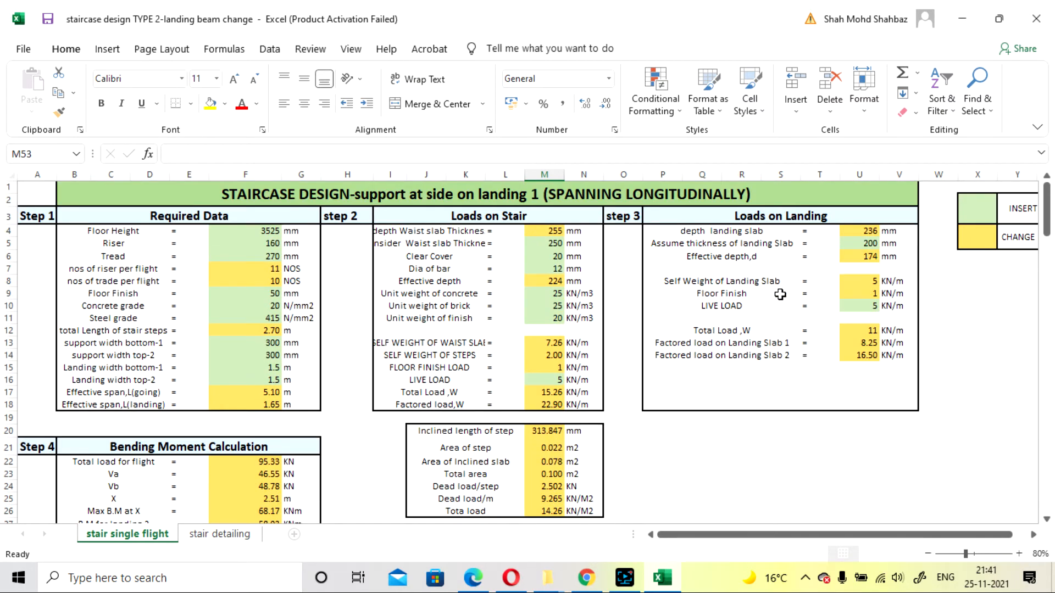
pyautogui.scroll(-10, 780, 295)
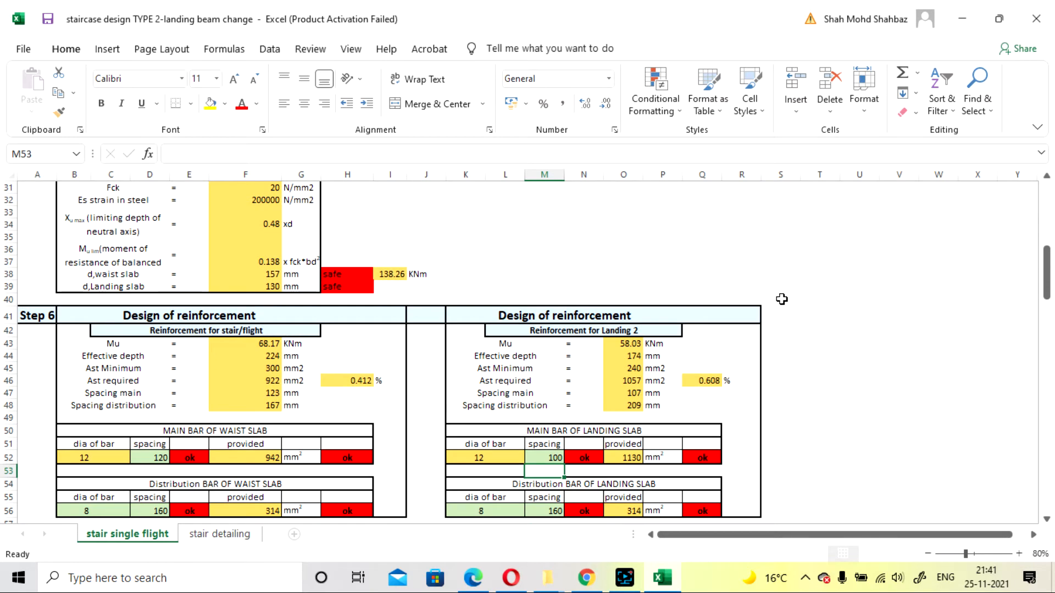
pyautogui.scroll(-4, 782, 299)
pyautogui.scroll(3, 792, 324)
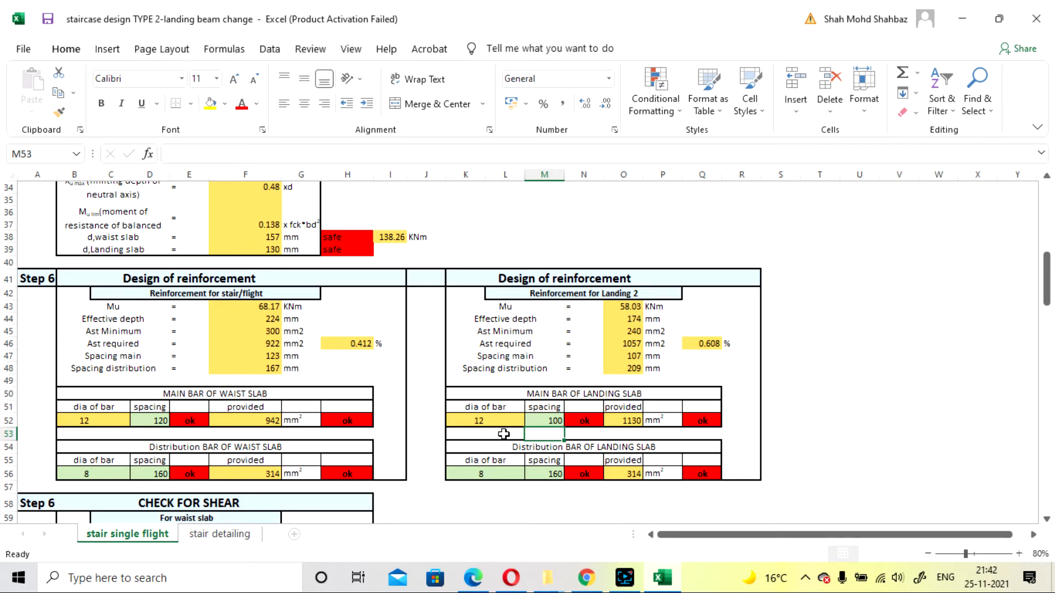
pyautogui.scroll(1, 504, 434)
pyautogui.scroll(9, 698, 434)
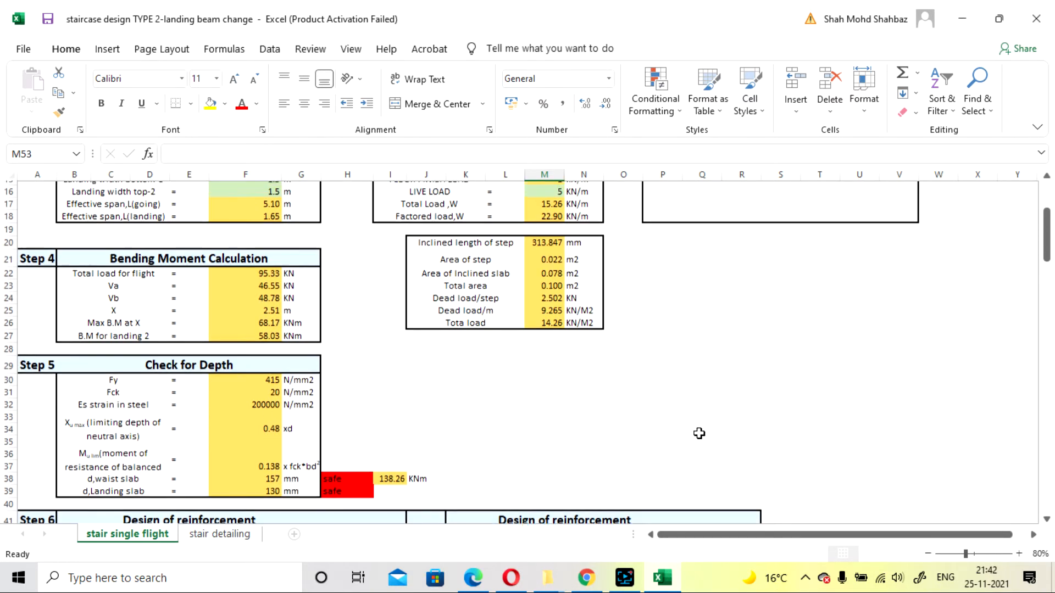
pyautogui.click(625, 578)
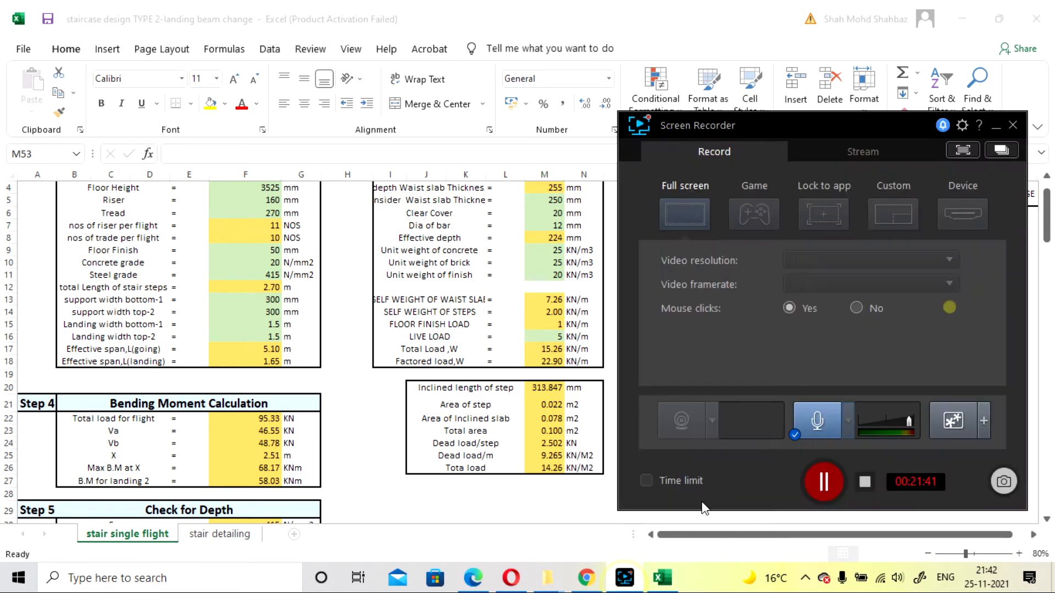
pyautogui.click(823, 481)
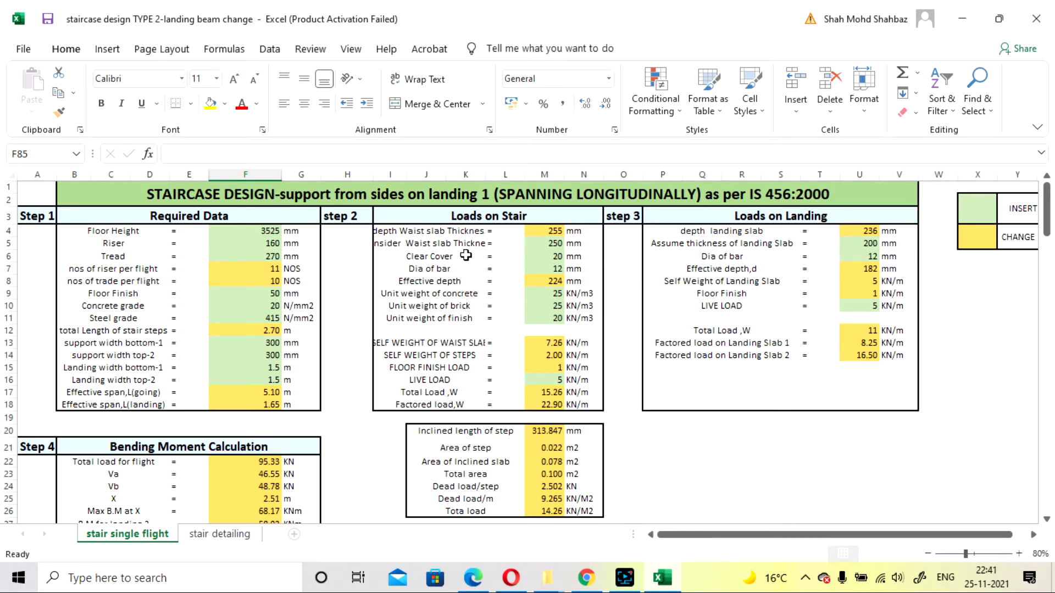
# Try a 16 mm bar diameter in Loads on Landing, check its effect on the landing reinforcement, and restore it to 12 mm
pyautogui.click(856, 257)
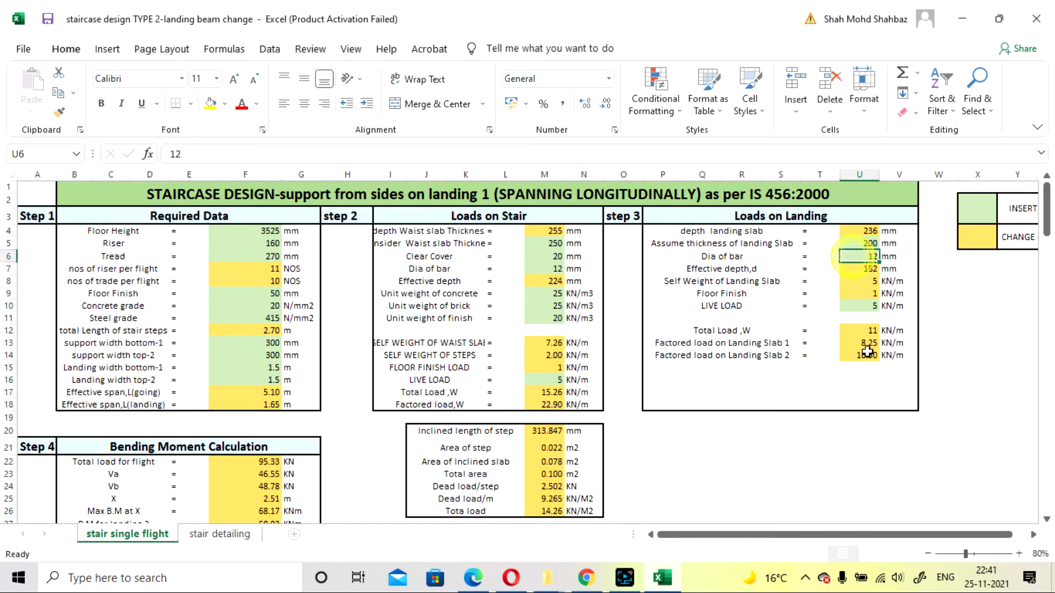
pyautogui.write('16')
pyautogui.press('Return')
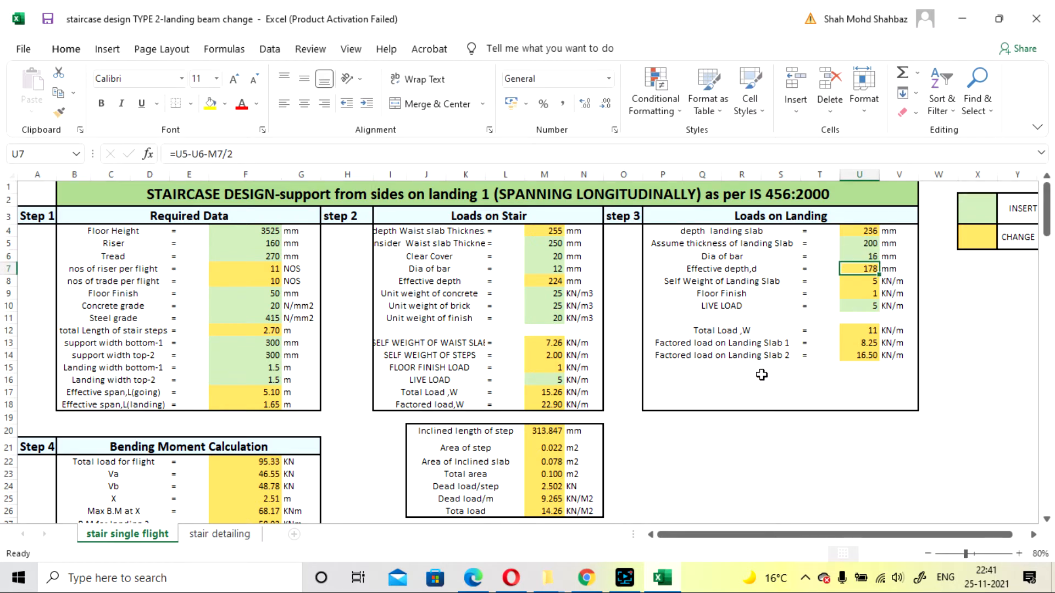
pyautogui.scroll(-13, 602, 373)
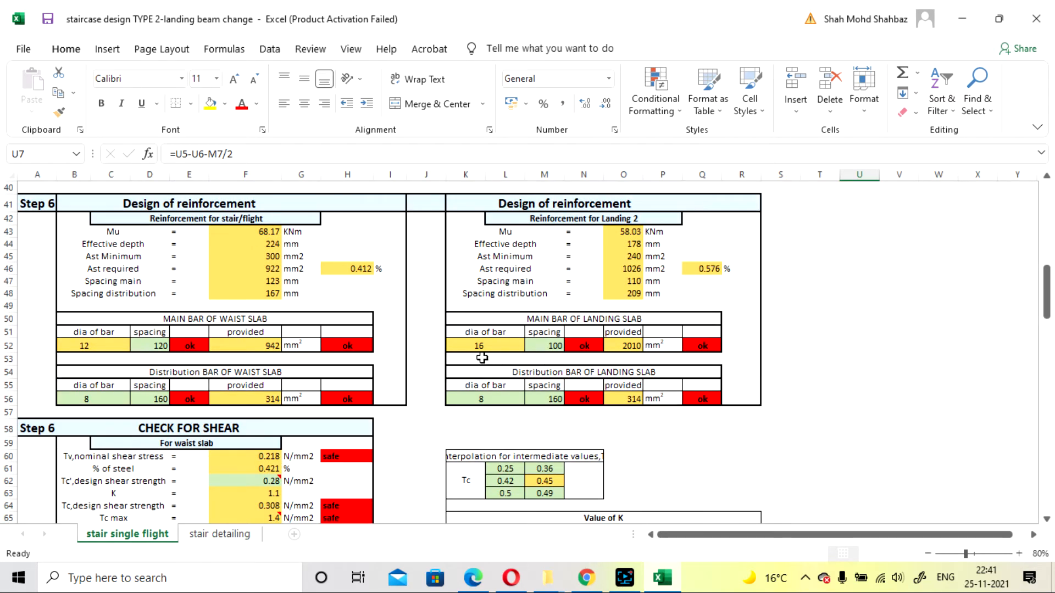
pyautogui.scroll(13, 489, 360)
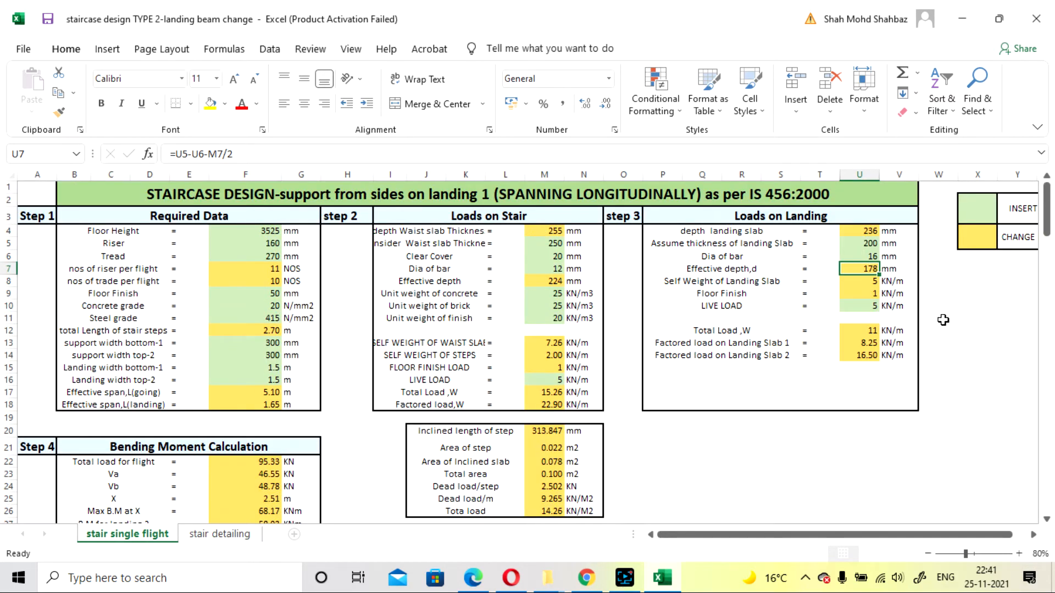
pyautogui.click(862, 257)
pyautogui.write('12')
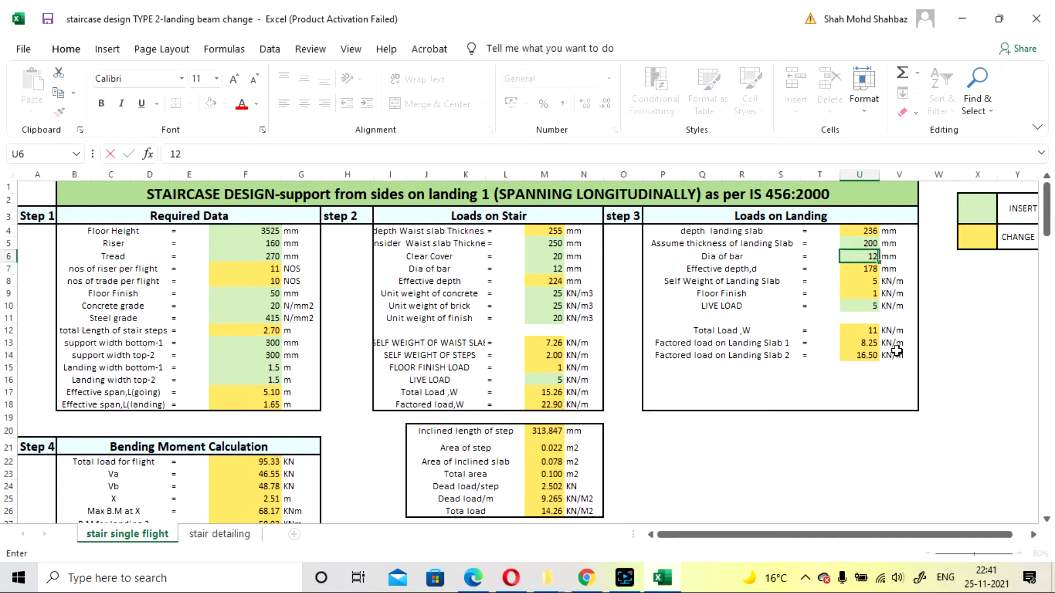
pyautogui.press('Return')
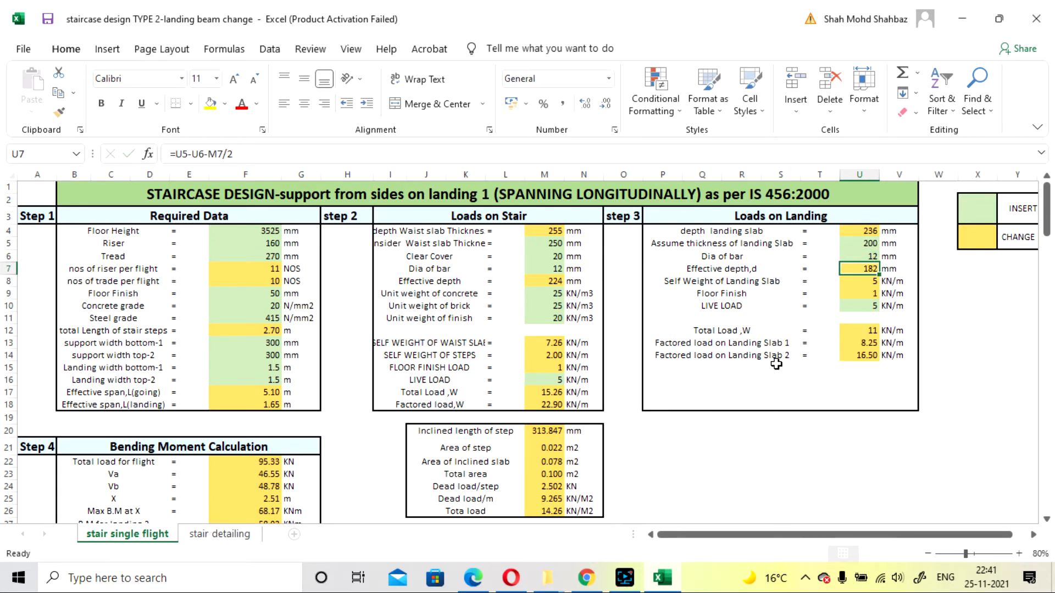
# Examine the landing 2 reinforcement values and the main and distribution bar tables of the landing slab
pyautogui.scroll(-12, 776, 364)
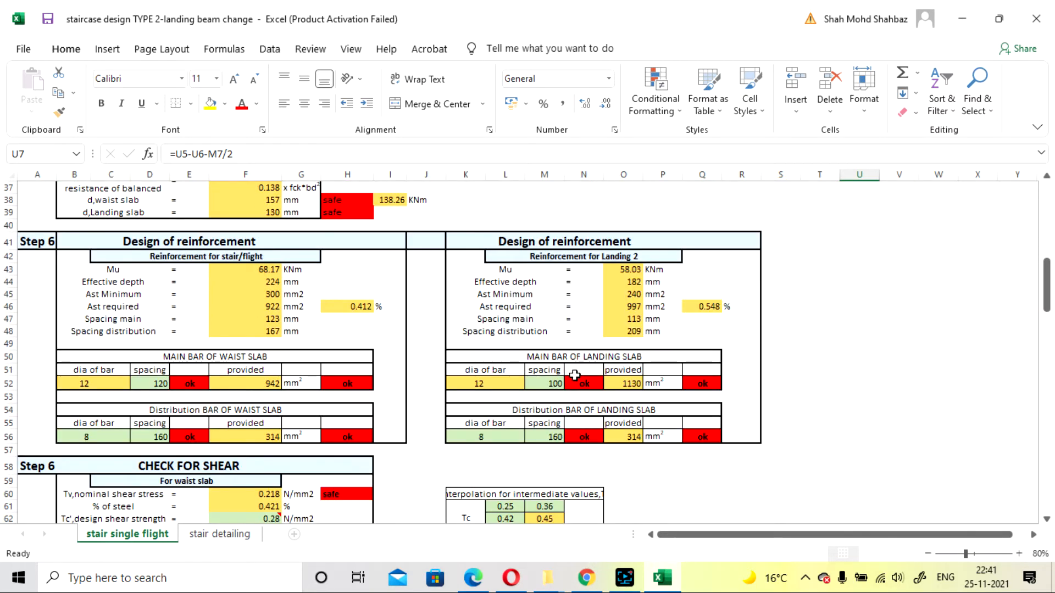
pyautogui.scroll(-3, 544, 415)
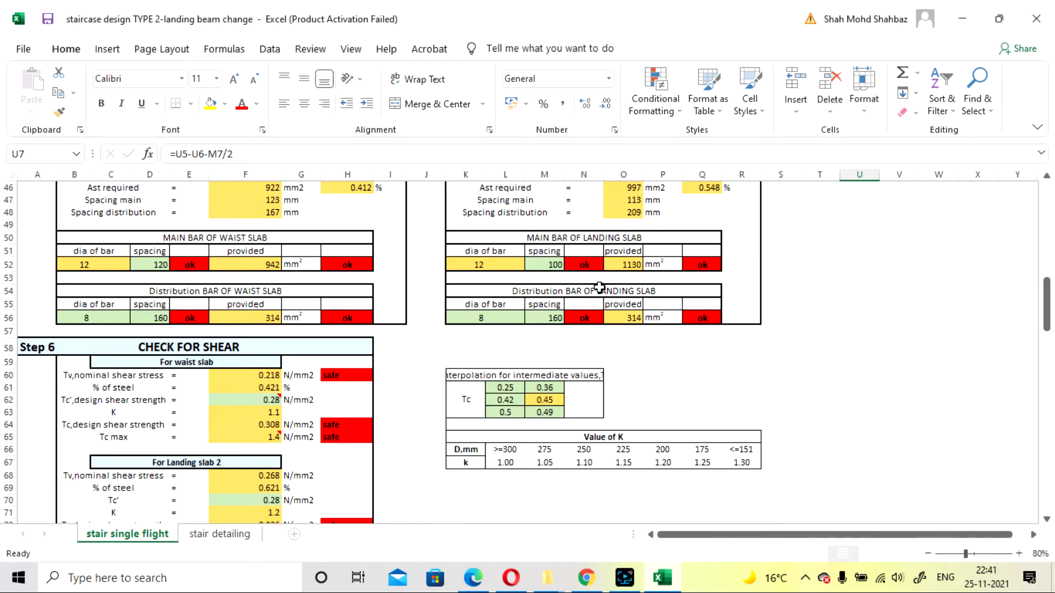
pyautogui.scroll(2, 599, 288)
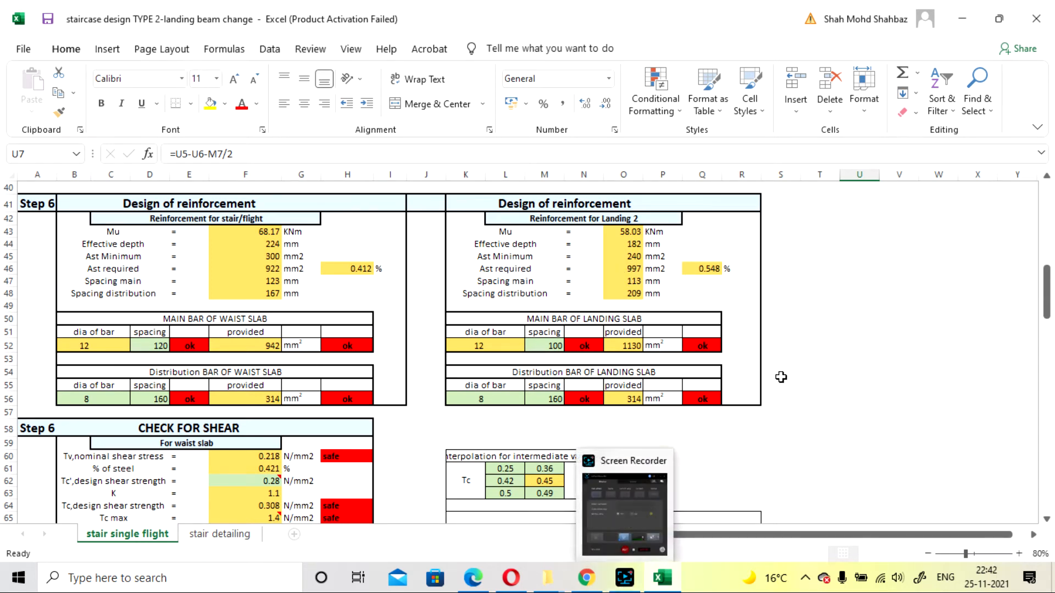
pyautogui.click(815, 372)
pyautogui.scroll(-1, 857, 350)
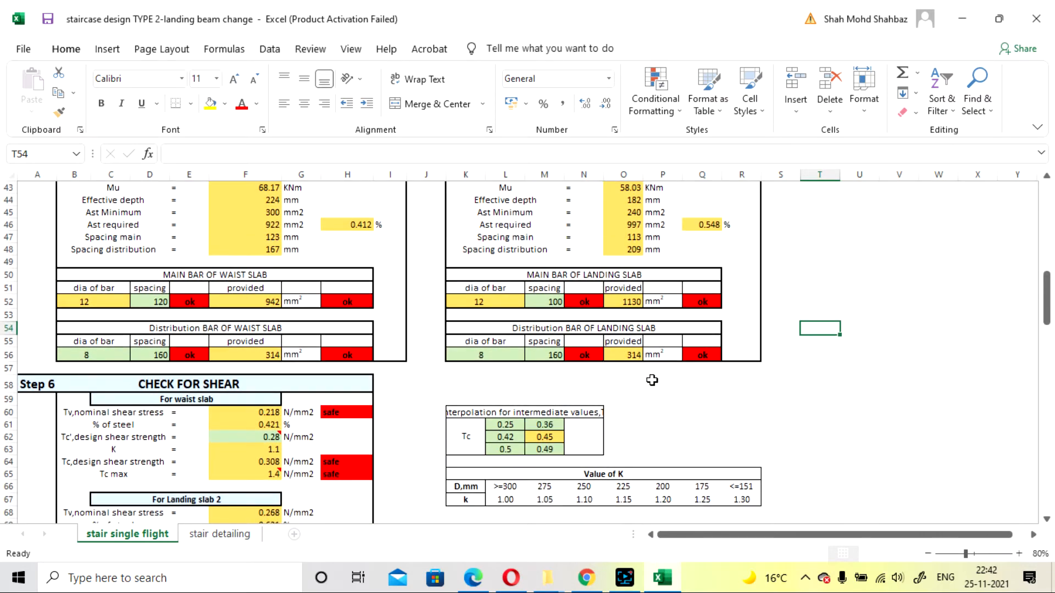
pyautogui.scroll(1, 486, 375)
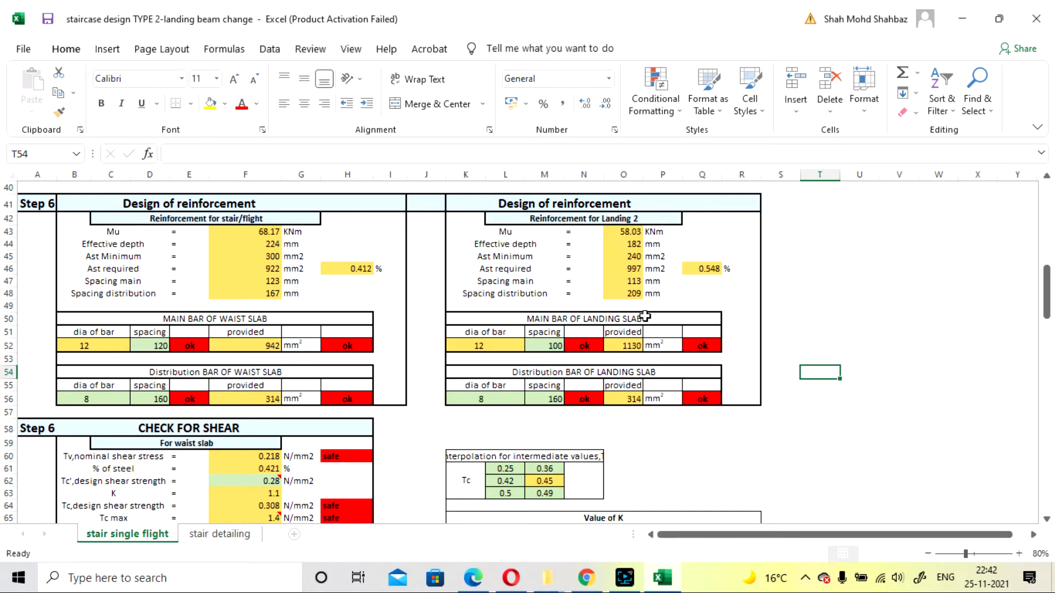
# Re-enter 160 as the spacing of the landing slab's distribution bar, and try a spacing of 170
pyautogui.click(531, 403)
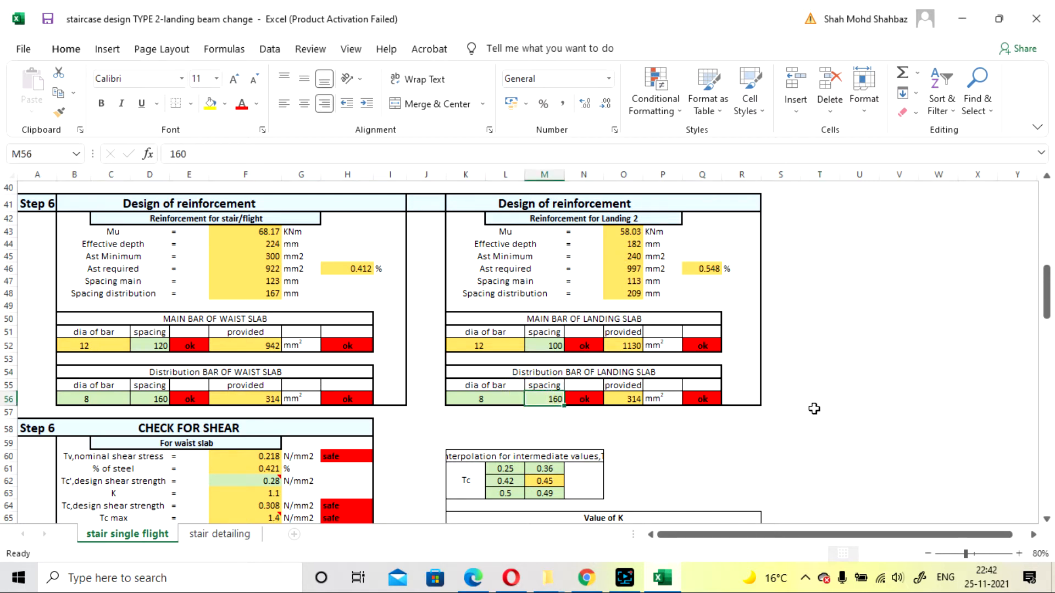
pyautogui.write('16')
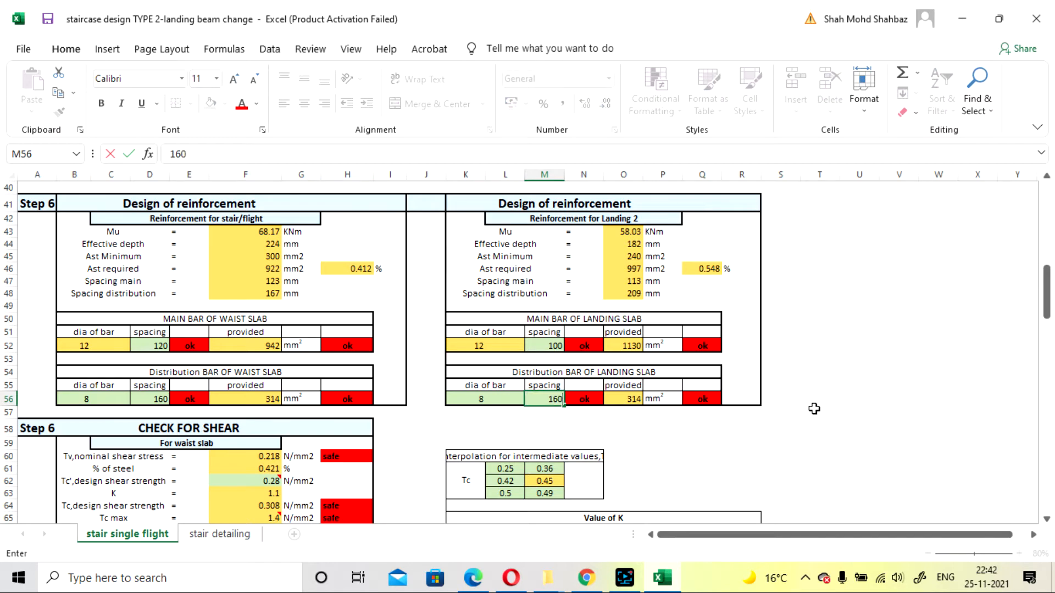
pyautogui.press('Return')
pyautogui.click(546, 394)
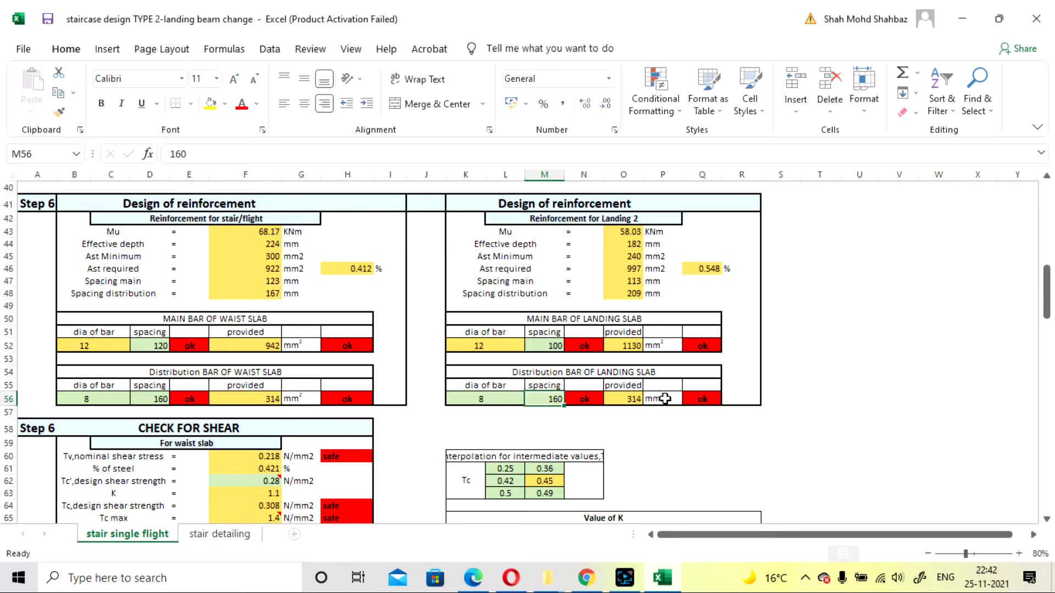
pyautogui.write('170')
pyautogui.click(758, 428)
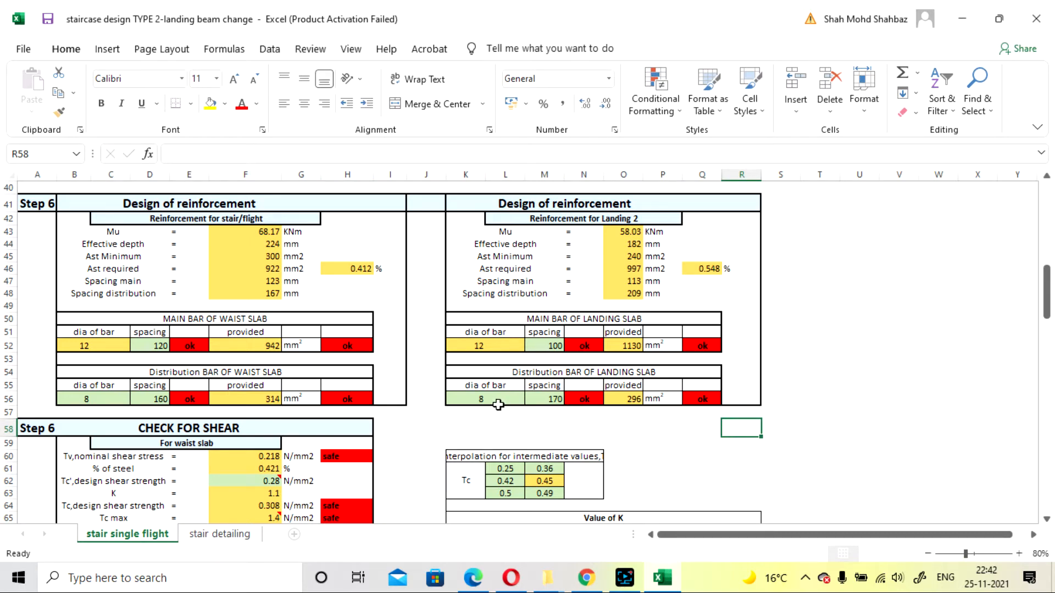
# Try a spacing of 180 for the distribution bar of the landing slab
pyautogui.click(542, 398)
pyautogui.write('1')
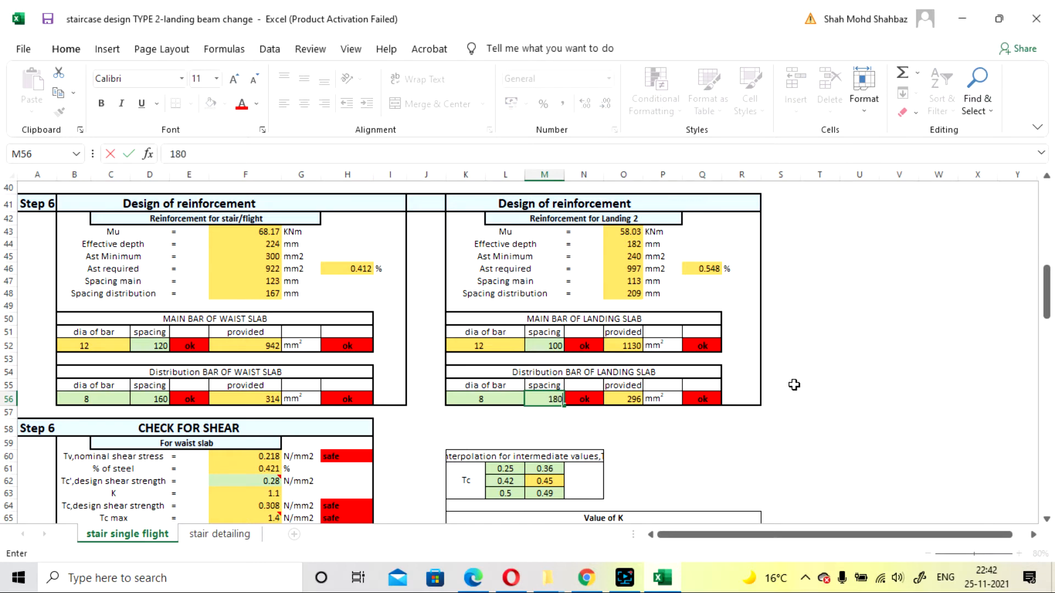
pyautogui.write('80')
pyautogui.press('Return')
pyautogui.click(625, 577)
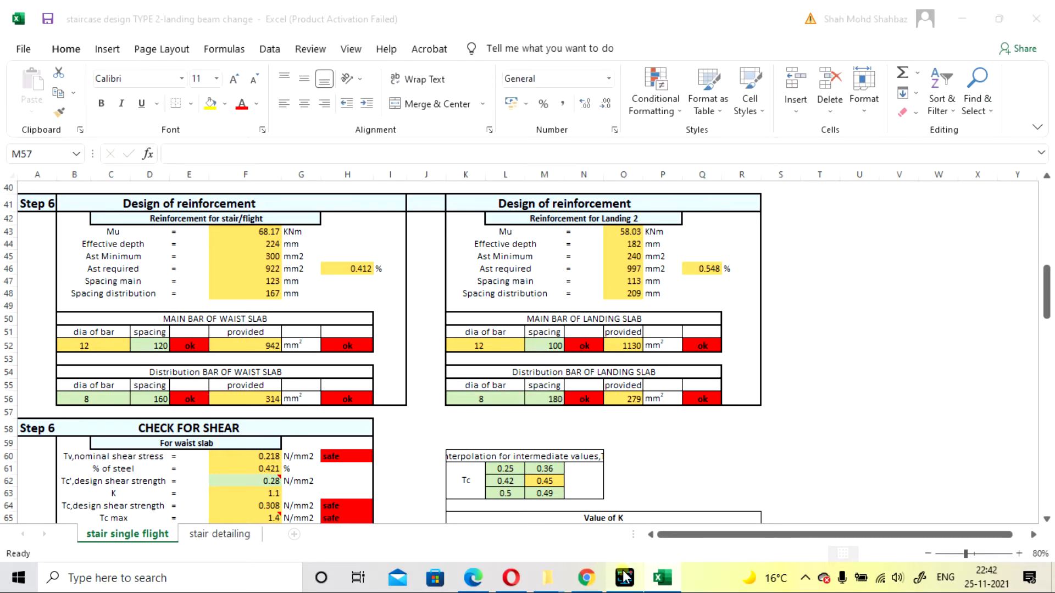
pyautogui.click(819, 481)
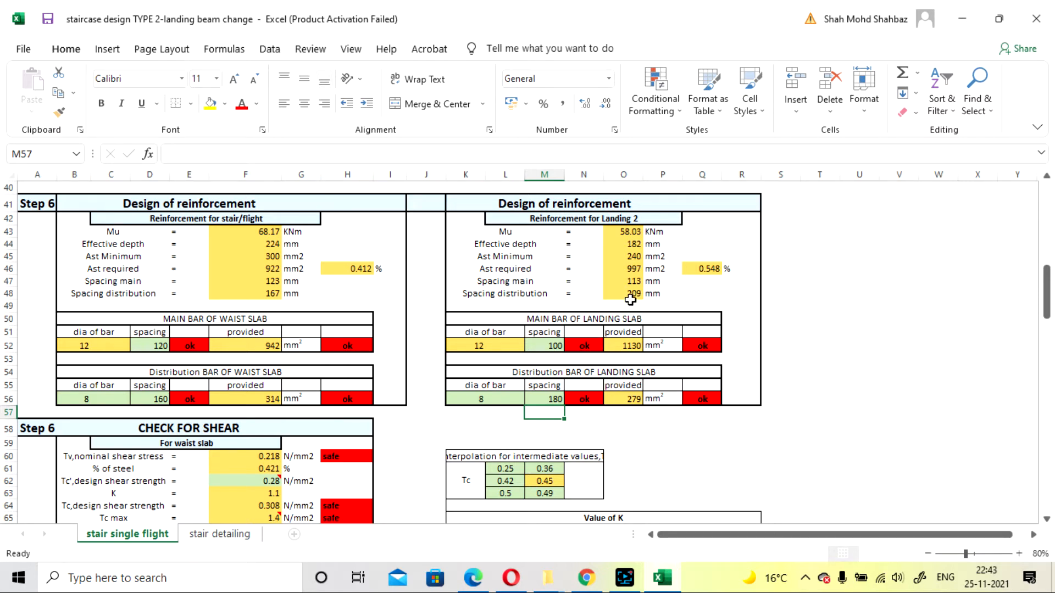
# Try spacings of 190 and 200 for the distribution bar of the landing slab
pyautogui.click(532, 397)
pyautogui.write('1')
pyautogui.press('Return')
pyautogui.click(545, 397)
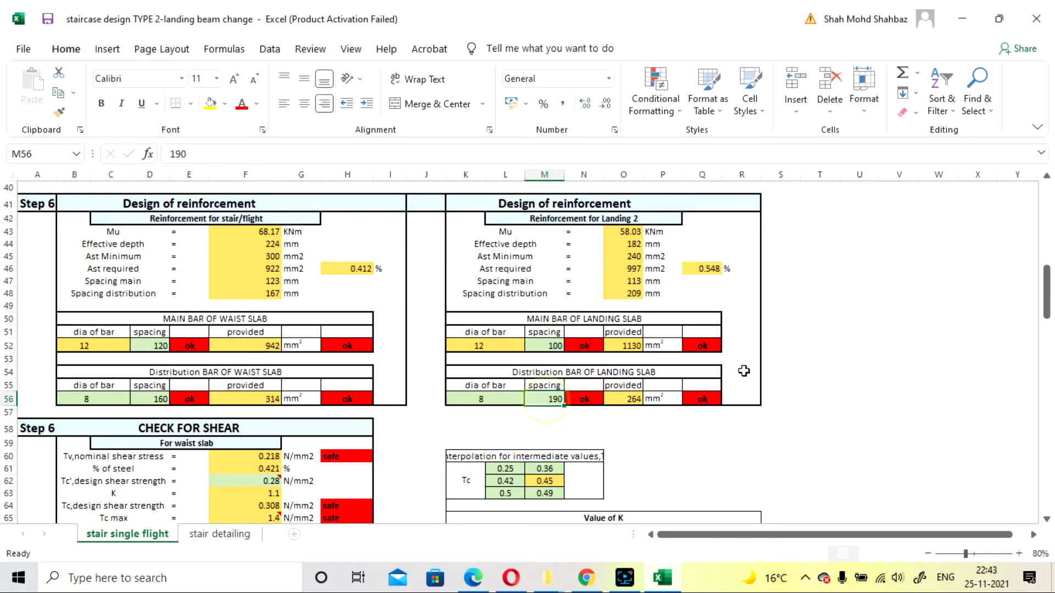
pyautogui.write('200')
pyautogui.press('Return')
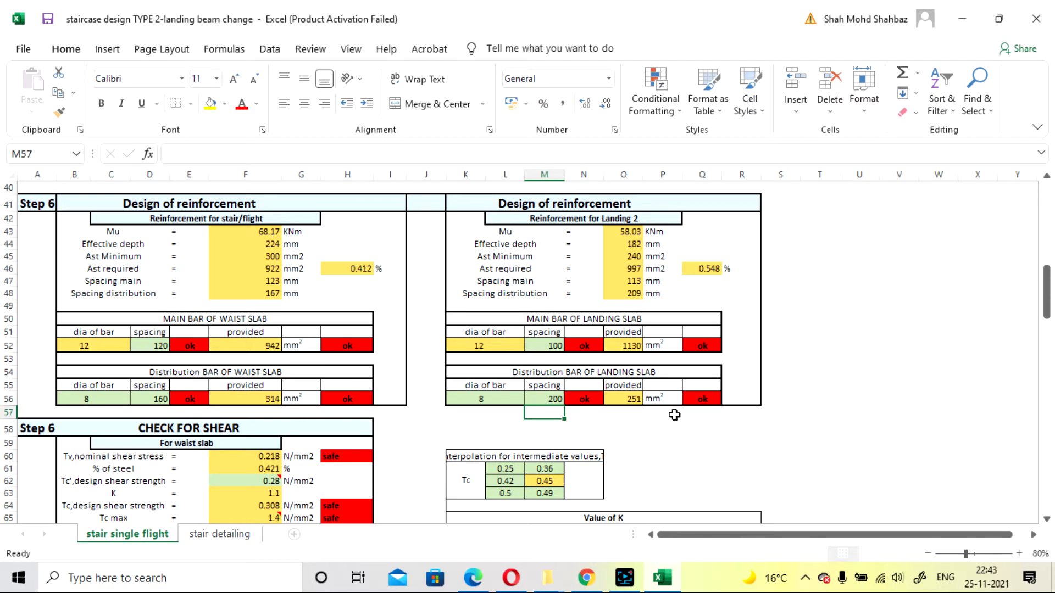
# Save the workbook and set the spacing of the landing slab's distribution bar back to 160
pyautogui.hotkey('ctrl', 's')
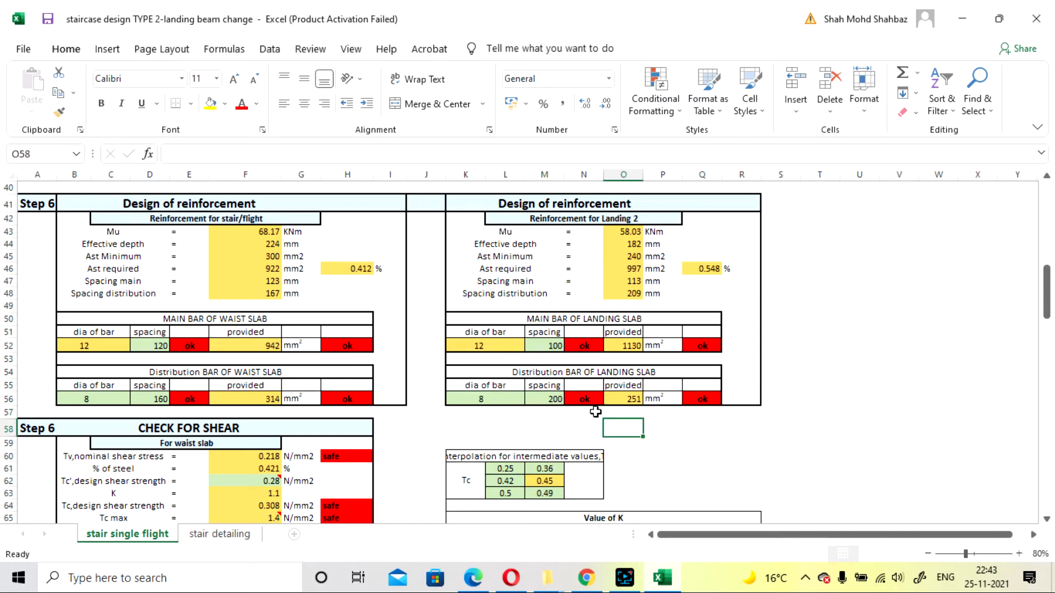
pyautogui.scroll(-1, 650, 418)
pyautogui.scroll(1, 651, 418)
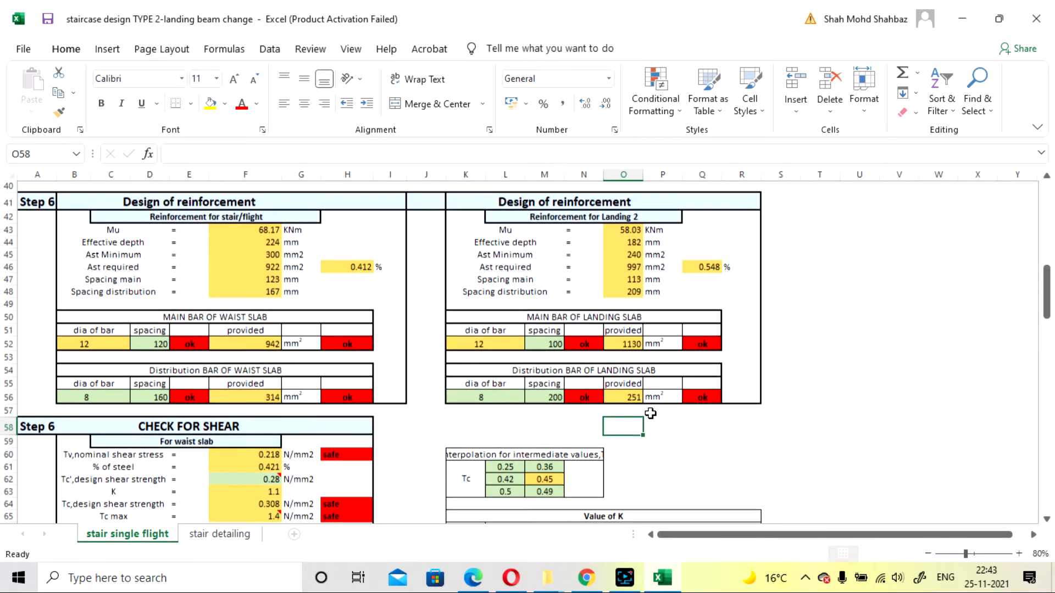
pyautogui.click(528, 399)
pyautogui.write('160')
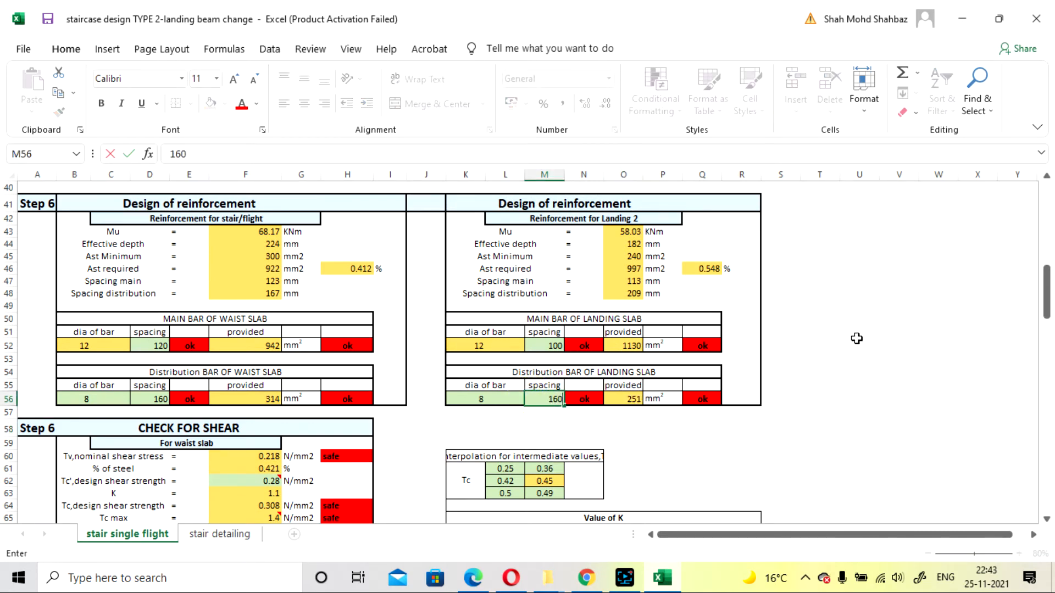
pyautogui.press('Return')
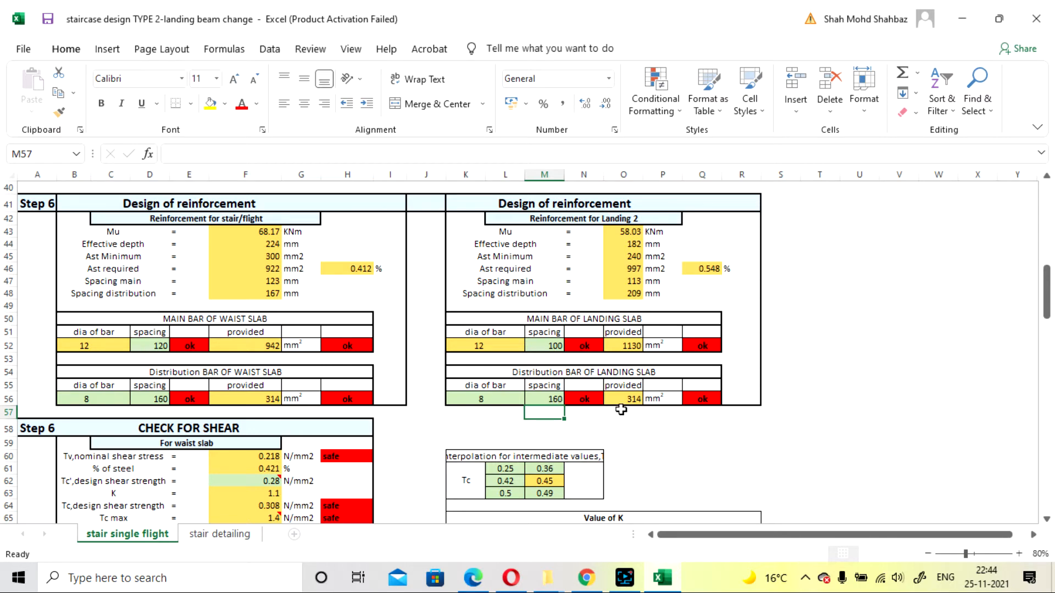
# Examine the slab reinforcement tables, the shear checks for the waist slab and landing slab 2, and the source note on design shear strength
pyautogui.scroll(-2, 801, 344)
pyautogui.scroll(1, 794, 354)
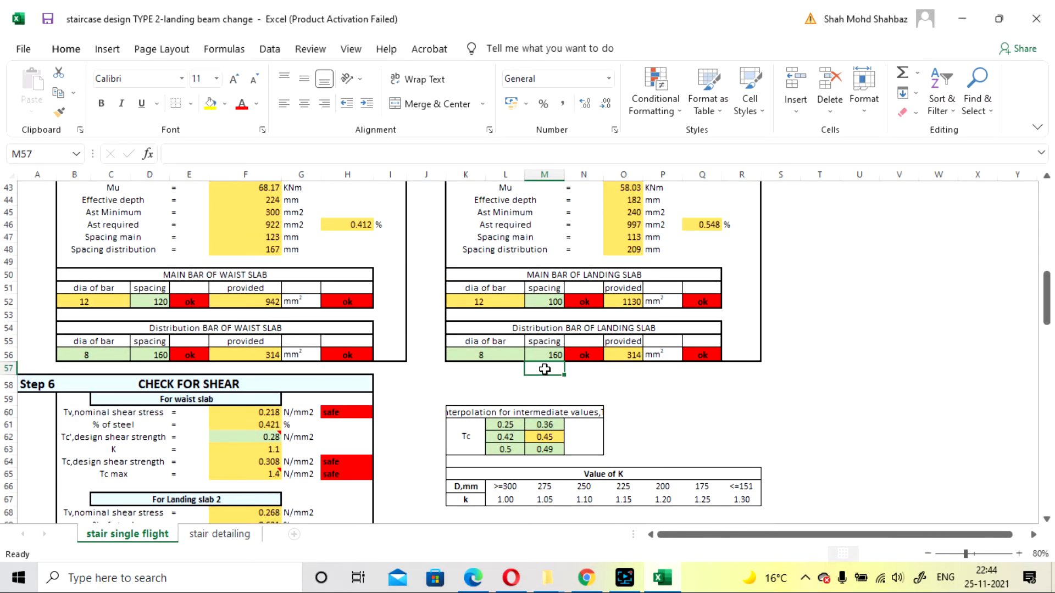
pyautogui.scroll(-1, 655, 373)
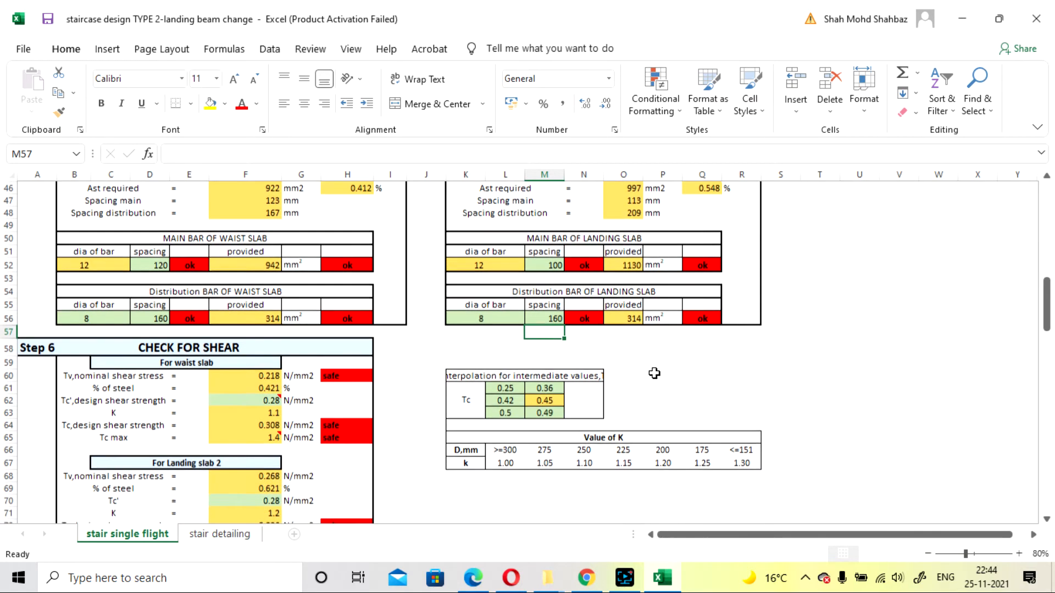
pyautogui.scroll(2, 659, 332)
pyautogui.scroll(-2, 657, 328)
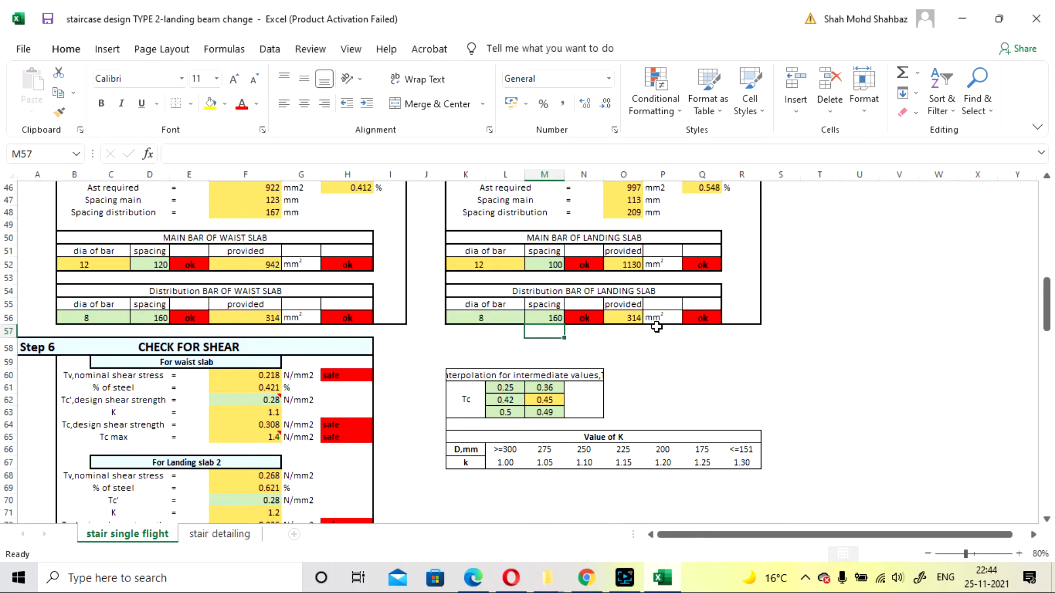
pyautogui.scroll(-1, 655, 320)
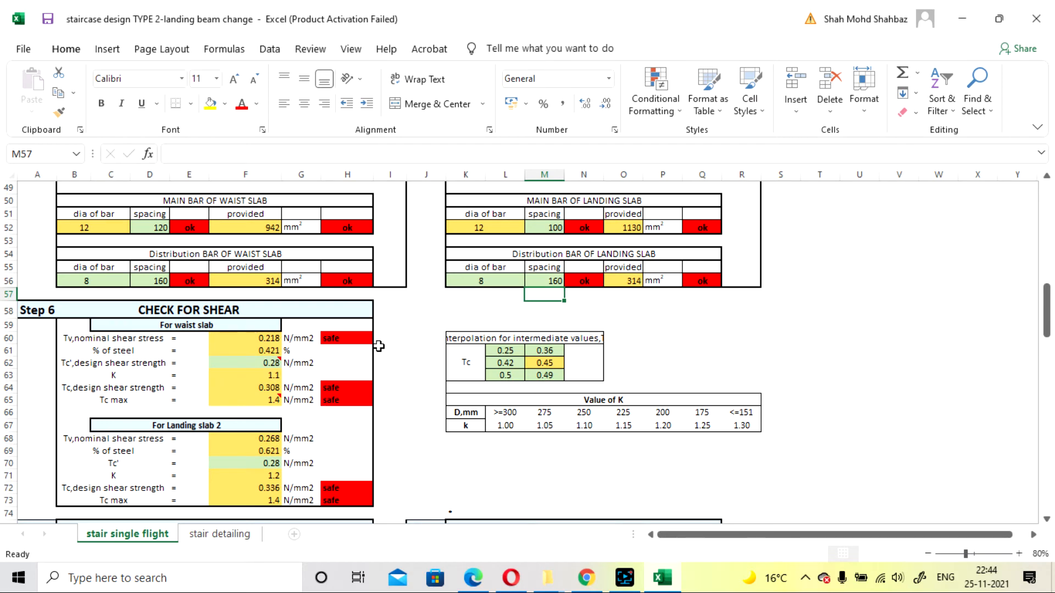
pyautogui.scroll(1, 190, 401)
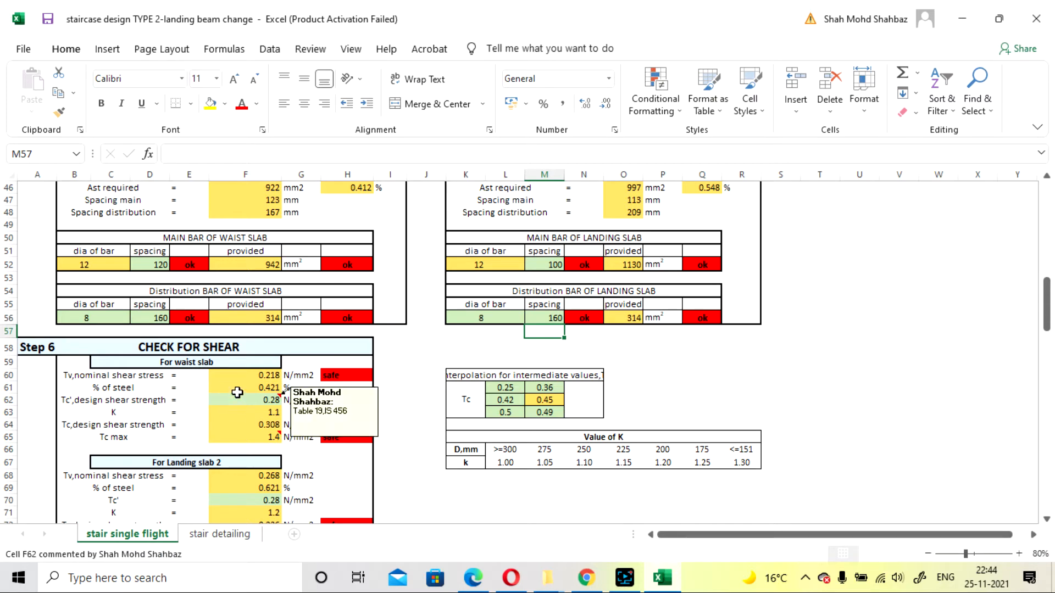
pyautogui.scroll(1, 237, 390)
pyautogui.scroll(1, 236, 389)
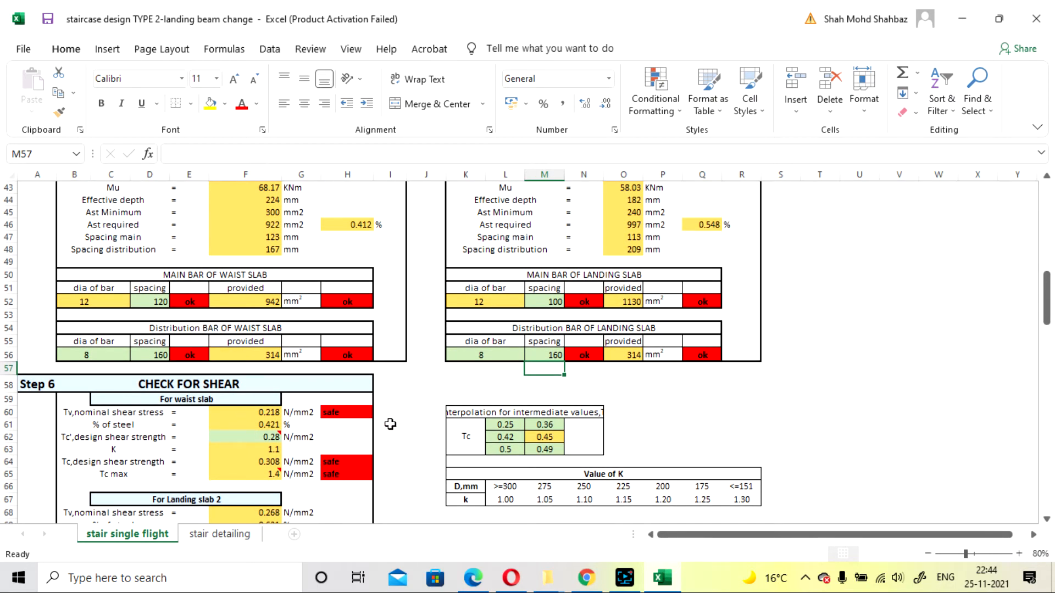
pyautogui.scroll(-1, 428, 408)
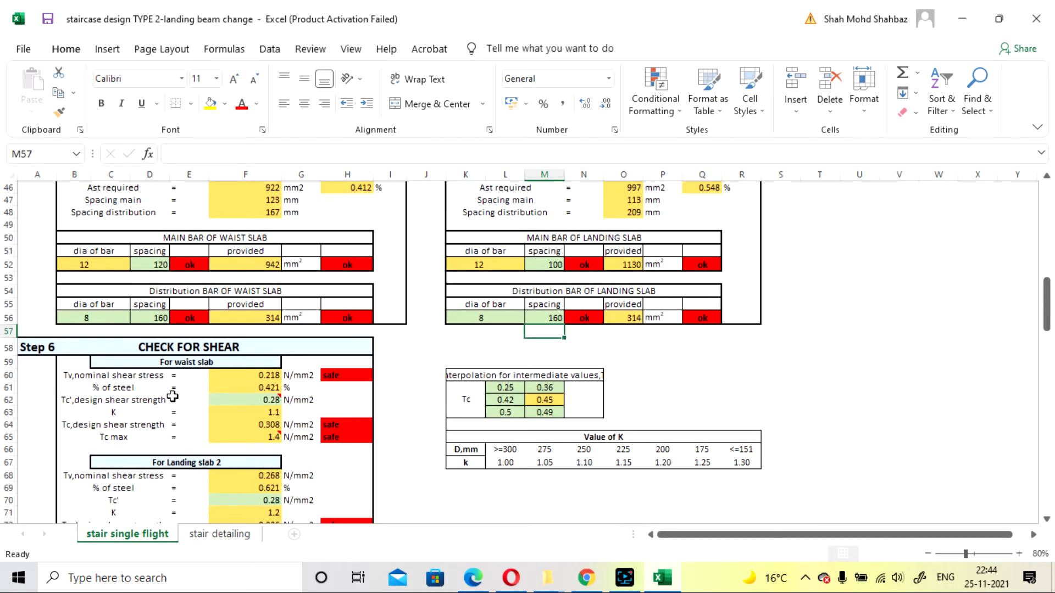
pyautogui.moveTo(233, 395)
# Switch to Edge, browse the IS.456.2000.pdf code from page 48 to page 102, and return to the Excel workbook
pyautogui.click(469, 587)
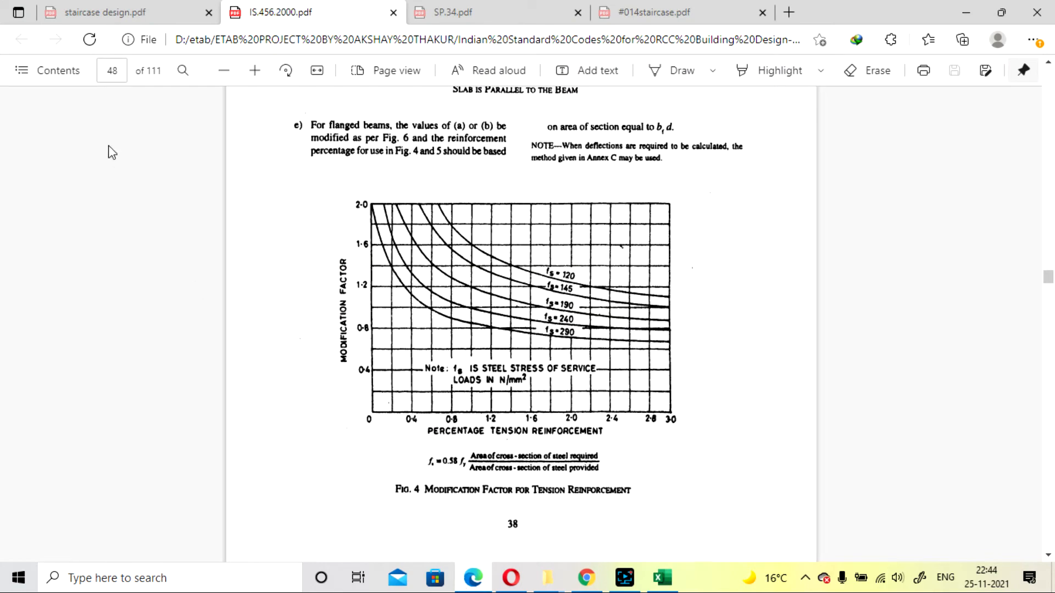
pyautogui.scroll(-5, 549, 220)
pyautogui.moveTo(1046, 275); pyautogui.dragTo(1049, 511)
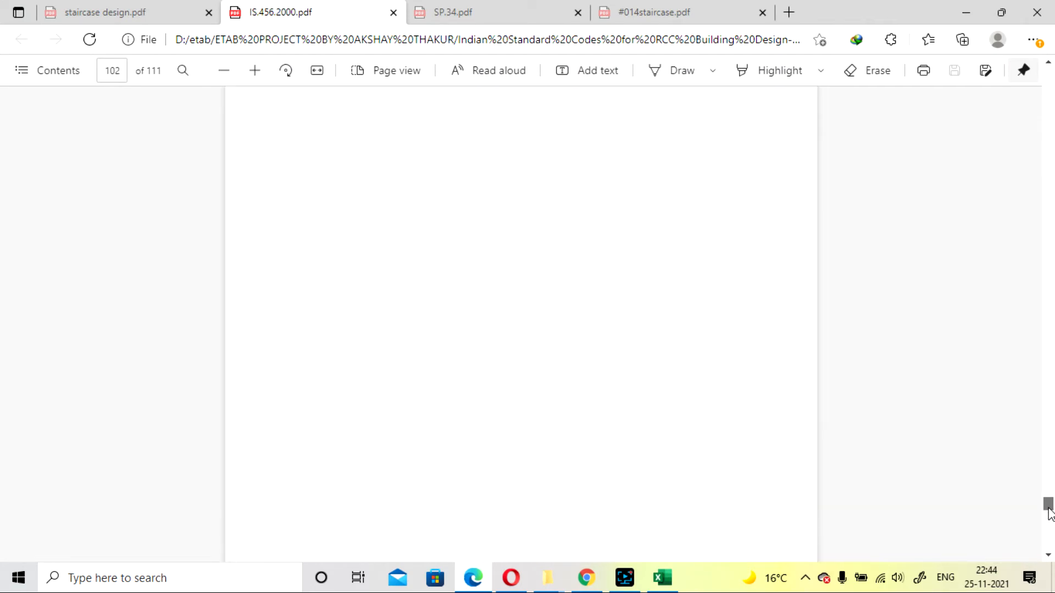
pyautogui.scroll(4, 1049, 513)
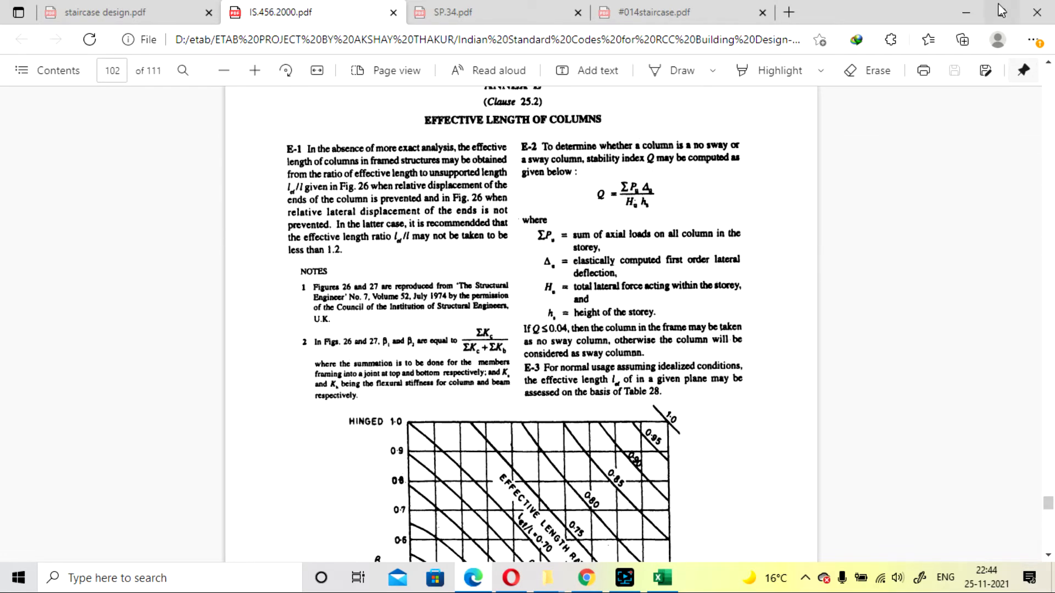
pyautogui.click(967, 13)
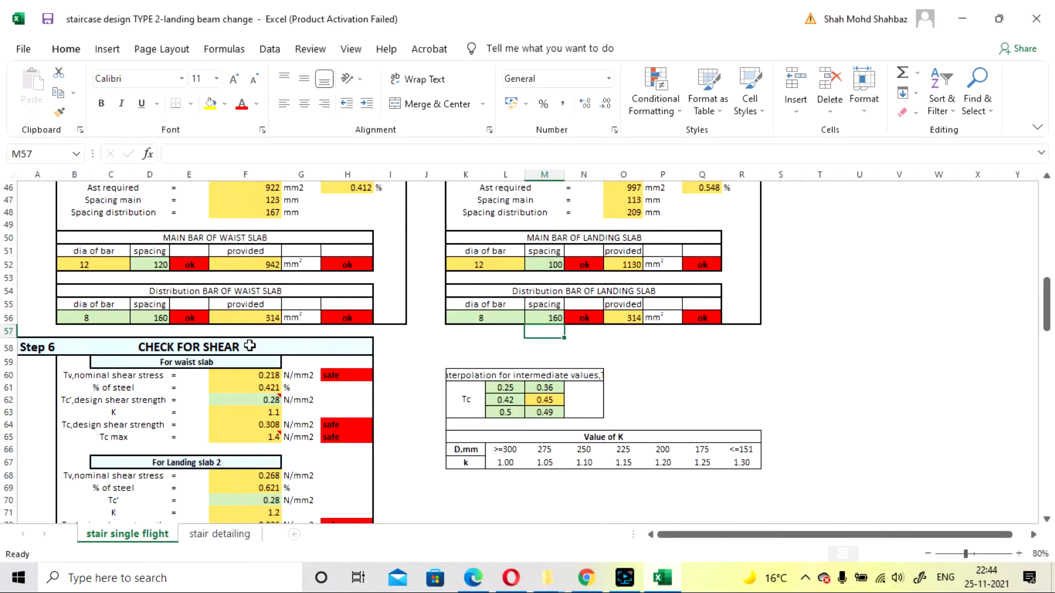
# Review the waist slab shear check and the source note attached to its Tc' design shear strength
pyautogui.scroll(-2, 265, 354)
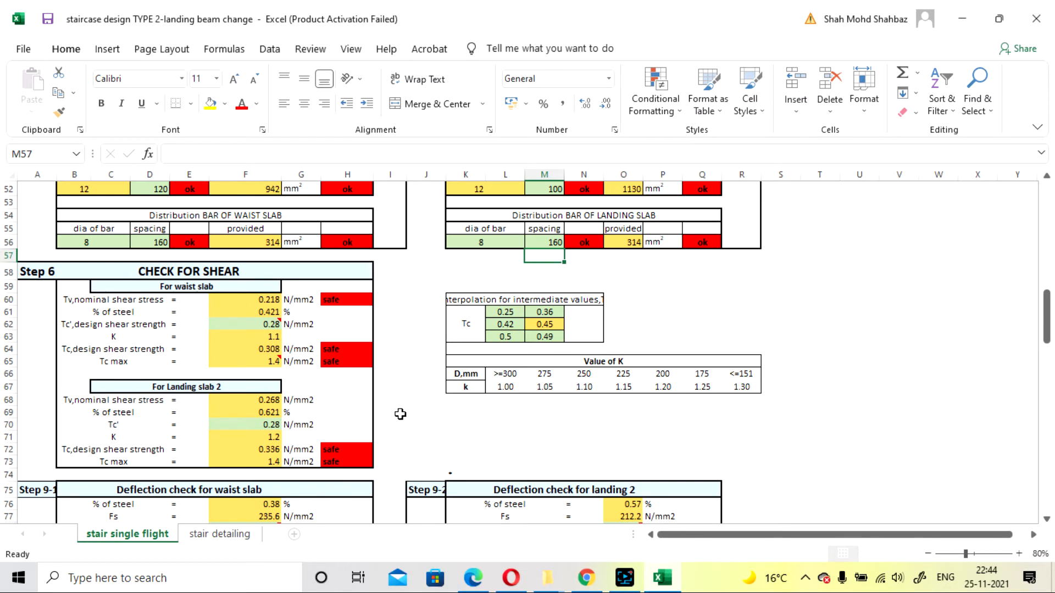
pyautogui.moveTo(277, 325)
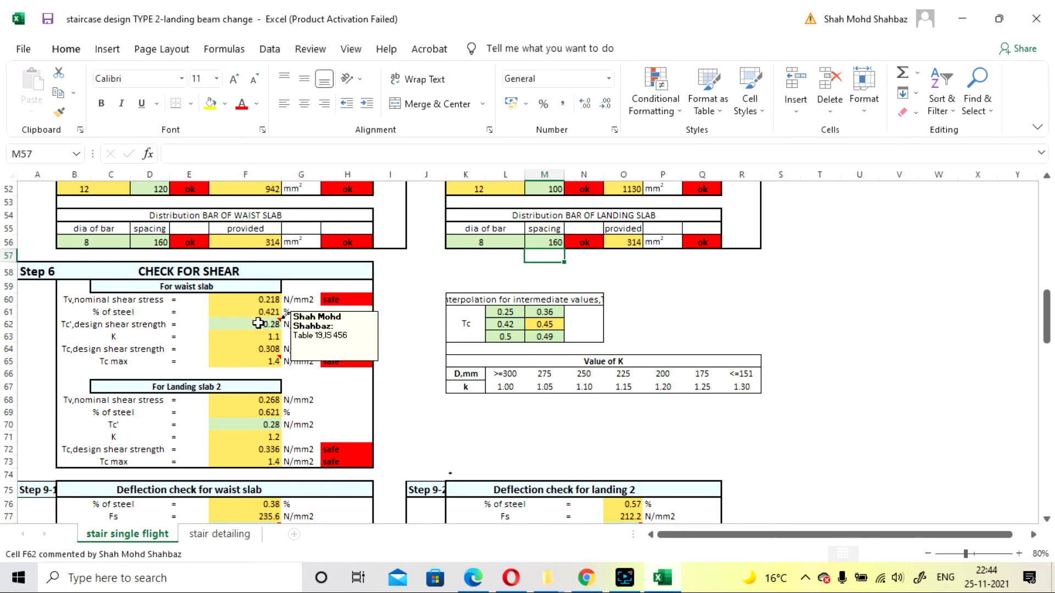
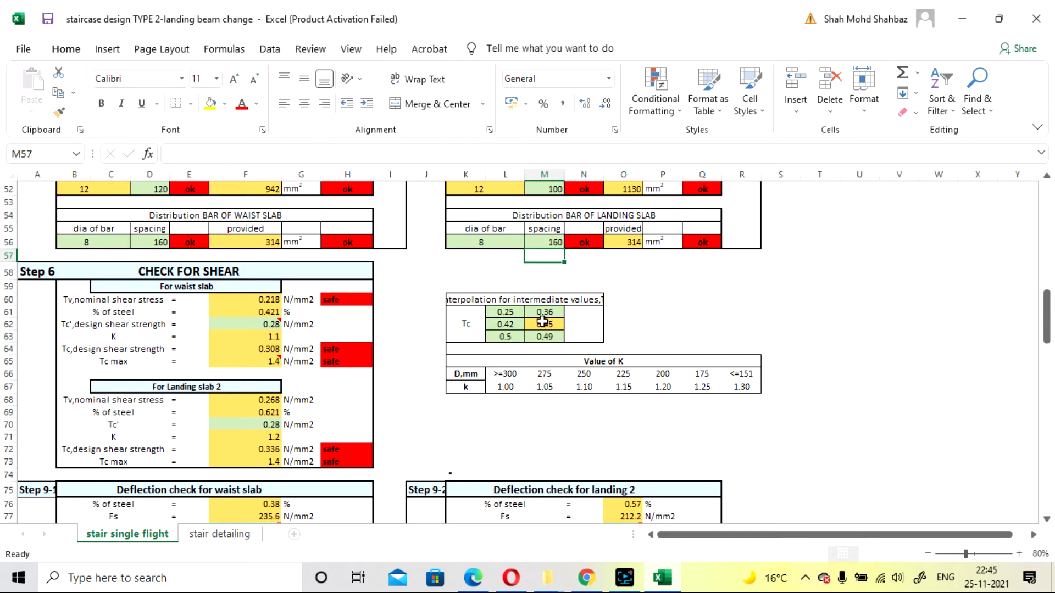
pyautogui.moveTo(229, 329)
pyautogui.click(625, 577)
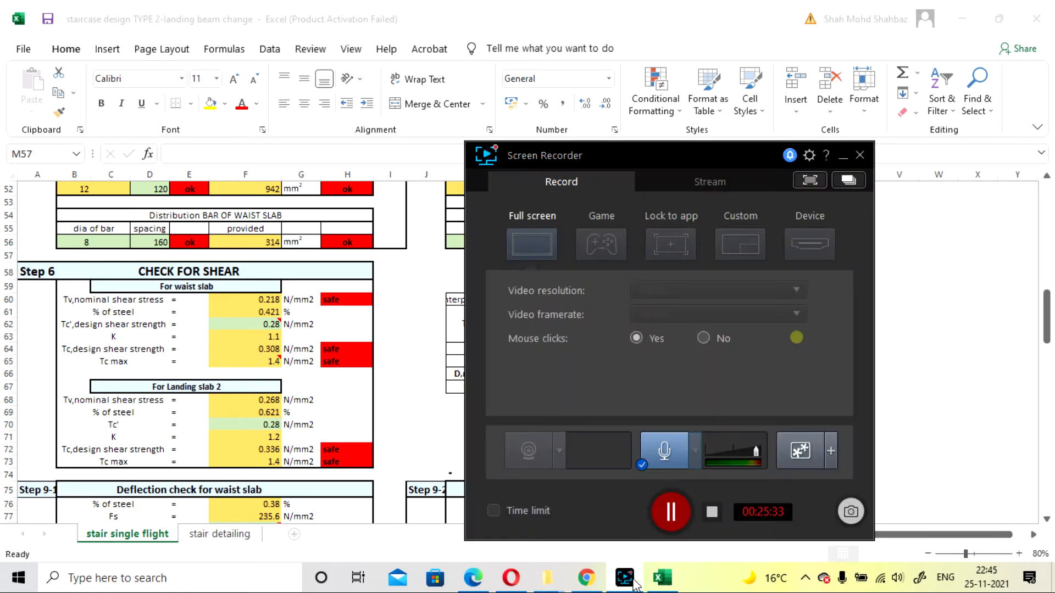
pyautogui.click(687, 516)
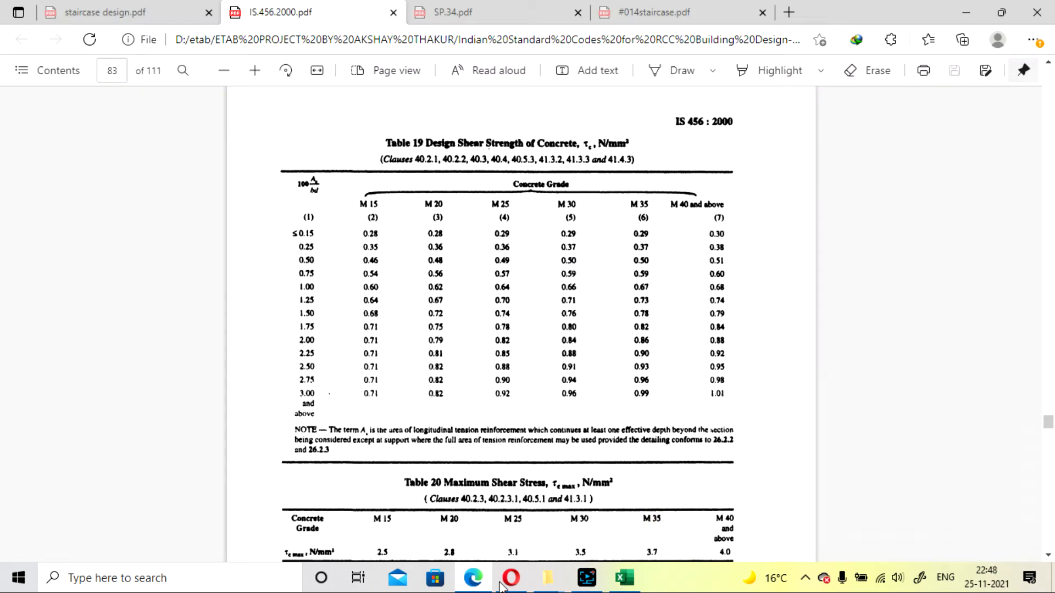
# Compare the waist slab's steel percentage in the workbook's Tc interpolation table with the rows of Table 19 in the IS 456 PDF
pyautogui.click(623, 578)
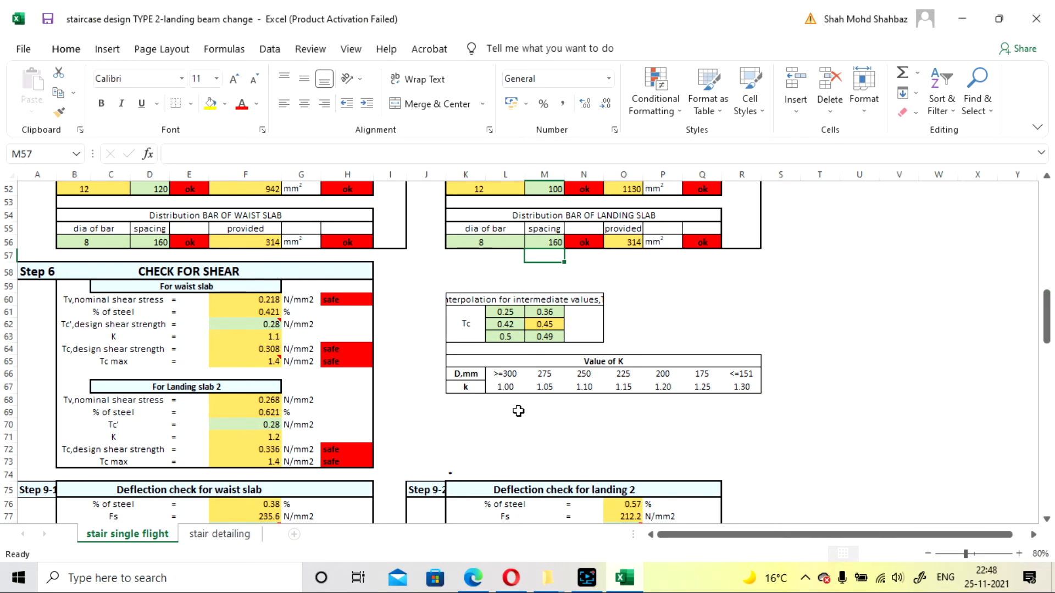
pyautogui.click(505, 325)
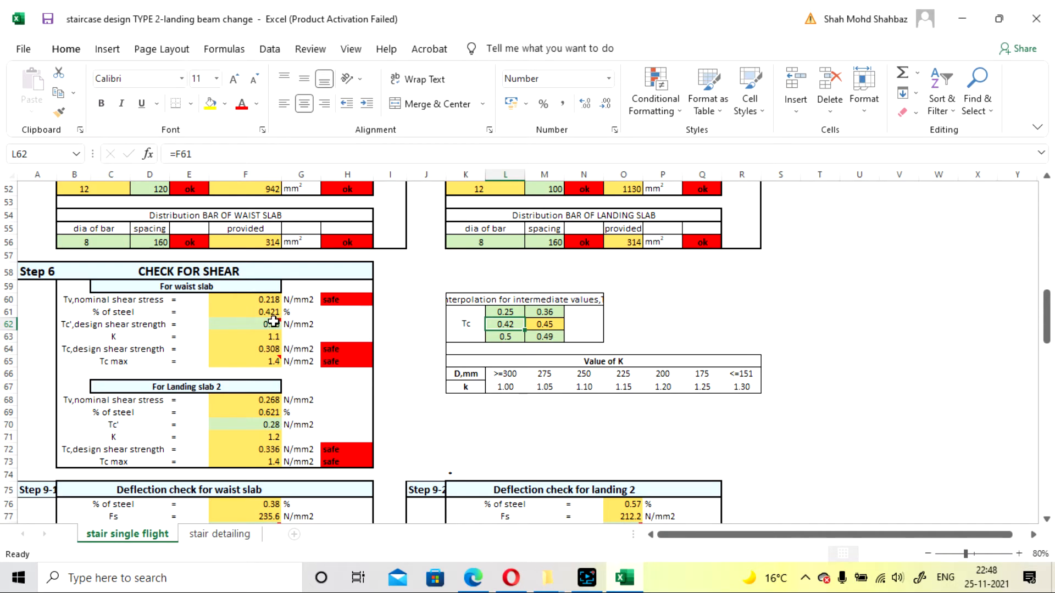
pyautogui.click(622, 586)
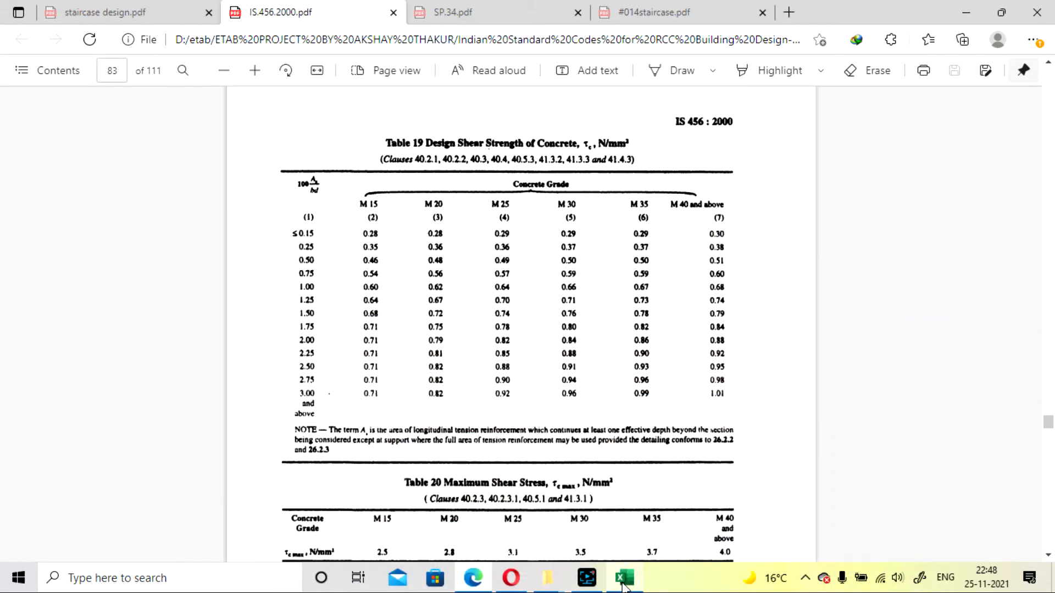
pyautogui.click(625, 586)
pyautogui.click(624, 586)
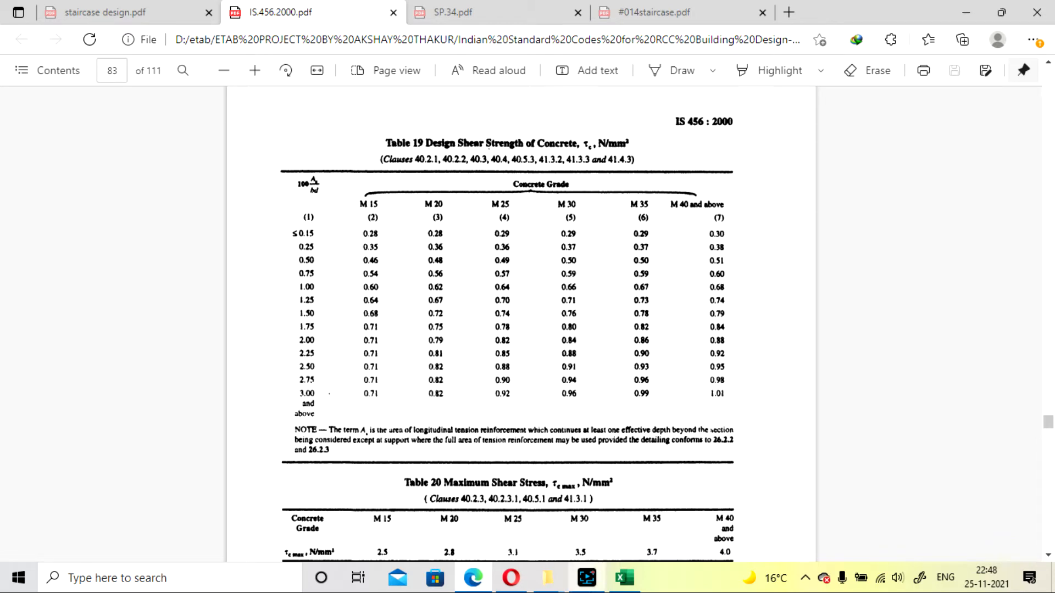
pyautogui.click(625, 578)
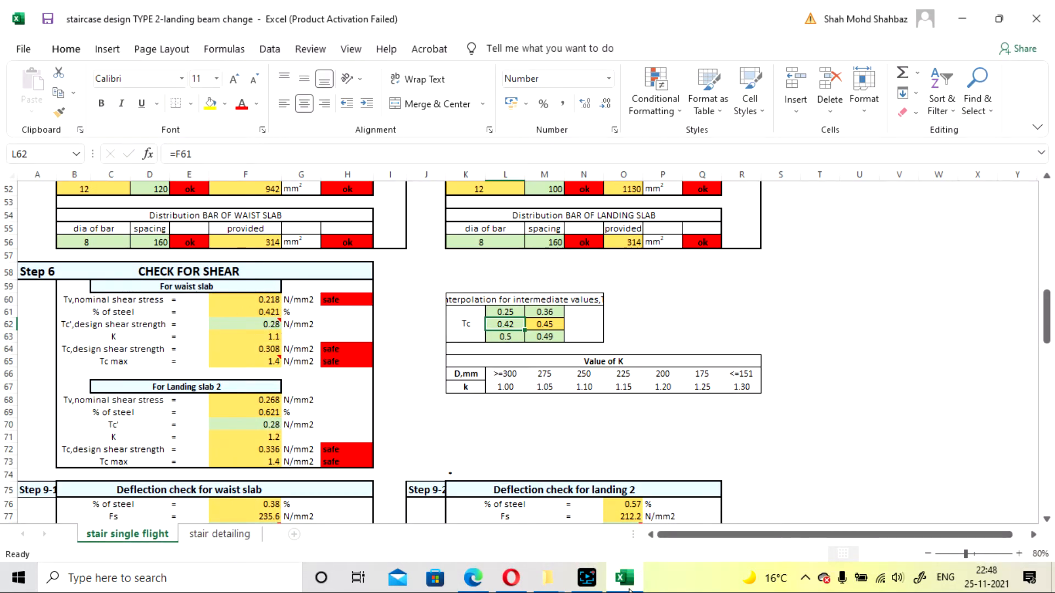
pyautogui.moveTo(629, 587)
pyautogui.click(626, 582)
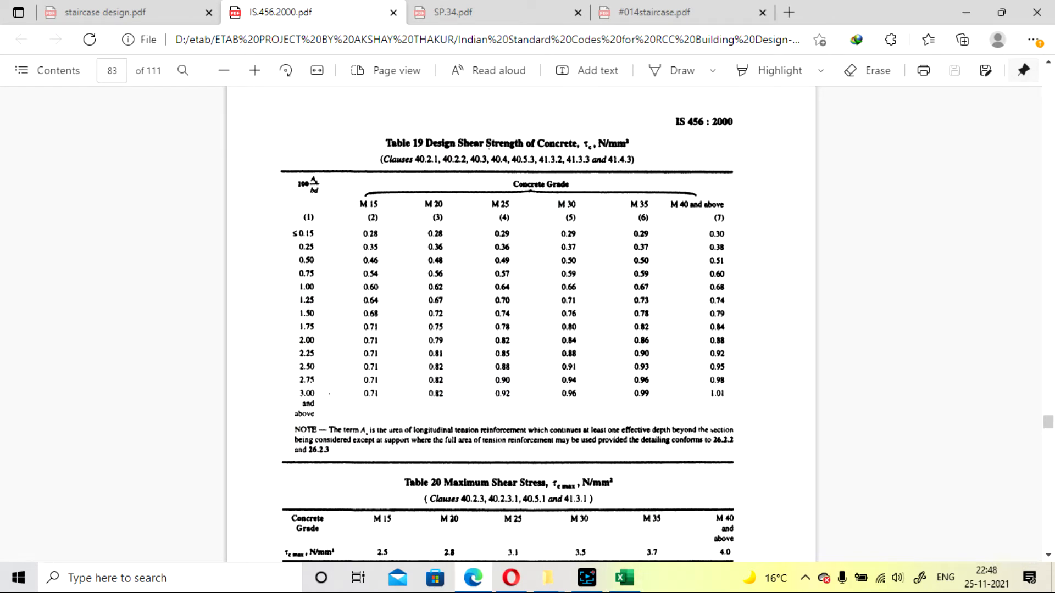
pyautogui.click(625, 577)
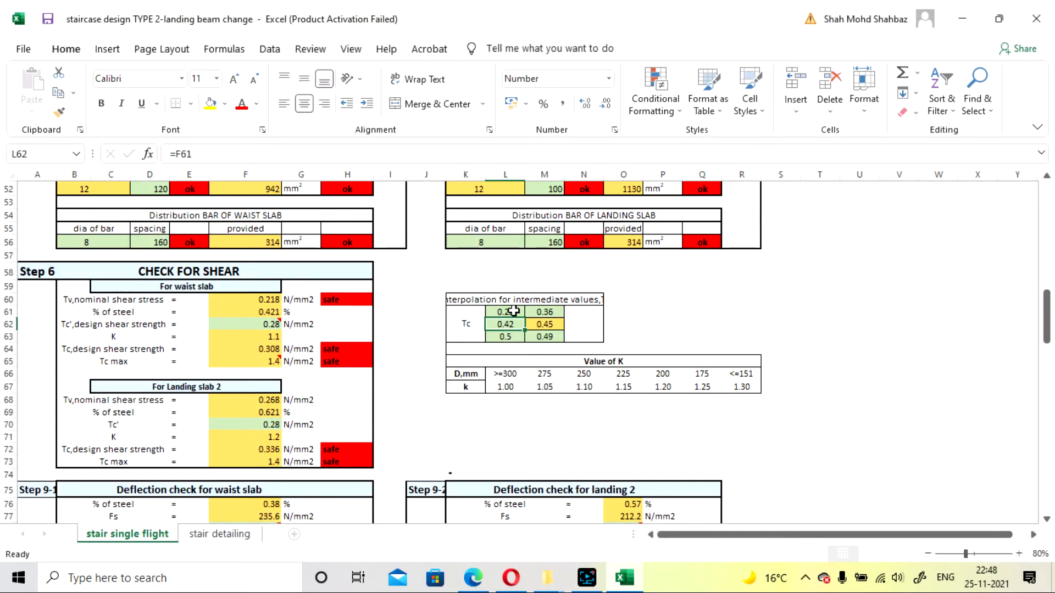
# Check the interpolation bounds against the M 20 column of IS 456 Table 19 and set the Tc value for 0.5 to 0.48
pyautogui.click(506, 335)
pyautogui.click(513, 311)
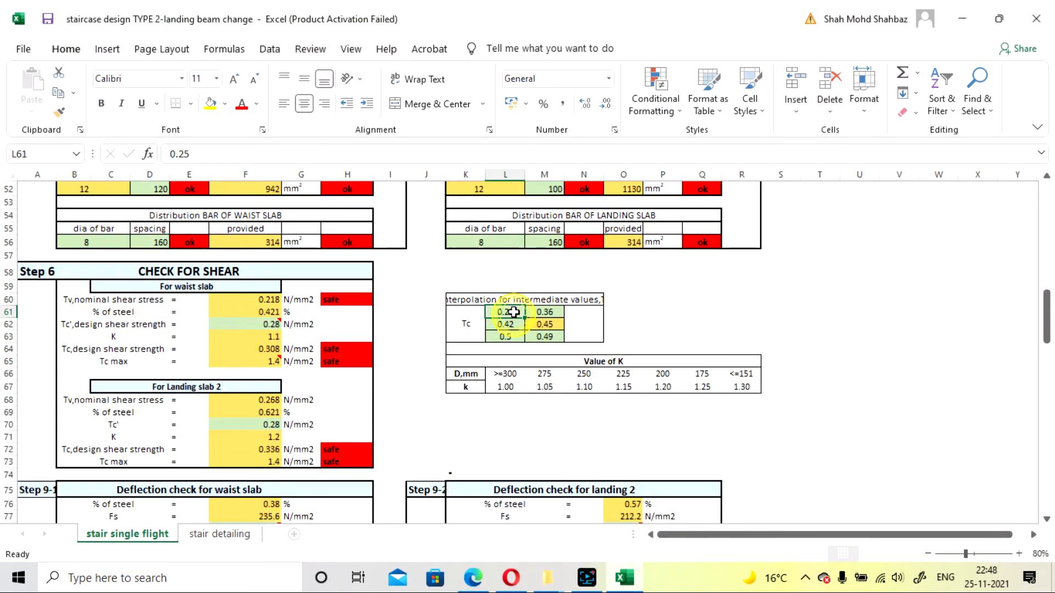
pyautogui.click(556, 311)
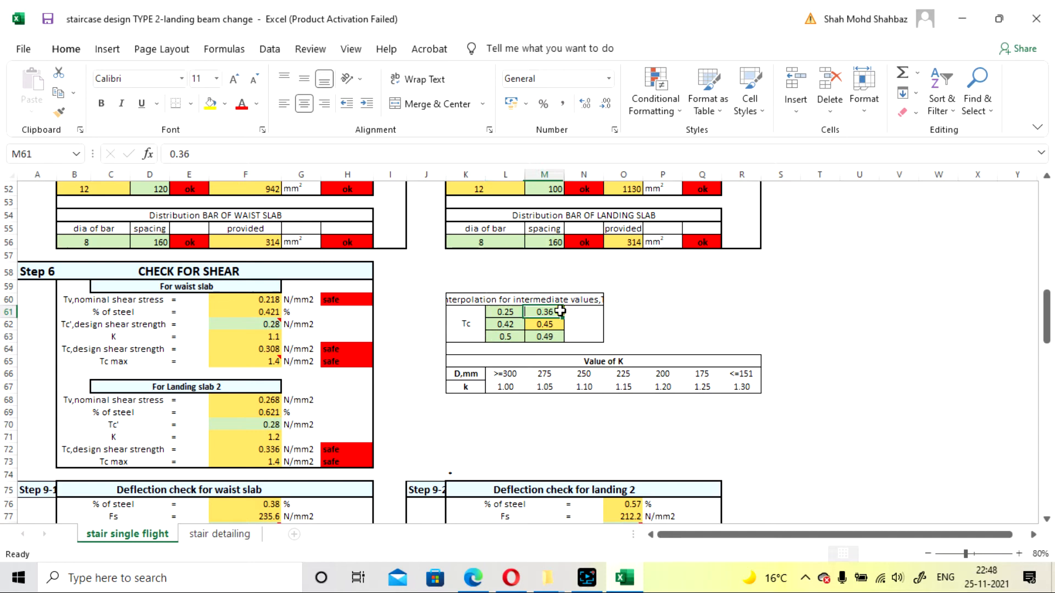
pyautogui.click(626, 587)
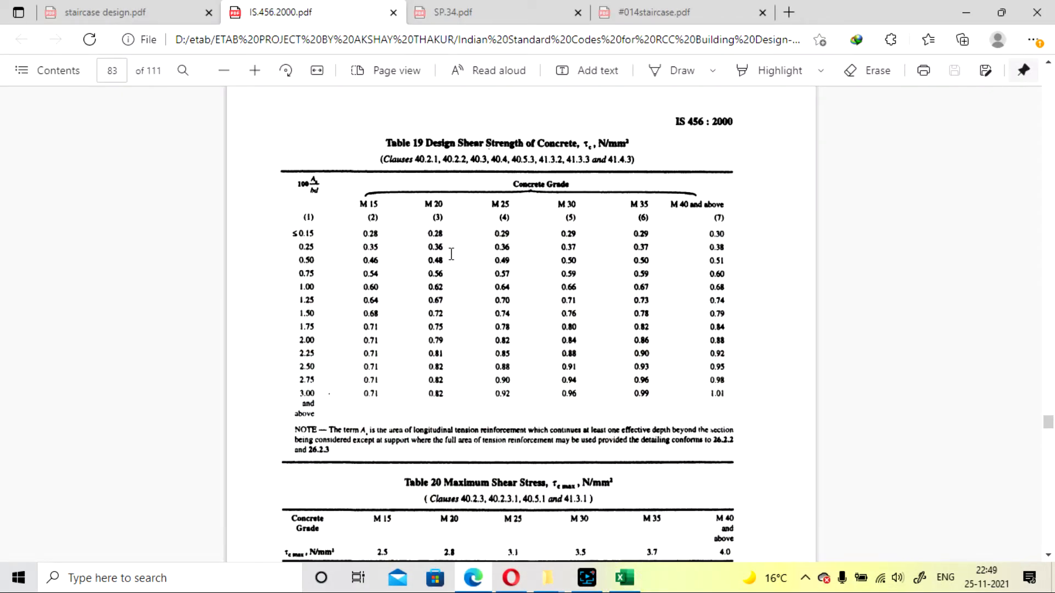
pyautogui.click(625, 578)
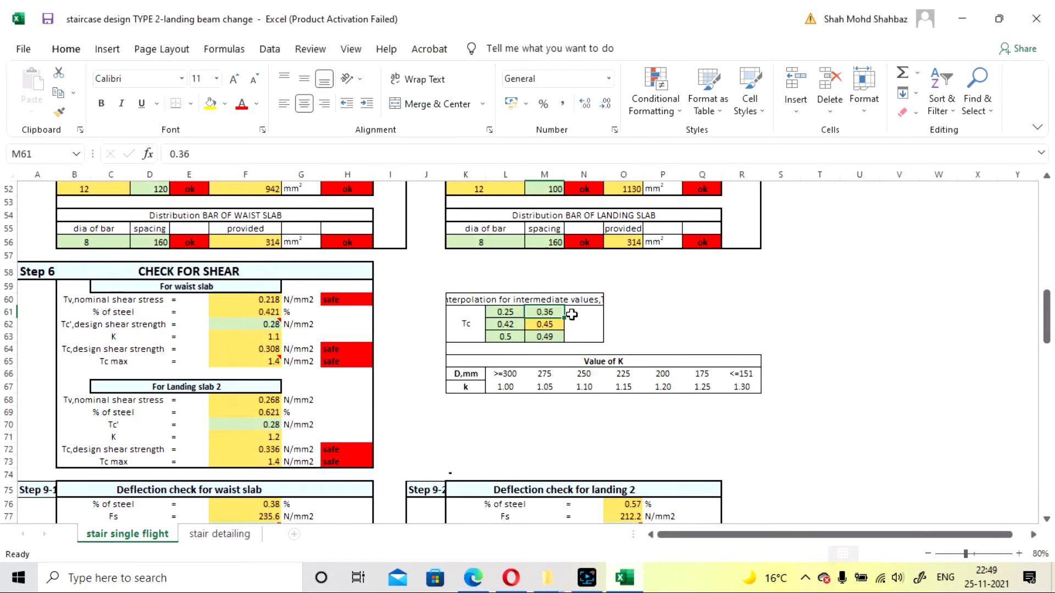
pyautogui.doubleClick(545, 336)
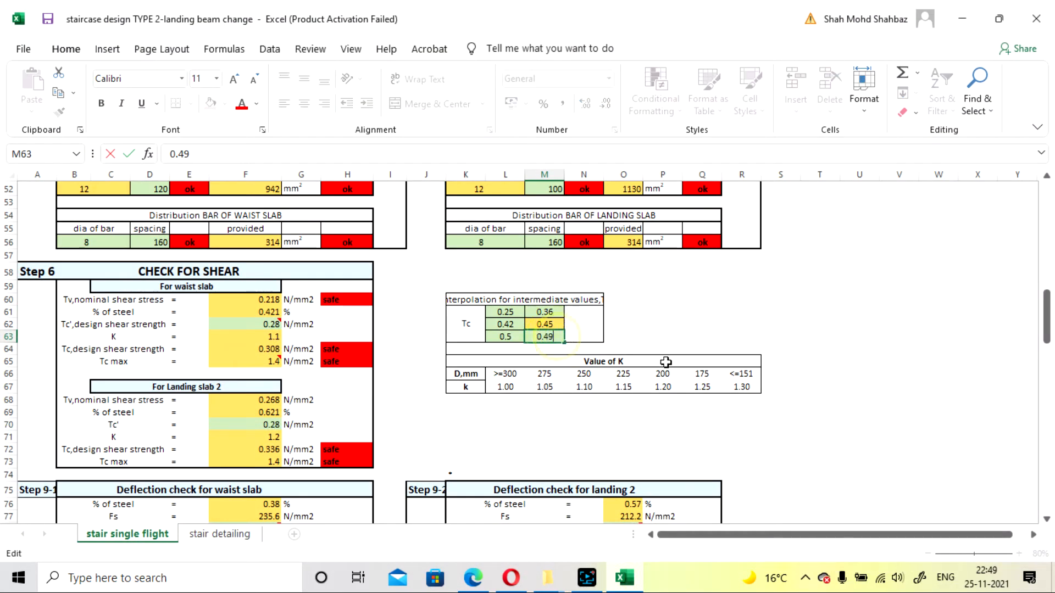
pyautogui.write('8')
pyautogui.press('Return')
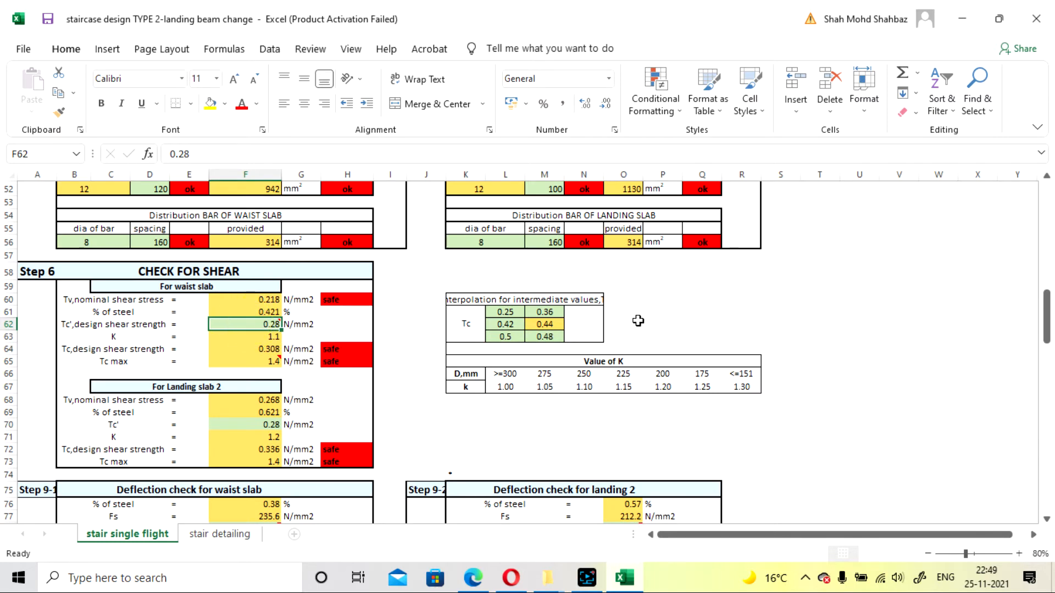
# Set the waist slab's Tc' design shear strength to 0.44 N/mm2
pyautogui.write('0')
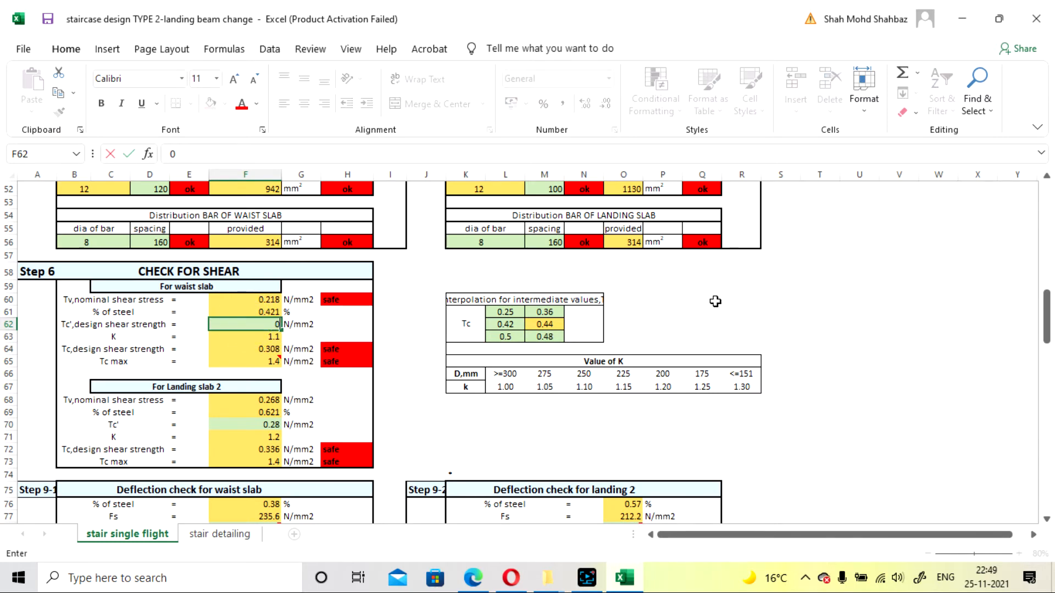
pyautogui.press('Return')
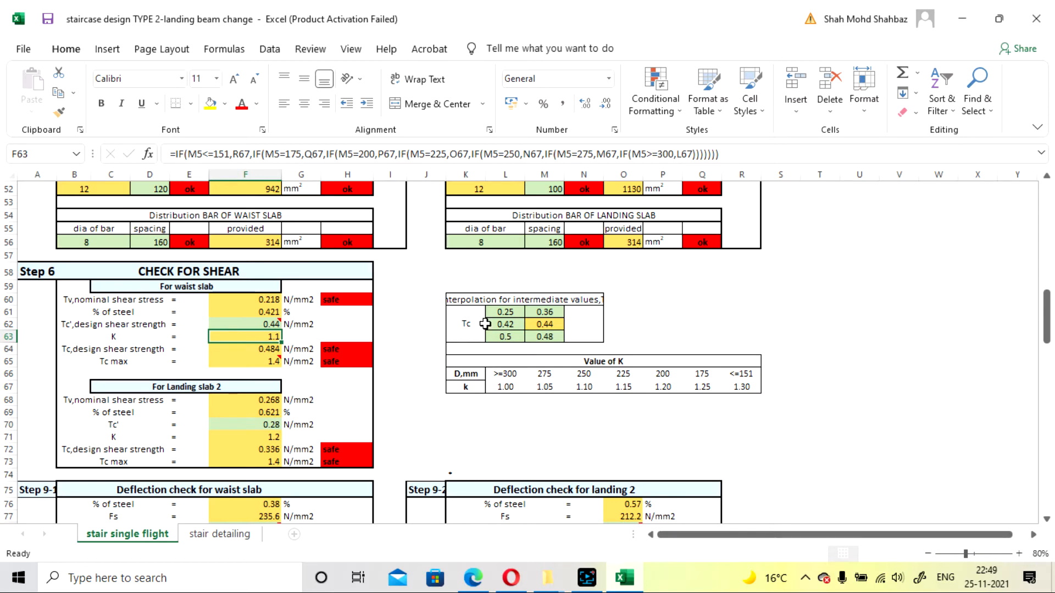
pyautogui.click(813, 412)
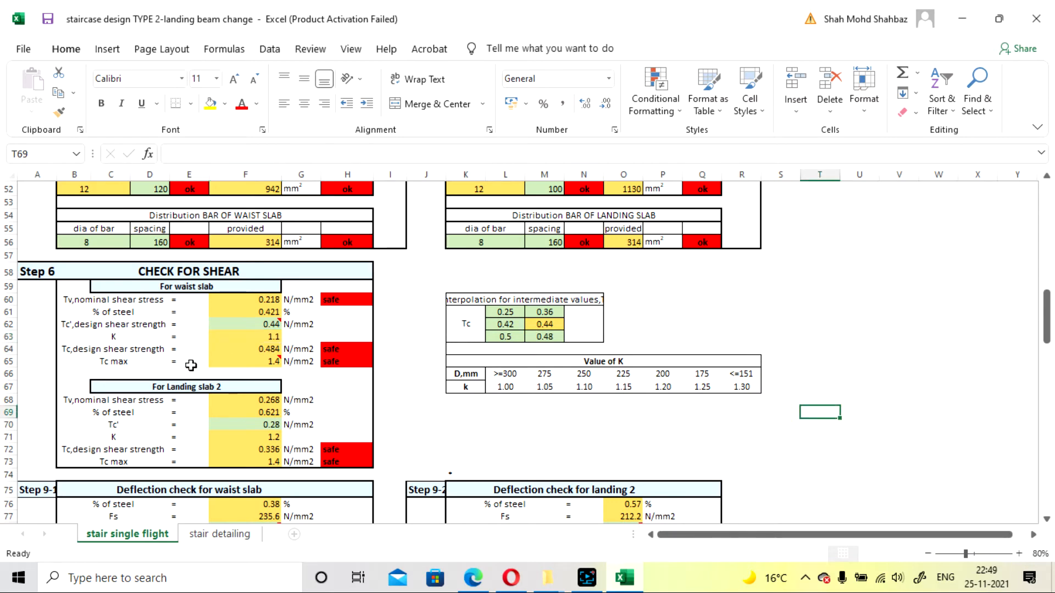
# Inspect the formulas behind the waist slab's design shear strength and its Tc max safety check
pyautogui.click(217, 348)
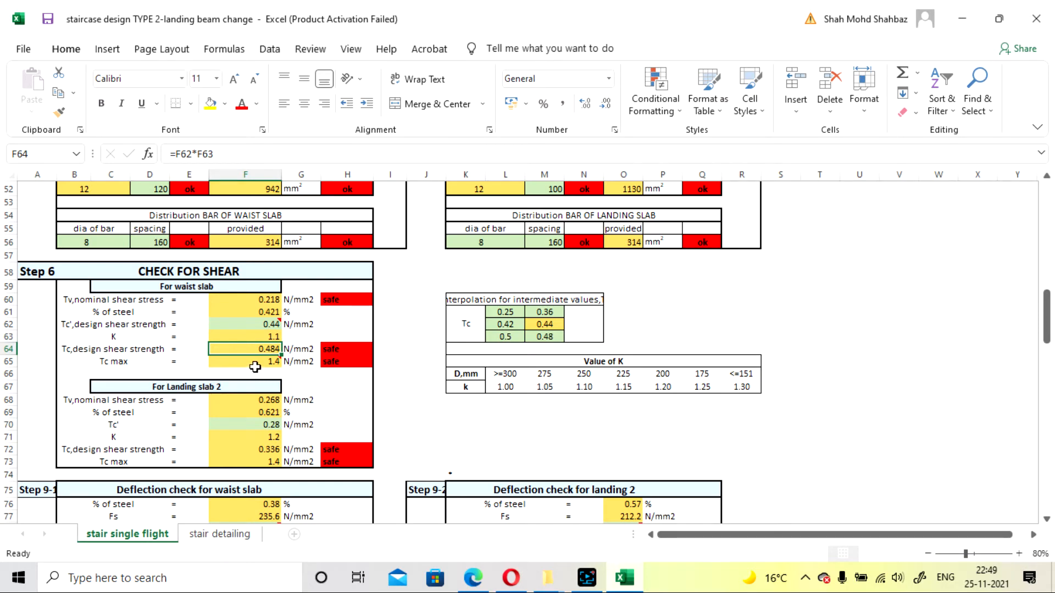
pyautogui.click(345, 368)
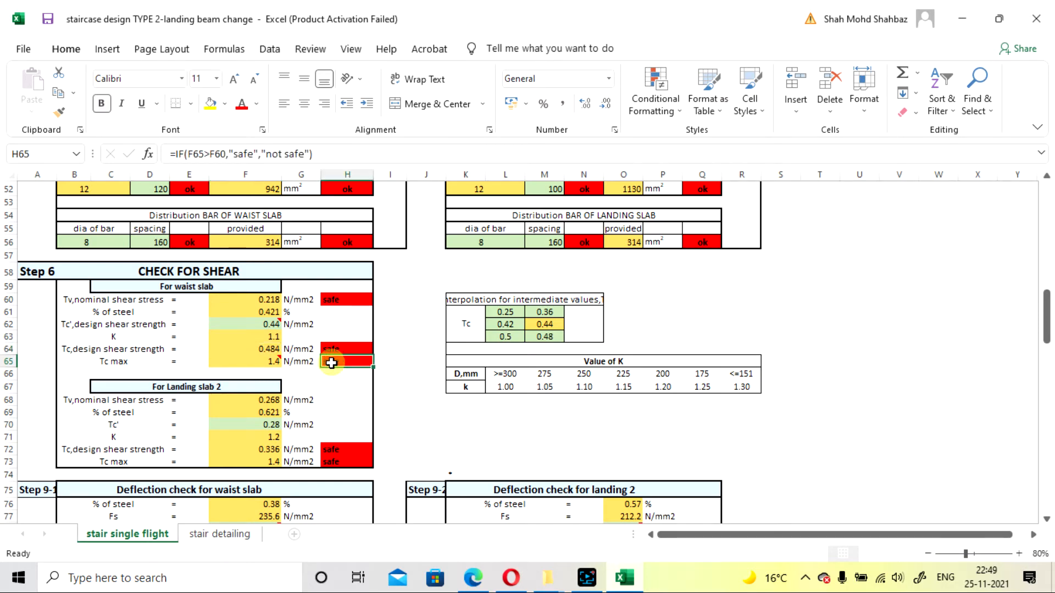
pyautogui.click(225, 154)
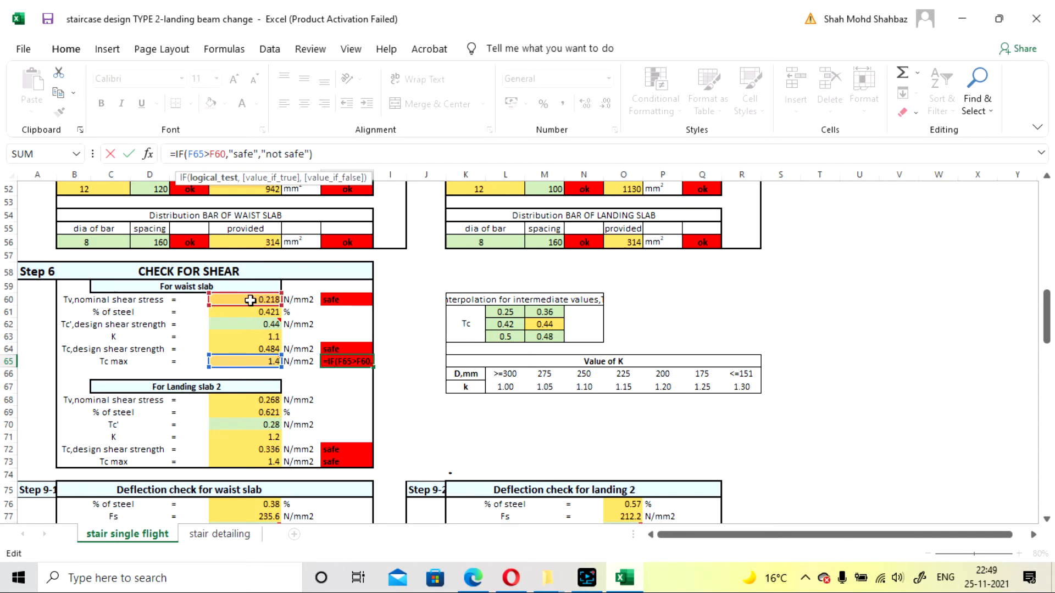
pyautogui.press('Return')
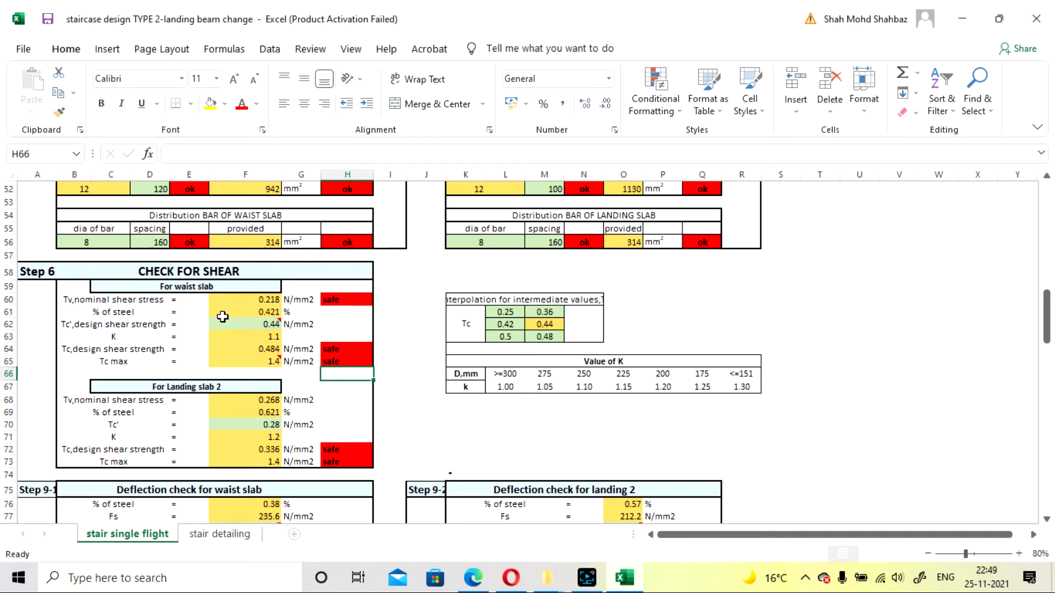
# Read the source note on the waist slab's Tc' and consult Table 19 in the IS 456 PDF
pyautogui.moveTo(227, 325)
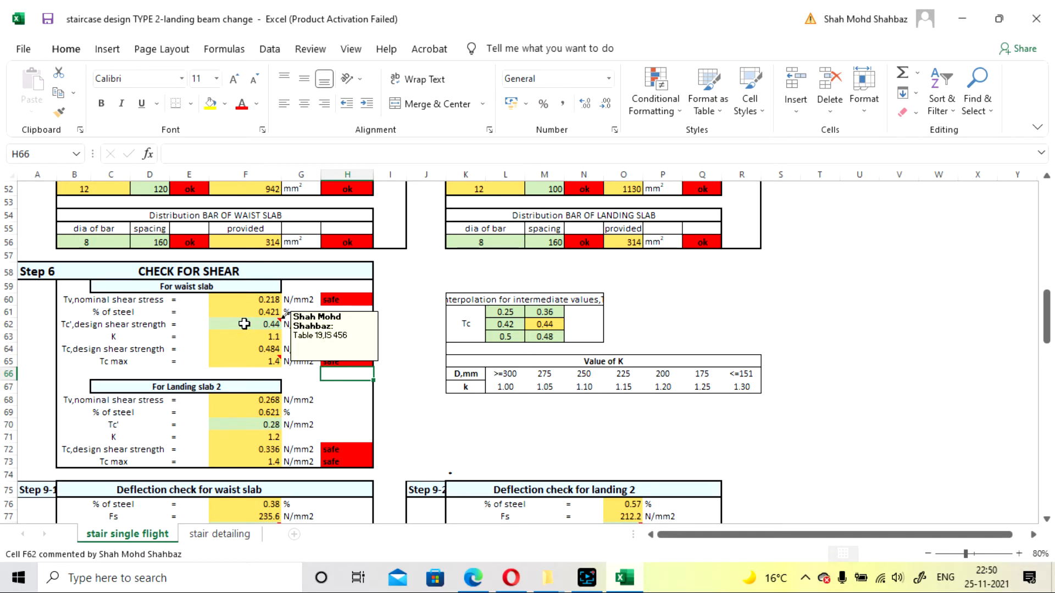
pyautogui.click(473, 585)
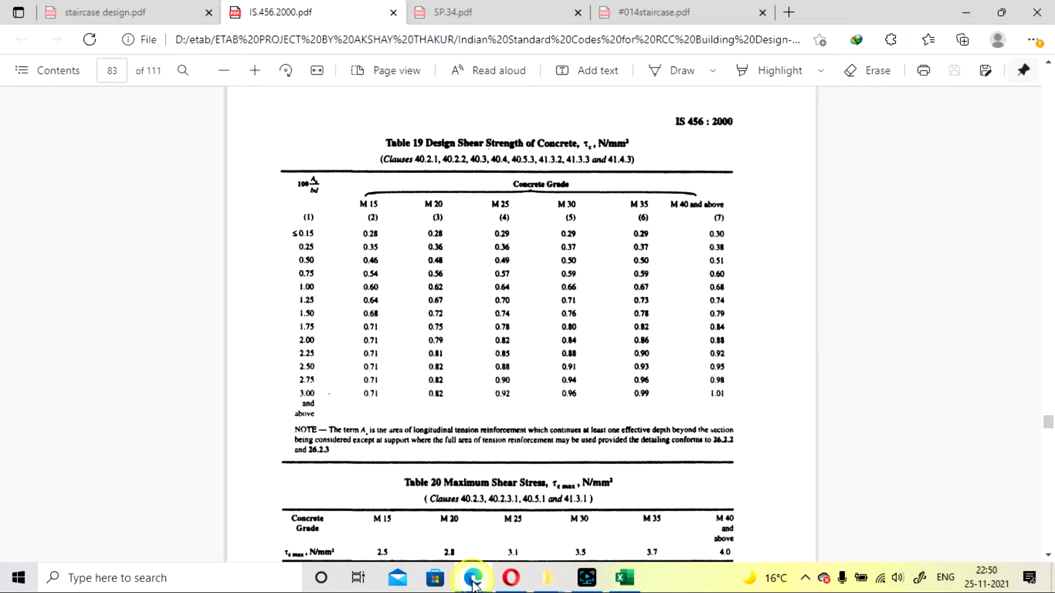
pyautogui.click(473, 585)
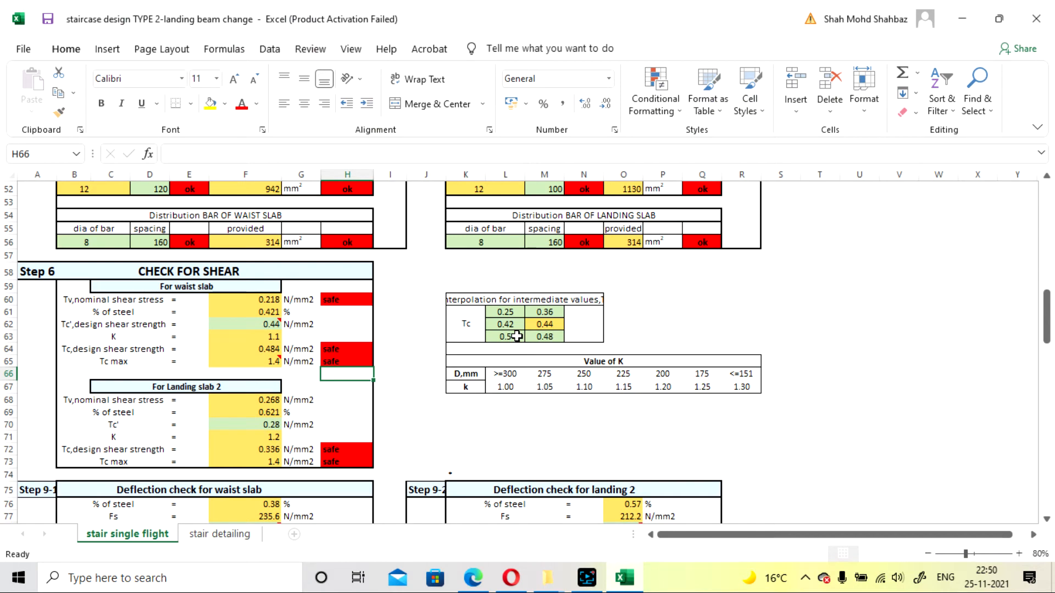
pyautogui.scroll(-1, 462, 374)
pyautogui.click(588, 584)
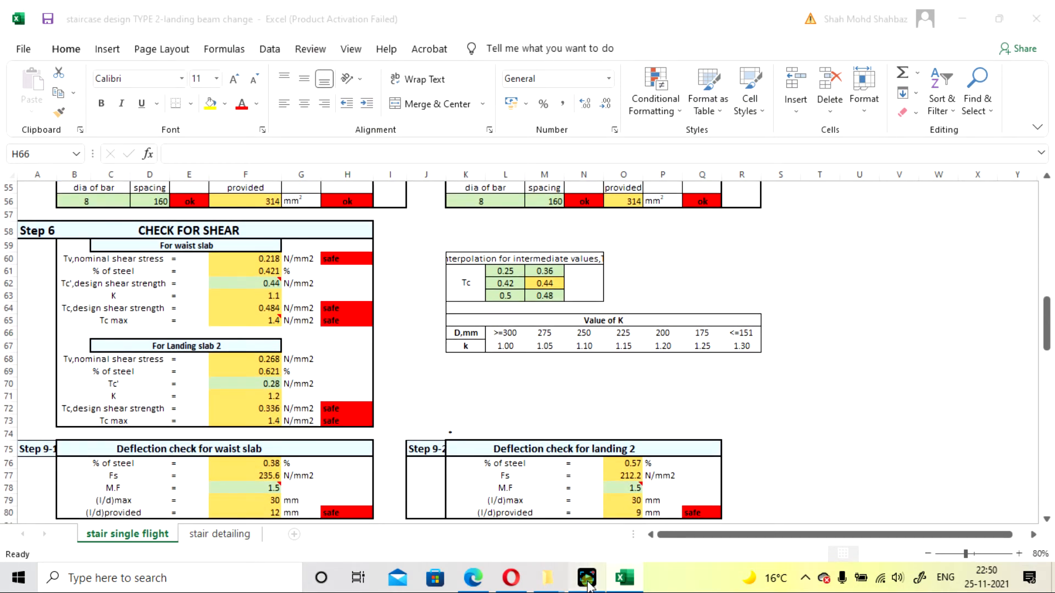
pyautogui.click(671, 508)
# Inspect the formula for landing slab 2's nominal shear stress Tv and trace its referenced shear force and effective depth cells
pyautogui.scroll(-1, 311, 364)
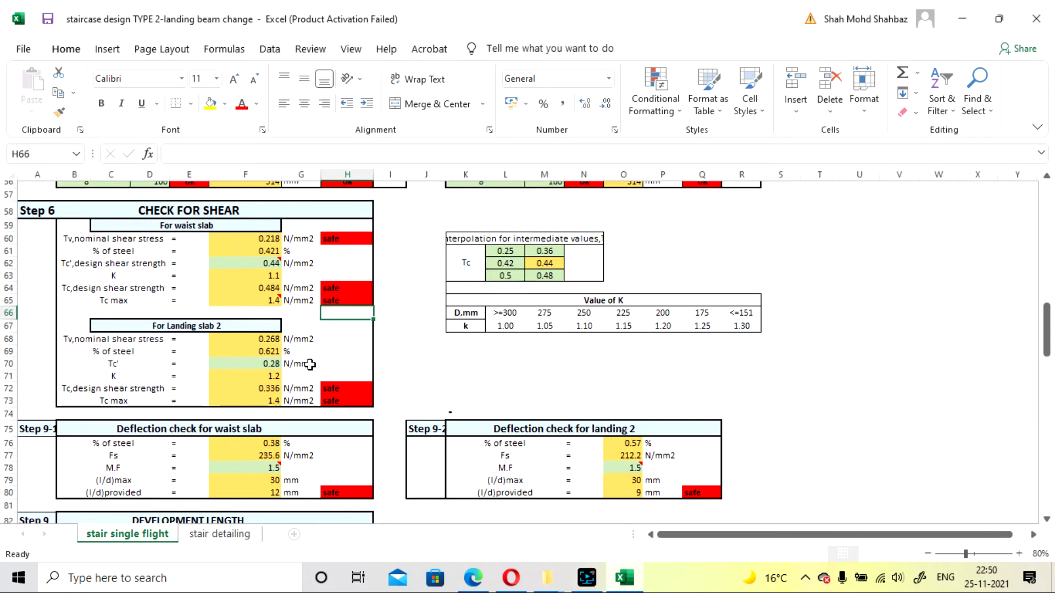
pyautogui.scroll(-1, 311, 365)
pyautogui.scroll(2, 264, 365)
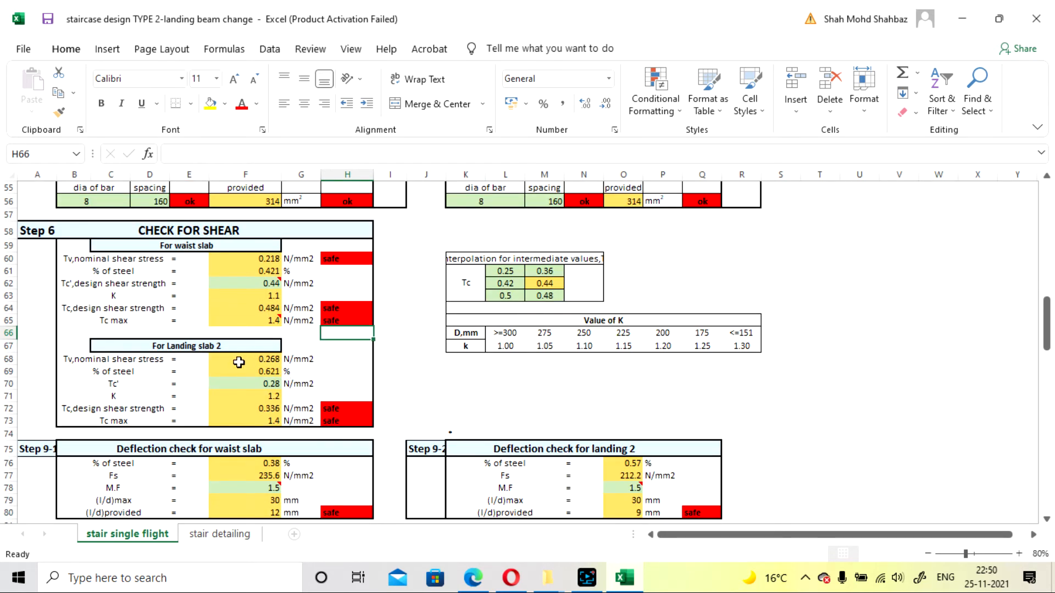
pyautogui.click(239, 362)
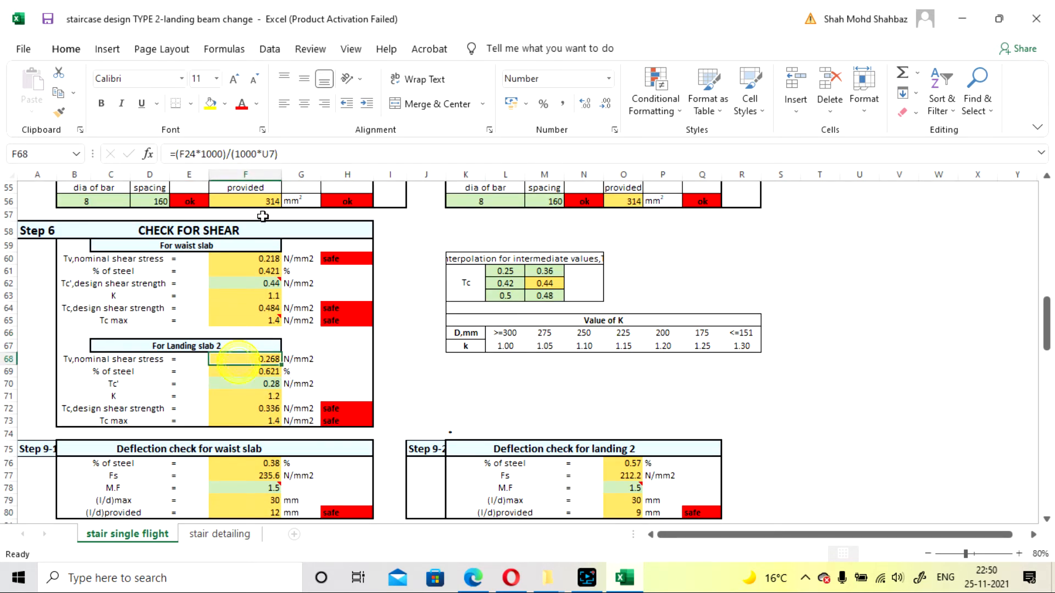
pyautogui.click(293, 153)
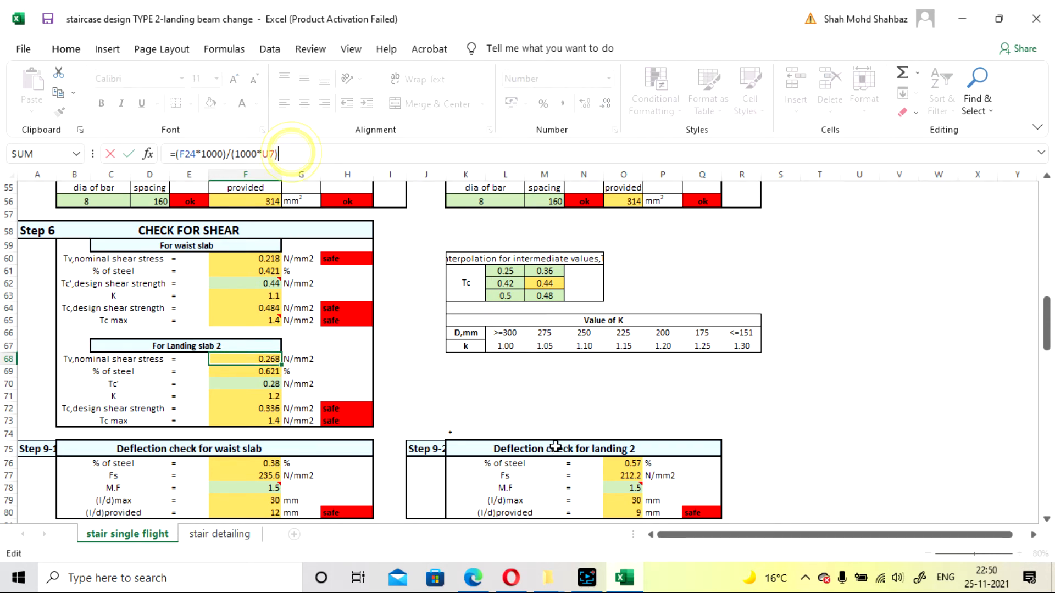
pyautogui.scroll(18, 555, 438)
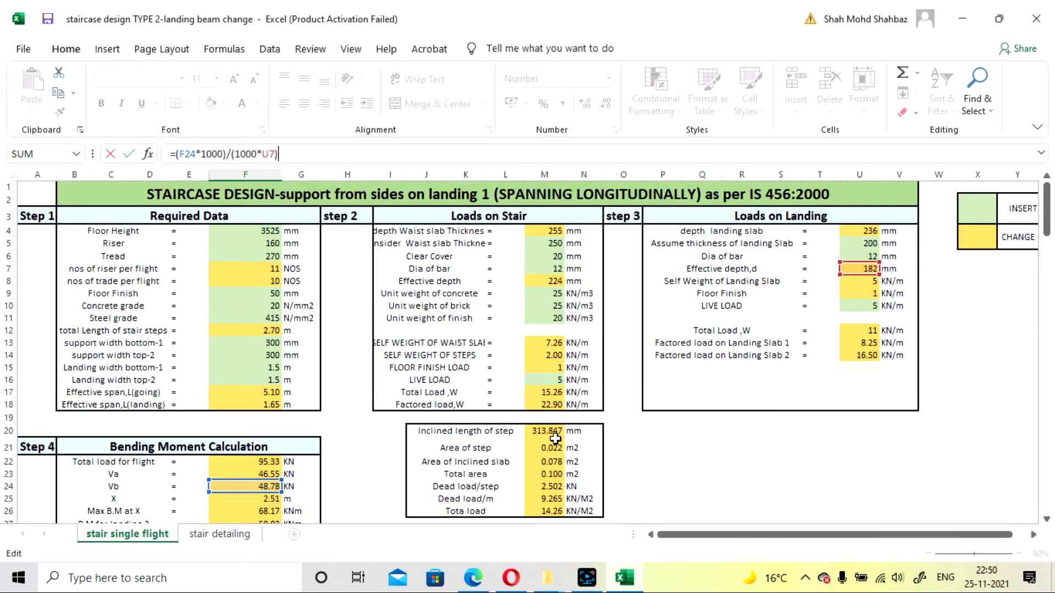
pyautogui.scroll(-12, 616, 404)
pyautogui.scroll(-3, 616, 403)
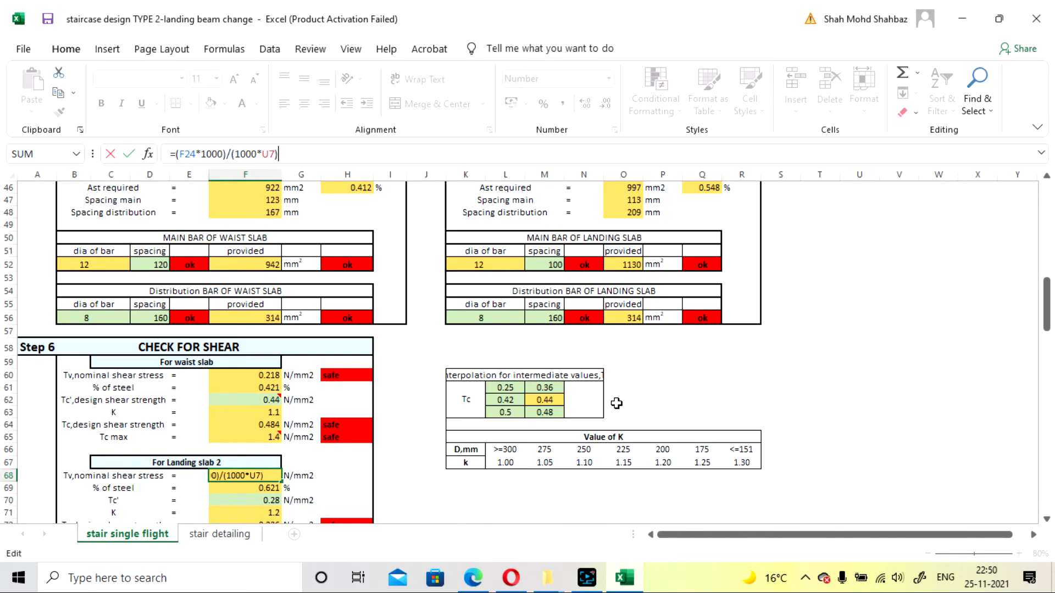
pyautogui.scroll(-2, 616, 403)
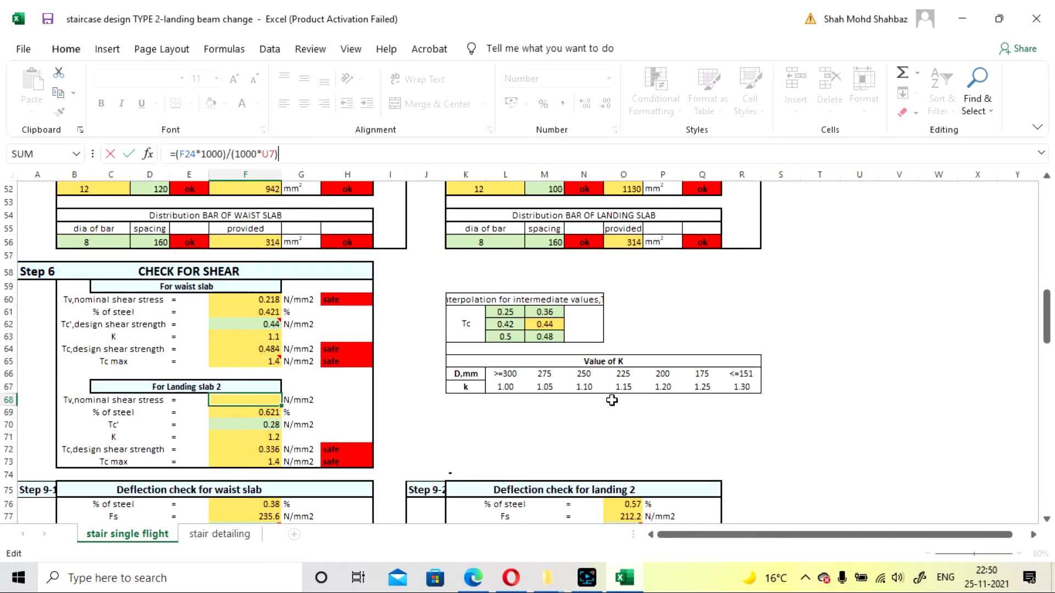
pyautogui.scroll(-1, 610, 402)
pyautogui.press('Return')
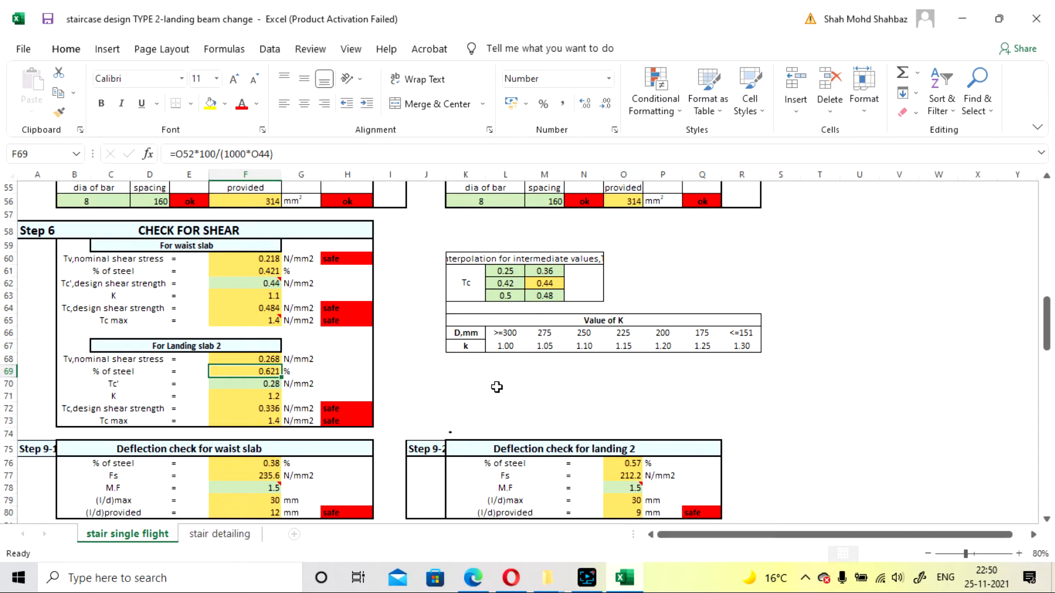
# Check landing slab 2's Tc' input and consult Table 19 in the IS 456 PDF for the bounds around its steel percentage
pyautogui.click(240, 386)
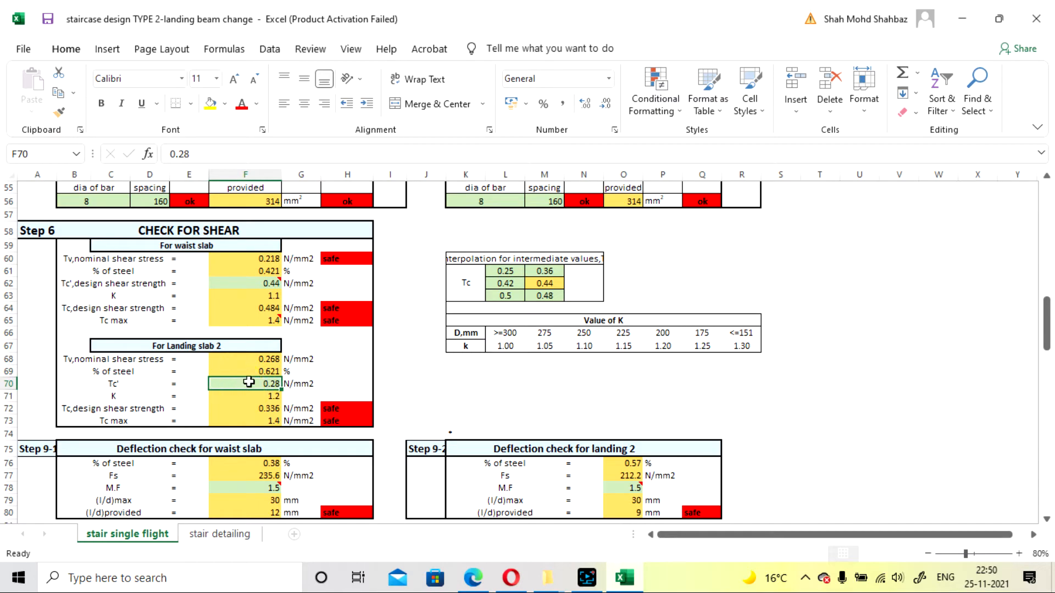
pyautogui.click(461, 585)
pyautogui.click(462, 584)
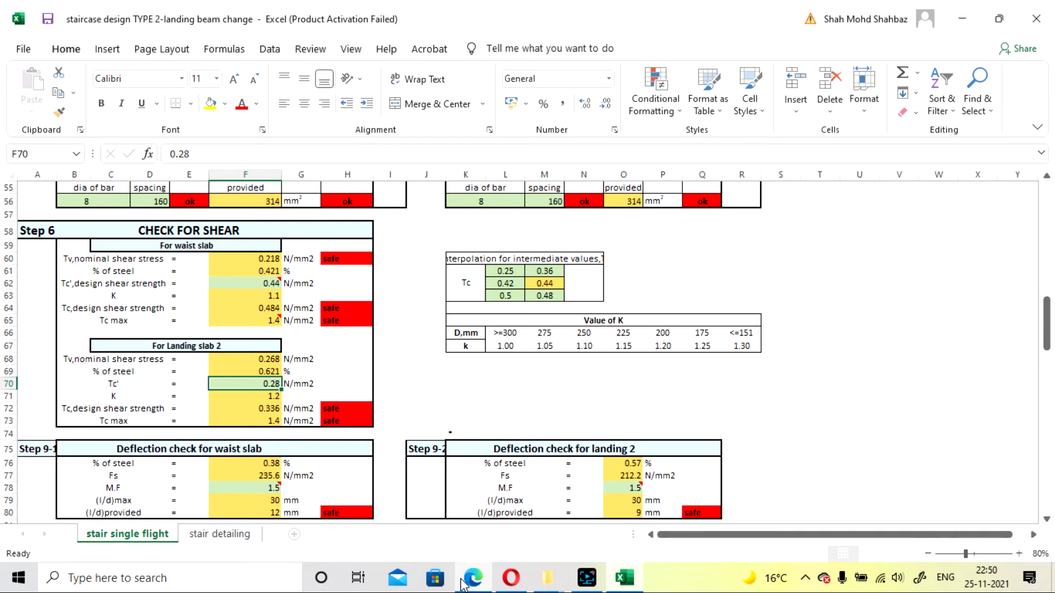
pyautogui.click(464, 584)
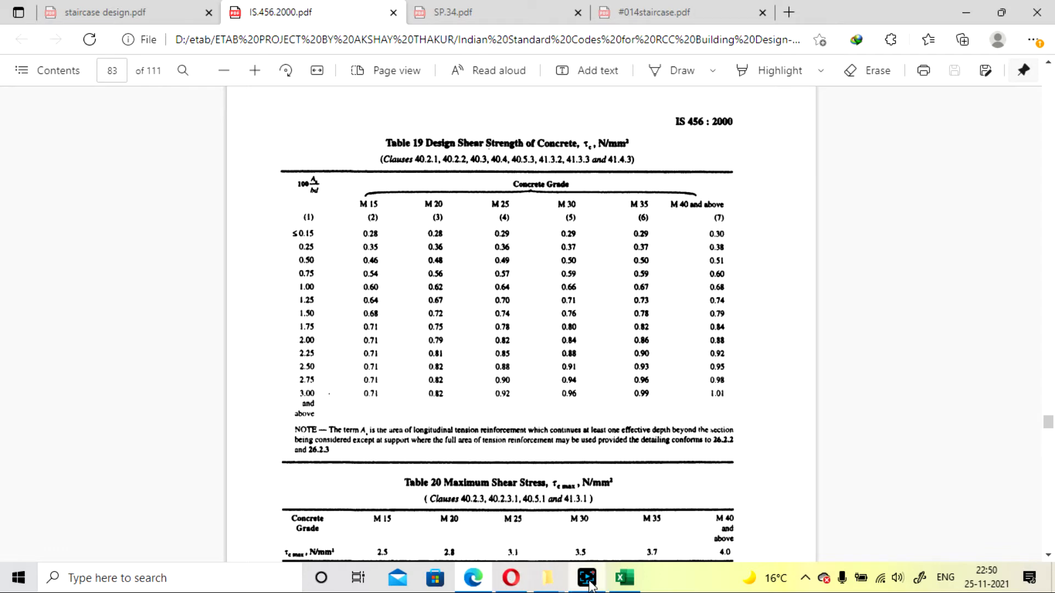
pyautogui.click(625, 578)
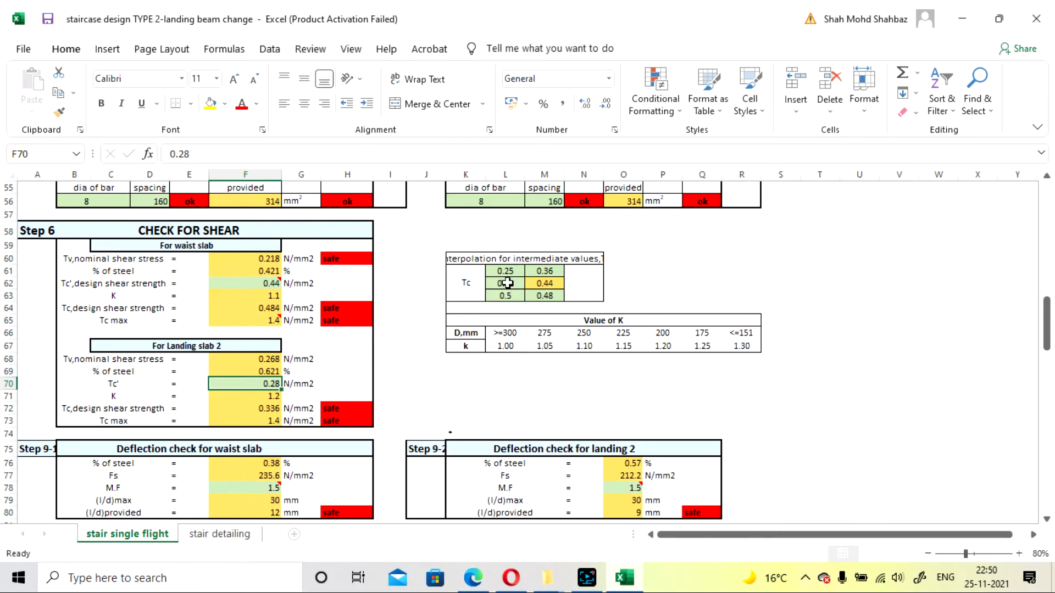
# Set the intermediate steel percentage in the Tc interpolation table to landing slab 2's value of 0.621
pyautogui.click(508, 270)
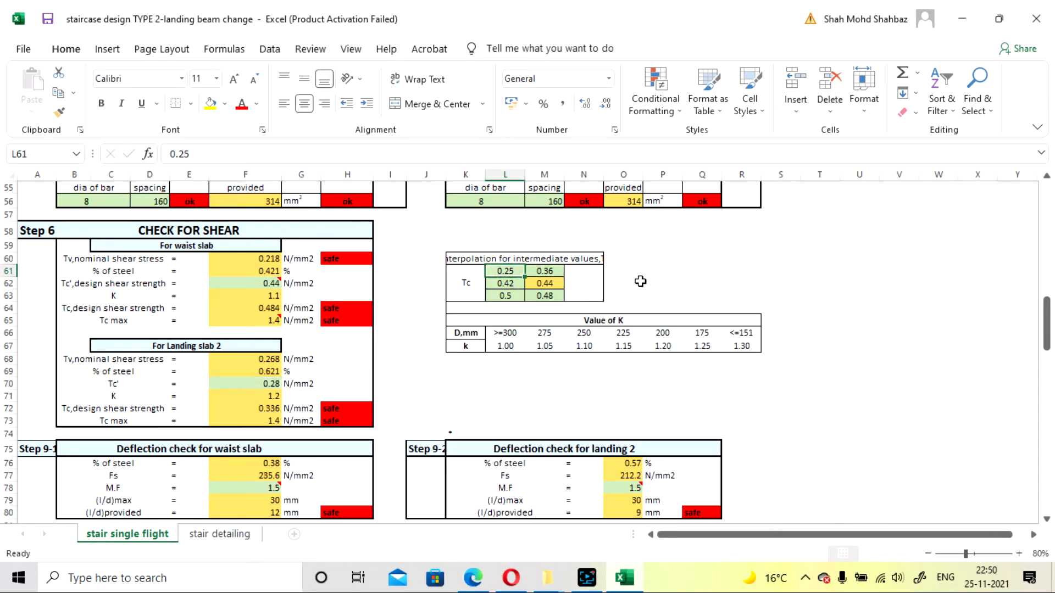
pyautogui.click(510, 284)
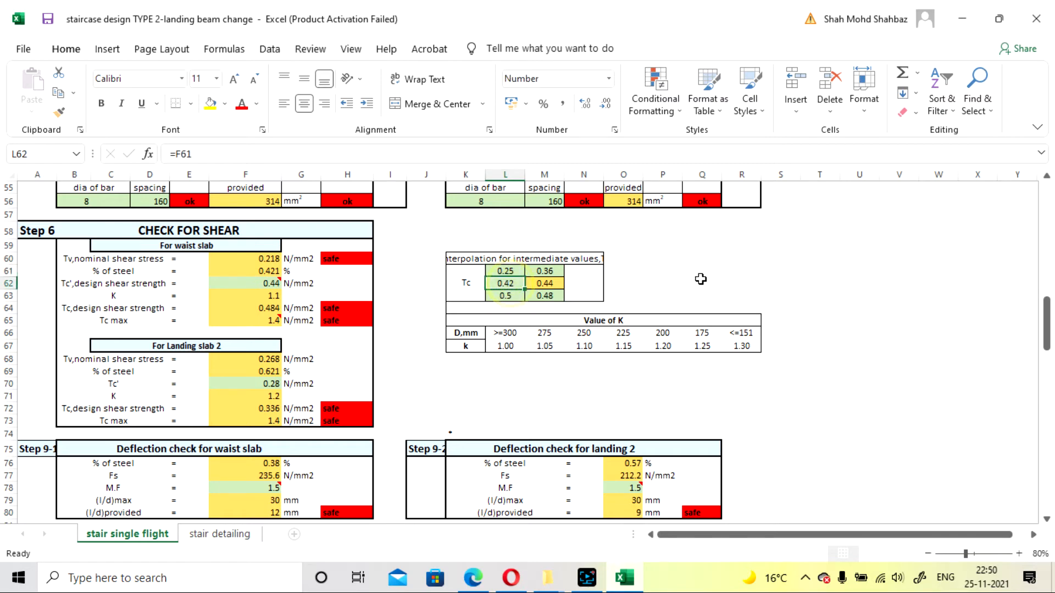
pyautogui.write('.621')
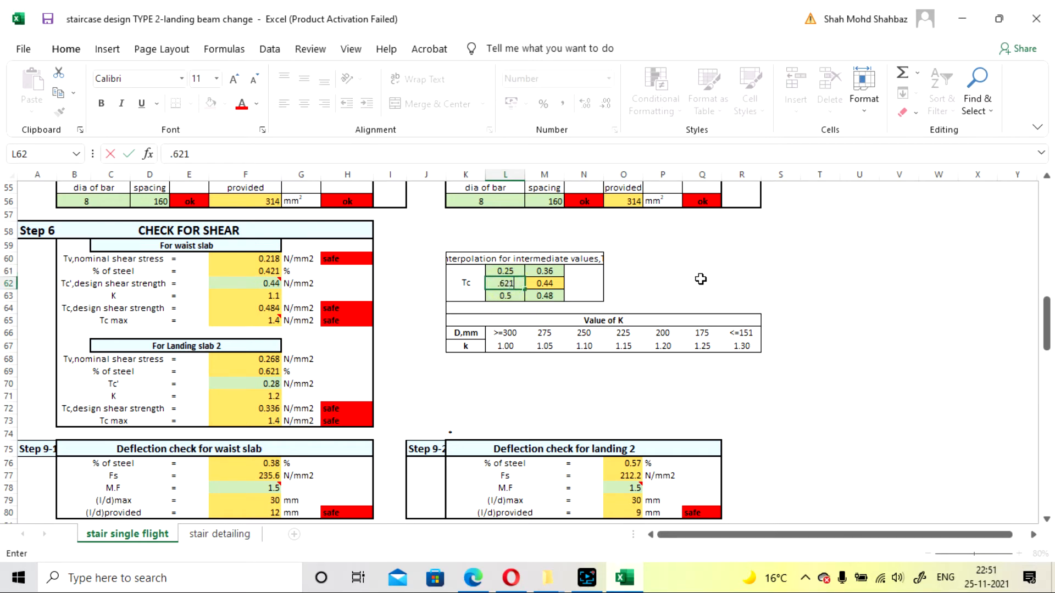
pyautogui.press('Return')
# Set the interpolation table's lower steel percentage bound to 0.5 and its upper bound to 0.7
pyautogui.click(495, 270)
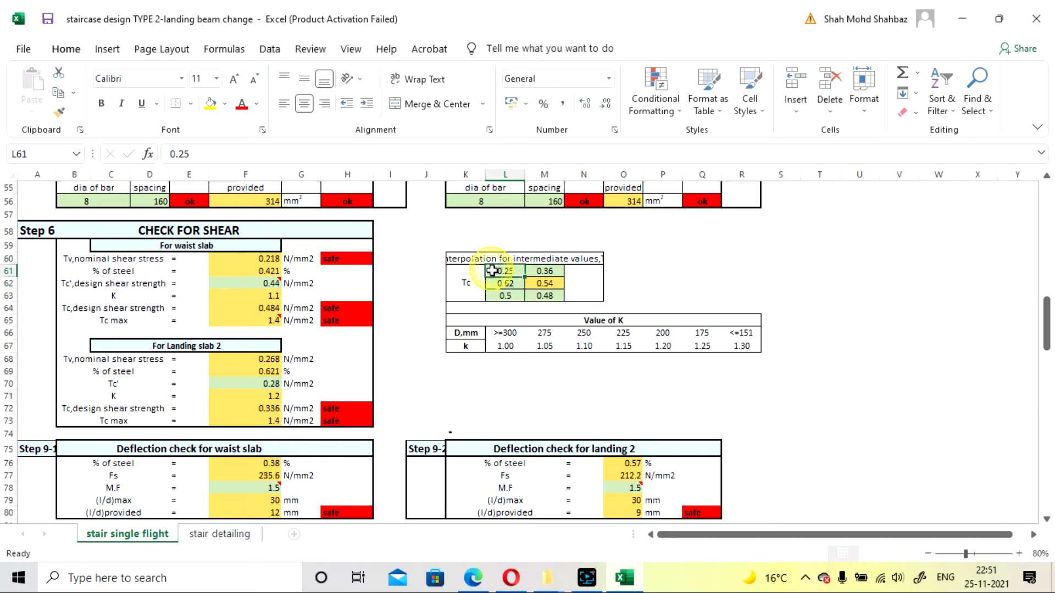
pyautogui.write('0')
pyautogui.press('Return')
pyautogui.press('Return')
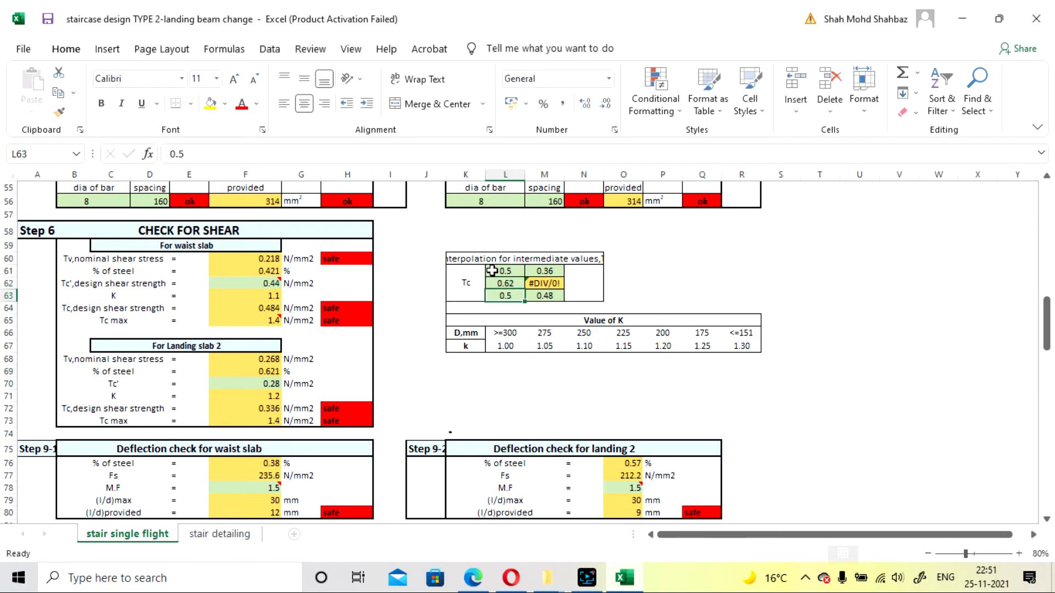
pyautogui.write('0.7')
pyautogui.press('Return')
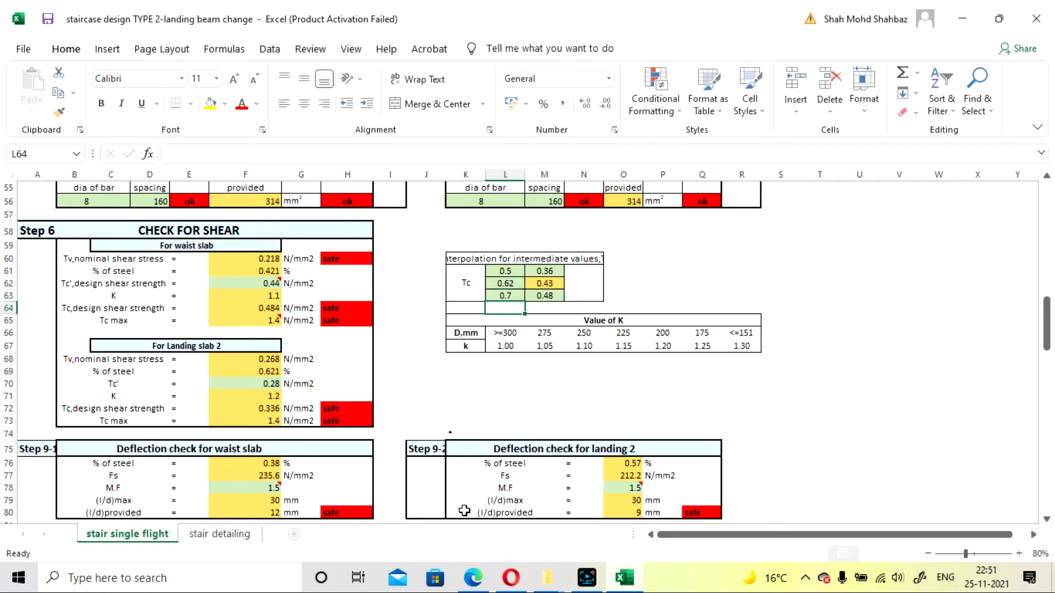
# Check the percentage rows of IS 456 Table 19 and set the upper interpolation bound to 0.75
pyautogui.click(460, 585)
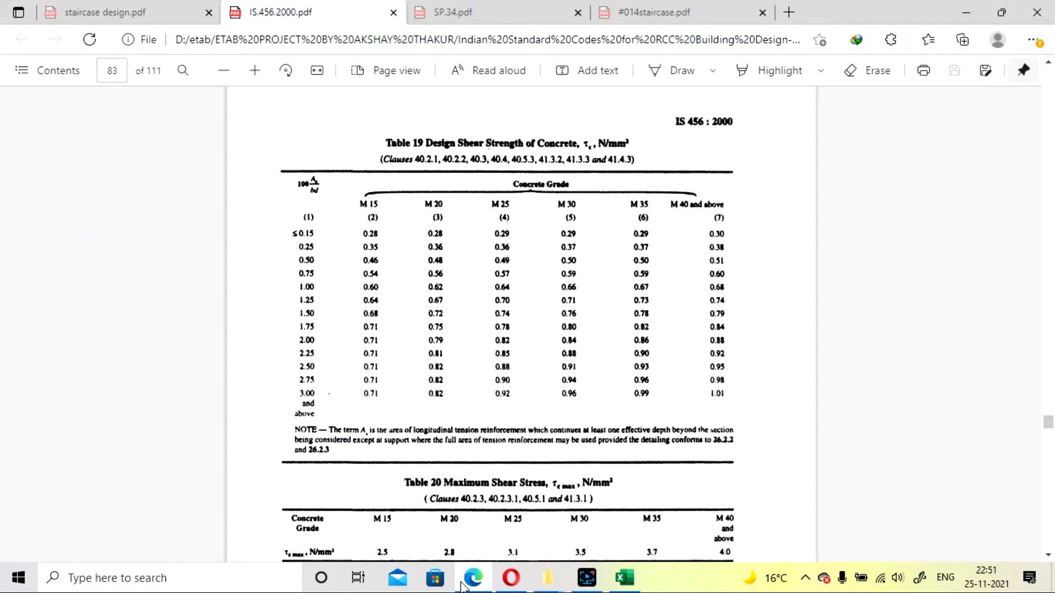
pyautogui.click(461, 586)
pyautogui.click(518, 297)
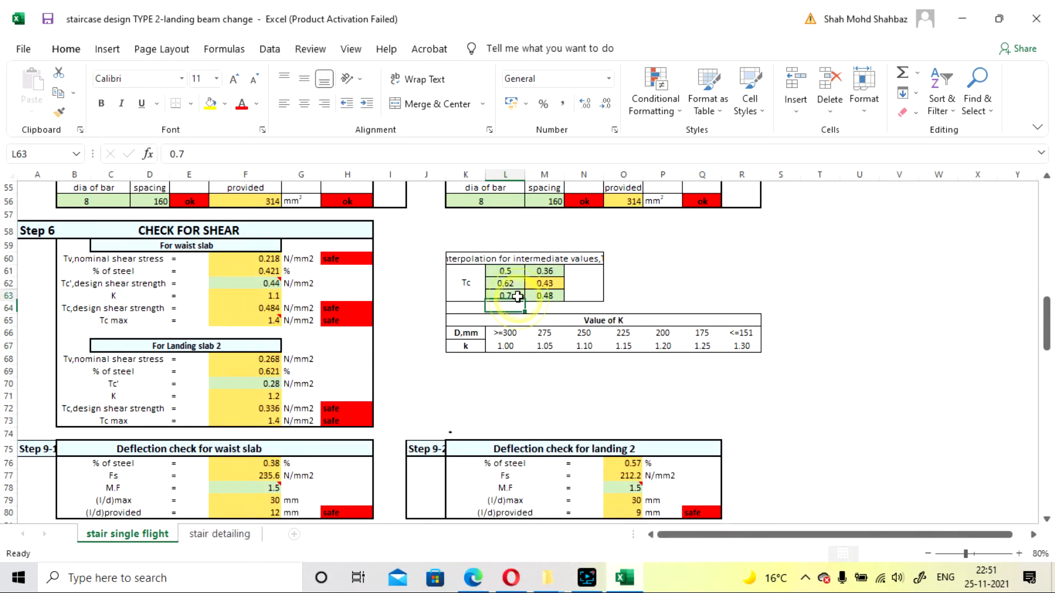
pyautogui.write('.75')
pyautogui.press('Return')
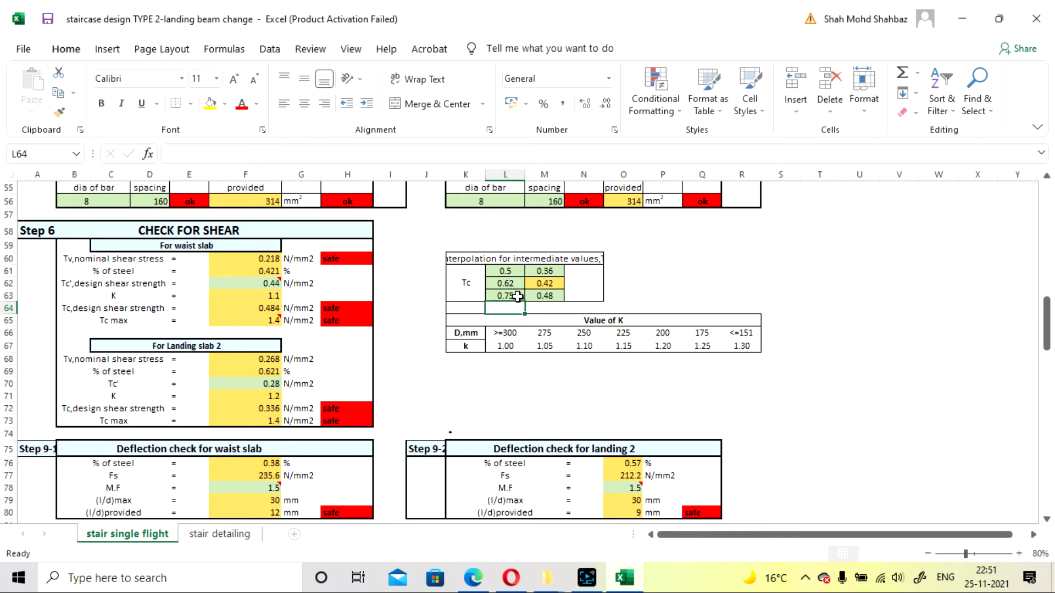
# Look up the M 20 column of IS 456 Table 19 and set Tc to 0.48 for 0.5 and 0.56 for 0.75
pyautogui.click(473, 581)
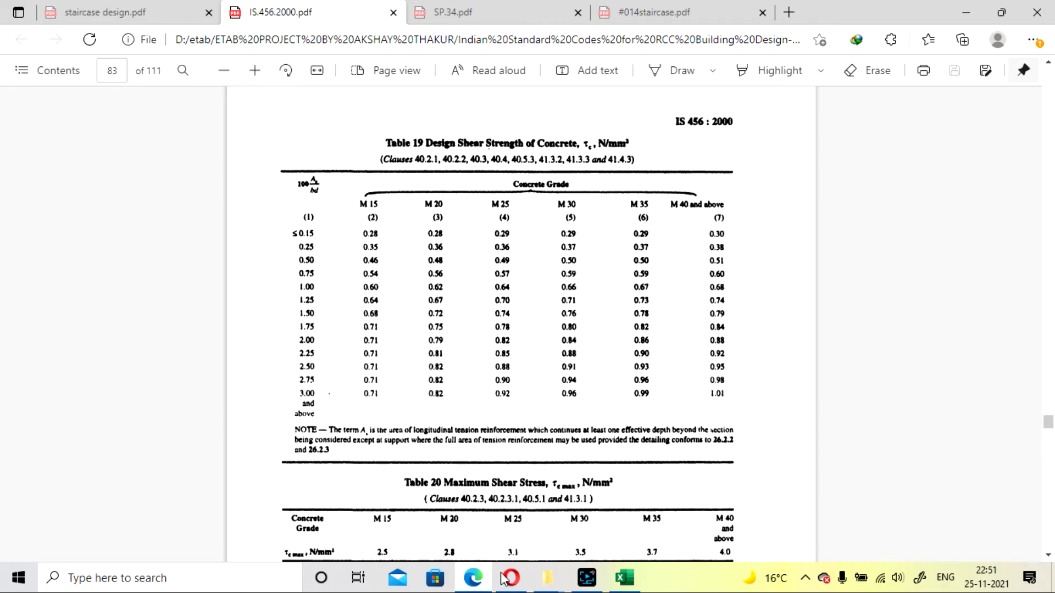
pyautogui.click(625, 578)
pyautogui.click(544, 271)
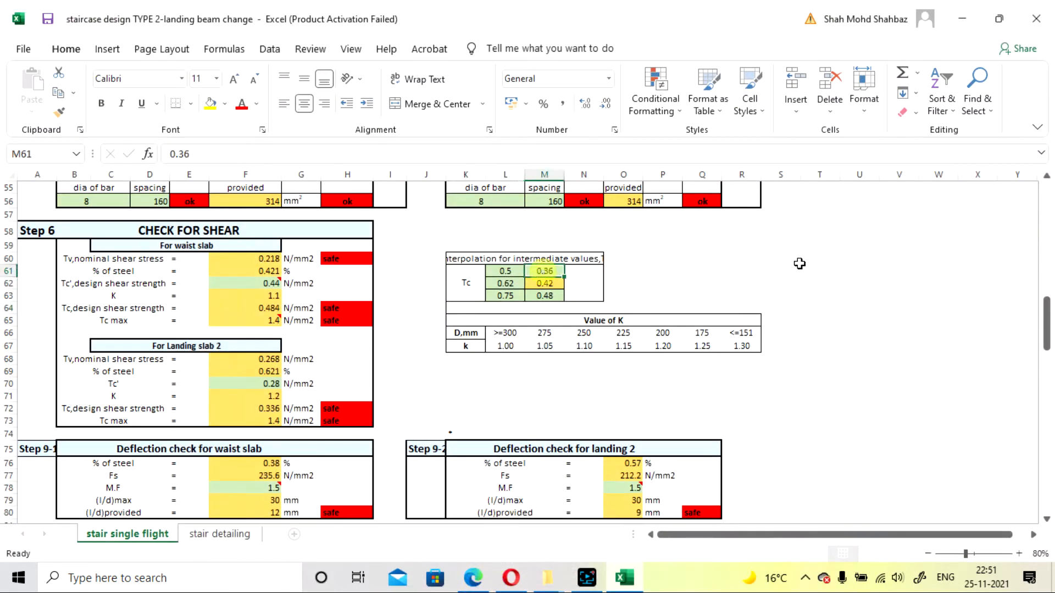
pyautogui.write('0.48')
pyautogui.press('Return')
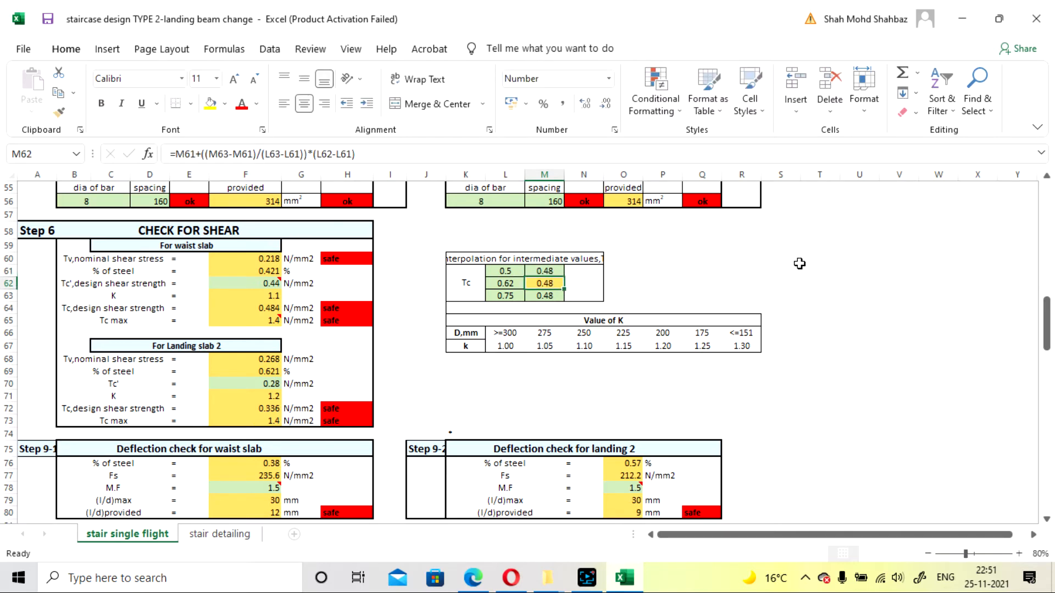
pyautogui.write('0.48')
pyautogui.press('Return')
pyautogui.write('0.')
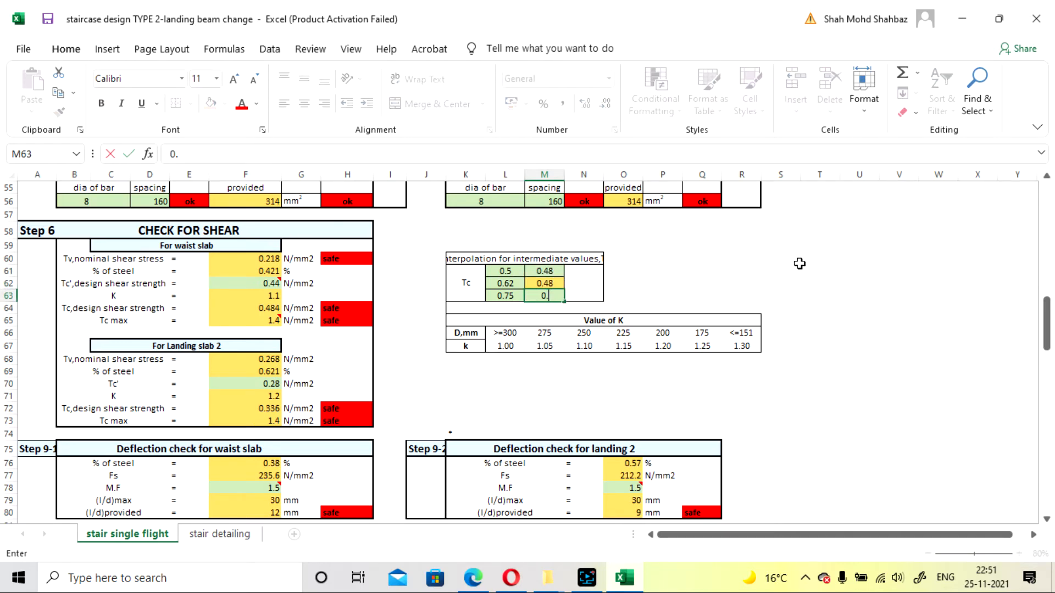
pyautogui.write('56')
pyautogui.press('Return')
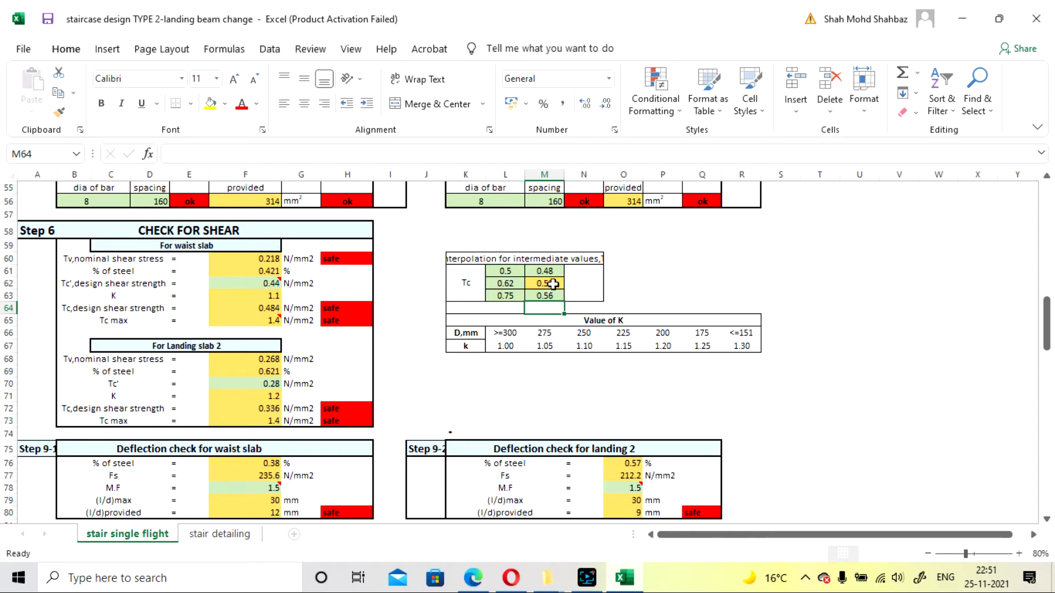
# Set landing slab 2's Tc' to 0.52 N/mm2 in the shear check
pyautogui.click(231, 383)
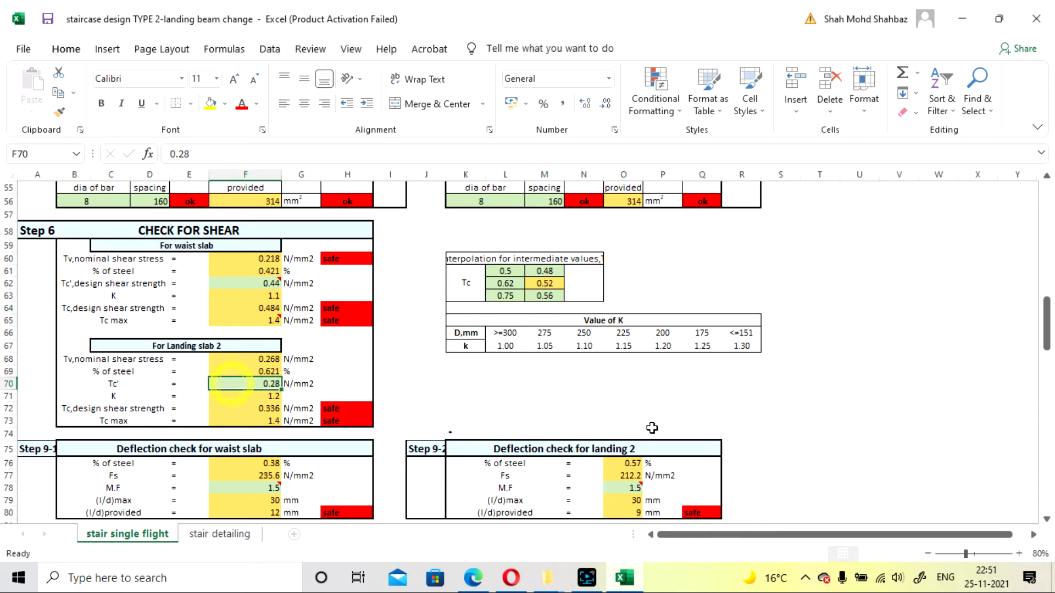
pyautogui.write('0.')
pyautogui.press('Return')
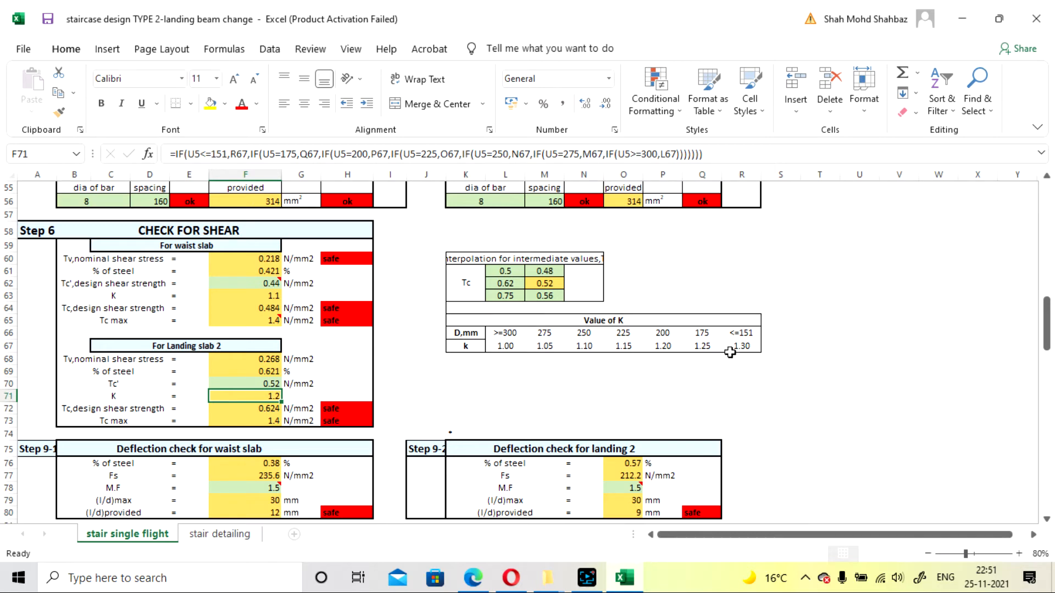
# Review landing slab 2's K and shear safety checks, and consult the shear tables in the IS 456 PDF
pyautogui.scroll(-1, 550, 367)
pyautogui.scroll(-1, 550, 367)
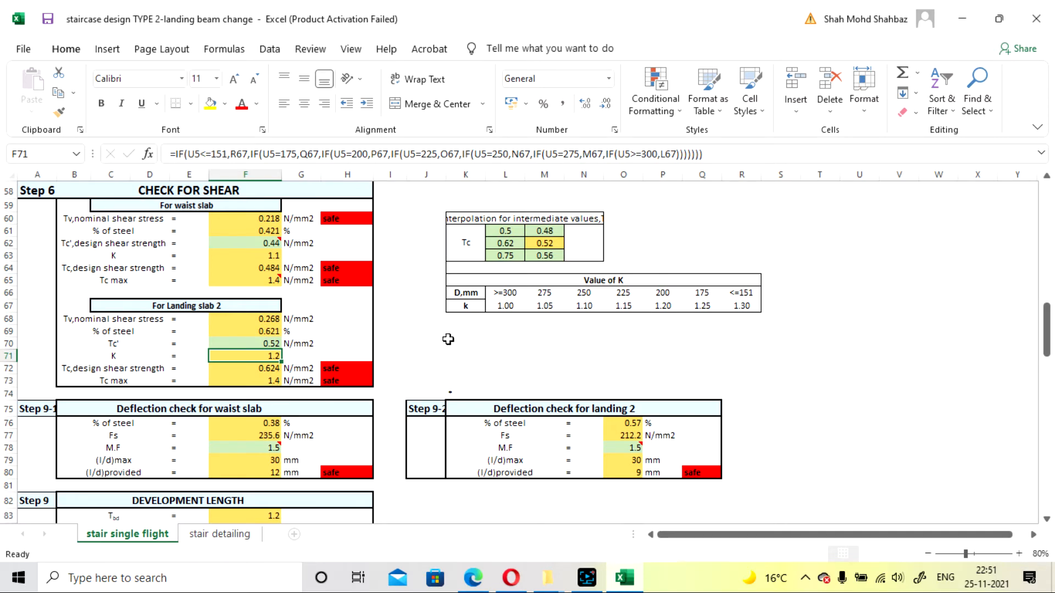
pyautogui.click(473, 578)
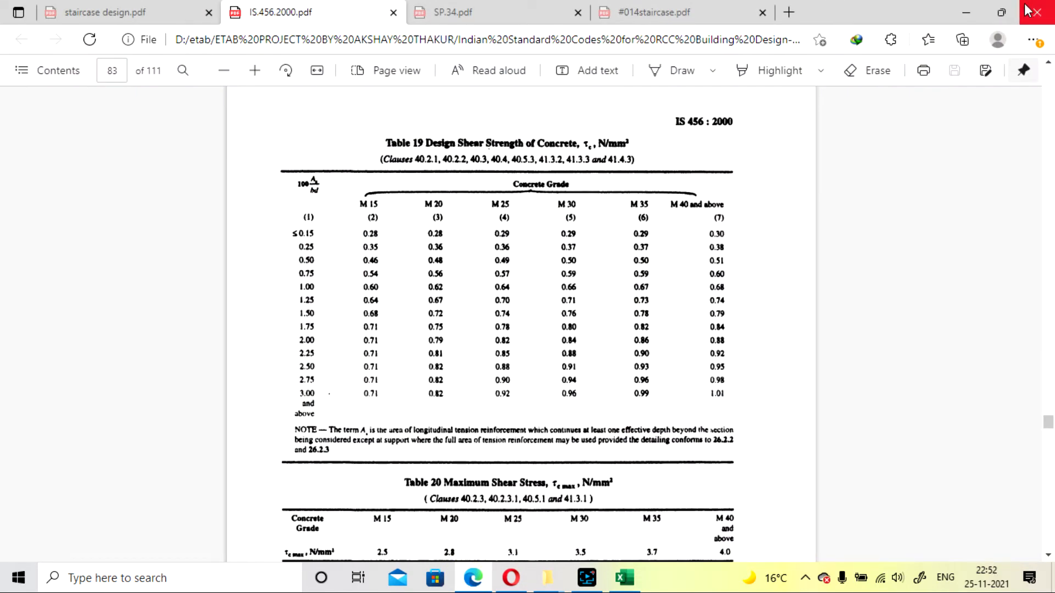
pyautogui.click(966, 11)
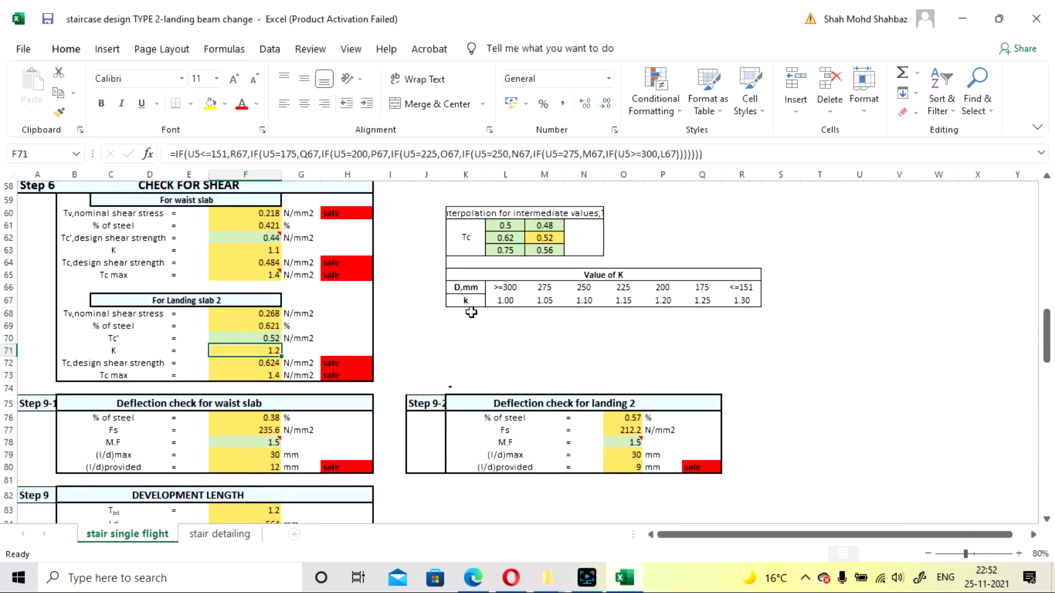
# Inspect the formula behind the steel percentage in the waist slab's deflection check
pyautogui.scroll(-1, 471, 312)
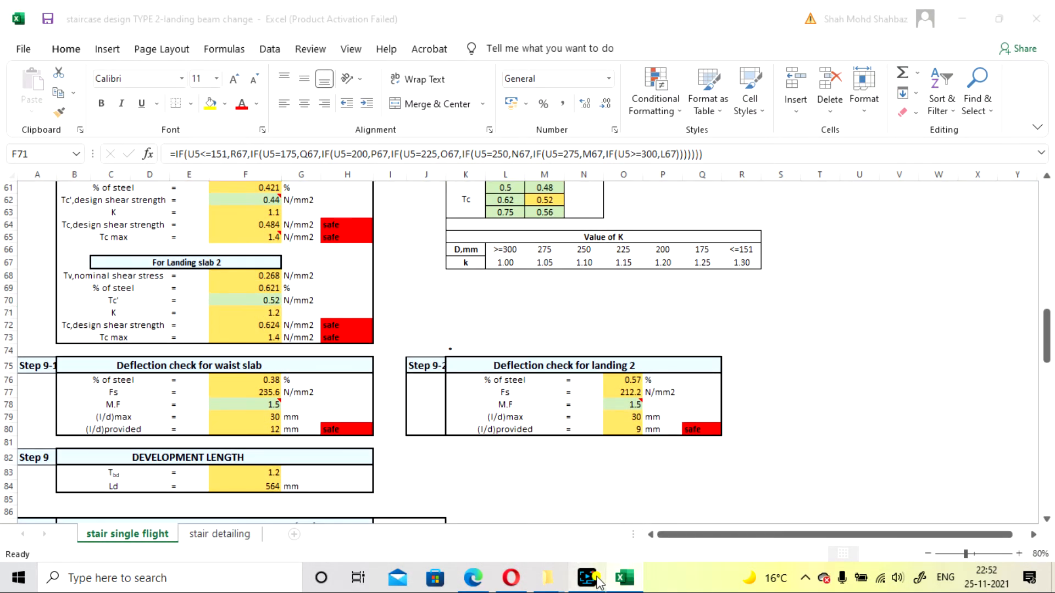
pyautogui.click(587, 578)
pyautogui.click(595, 579)
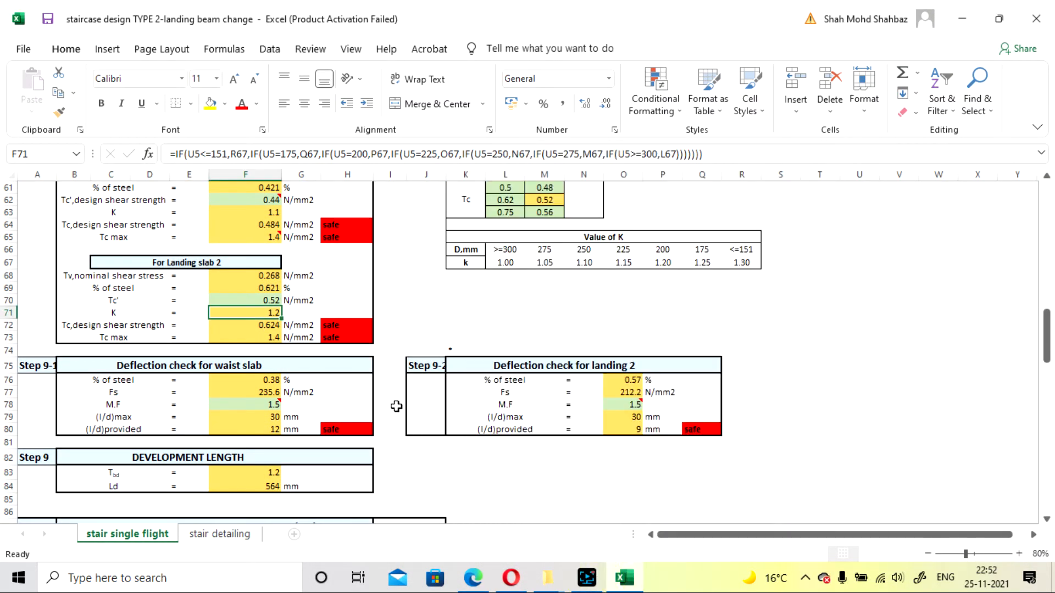
pyautogui.scroll(-2, 396, 406)
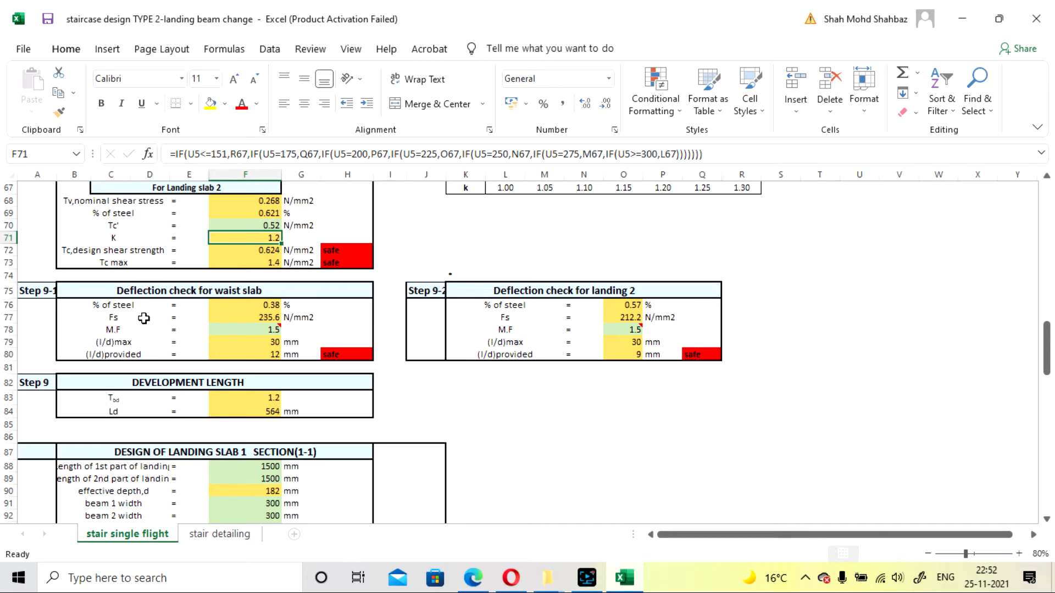
pyautogui.click(252, 304)
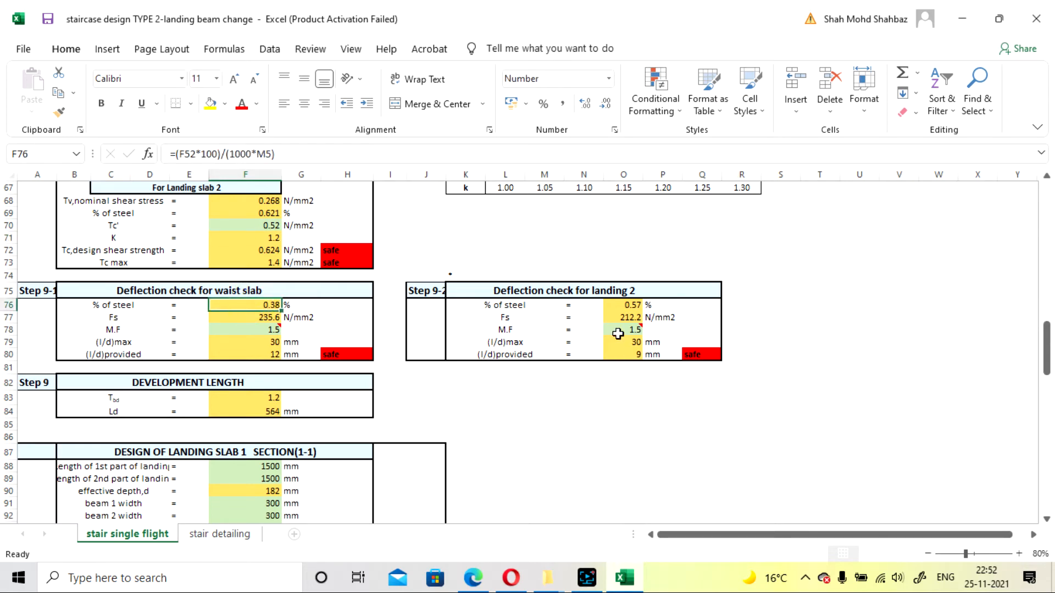
# Inspect the Fs formula and read the cell note on the M.F value in the waist slab's deflection check
pyautogui.click(625, 412)
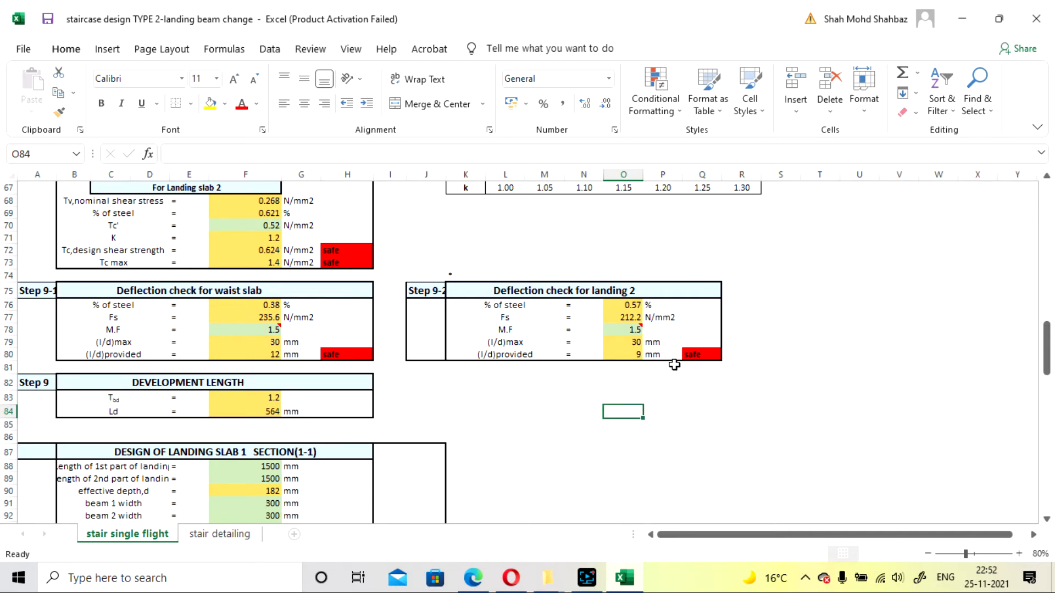
pyautogui.click(240, 317)
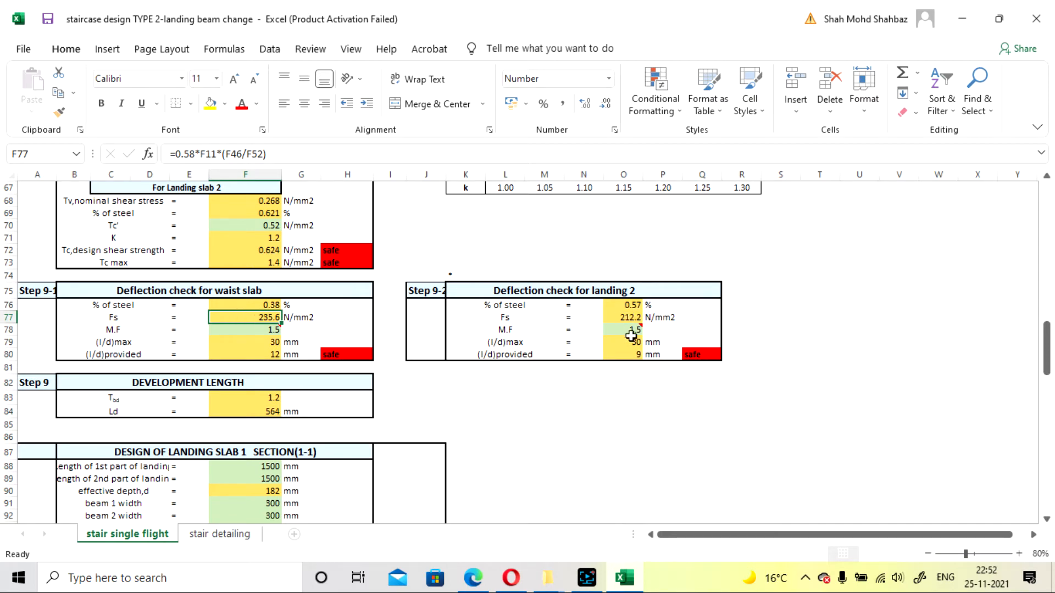
pyautogui.click(625, 382)
pyautogui.moveTo(243, 334)
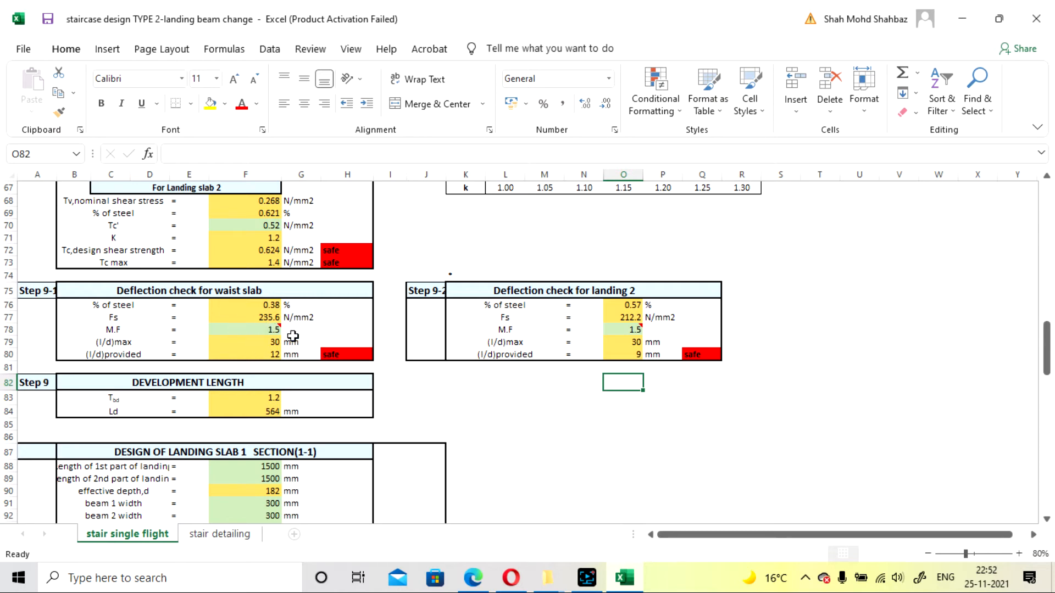
pyautogui.moveTo(259, 331)
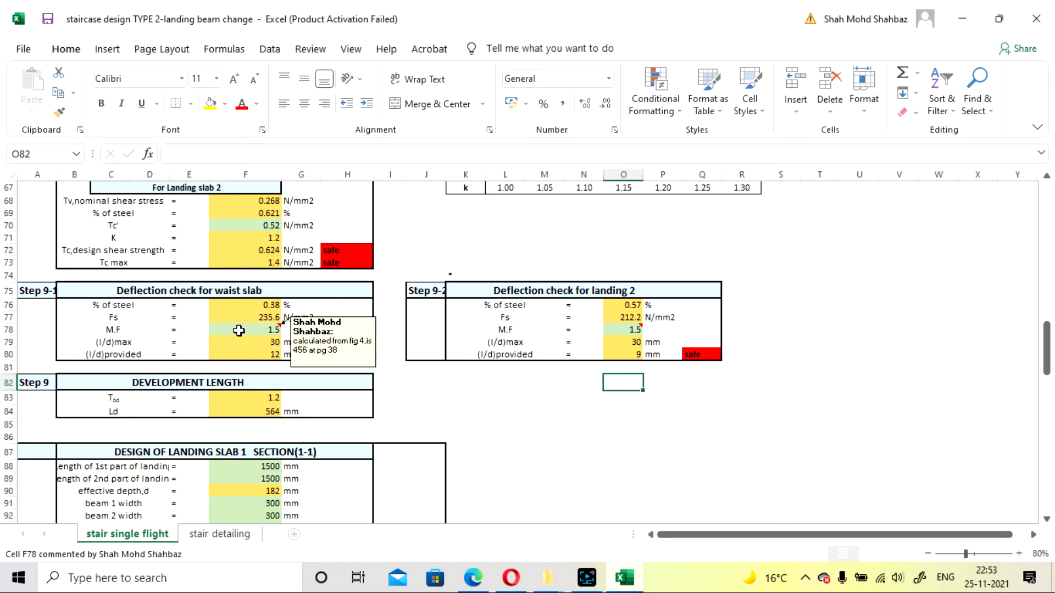
pyautogui.click(587, 395)
pyautogui.scroll(-1, 546, 365)
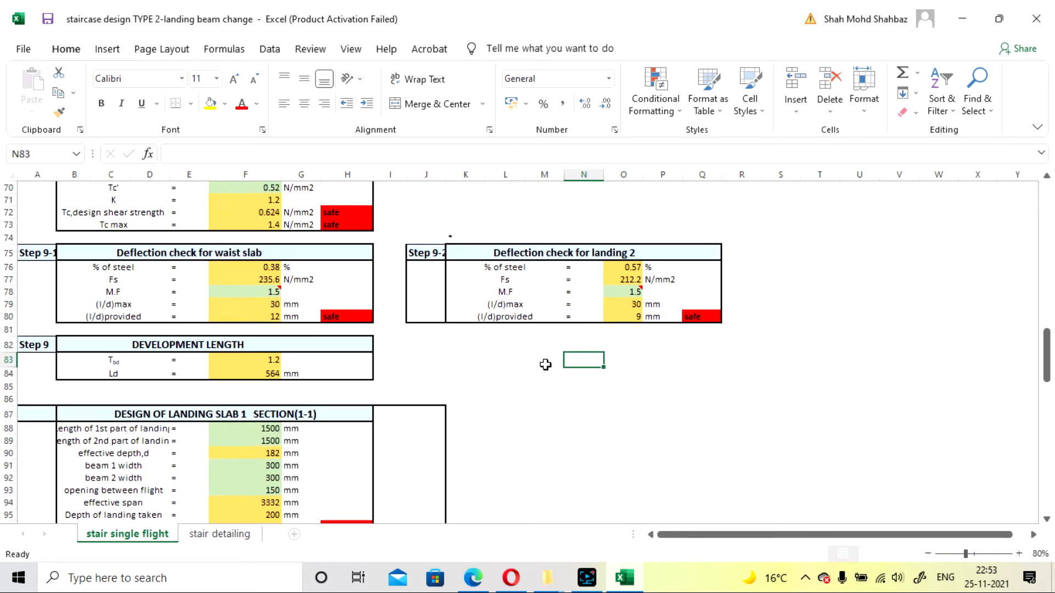
pyautogui.moveTo(221, 289)
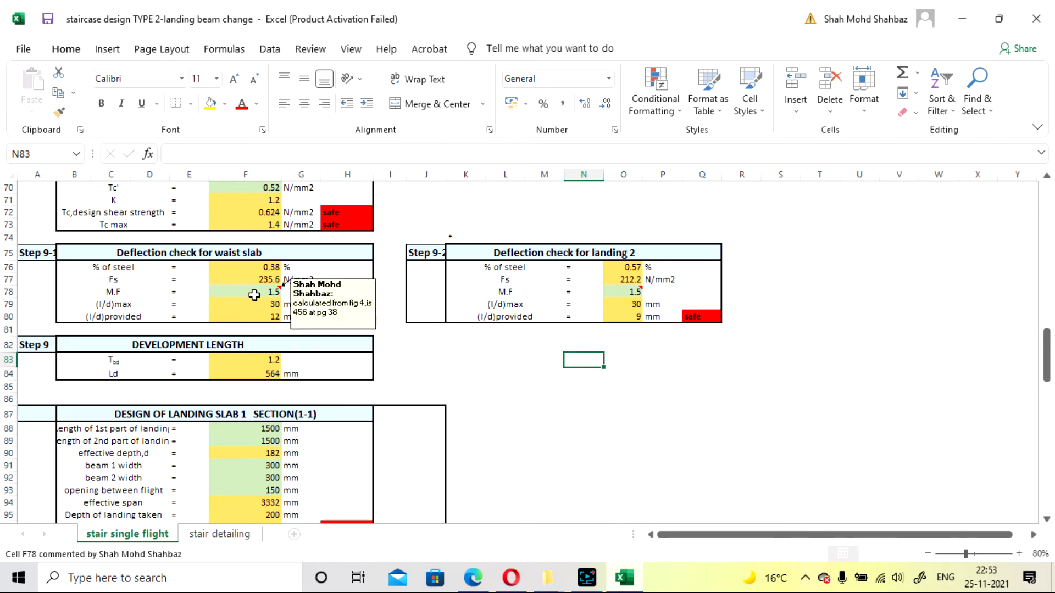
# Inspect the formula behind Ld in the development length section
pyautogui.scroll(-2, 424, 362)
pyautogui.scroll(2, 480, 360)
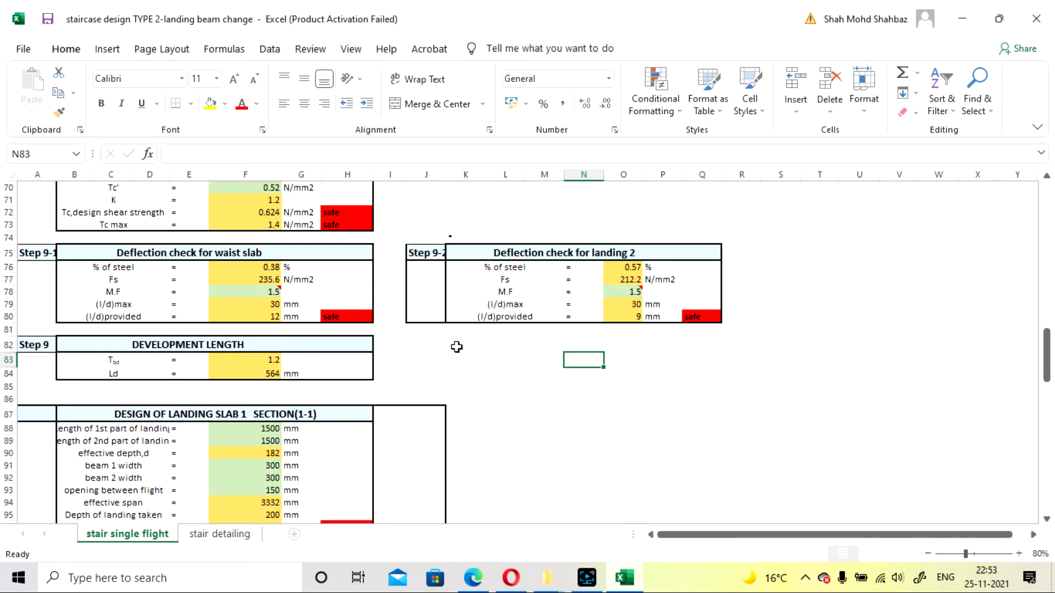
pyautogui.scroll(2, 457, 347)
pyautogui.scroll(-2, 456, 348)
pyautogui.click(246, 375)
pyautogui.click(499, 362)
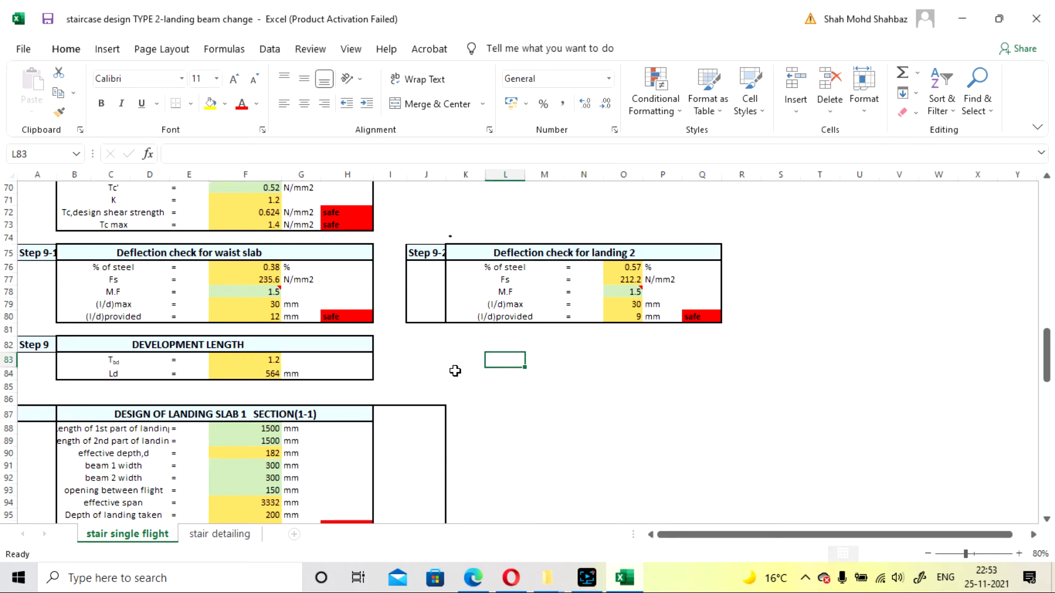
# Examine the staircase plan and its support layout on the stair detailing sheet
pyautogui.scroll(-1, 454, 370)
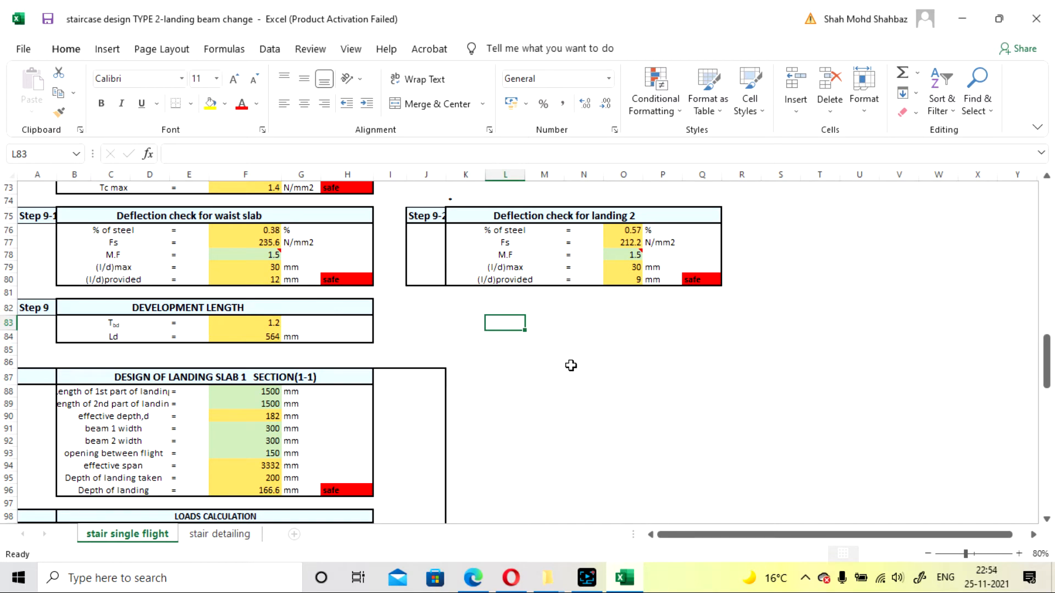
pyautogui.scroll(4, 571, 365)
pyautogui.scroll(-5, 483, 300)
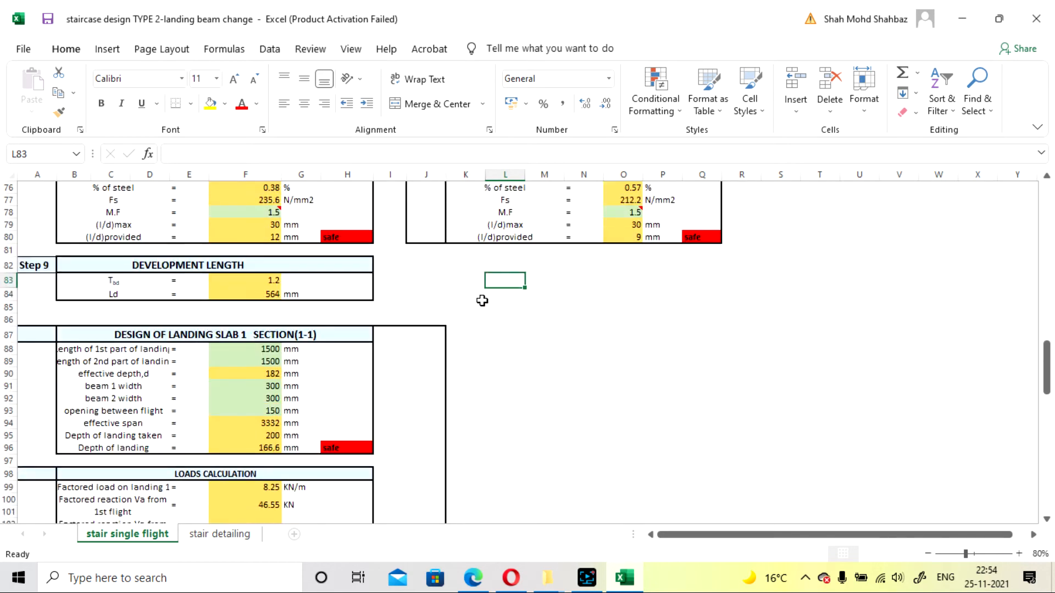
pyautogui.scroll(4, 492, 300)
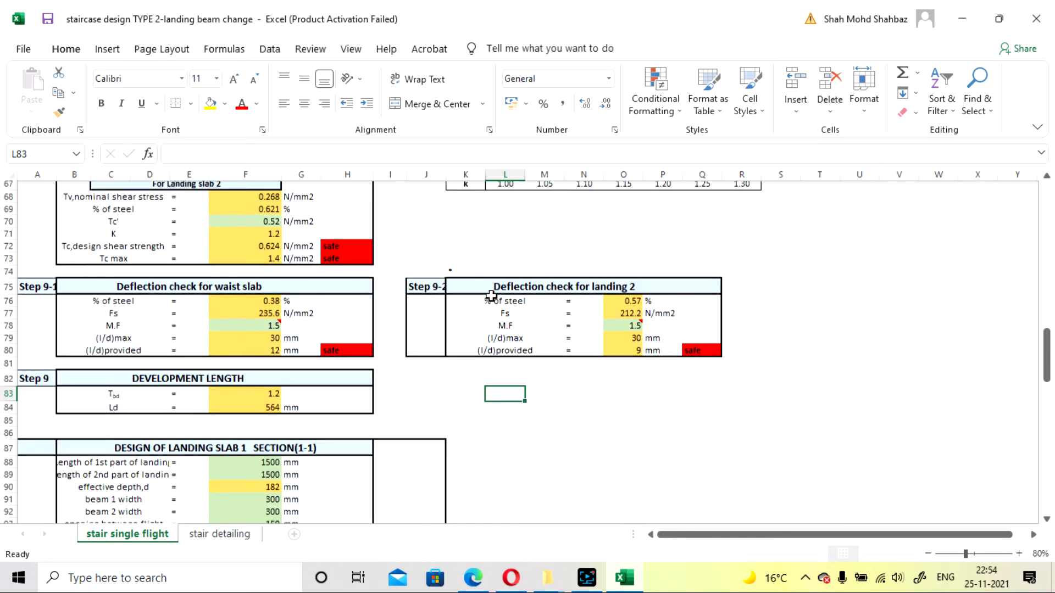
pyautogui.scroll(-4, 222, 348)
pyautogui.click(220, 537)
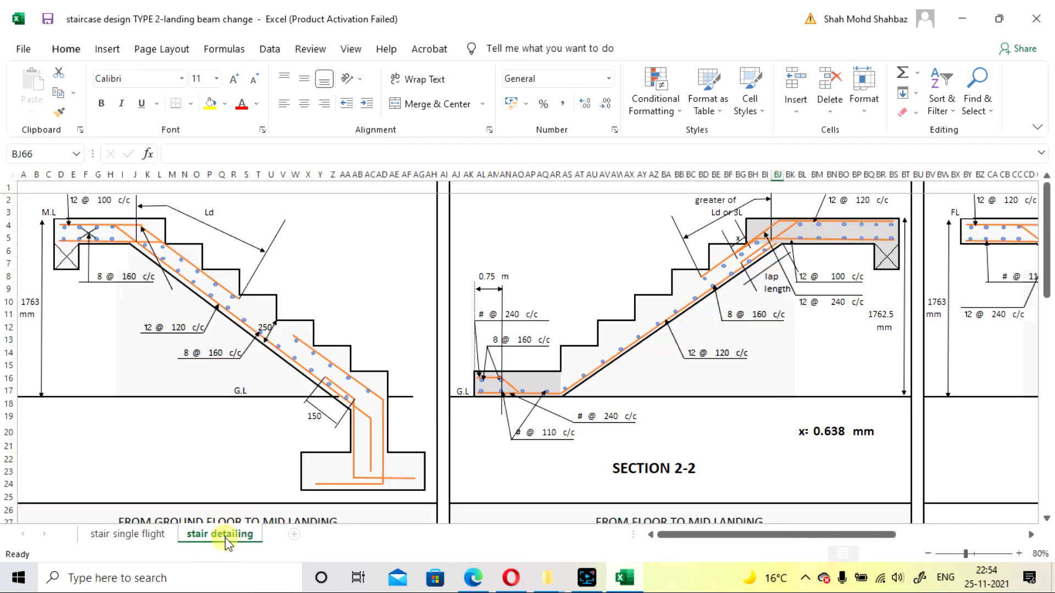
pyautogui.scroll(-1, 354, 411)
pyautogui.scroll(-10, 355, 411)
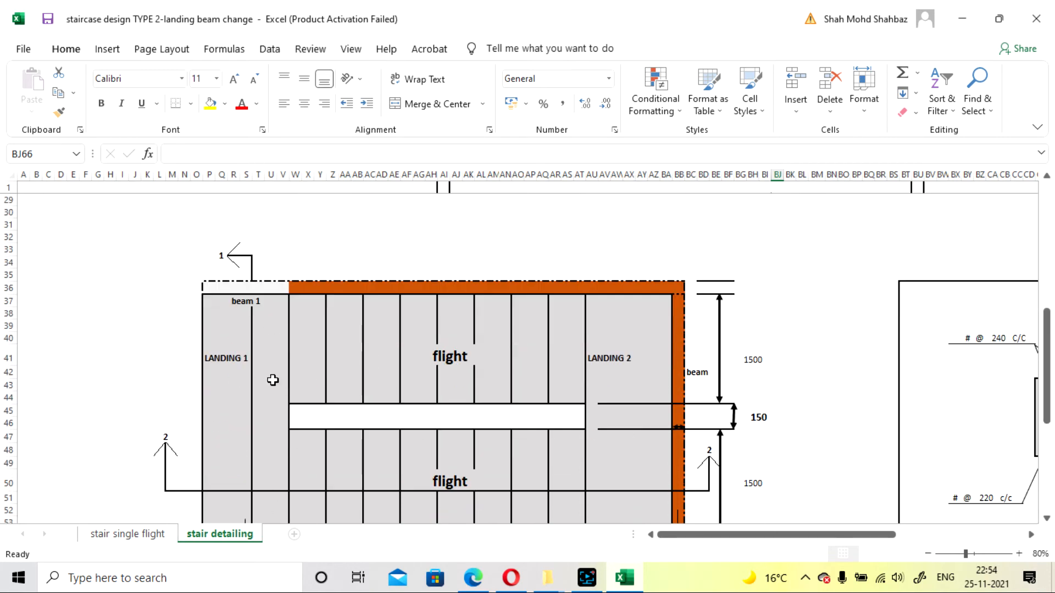
pyautogui.scroll(-12, 228, 382)
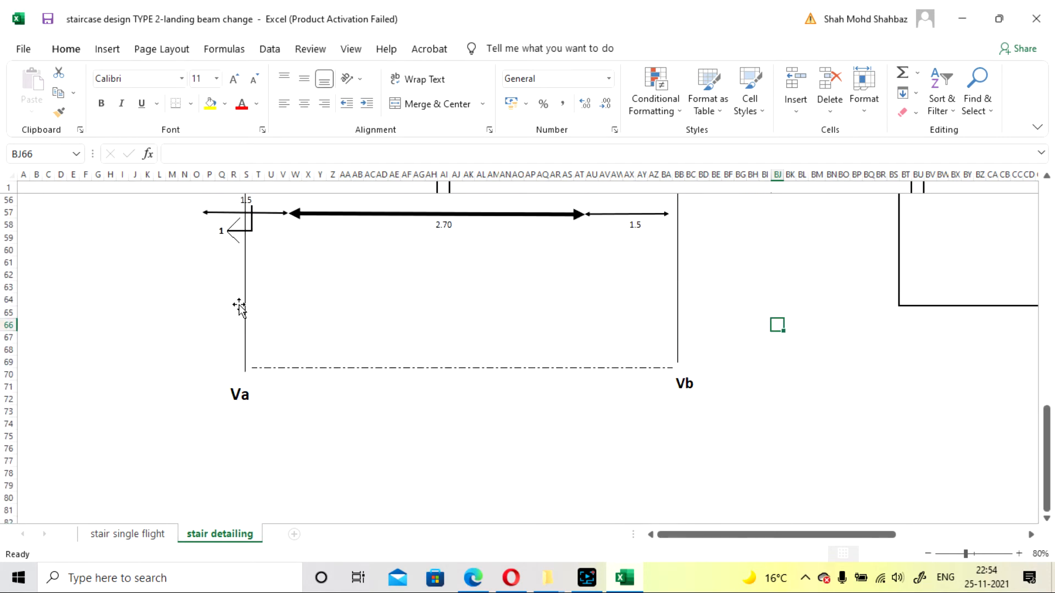
pyautogui.scroll(6, 254, 311)
# Compare the landing 1 cut line in the plan with the Section 1-1 reinforcement drawing
pyautogui.moveTo(671, 534); pyautogui.dragTo(768, 530)
pyautogui.scroll(4, 739, 421)
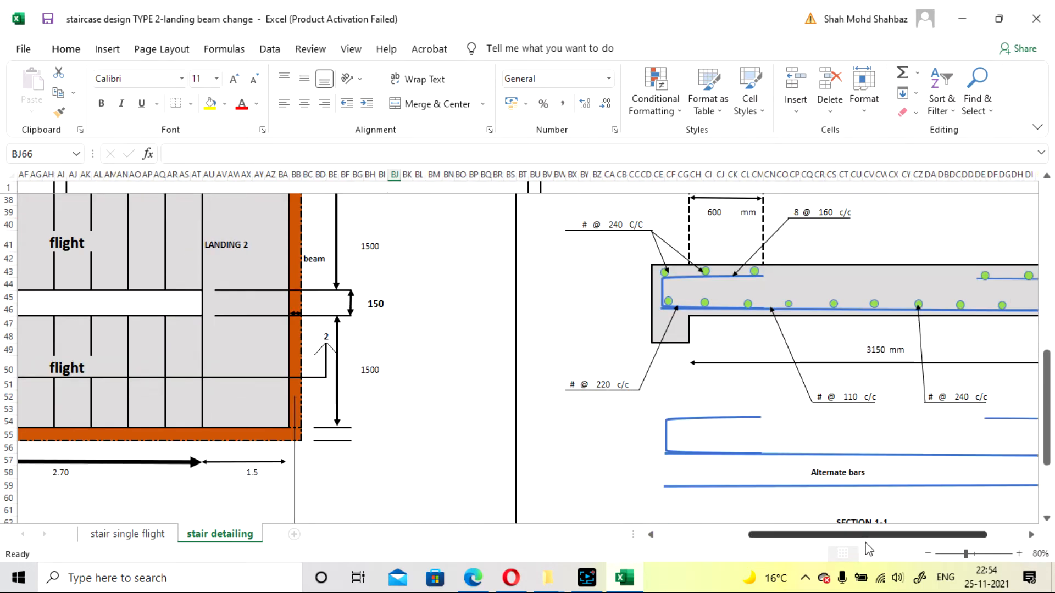
pyautogui.moveTo(860, 533); pyautogui.dragTo(760, 552)
pyautogui.scroll(3, 261, 492)
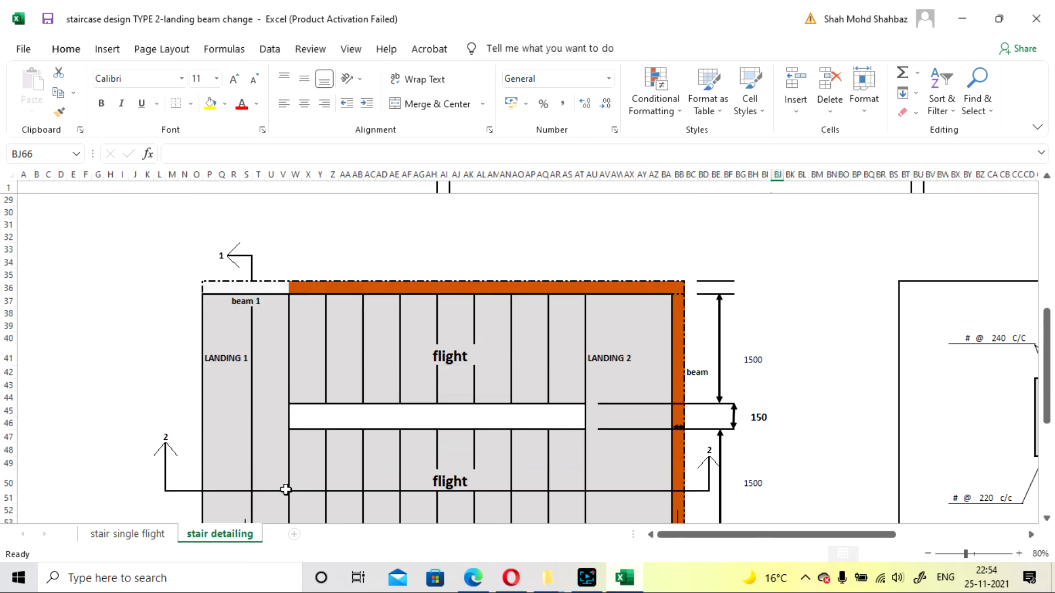
pyautogui.scroll(-1, 231, 321)
pyautogui.moveTo(813, 534); pyautogui.dragTo(938, 540)
pyautogui.scroll(-1, 754, 349)
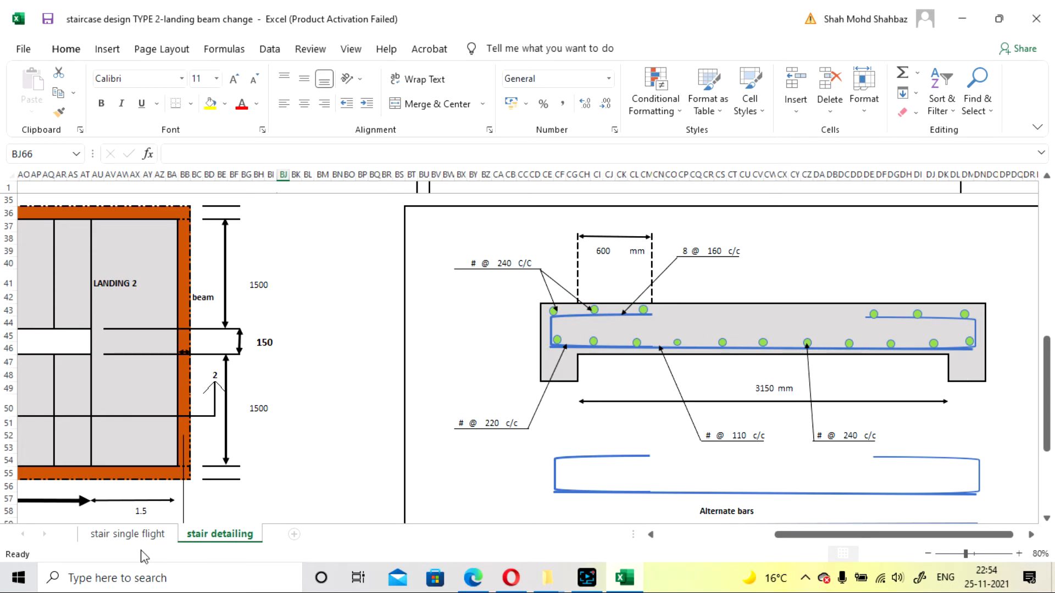
# Relate the first landing part length in the landing slab 1 design to landing 1 on the detailing plan
pyautogui.click(117, 539)
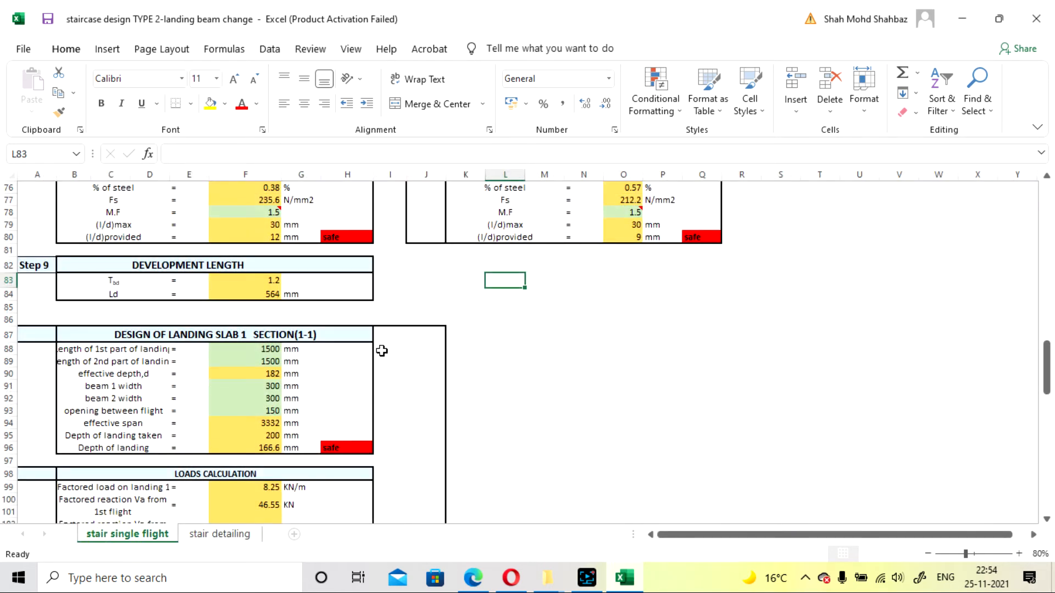
pyautogui.scroll(-1, 382, 350)
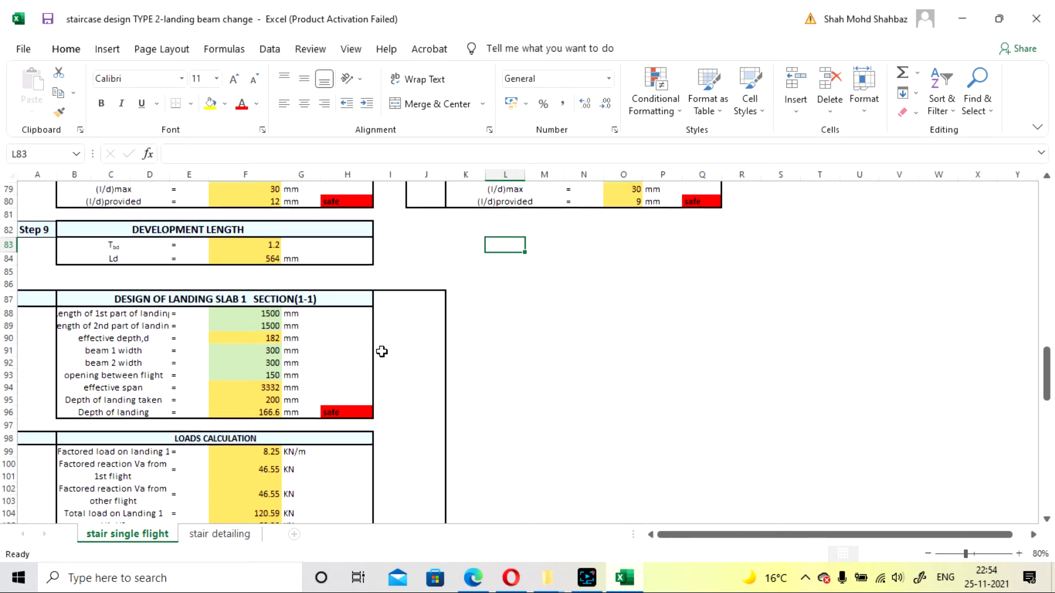
pyautogui.click(135, 313)
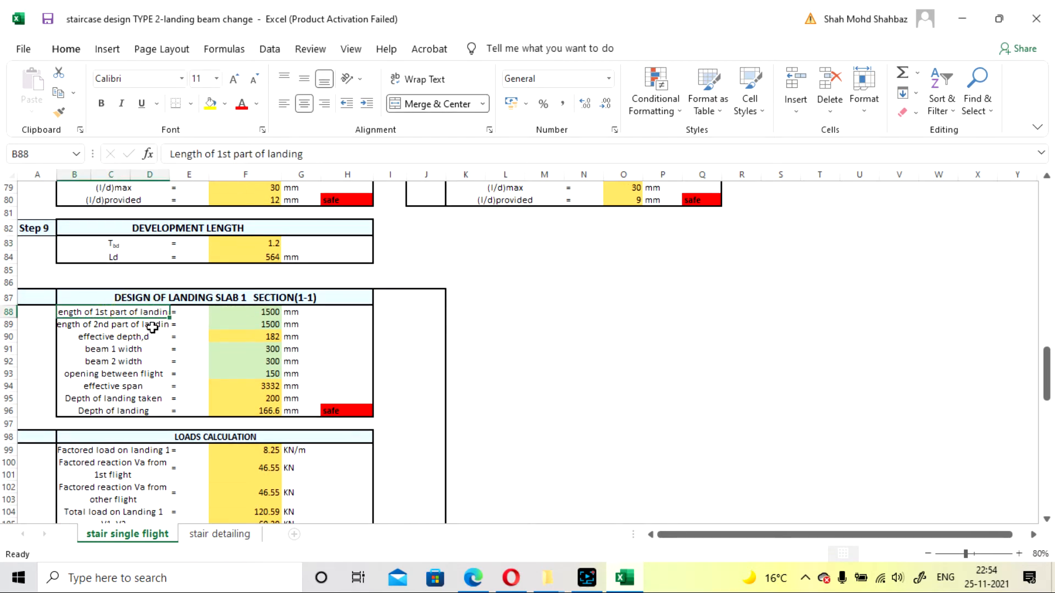
pyautogui.click(215, 535)
pyautogui.moveTo(846, 536); pyautogui.dragTo(729, 536)
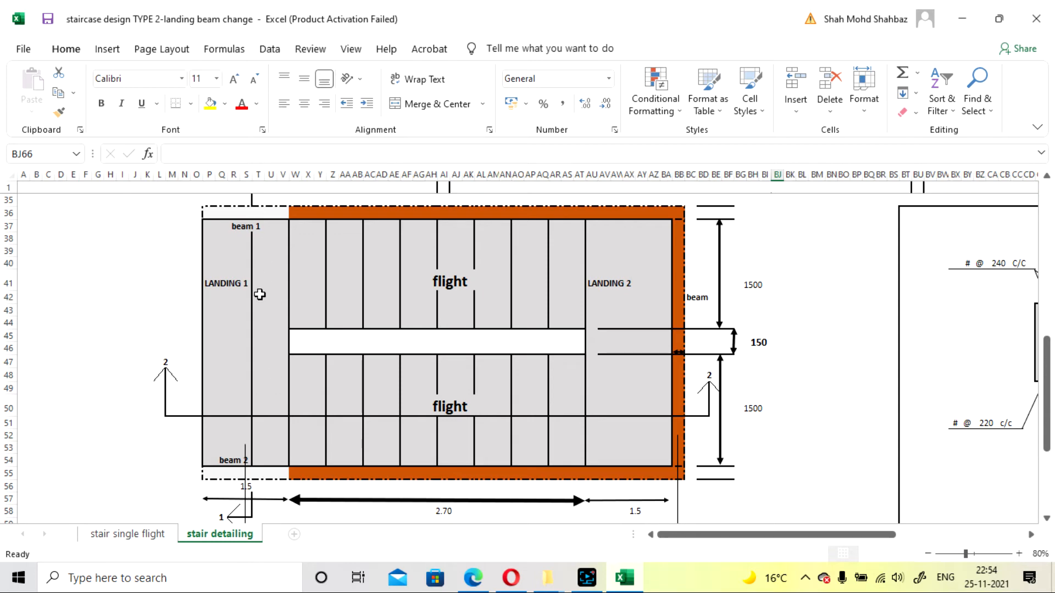
# Check landing slab 1's beam widths and the opening between flights against the plan on the stair detailing sheet
pyautogui.click(126, 541)
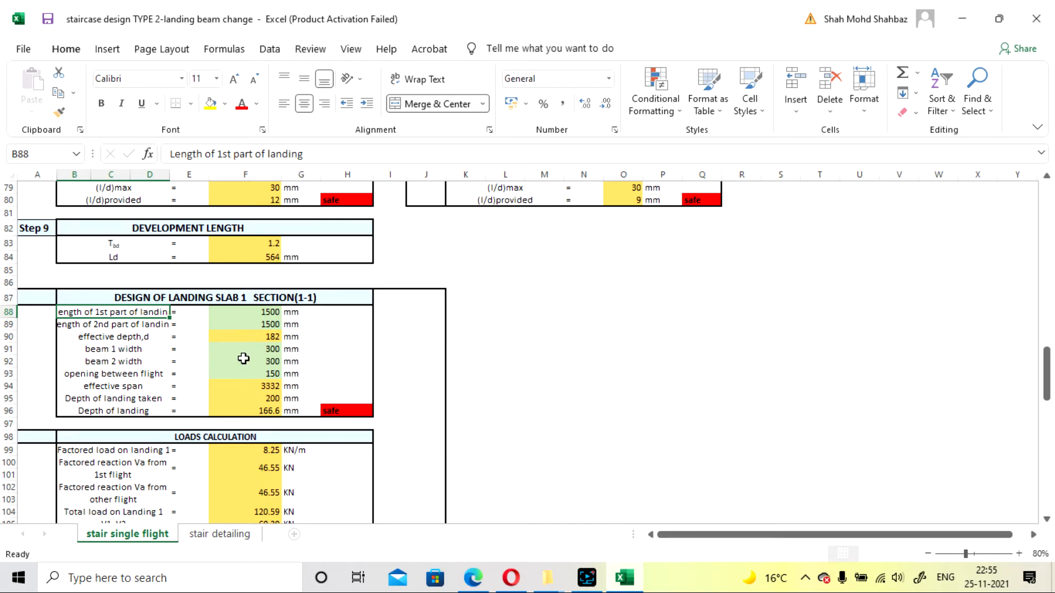
pyautogui.click(226, 535)
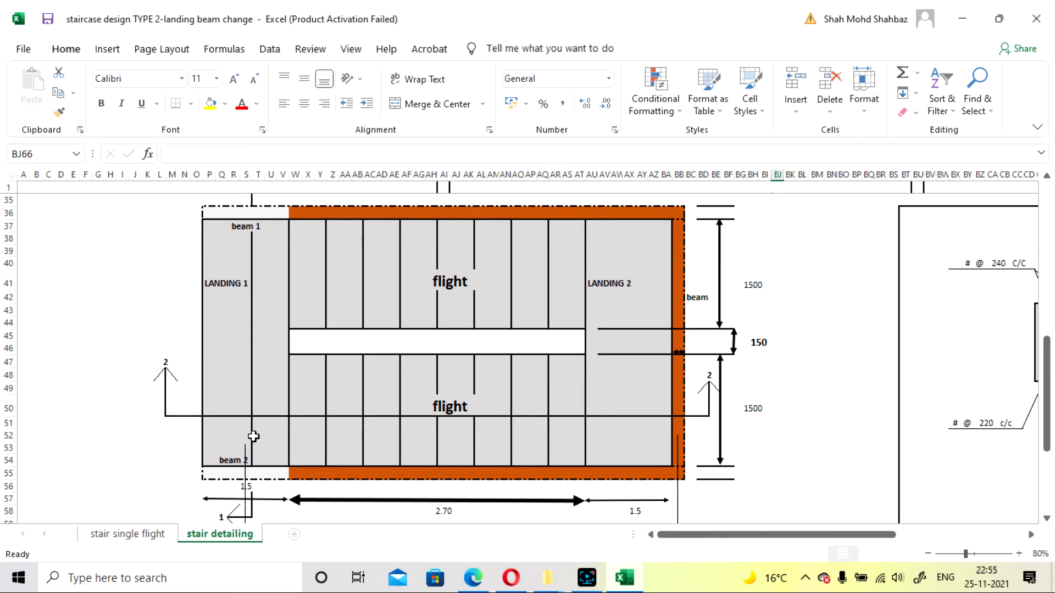
pyautogui.click(144, 536)
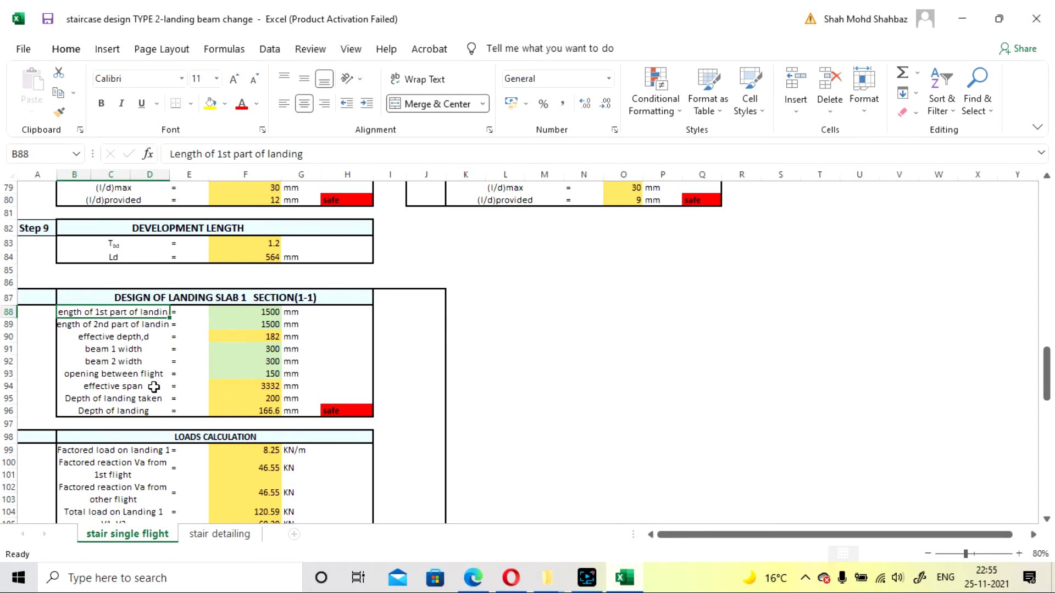
pyautogui.click(219, 534)
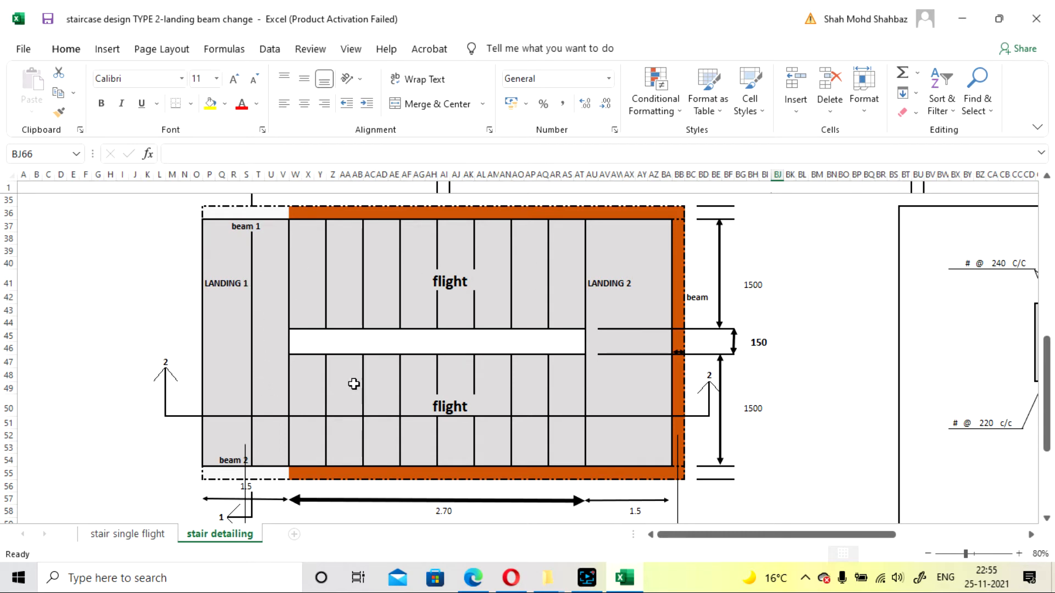
pyautogui.click(128, 535)
pyautogui.click(197, 534)
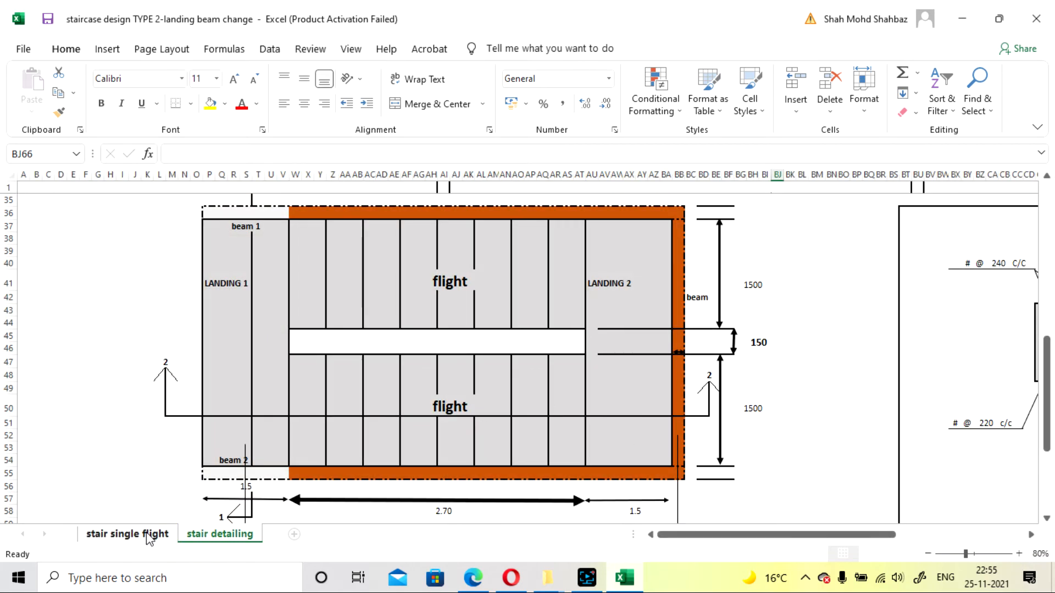
pyautogui.click(148, 534)
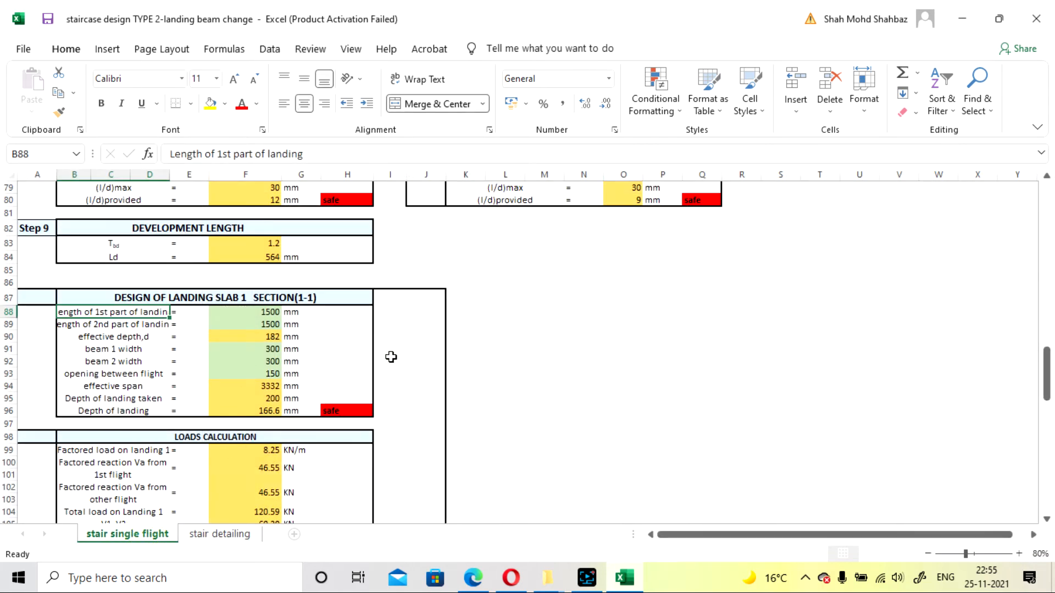
# Inspect the formula behind the effective span in the landing slab 1 design
pyautogui.scroll(-1, 391, 357)
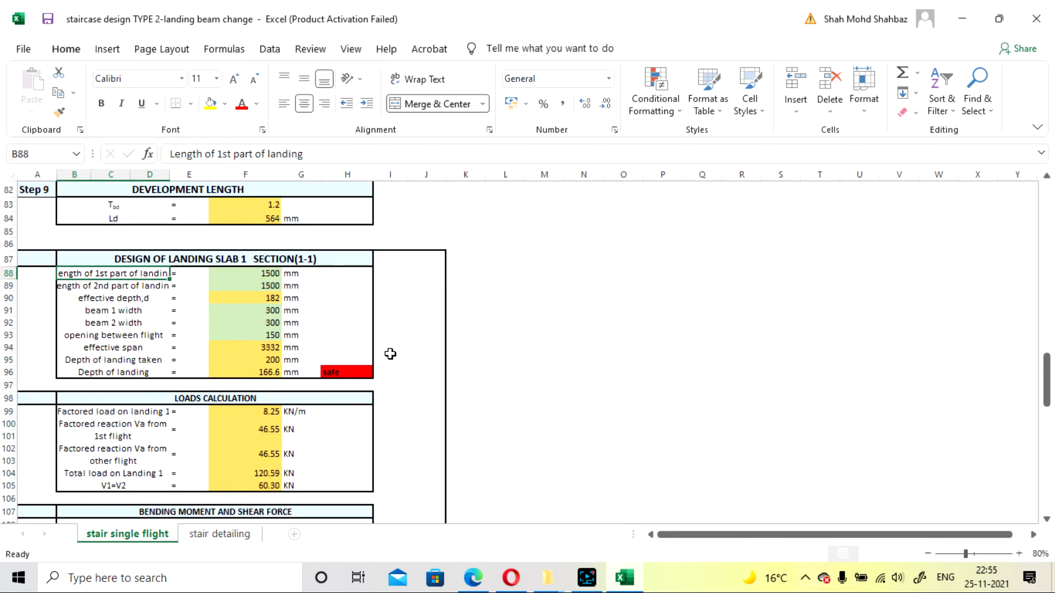
pyautogui.click(228, 347)
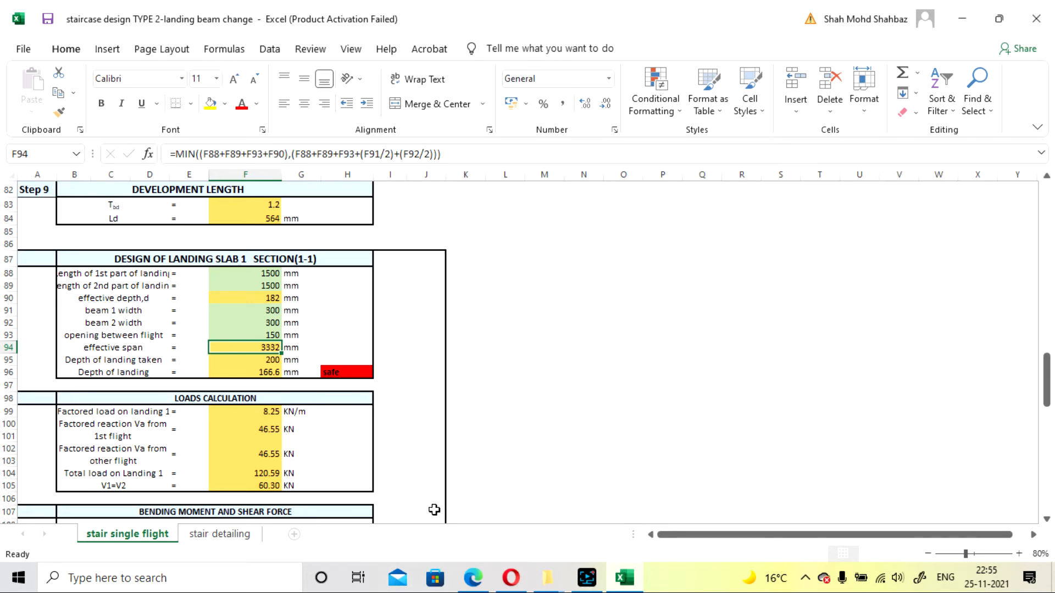
pyautogui.click(587, 577)
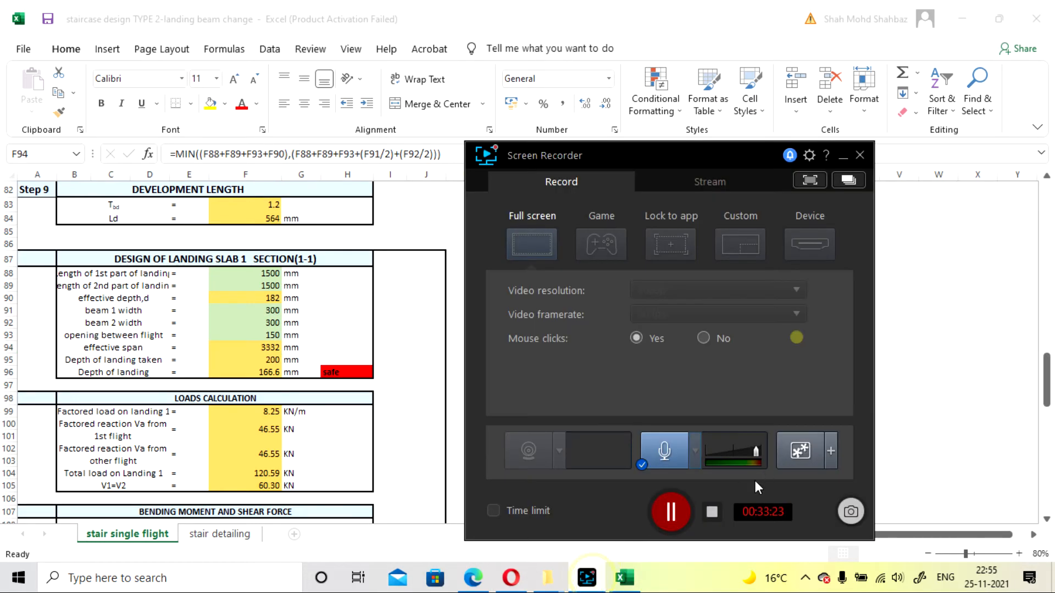
pyautogui.click(664, 513)
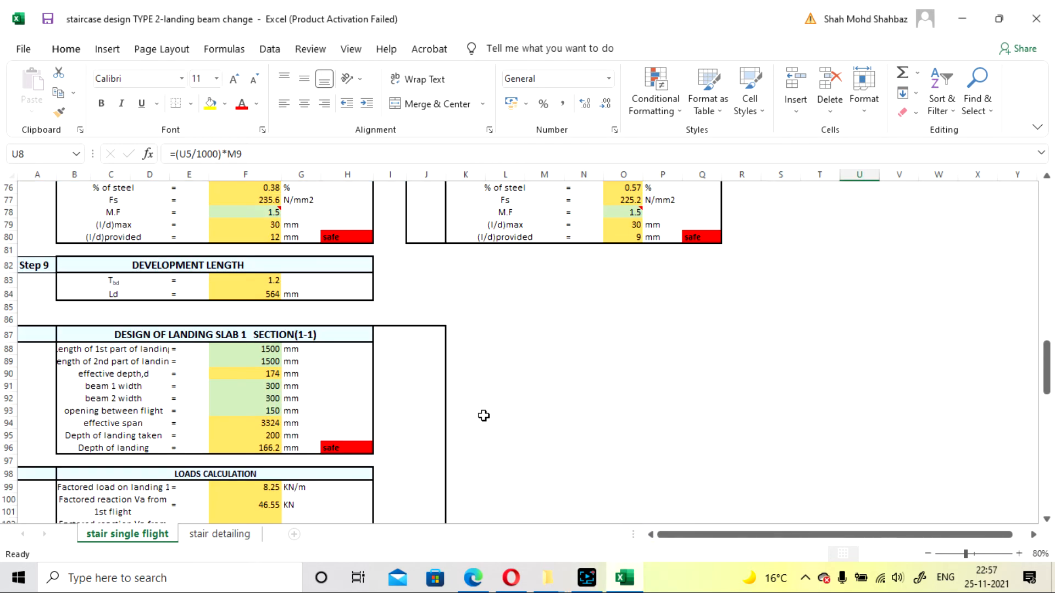
# Compare landing slab 1's effective depth with the effective depth in the Step 3 Loads on Landing data
pyautogui.scroll(-1, 516, 384)
pyautogui.click(584, 337)
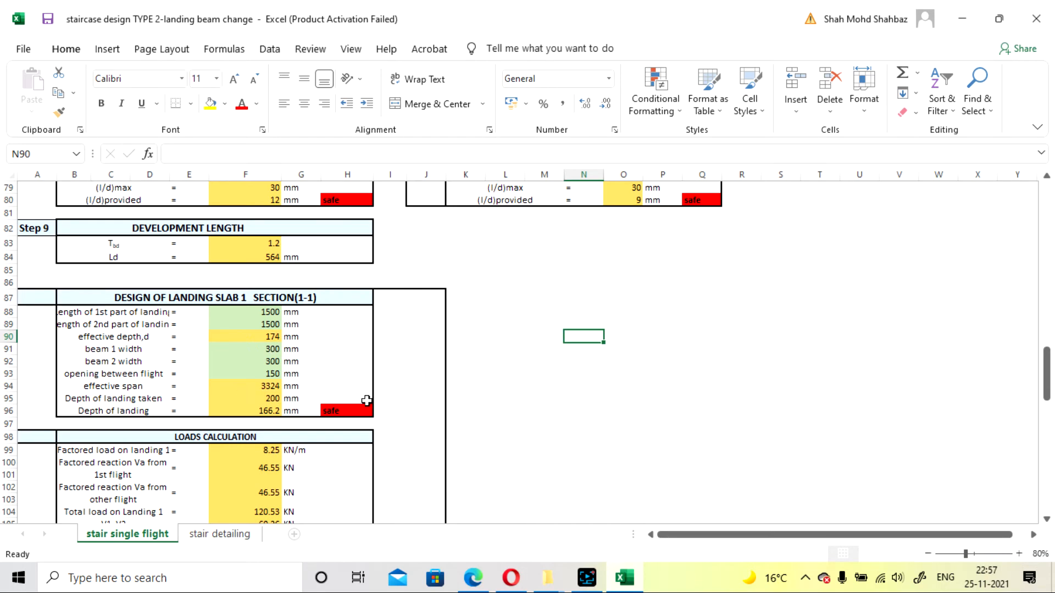
pyautogui.scroll(9, 641, 398)
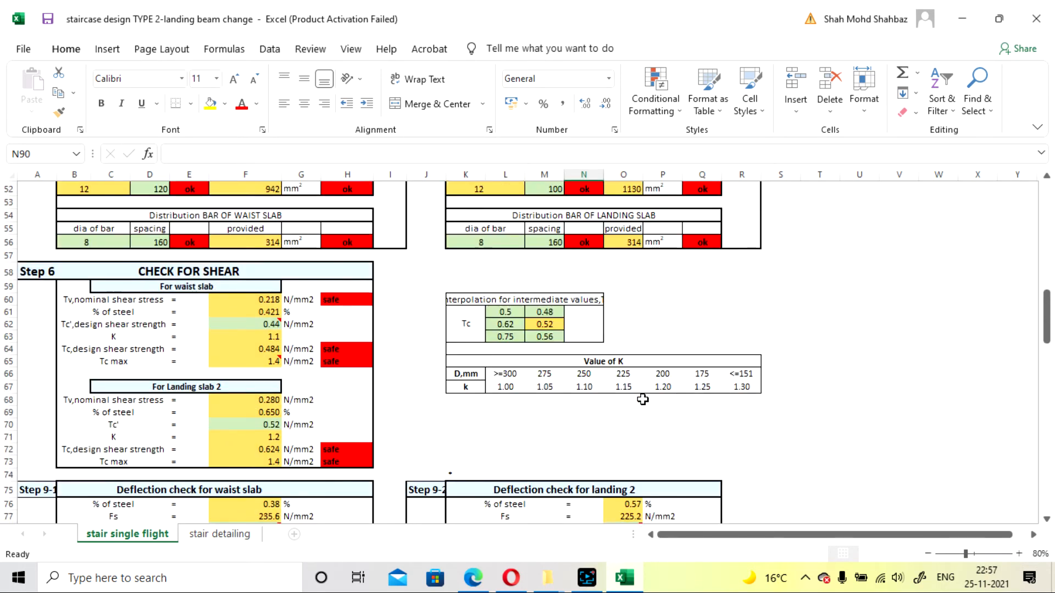
pyautogui.scroll(17, 643, 399)
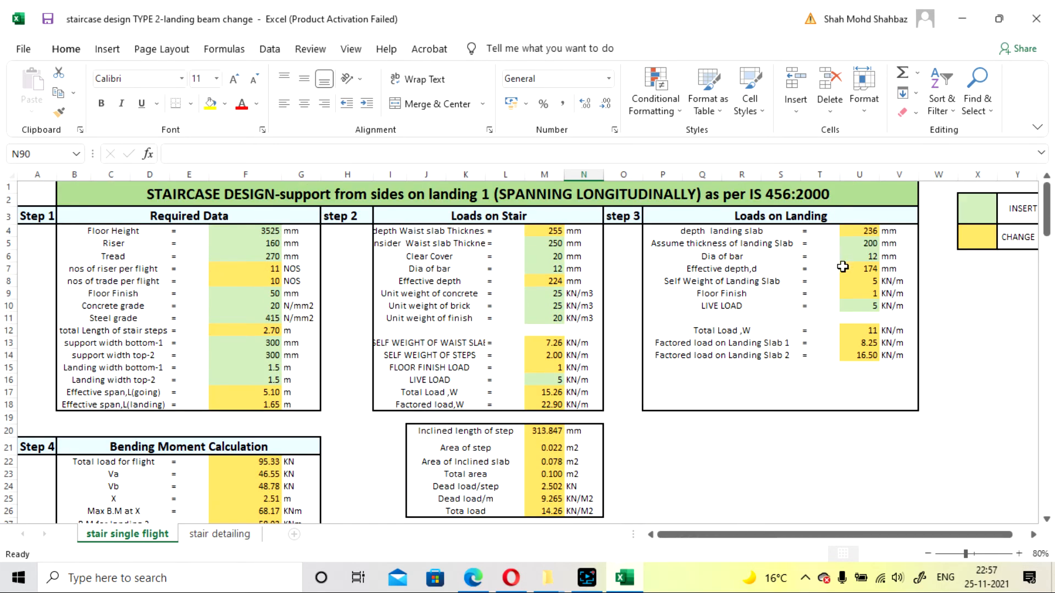
pyautogui.scroll(-2, 507, 289)
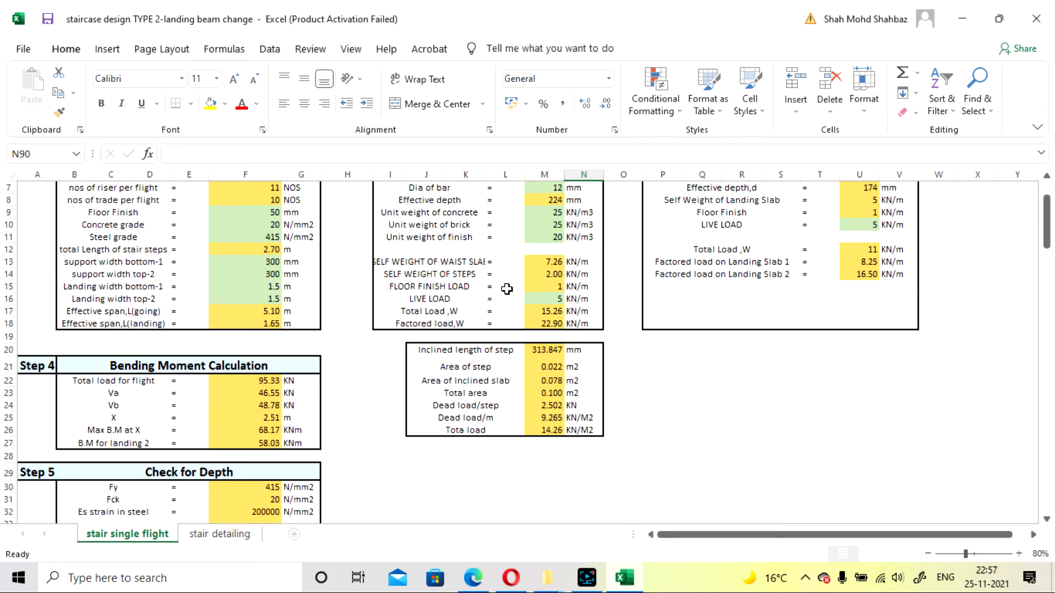
pyautogui.scroll(-20, 507, 289)
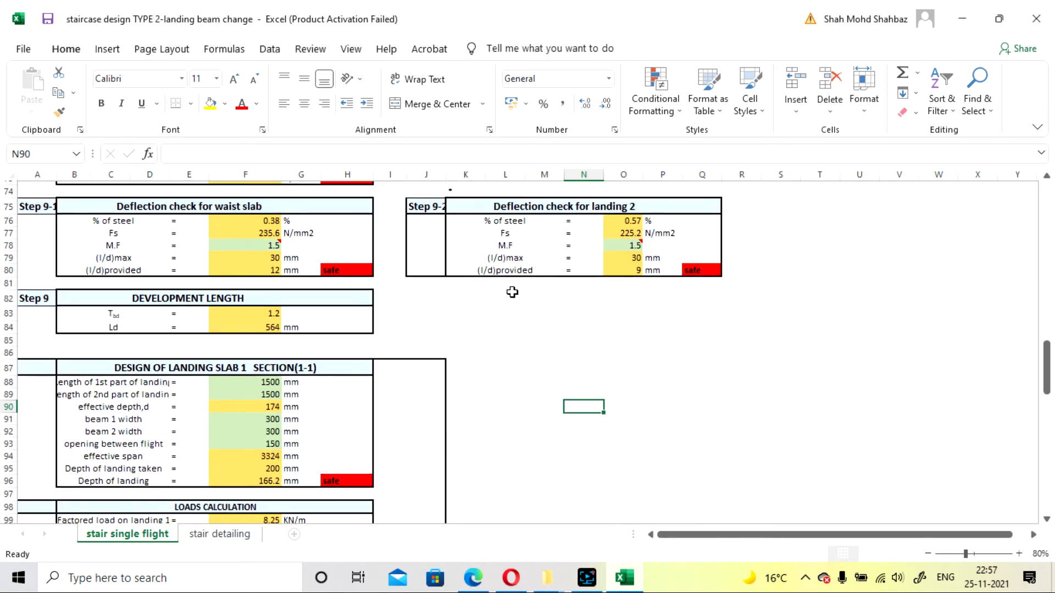
pyautogui.scroll(-8, 512, 292)
pyautogui.scroll(6, 512, 292)
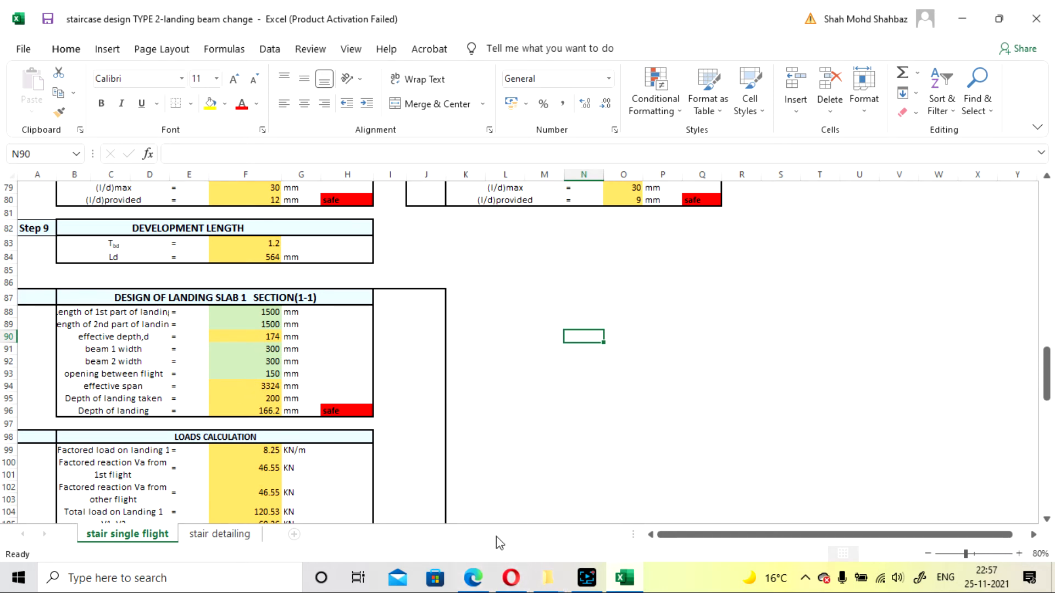
# Relate the landing slab 1 span and supports to the Section 1-1 drawing on the stair detailing sheet
pyautogui.click(220, 535)
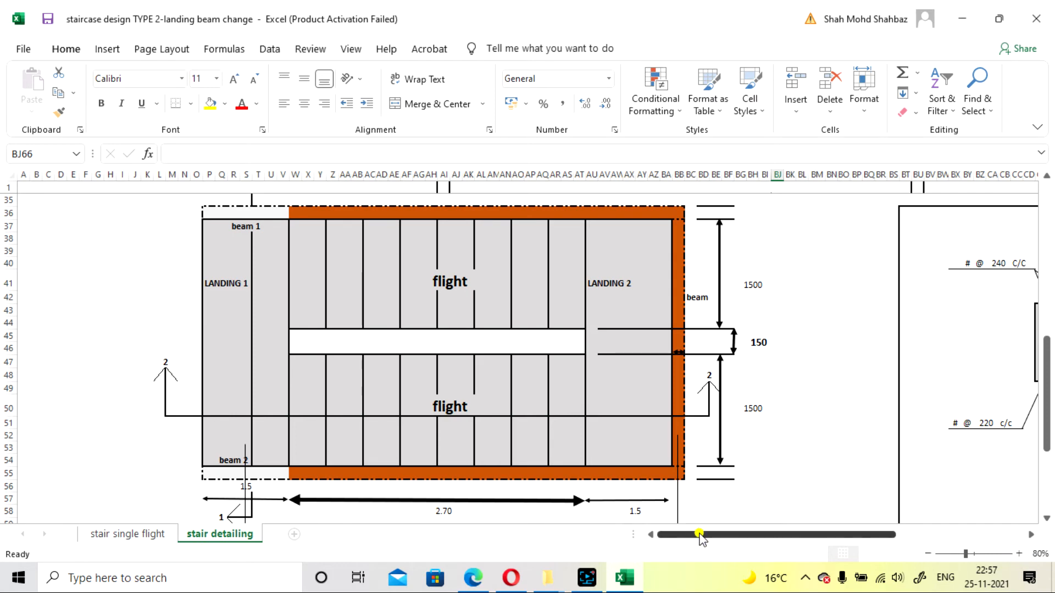
pyautogui.moveTo(700, 538); pyautogui.dragTo(812, 536)
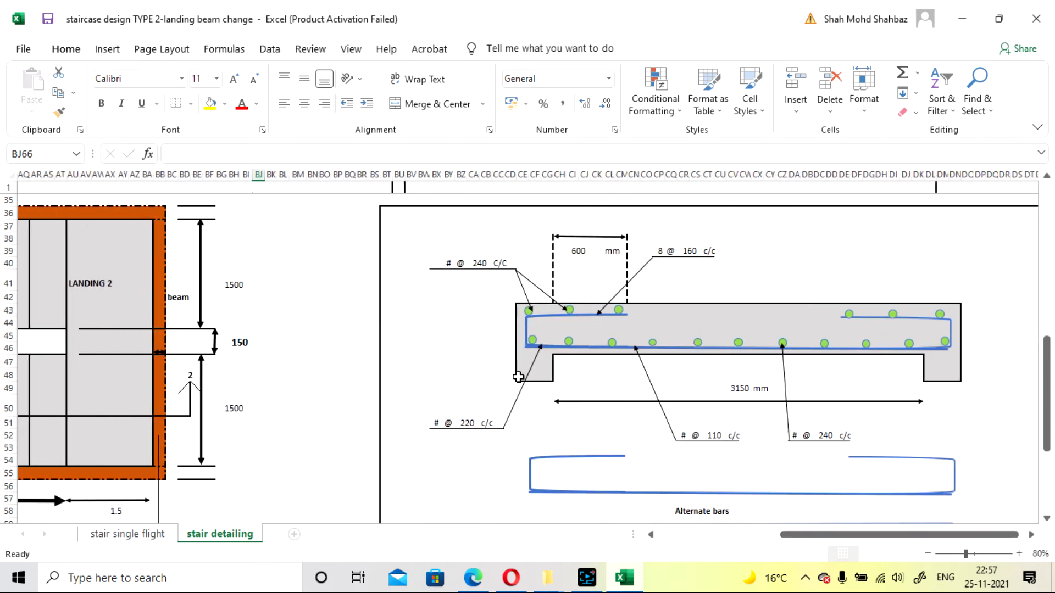
pyautogui.click(144, 535)
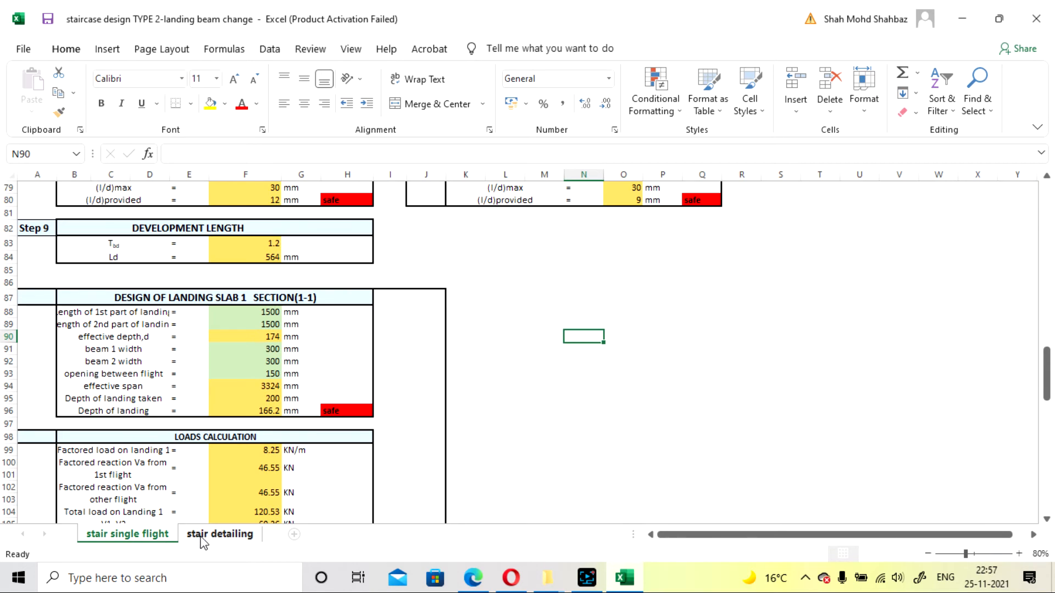
# Inspect the formula behind the depth of landing in the landing slab 1 design
pyautogui.scroll(-1, 298, 364)
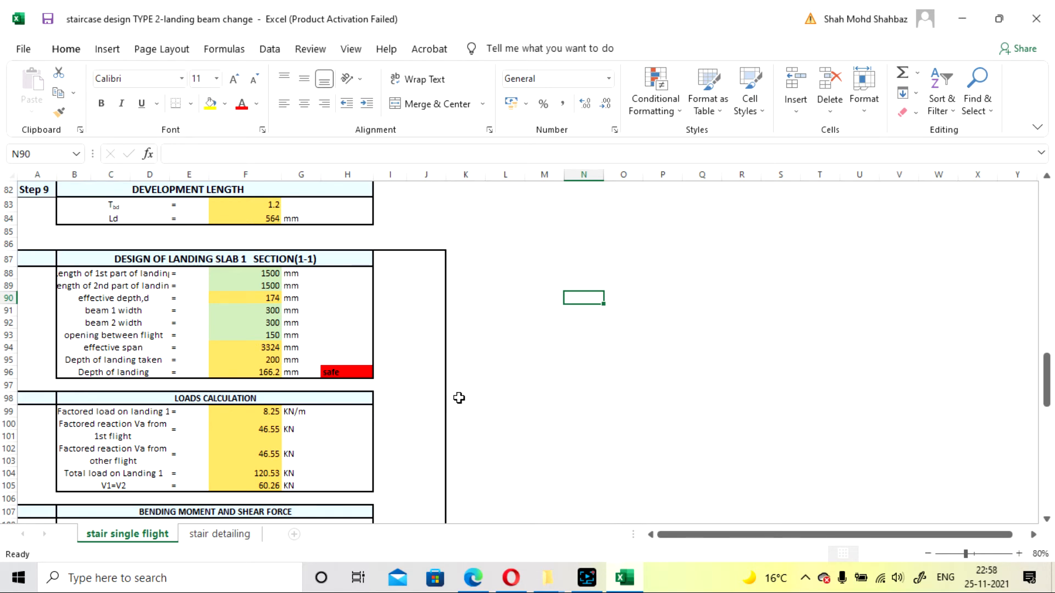
pyautogui.click(253, 372)
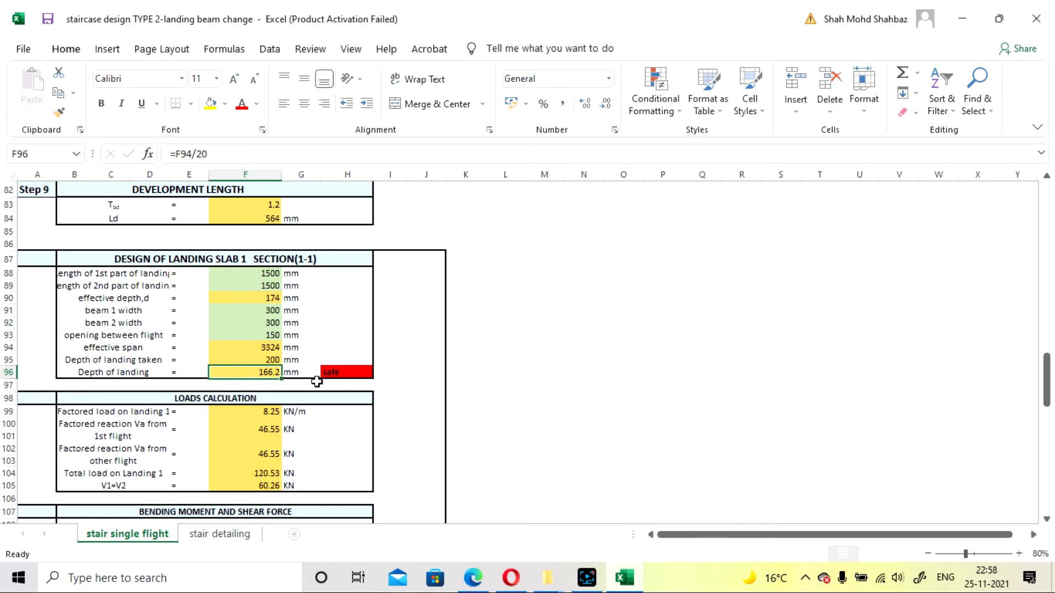
pyautogui.click(543, 323)
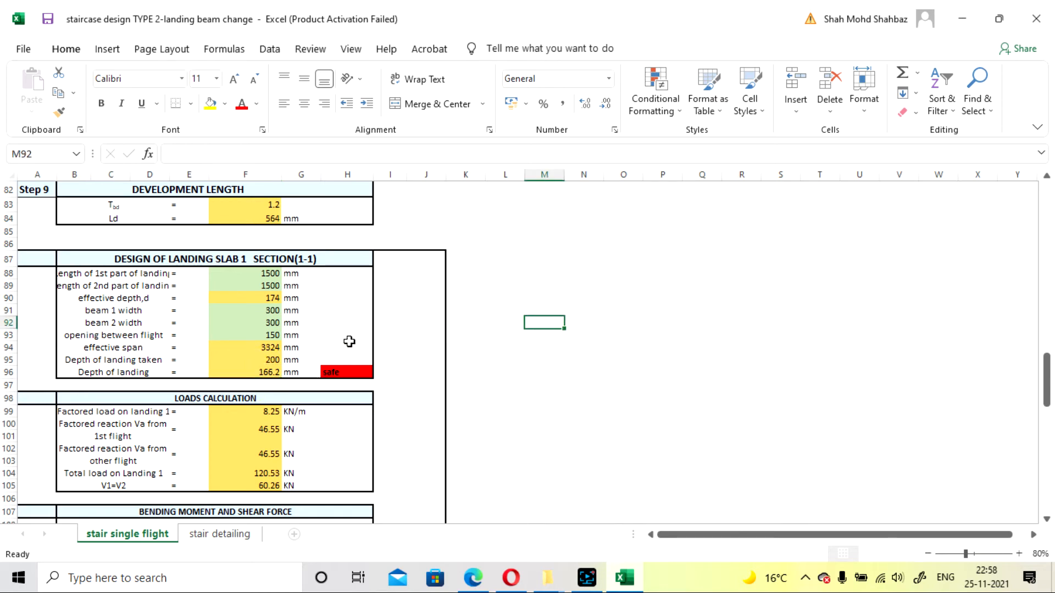
# Relate landing slab 1's loads calculation to landing 1 and the two flights on the detailing plan
pyautogui.scroll(-2, 274, 349)
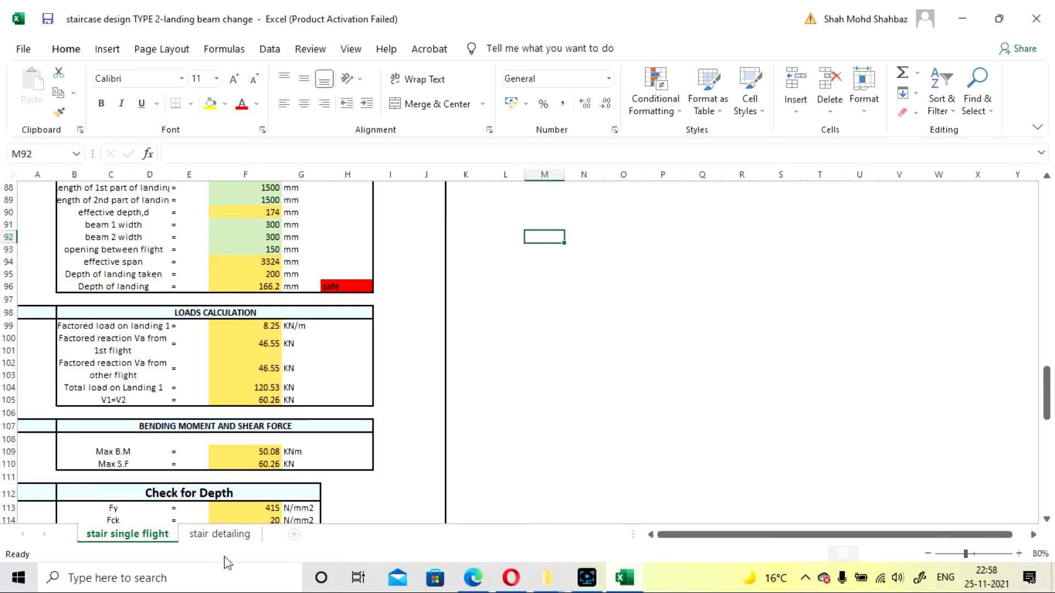
pyautogui.click(220, 535)
pyautogui.moveTo(787, 542); pyautogui.dragTo(666, 537)
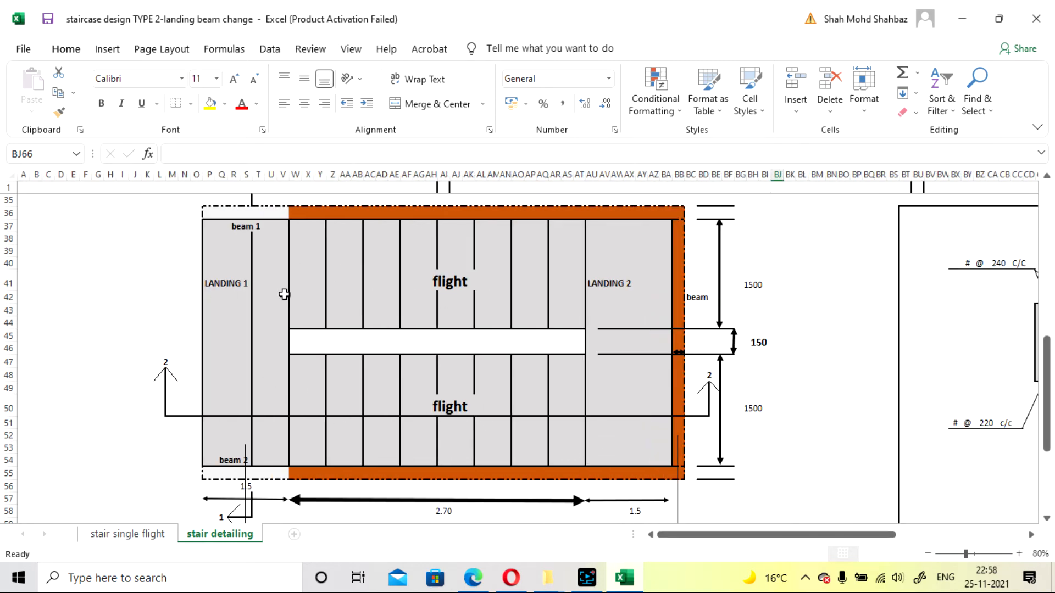
pyautogui.click(128, 535)
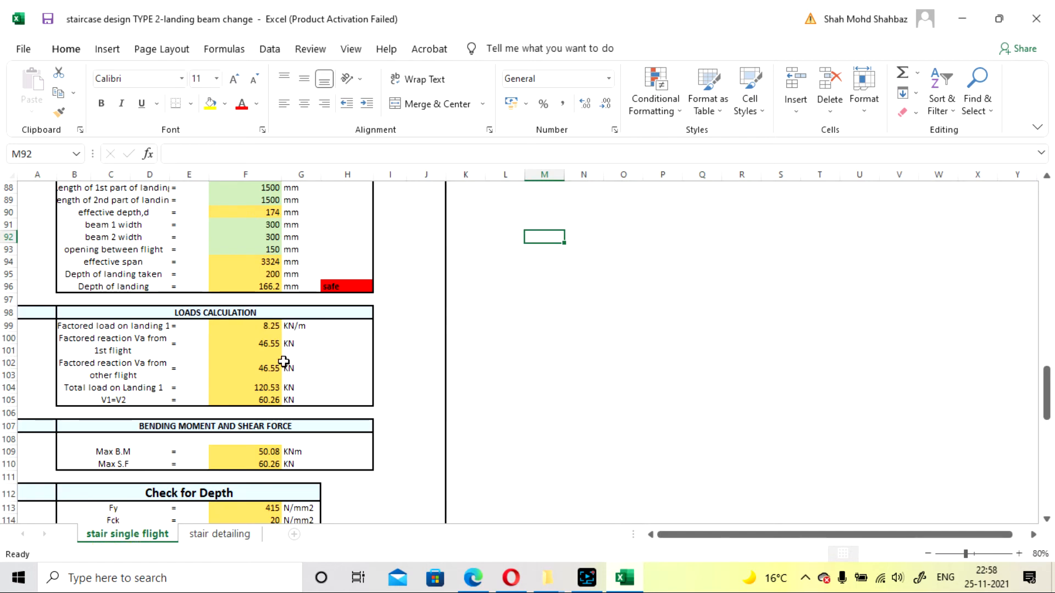
pyautogui.scroll(-1, 333, 350)
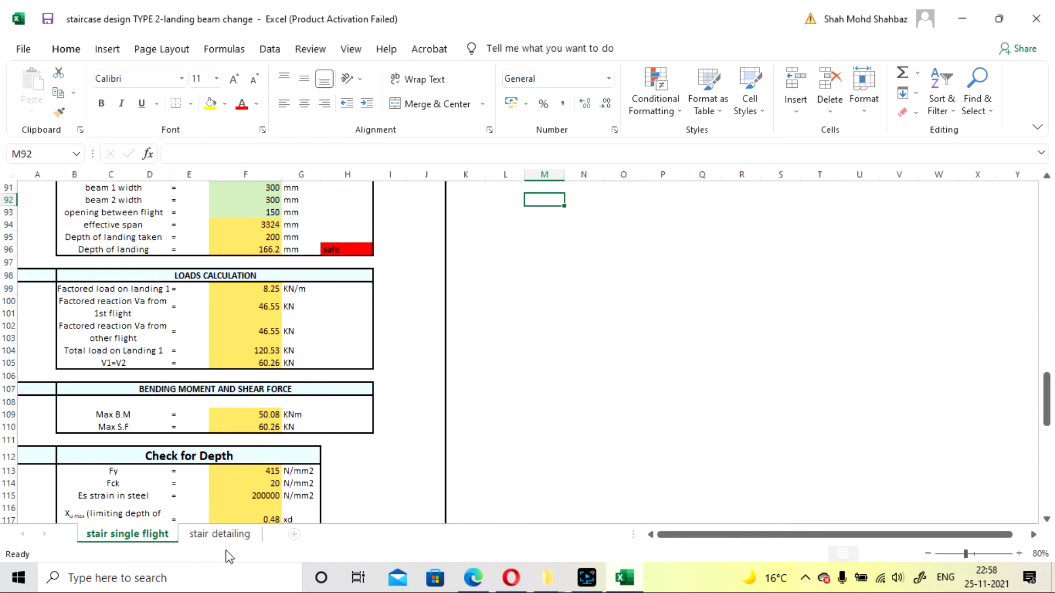
# Locate the Va and Vb support reactions of the flight below the detailing plan
pyautogui.click(219, 535)
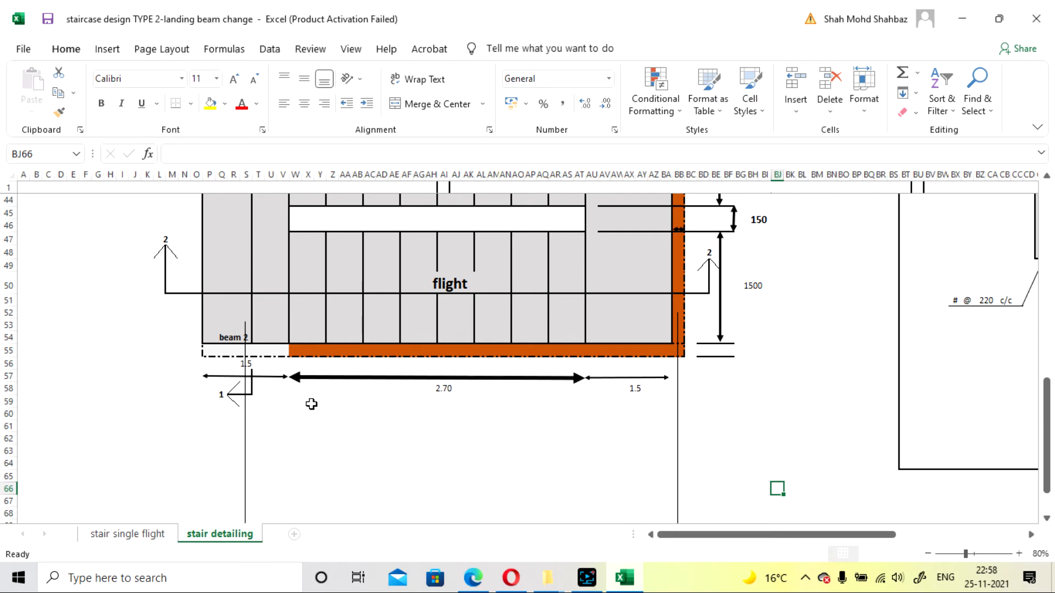
pyautogui.scroll(-6, 322, 390)
pyautogui.scroll(3, 469, 388)
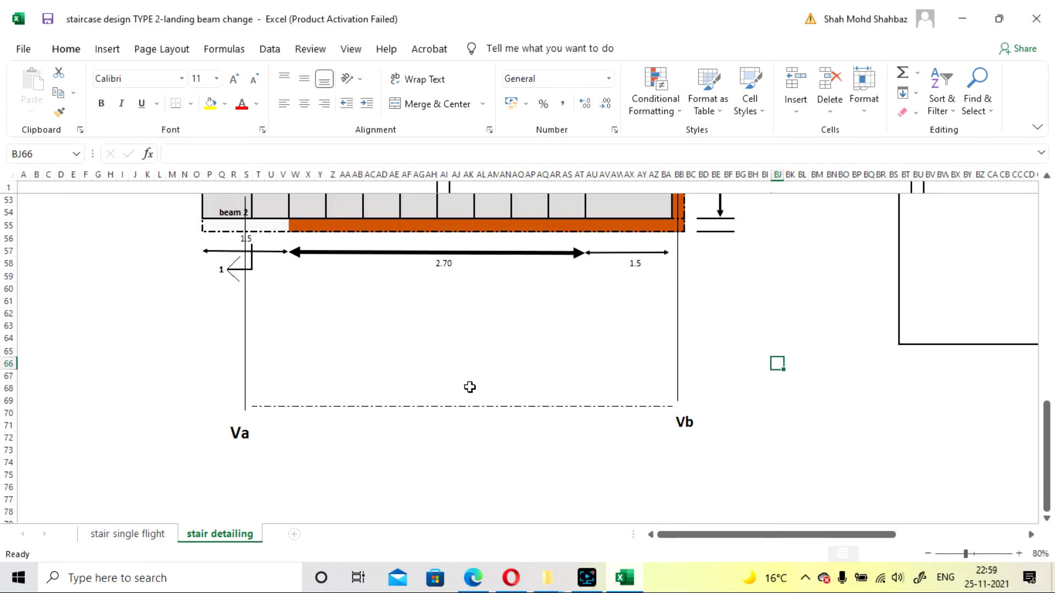
# Try to copy the Va reaction label from the plan to beneath the left support in the Section 1-1 drawing
pyautogui.click(242, 435)
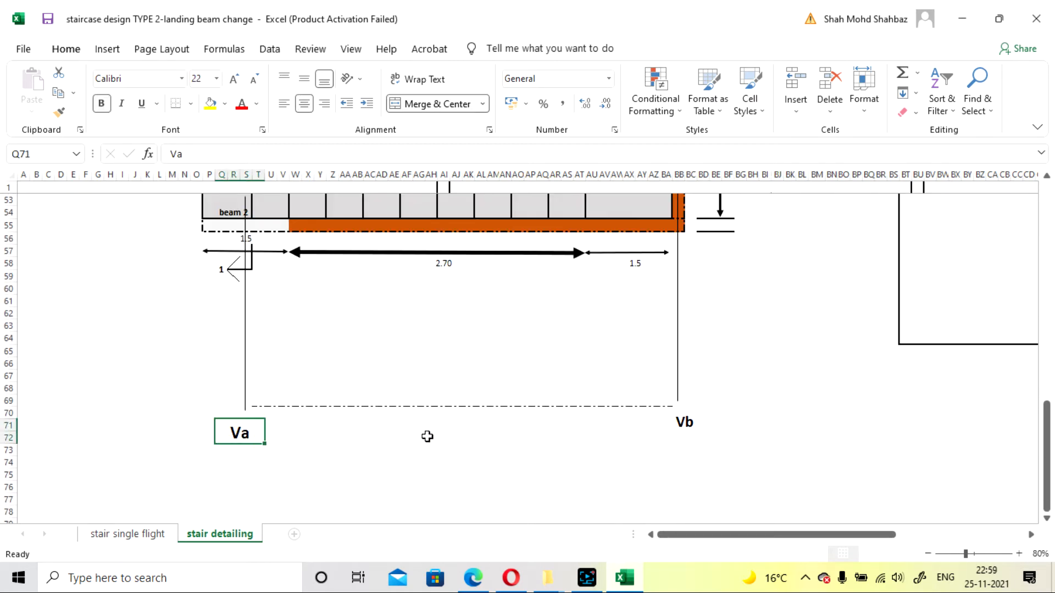
pyautogui.click(929, 553)
pyautogui.click(929, 553)
pyautogui.moveTo(831, 534); pyautogui.dragTo(895, 535)
pyautogui.scroll(1, 834, 427)
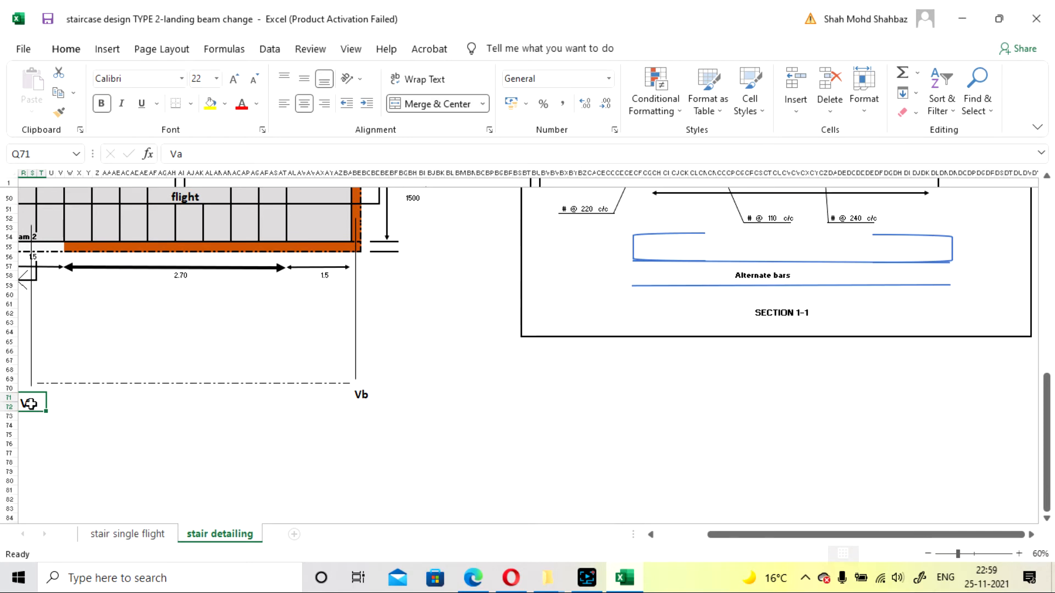
pyautogui.hotkey('ctrl', 'c')
pyautogui.scroll(3, 632, 322)
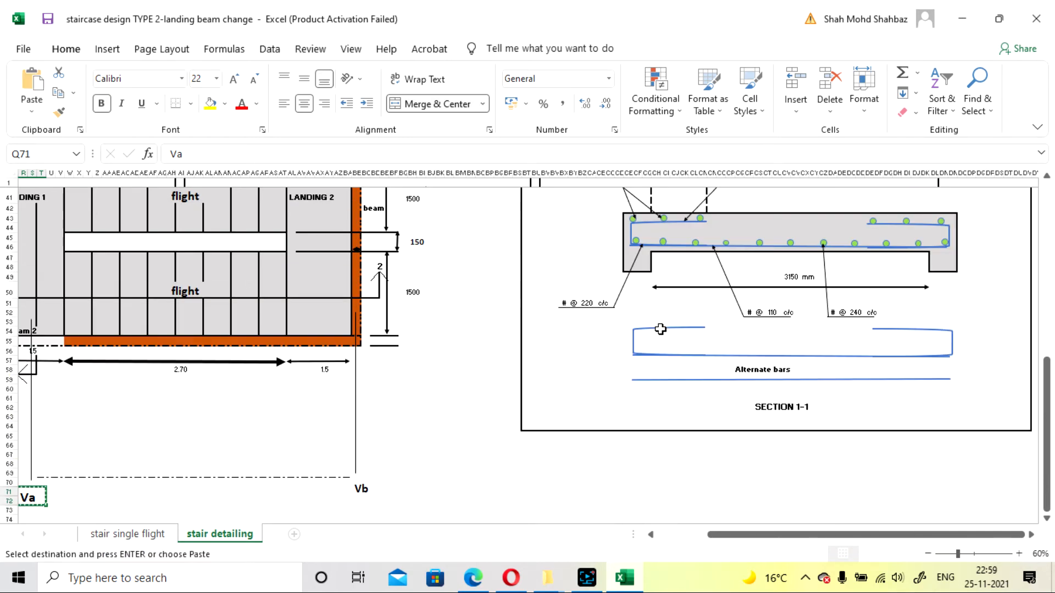
pyautogui.click(639, 294)
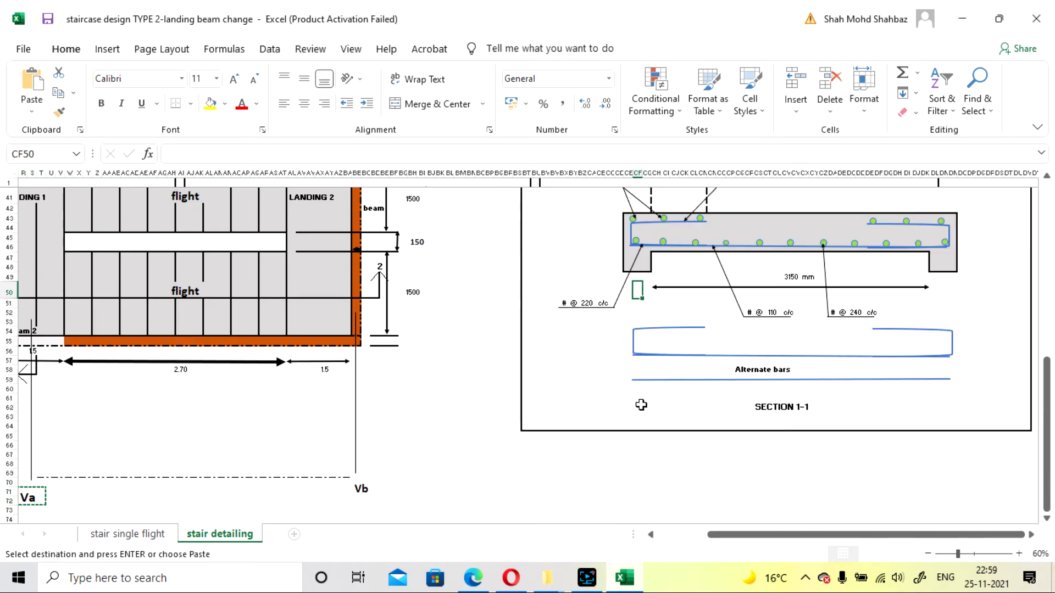
pyautogui.press('Return')
# Try to copy the Vb reaction label from the plan to beneath the right support in the Section 1-1 drawing
pyautogui.click(364, 486)
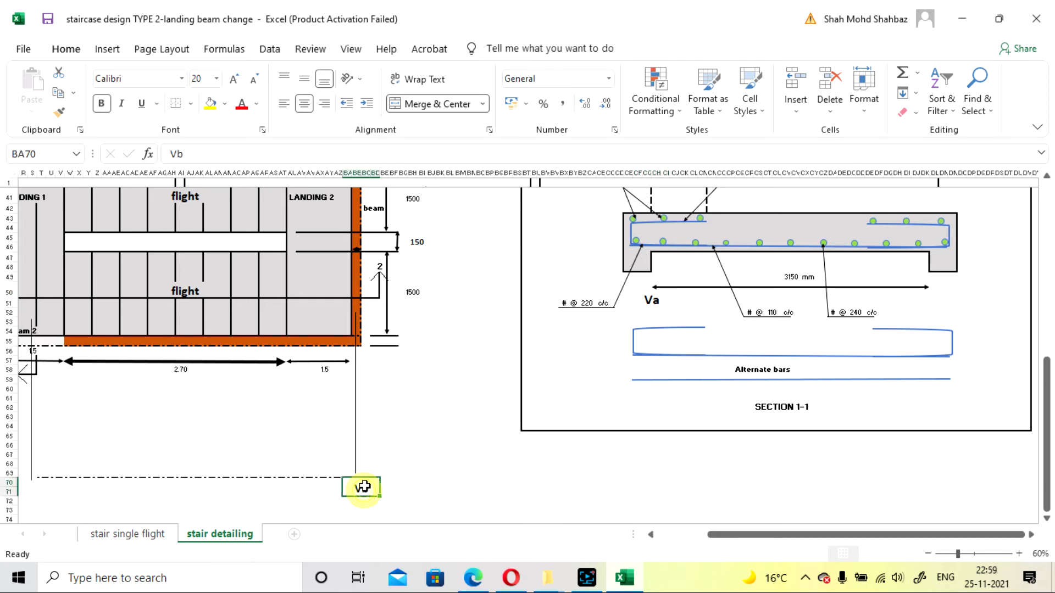
pyautogui.hotkey('ctrl', 'c')
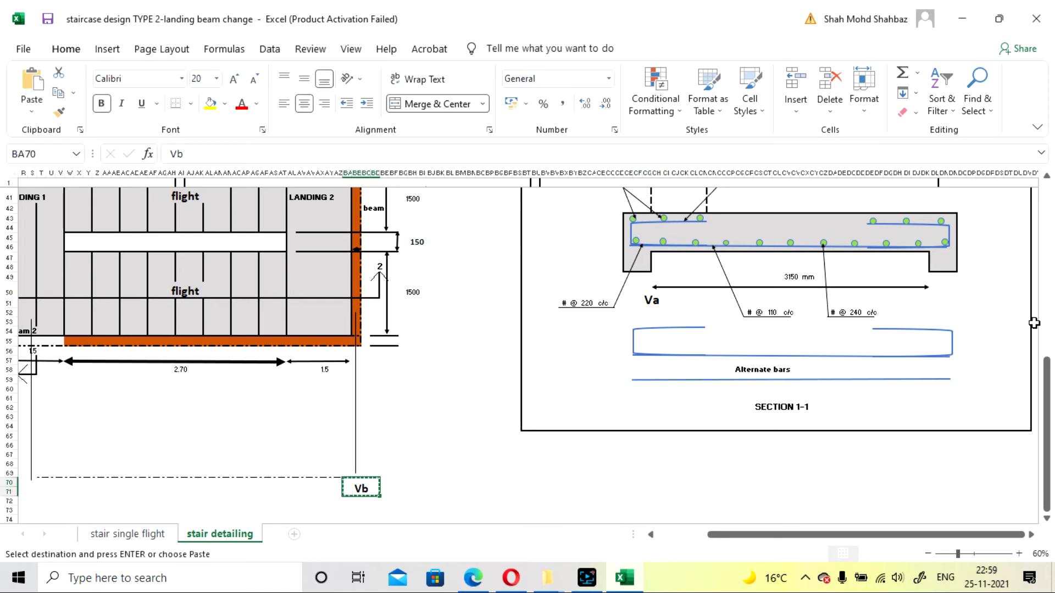
pyautogui.click(942, 289)
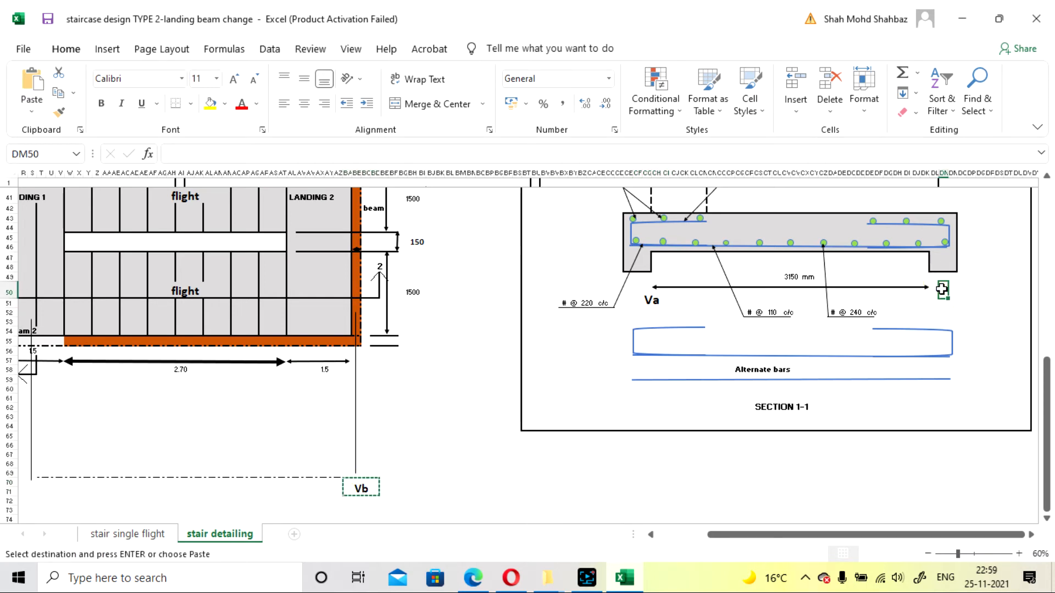
pyautogui.press('Return')
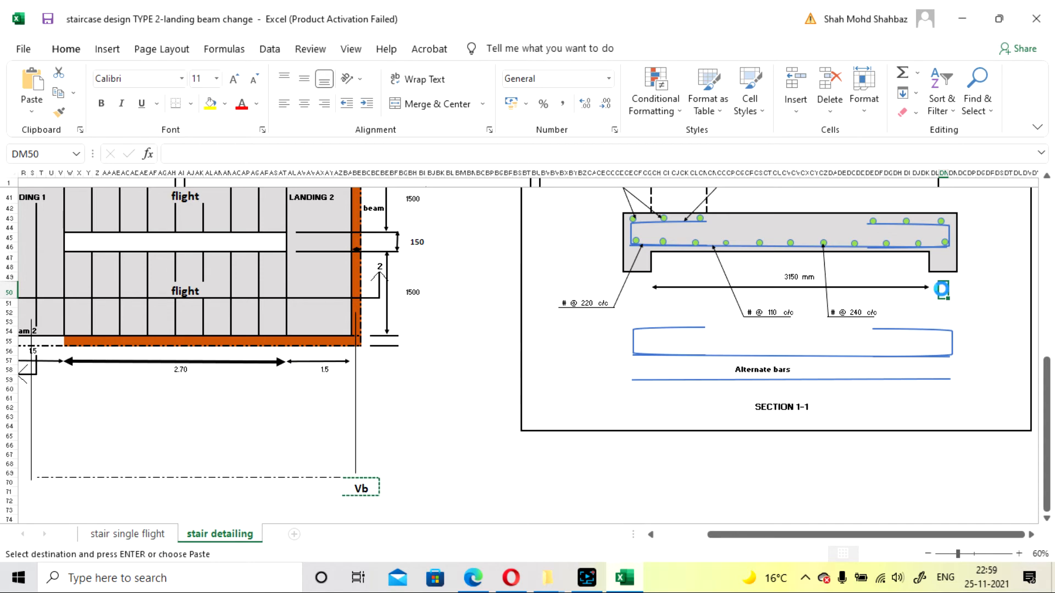
pyautogui.click(428, 415)
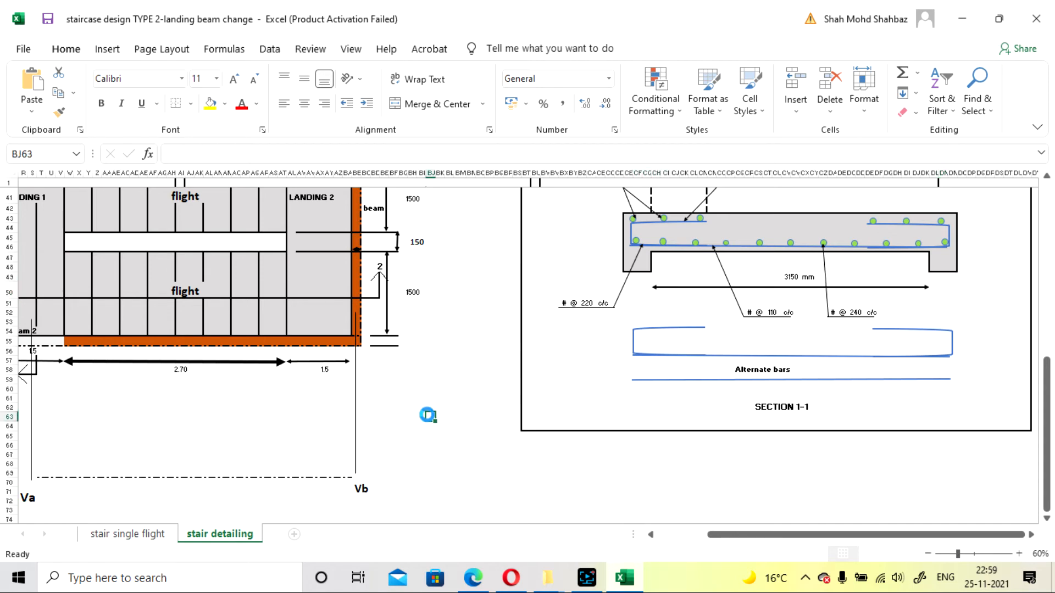
# Compare the flight reactions in landing slab 1's loads calculation with the plan and Section 1-1 drawing
pyautogui.scroll(3, 430, 414)
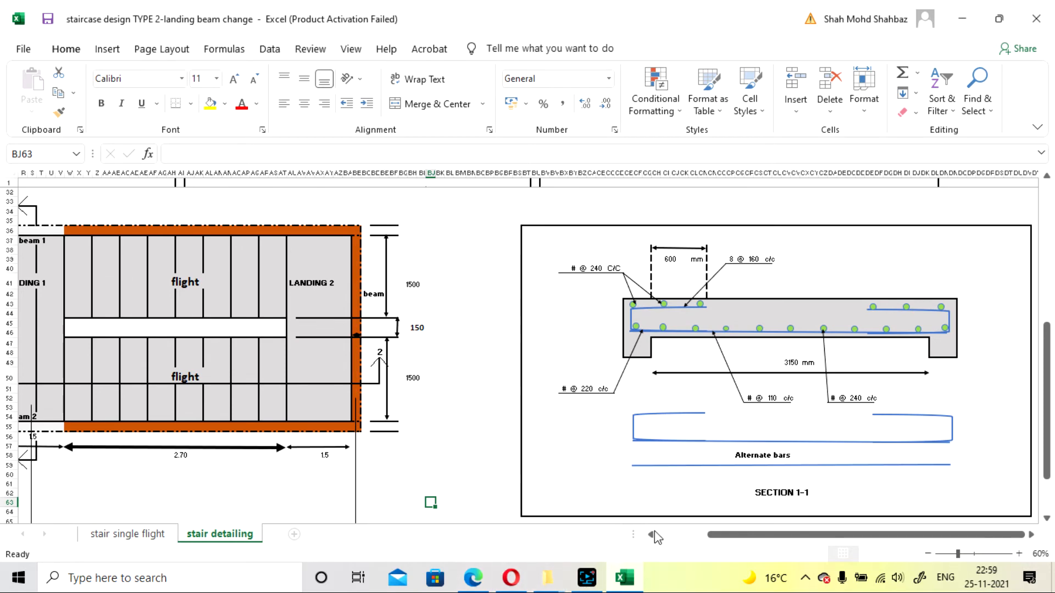
pyautogui.moveTo(730, 531)
pyautogui.mouseDown()
pyautogui.moveTo(667, 546)
pyautogui.moveTo(709, 542)
pyautogui.mouseUp()
pyautogui.click(129, 536)
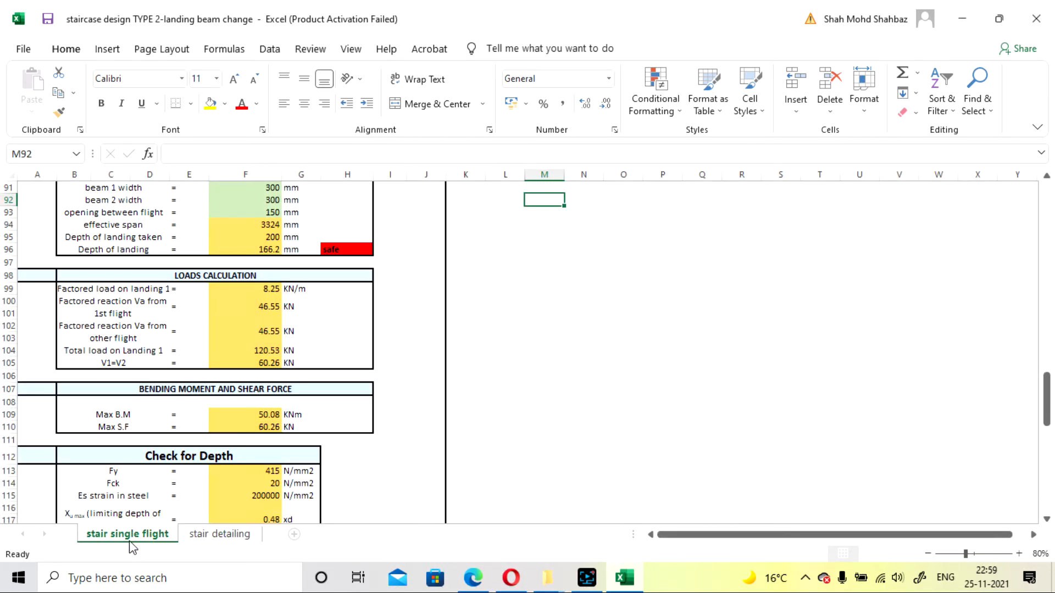
pyautogui.click(220, 534)
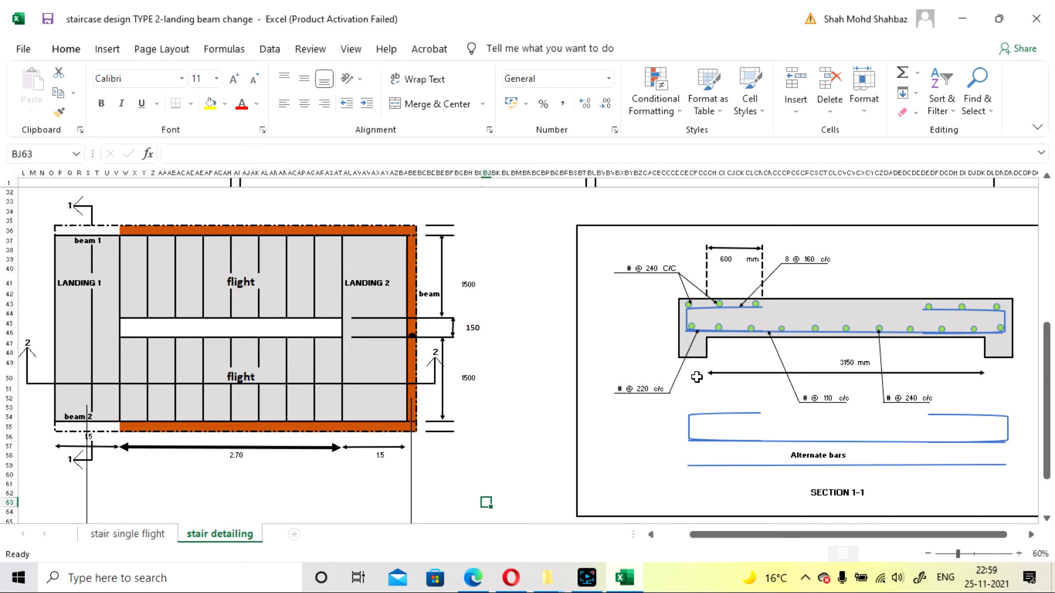
# Copy the plan's Va reaction label to cell CE50, beneath the left support in the Section 1-1 drawing
pyautogui.scroll(-4, 499, 391)
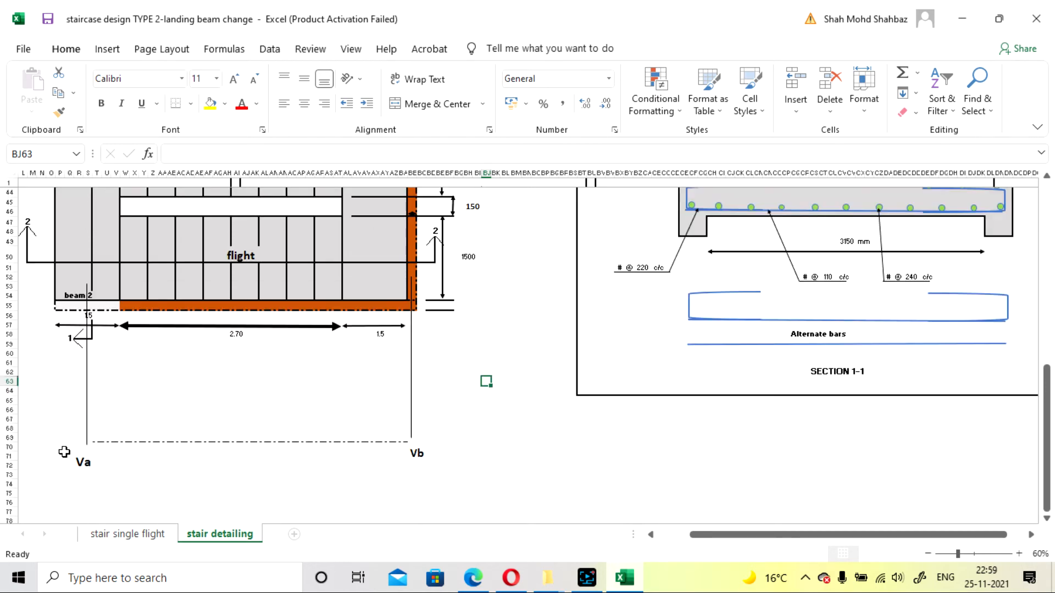
pyautogui.click(86, 464)
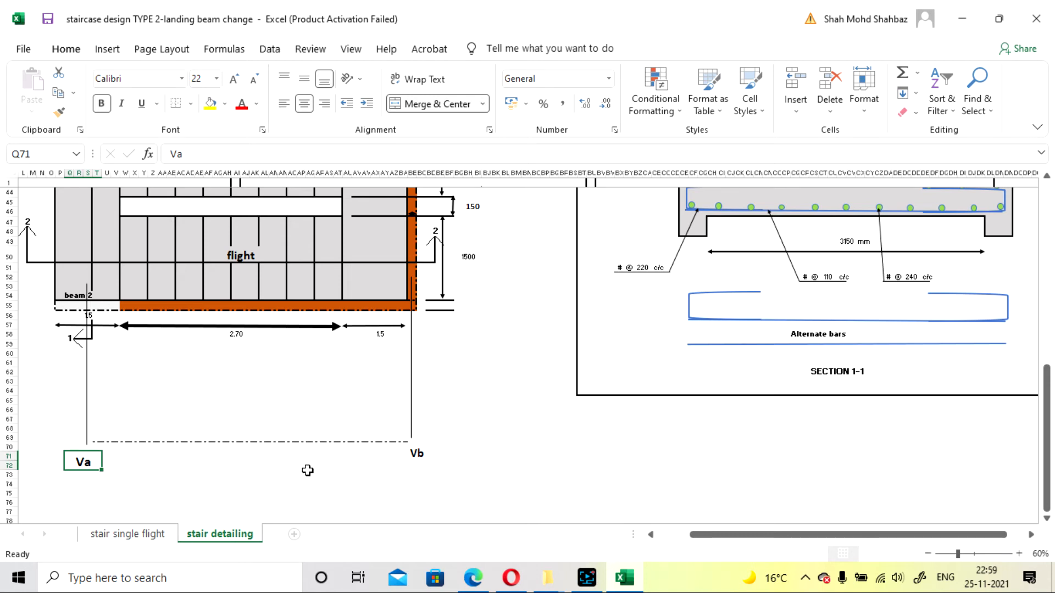
pyautogui.hotkey('ctrl', 'c')
pyautogui.click(686, 255)
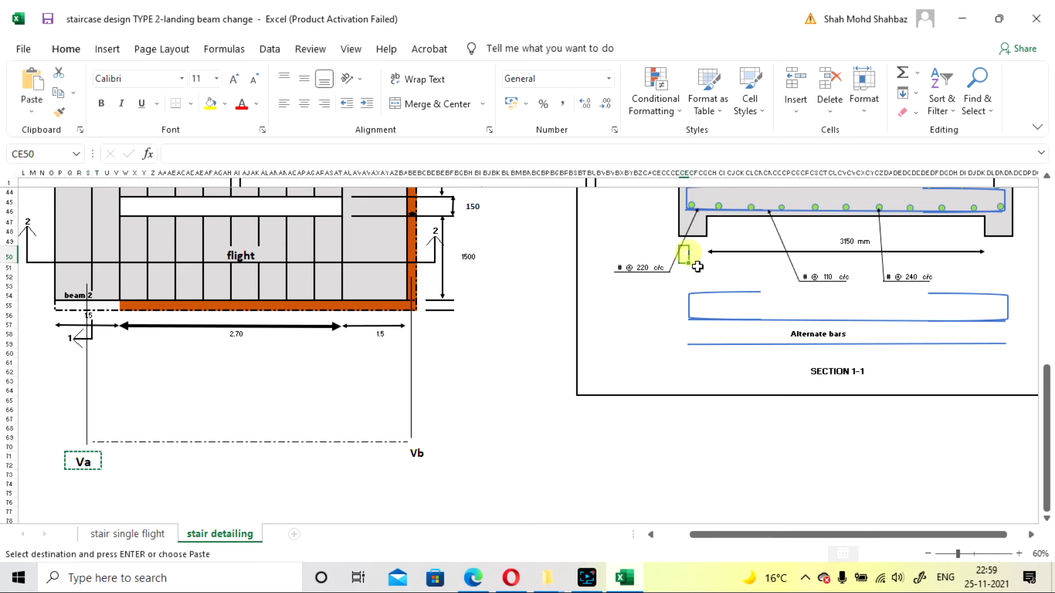
pyautogui.moveTo(691, 256); pyautogui.dragTo(715, 269)
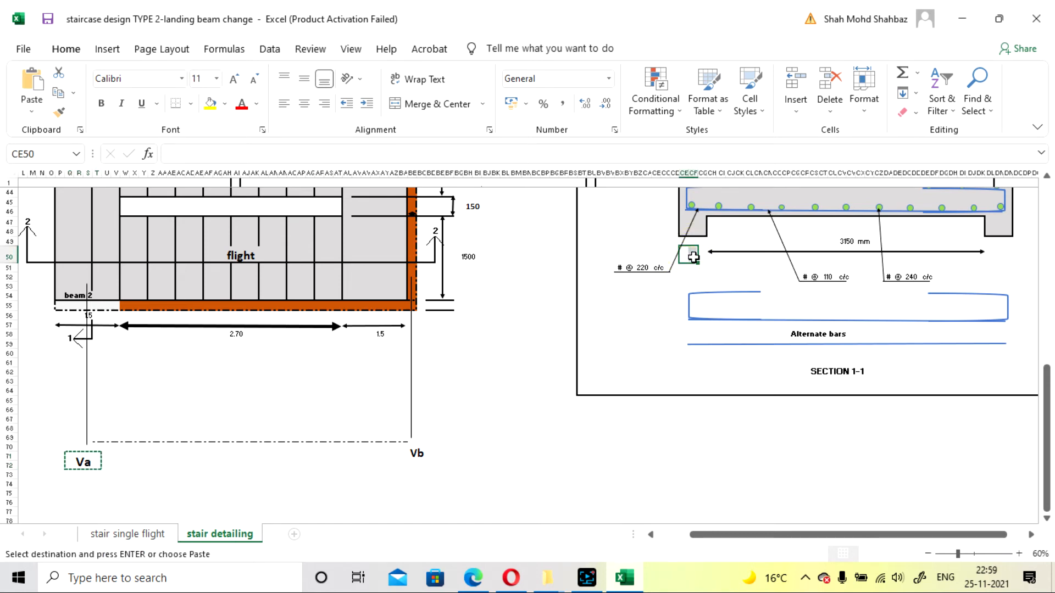
pyautogui.hotkey('ctrl', 'v')
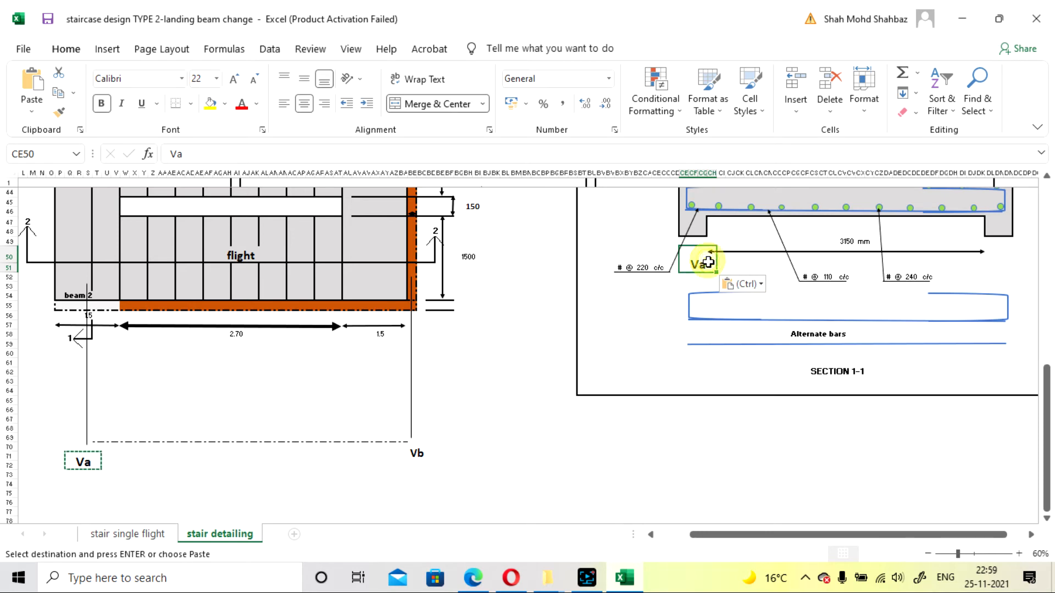
# Change the reaction label in cell CE50, beneath the left support of the Section 1-1 drawing, to V1
pyautogui.doubleClick(712, 265)
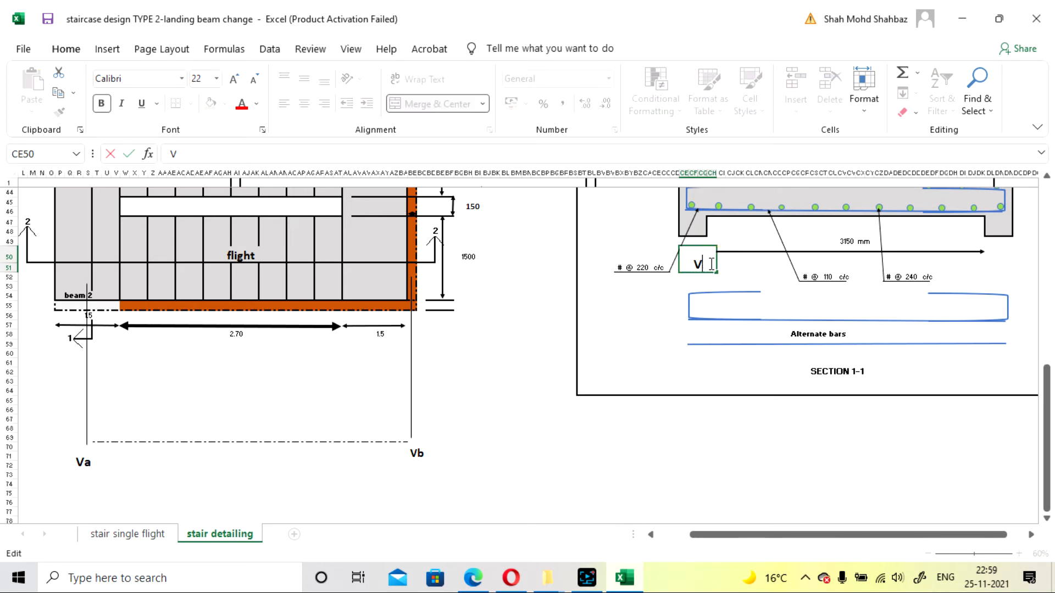
pyautogui.write('1')
pyautogui.press('Return')
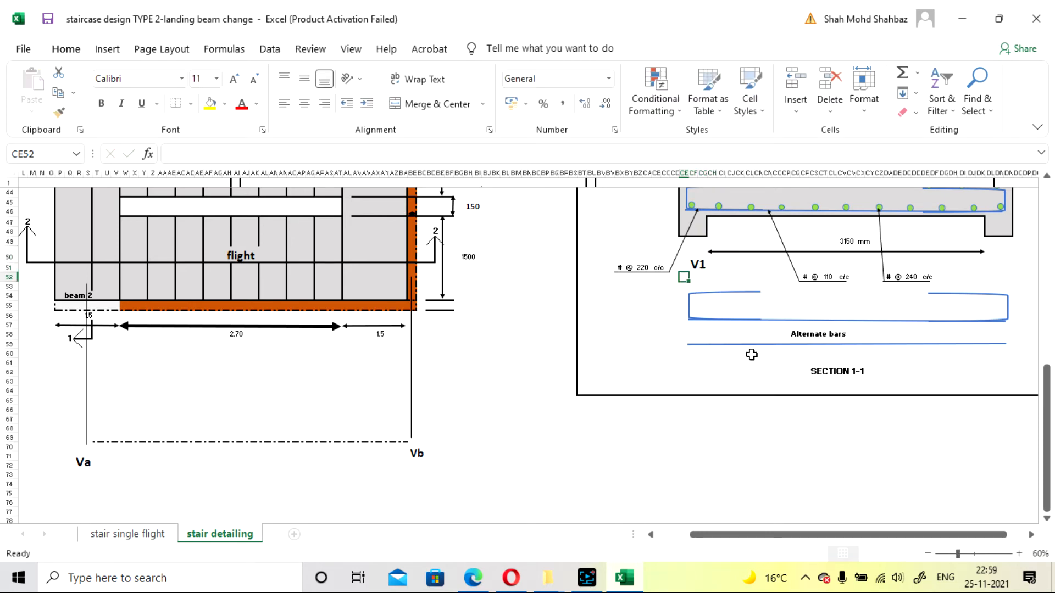
# Copy the V1 label to cell DM50, beneath the right support of Section 1-1, change it to V2 and left-align it
pyautogui.click(992, 255)
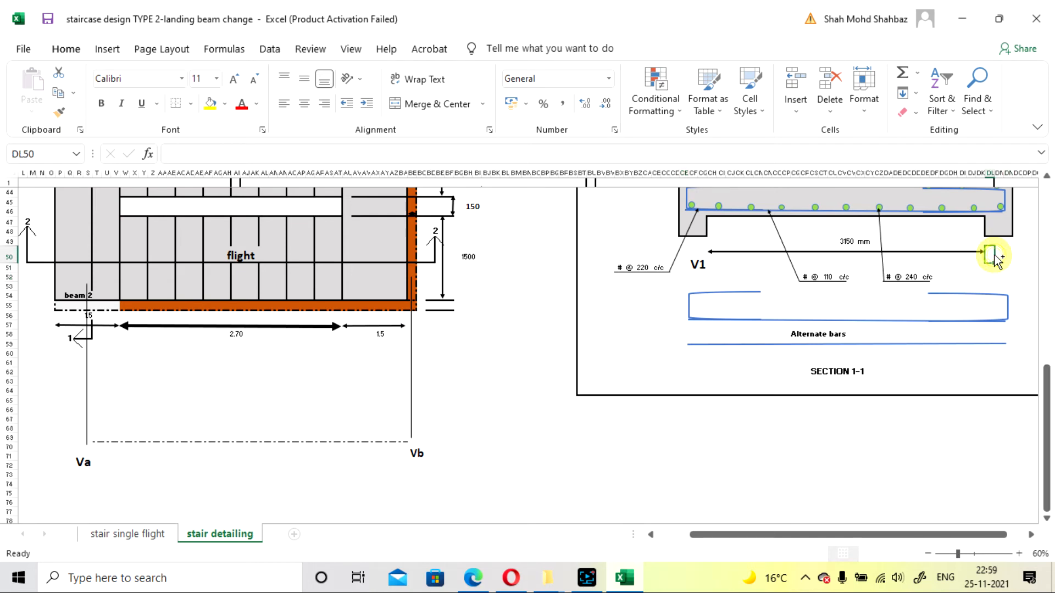
pyautogui.click(697, 263)
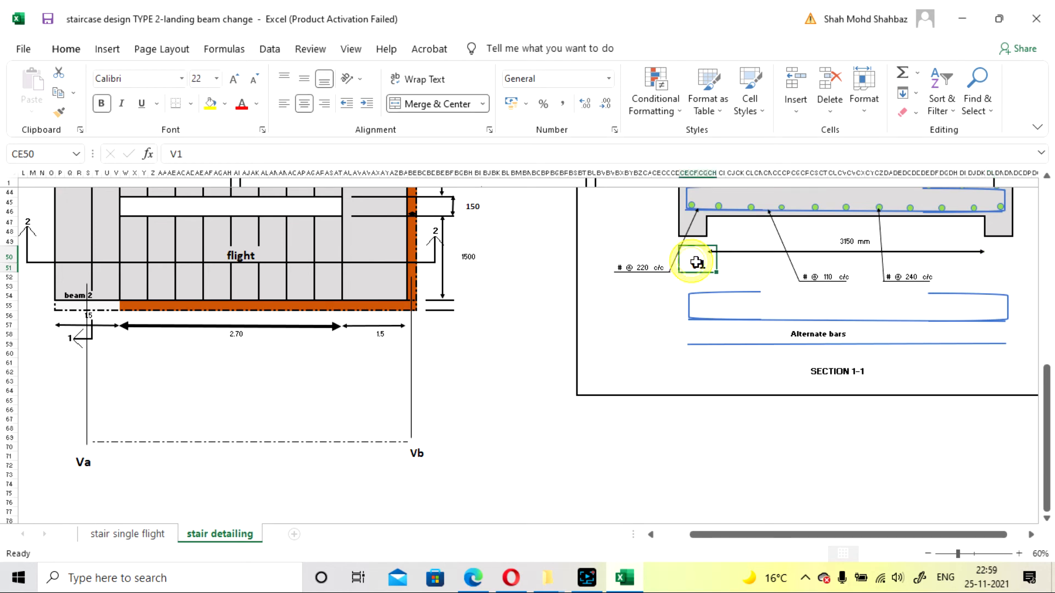
pyautogui.hotkey('ctrl', 'c')
pyautogui.click(1009, 256)
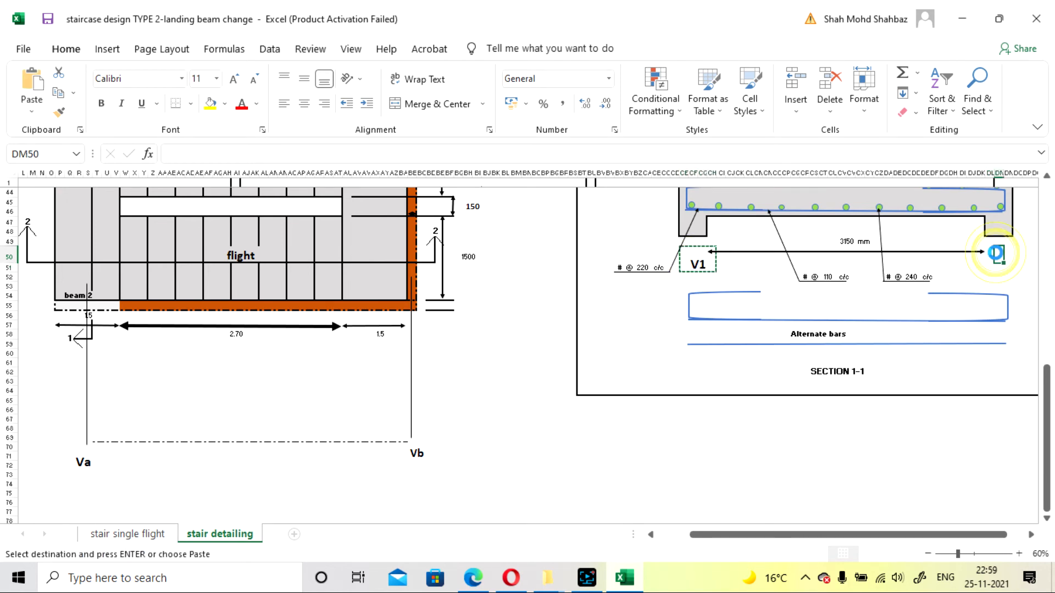
pyautogui.hotkey('ctrl', 'v')
pyautogui.write('V2')
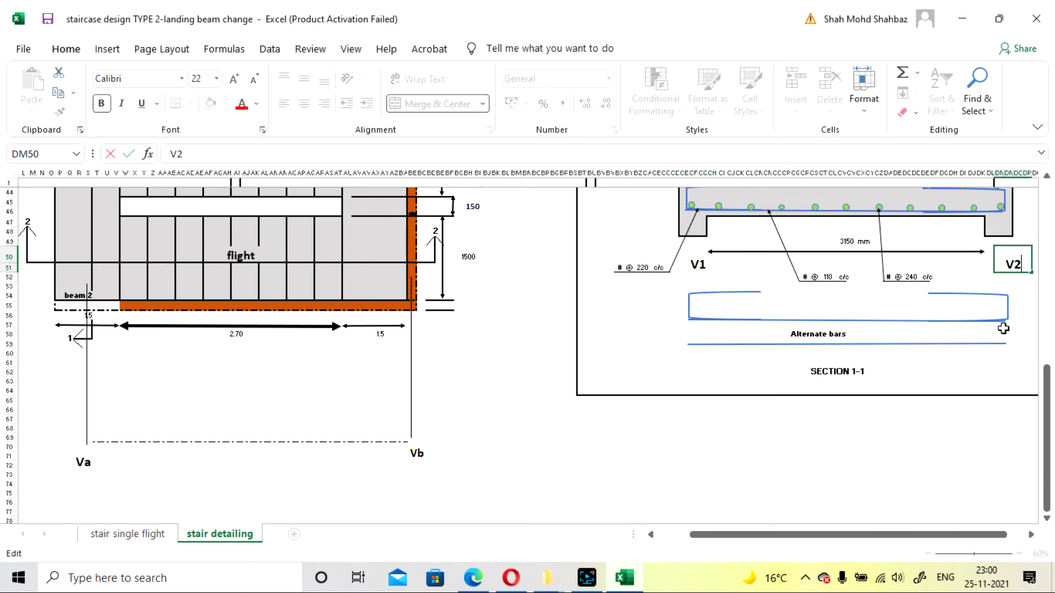
pyautogui.press('Return')
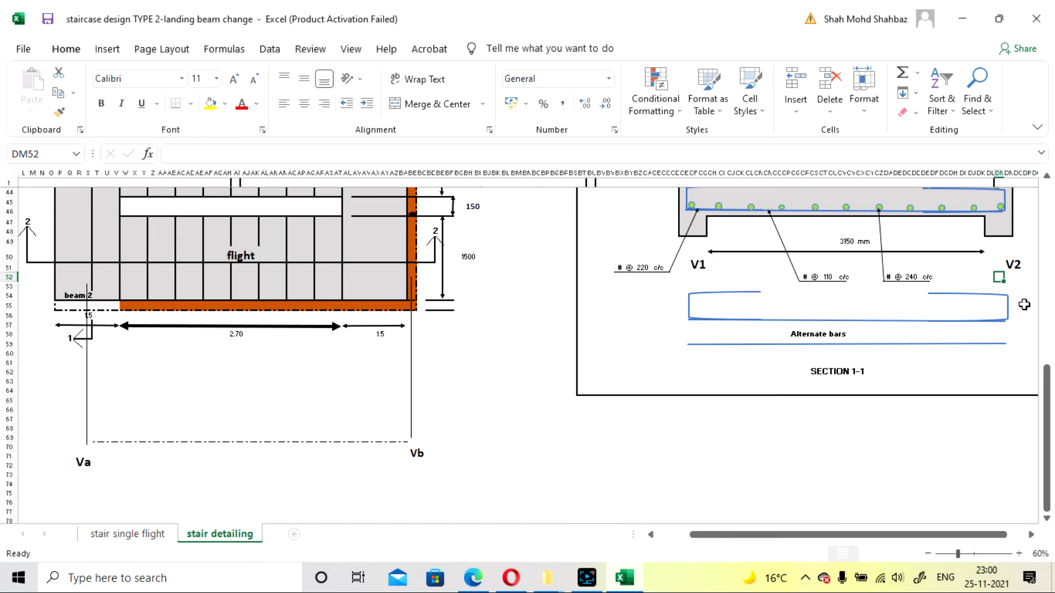
pyautogui.click(1010, 262)
pyautogui.click(283, 105)
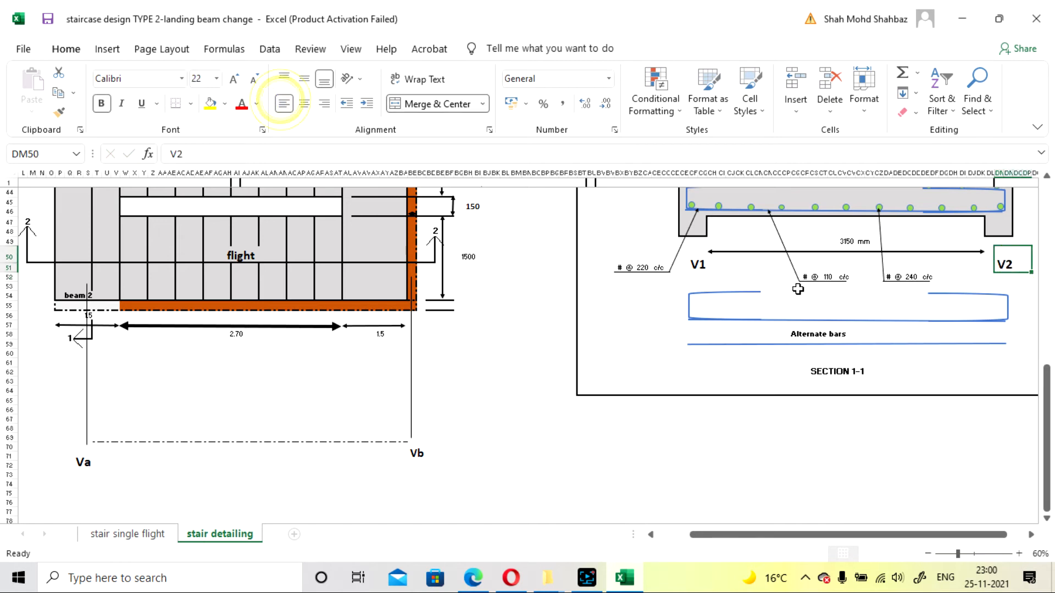
pyautogui.click(943, 473)
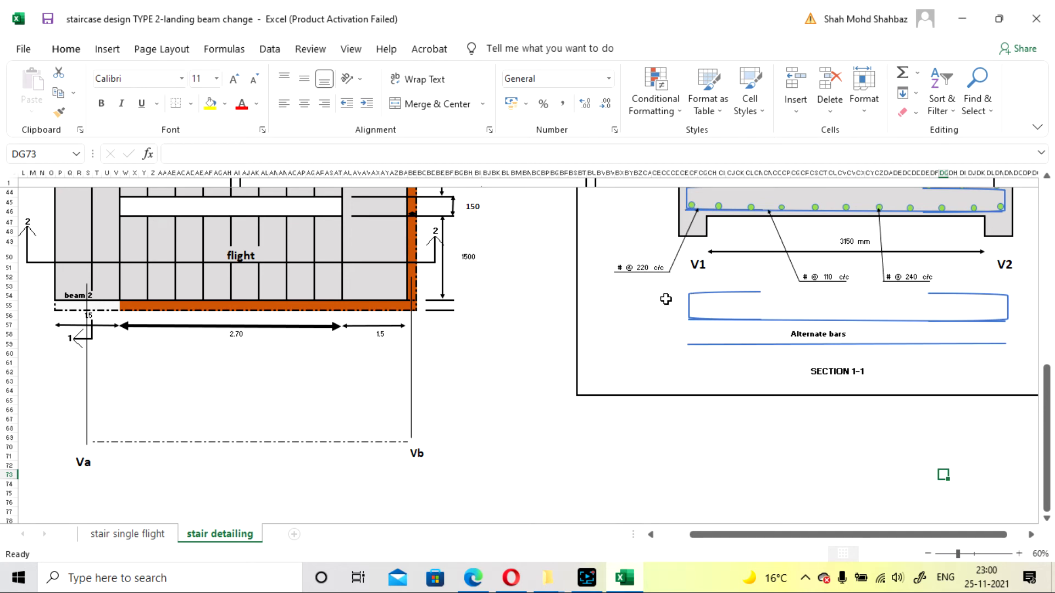
# On the stair single flight sheet, examine landing slab 1's V1=V2 reaction, bending moment, shear force and depth check formulas
pyautogui.click(134, 536)
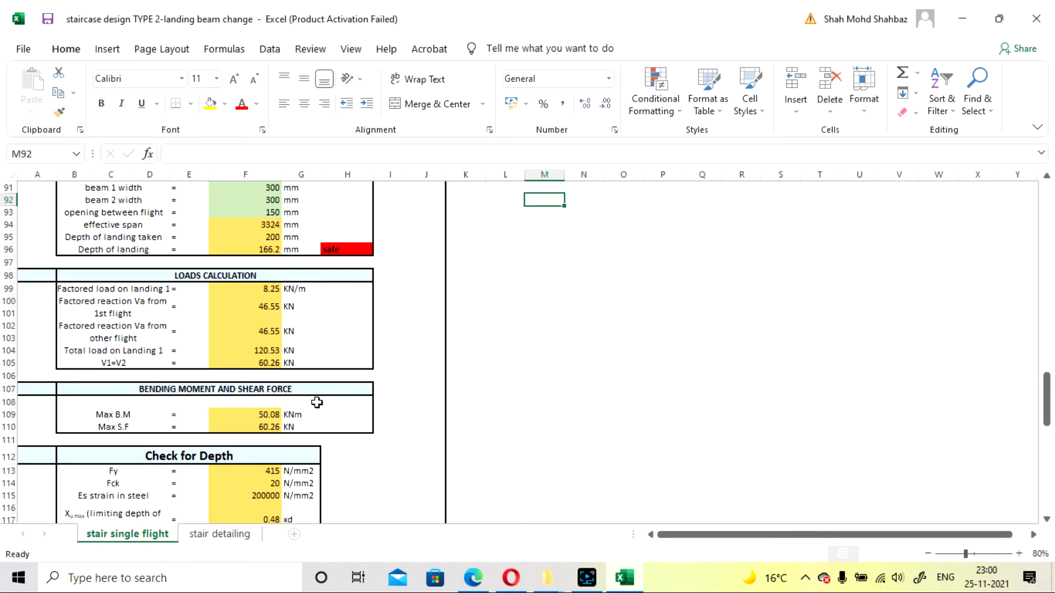
pyautogui.click(272, 364)
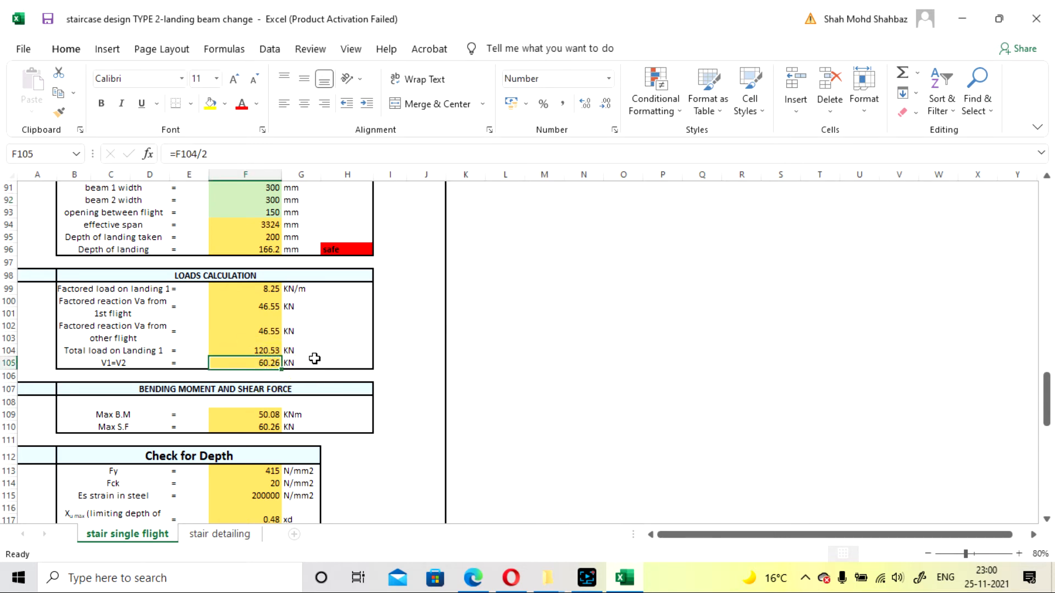
pyautogui.click(597, 349)
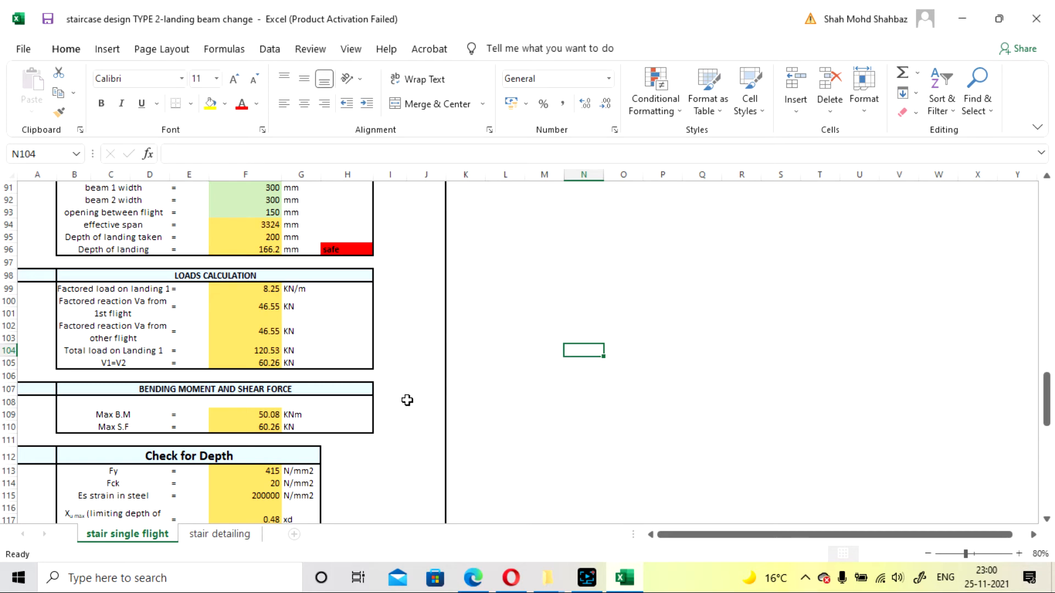
pyautogui.scroll(-1, 408, 400)
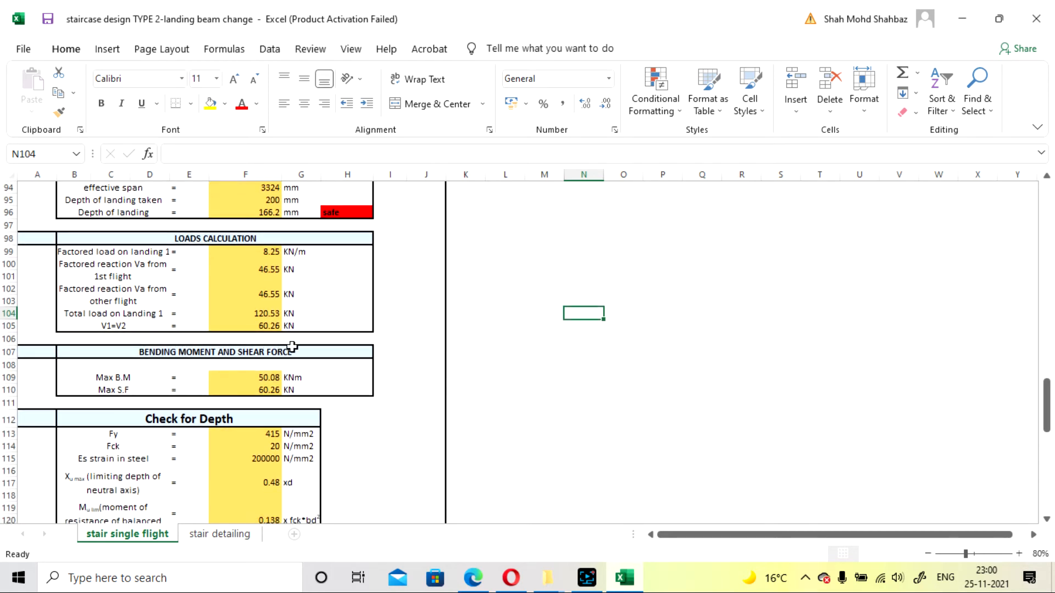
pyautogui.scroll(-1, 392, 375)
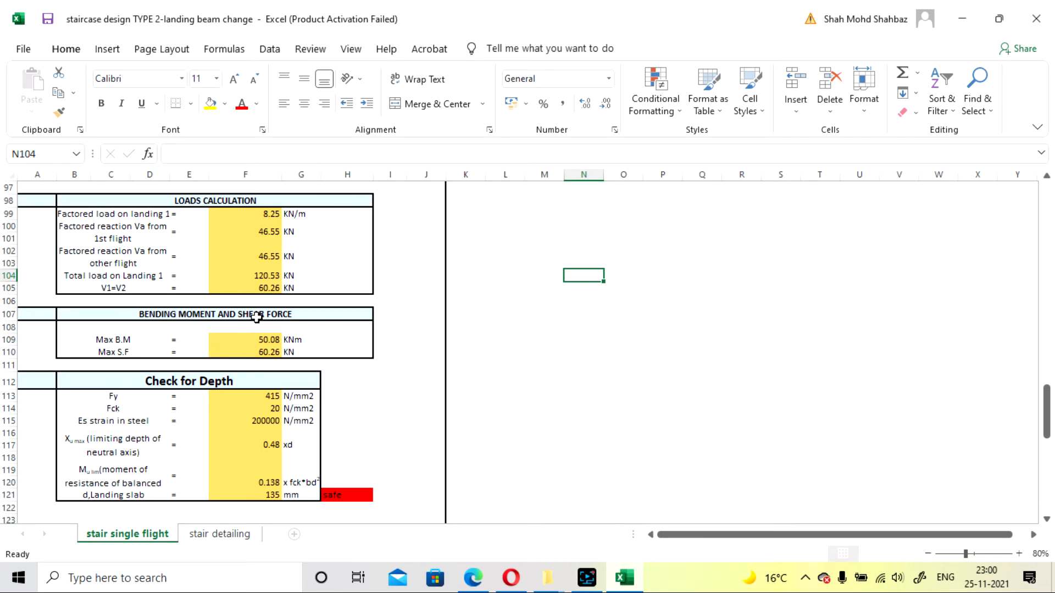
pyautogui.scroll(-2, 371, 375)
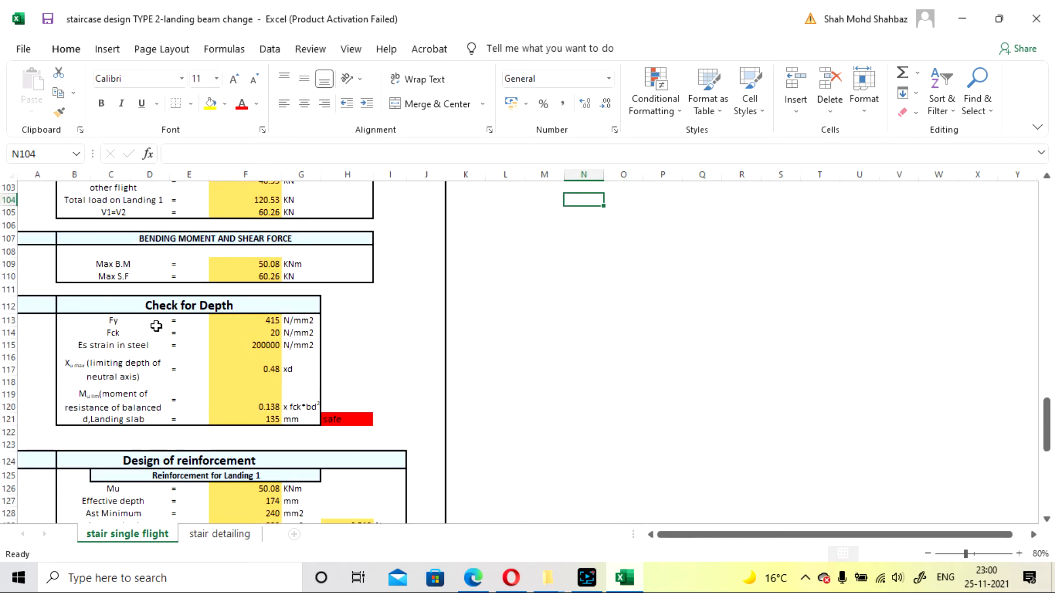
pyautogui.scroll(-1, 177, 323)
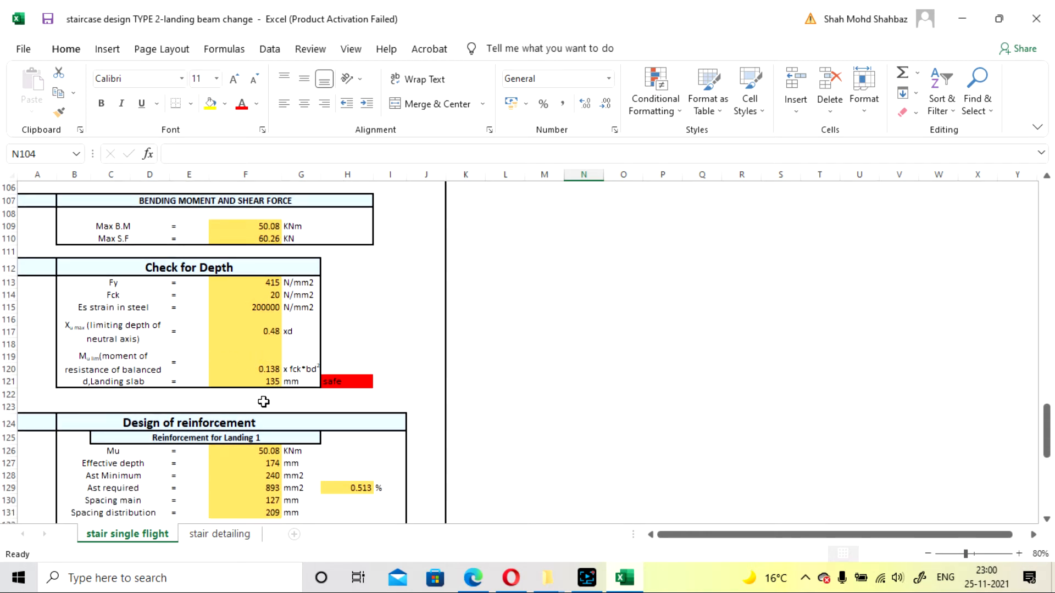
pyautogui.click(245, 381)
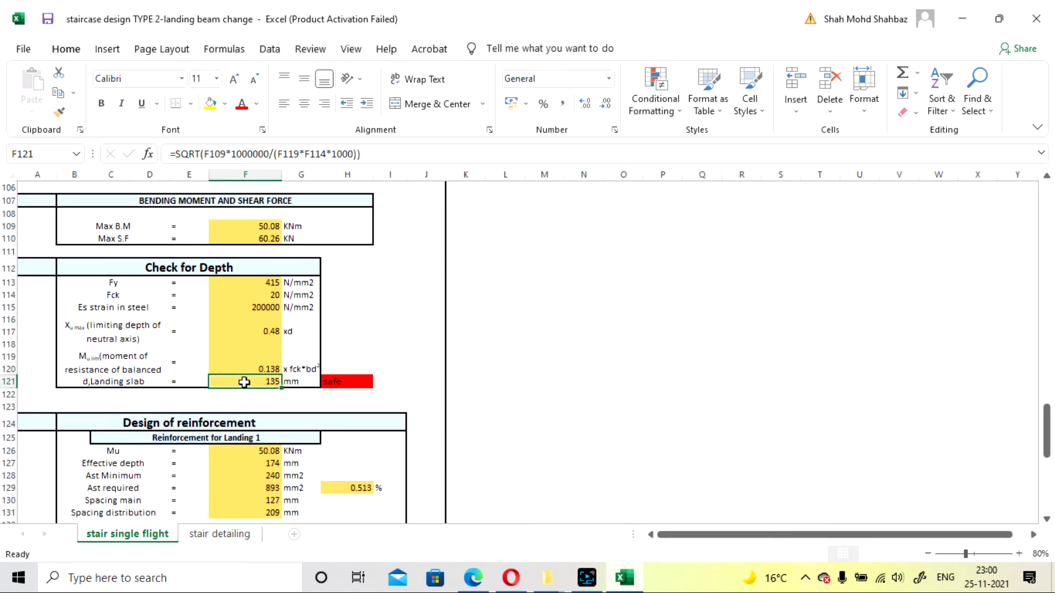
pyautogui.click(558, 370)
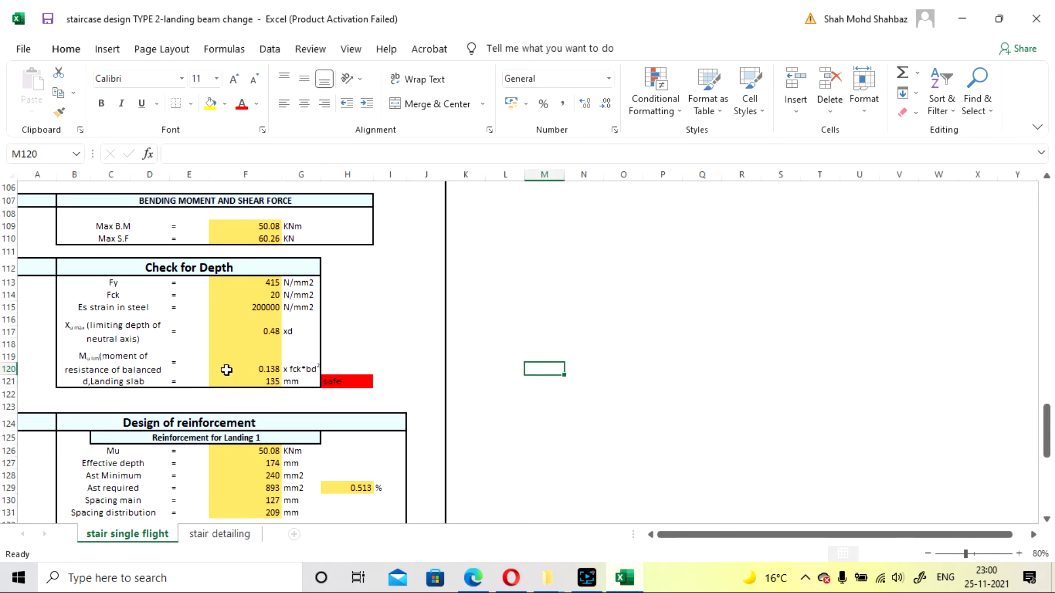
pyautogui.scroll(-2, 363, 384)
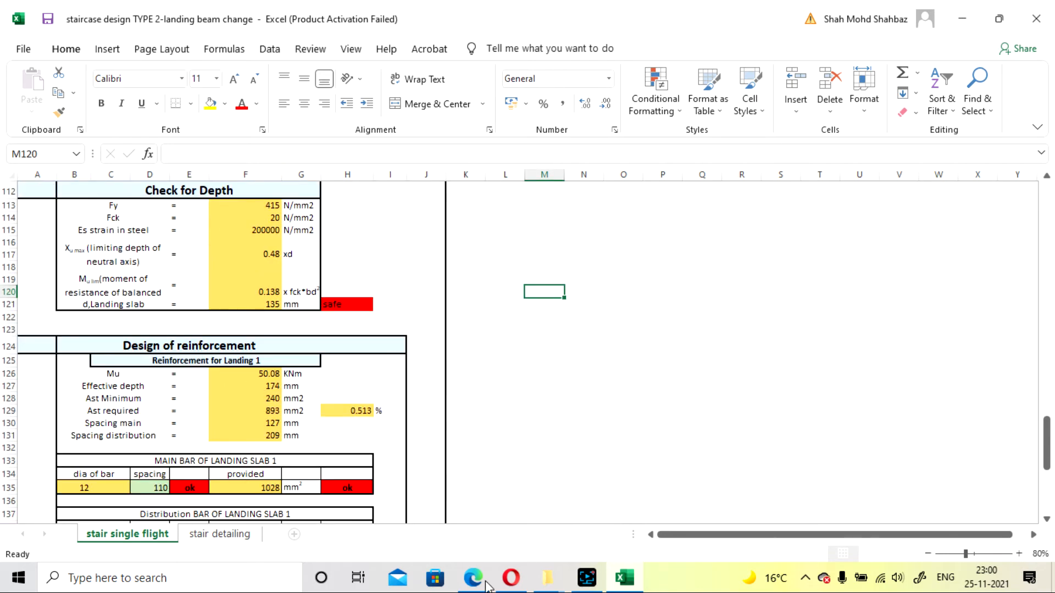
pyautogui.click(586, 577)
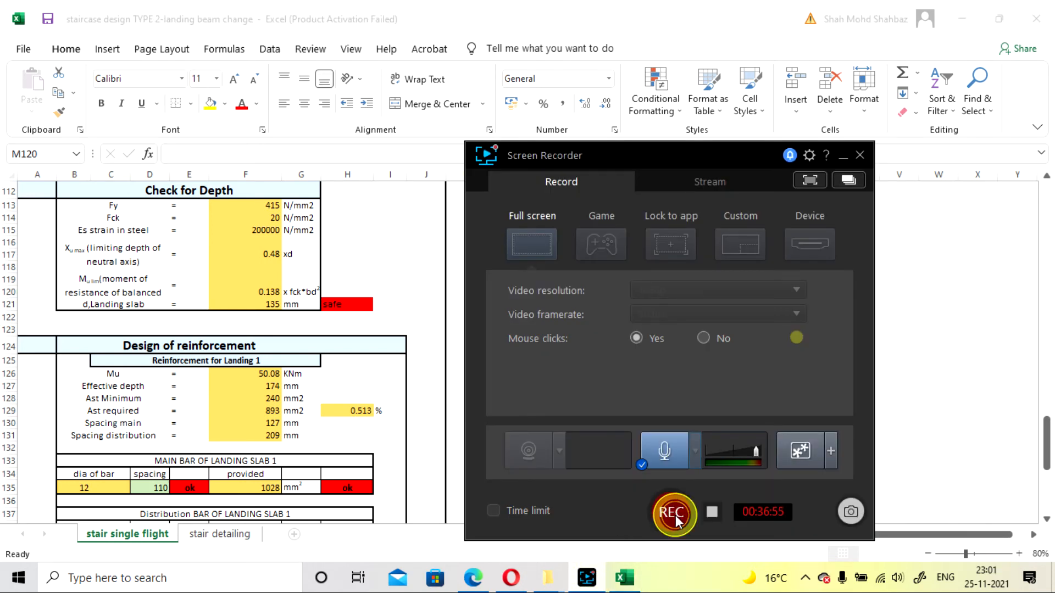
pyautogui.click(676, 520)
# Review landing slab 1's reinforcement design, main and distribution bar spacing, shear check and the deflection check below it
pyautogui.scroll(-3, 573, 412)
pyautogui.scroll(-2, 564, 387)
pyautogui.scroll(3, 564, 387)
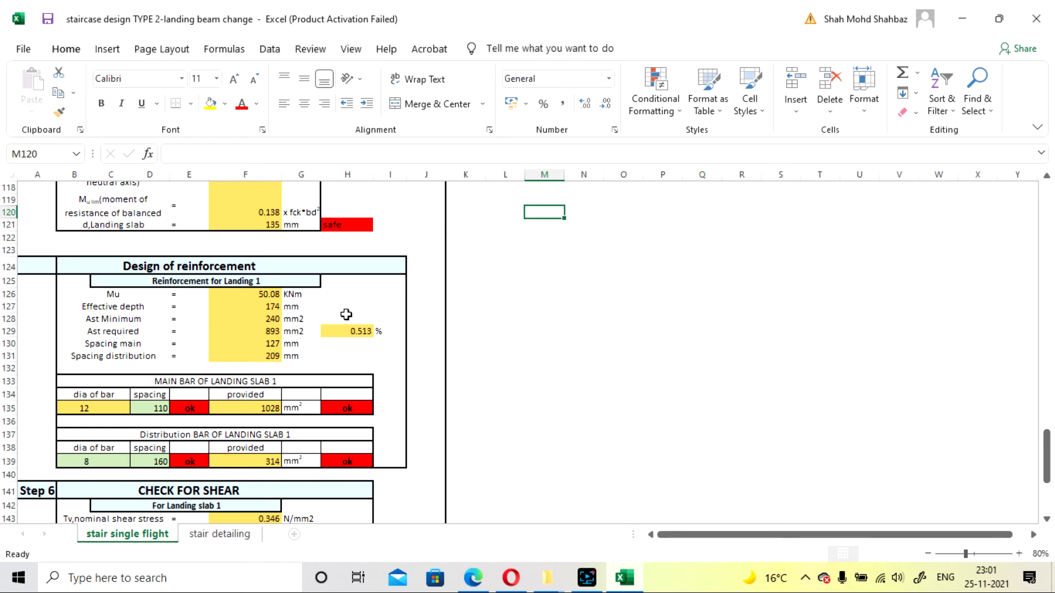
pyautogui.scroll(-1, 346, 315)
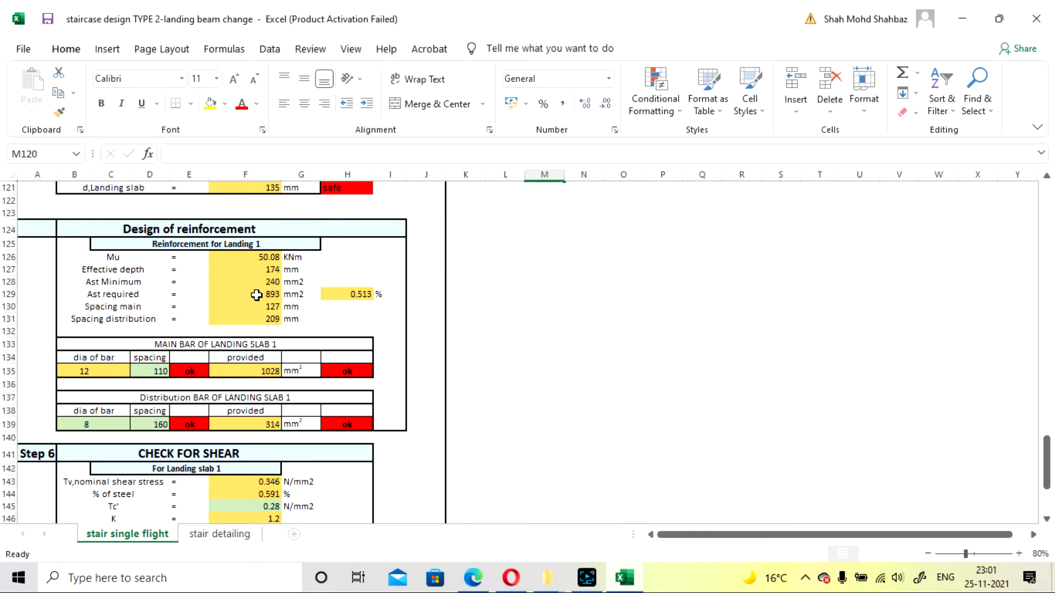
pyautogui.click(517, 367)
pyautogui.scroll(-2, 511, 366)
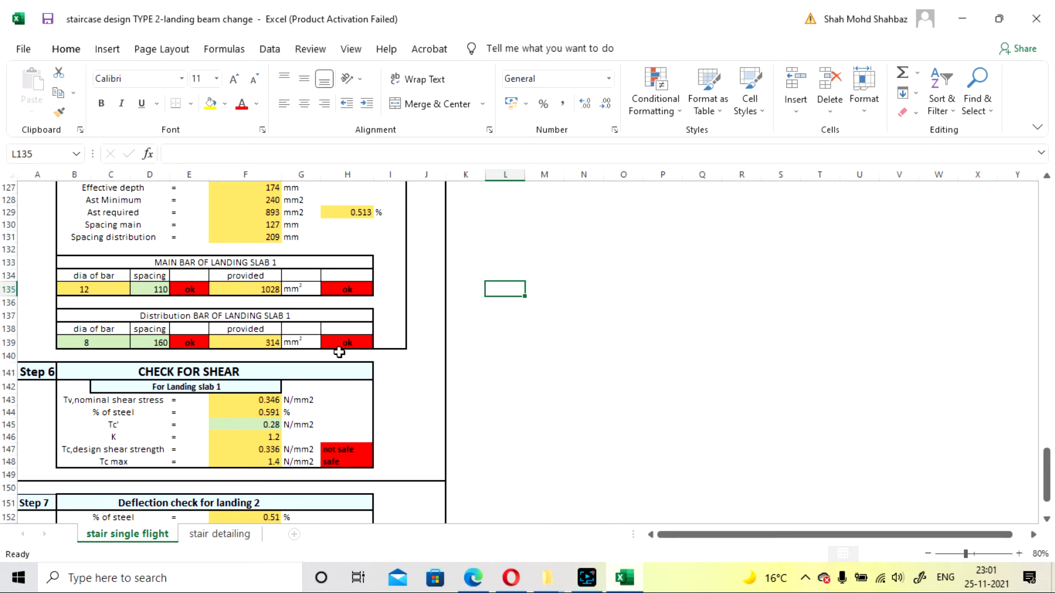
pyautogui.click(528, 357)
pyautogui.scroll(-2, 525, 358)
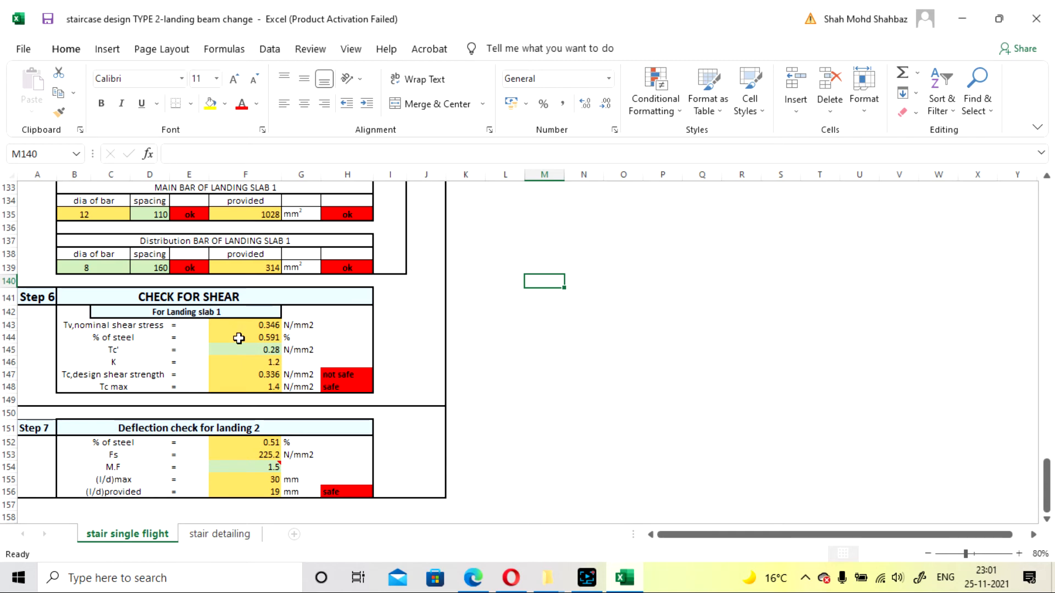
pyautogui.scroll(-1, 243, 349)
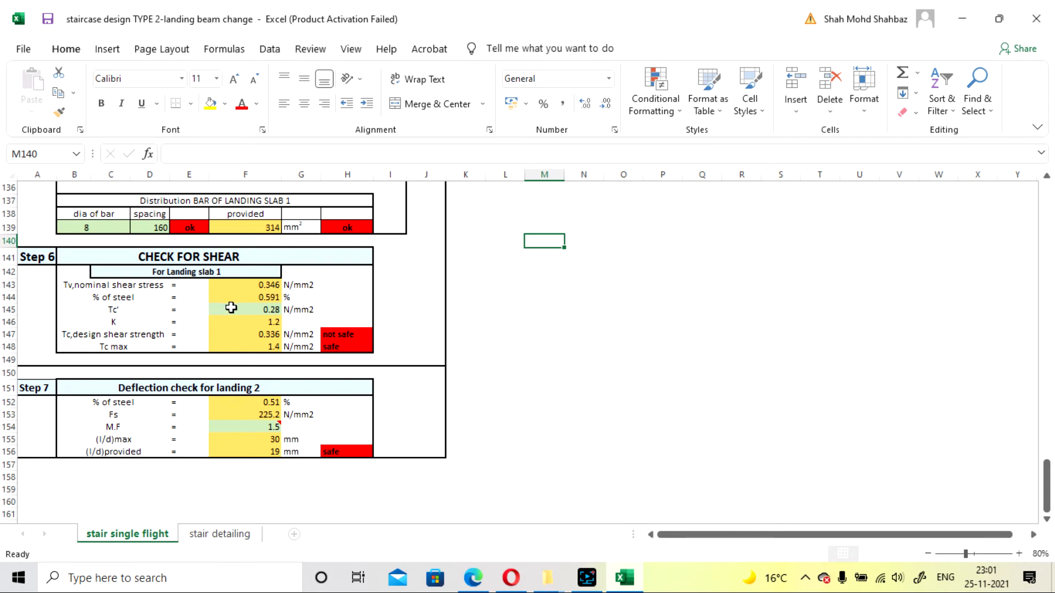
# Compare landing slab 1's shear check with the waist slab and landing slab 2 checks and the Tc and K reference tables
pyautogui.scroll(16, 553, 407)
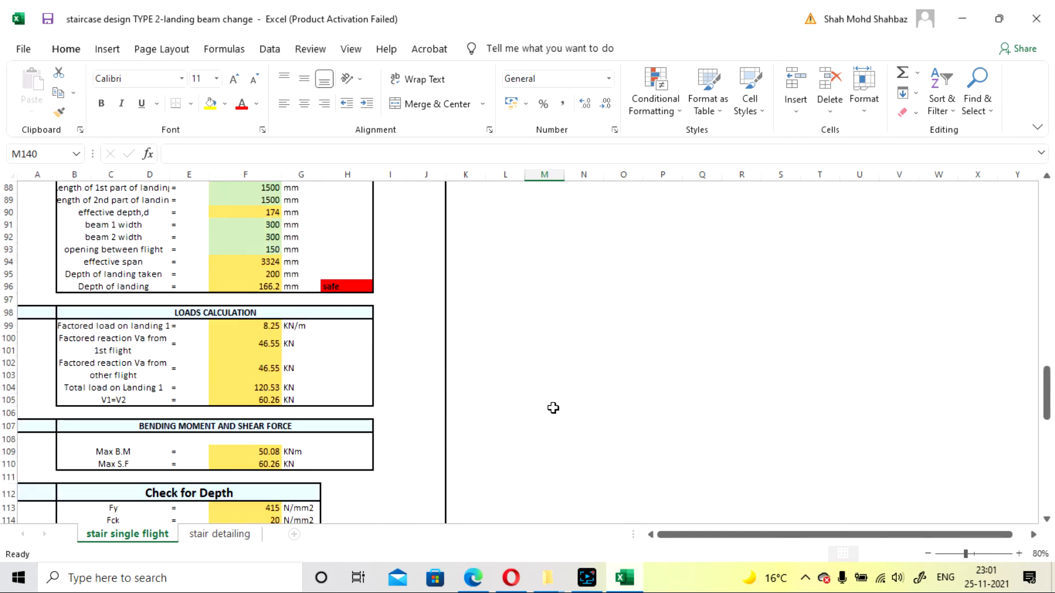
pyautogui.scroll(8, 554, 408)
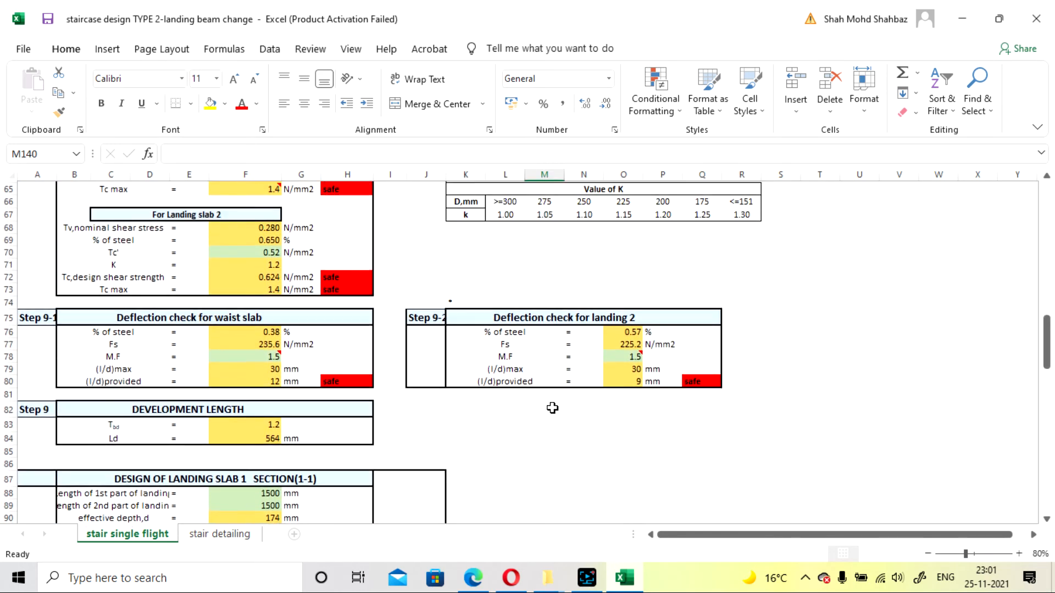
pyautogui.scroll(1, 552, 408)
pyautogui.scroll(1, 552, 408)
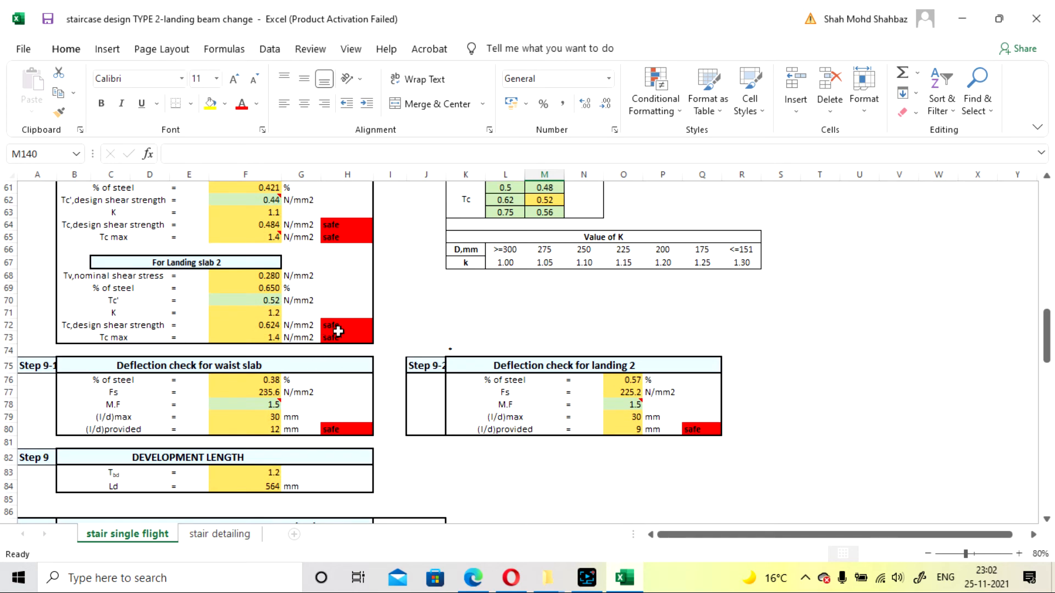
pyautogui.scroll(1, 375, 321)
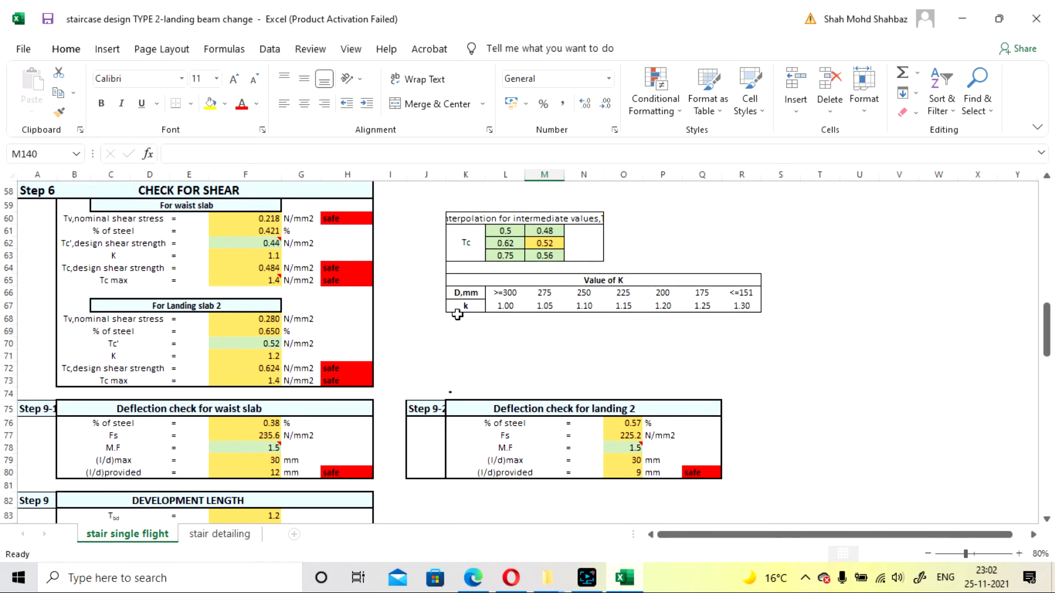
pyautogui.scroll(-6, 463, 311)
pyautogui.scroll(6, 462, 312)
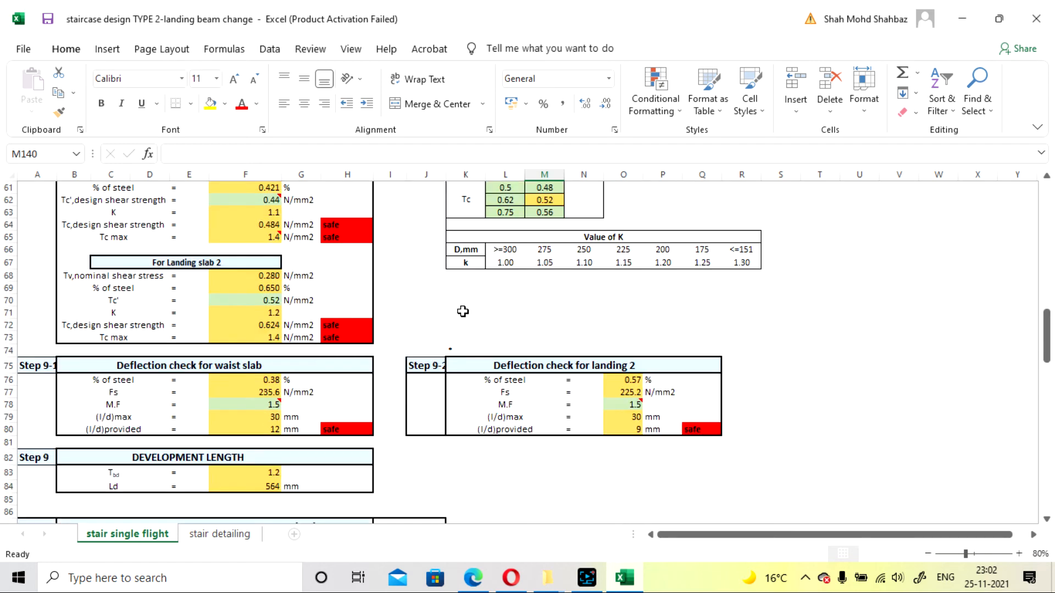
pyautogui.scroll(-10, 463, 313)
pyautogui.scroll(-16, 462, 312)
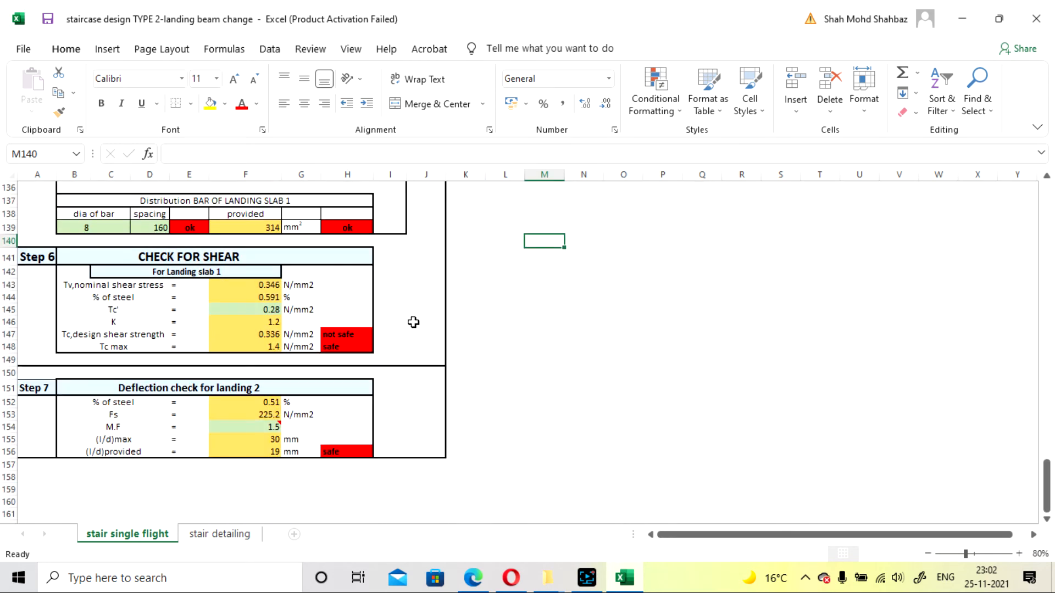
# Set Tc' in landing slab 1's shear check, cell F145, to 0.45 N/mm2
pyautogui.click(221, 309)
pyautogui.write('0.45')
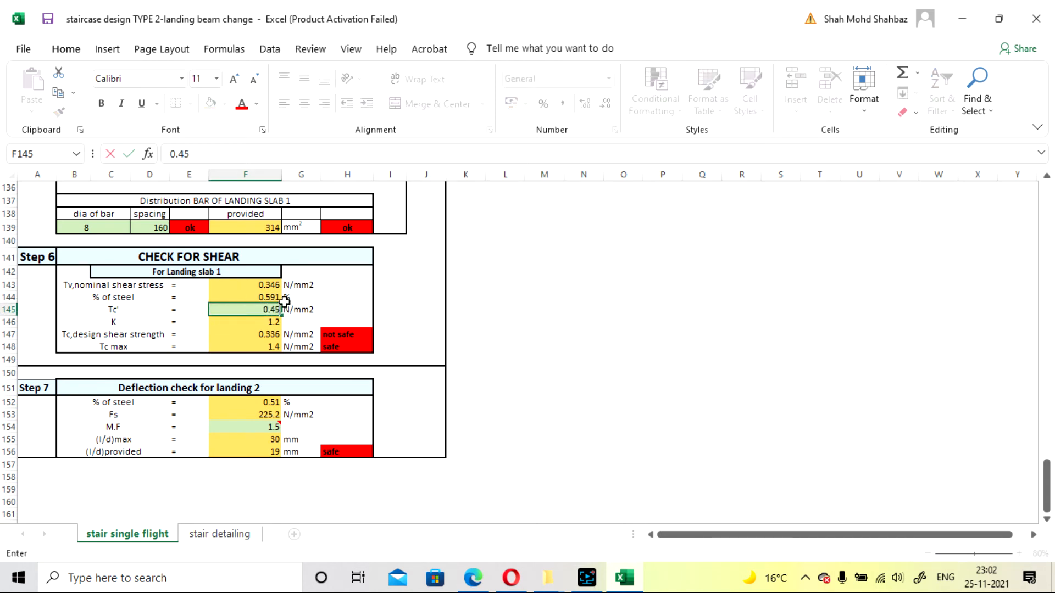
pyautogui.press('Return')
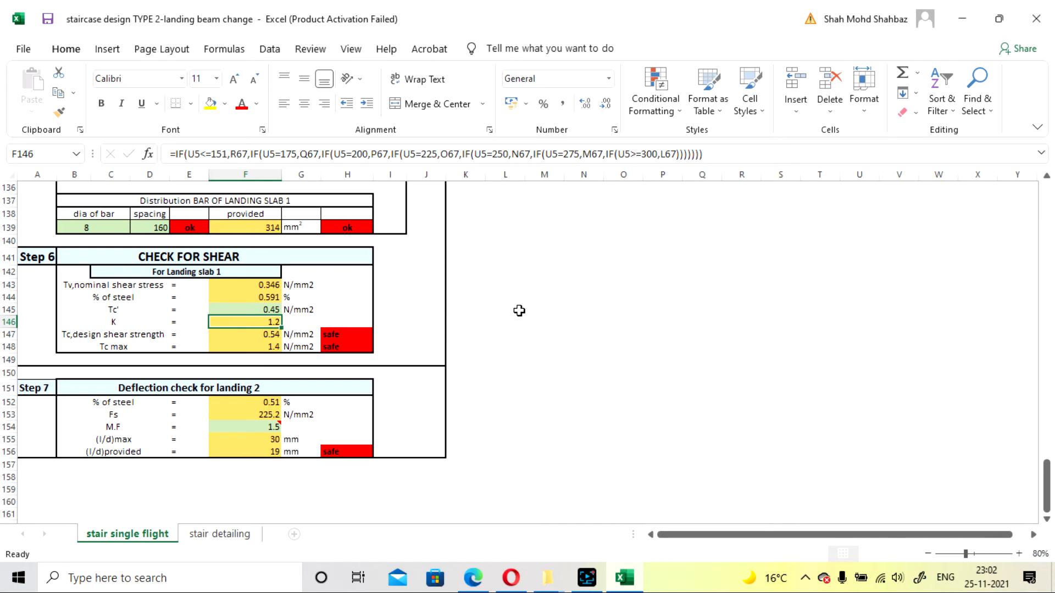
pyautogui.click(269, 307)
pyautogui.click(506, 309)
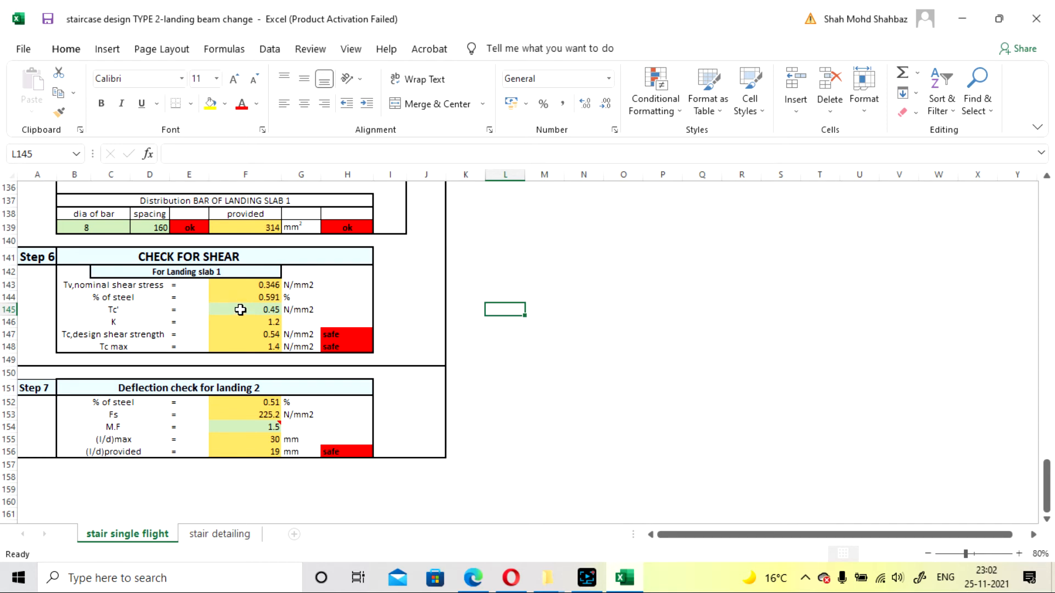
pyautogui.click(572, 375)
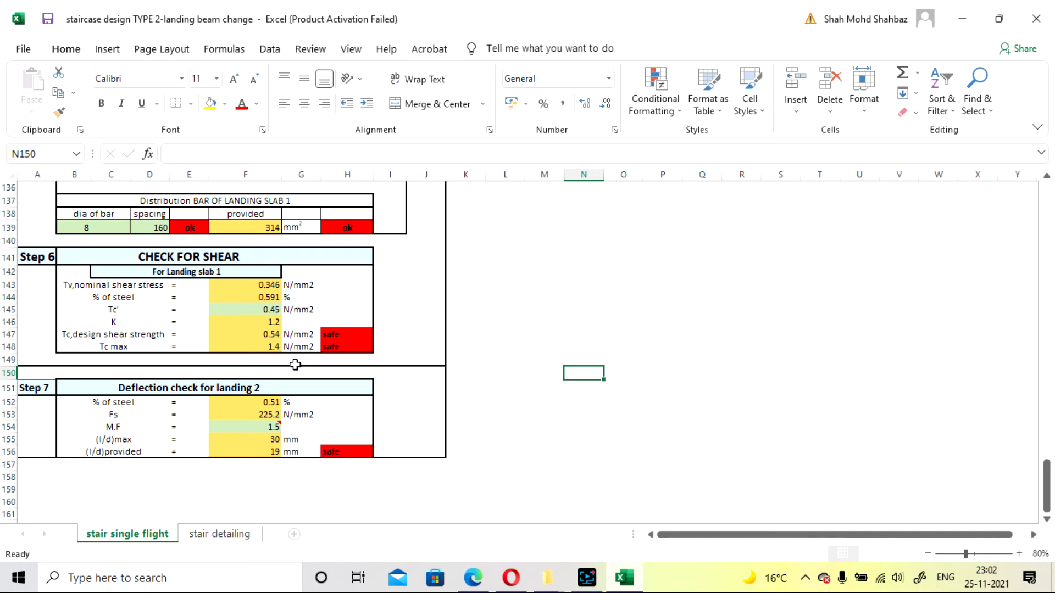
# Examine the final deflection check and the source note on its modification factor, then review landing slab 1's reinforcement and depth check
pyautogui.scroll(-1, 295, 365)
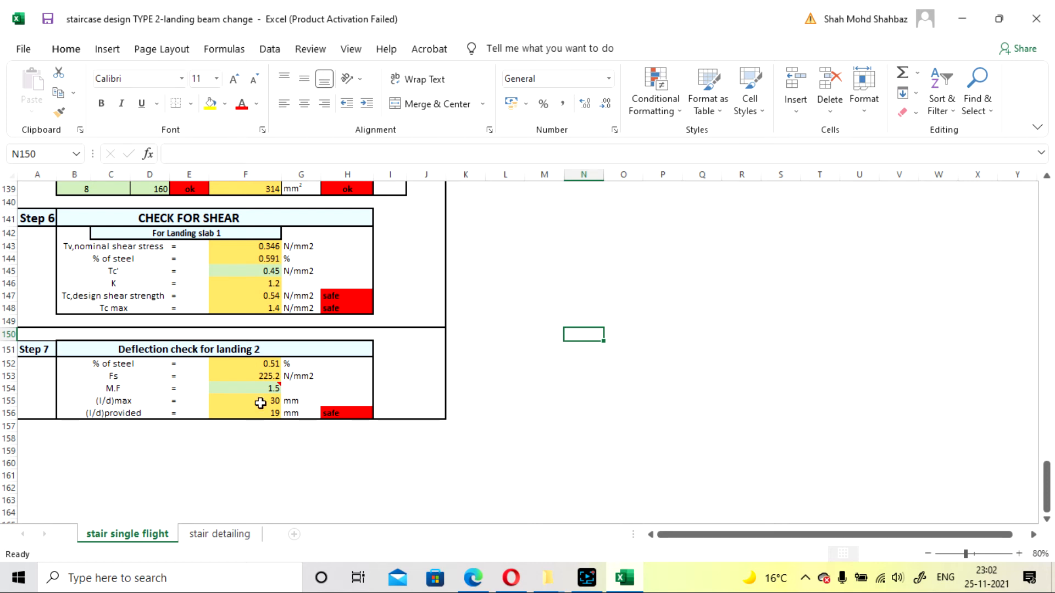
pyautogui.moveTo(224, 387)
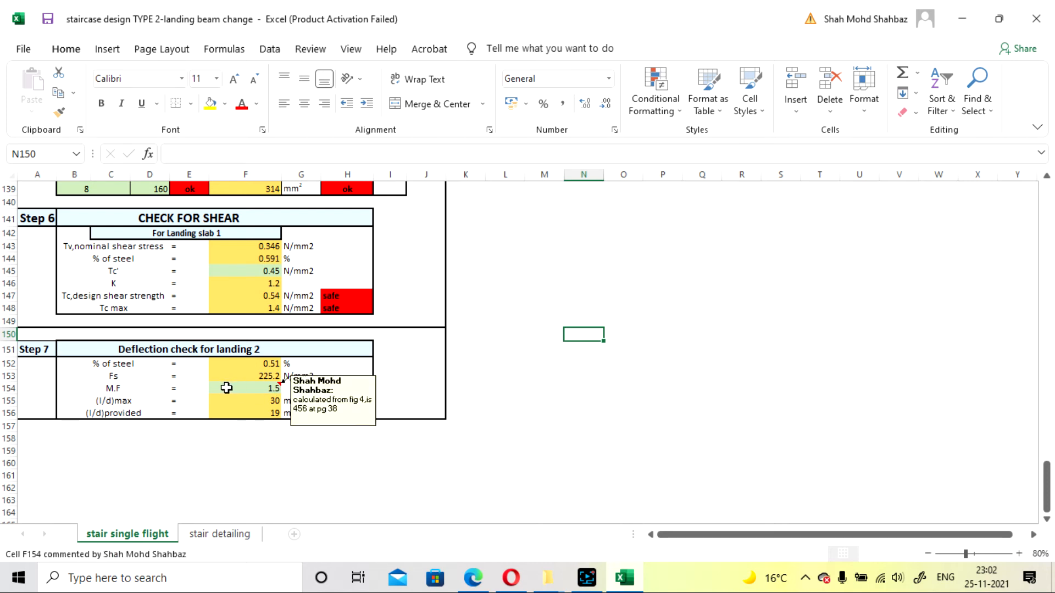
pyautogui.scroll(5, 660, 377)
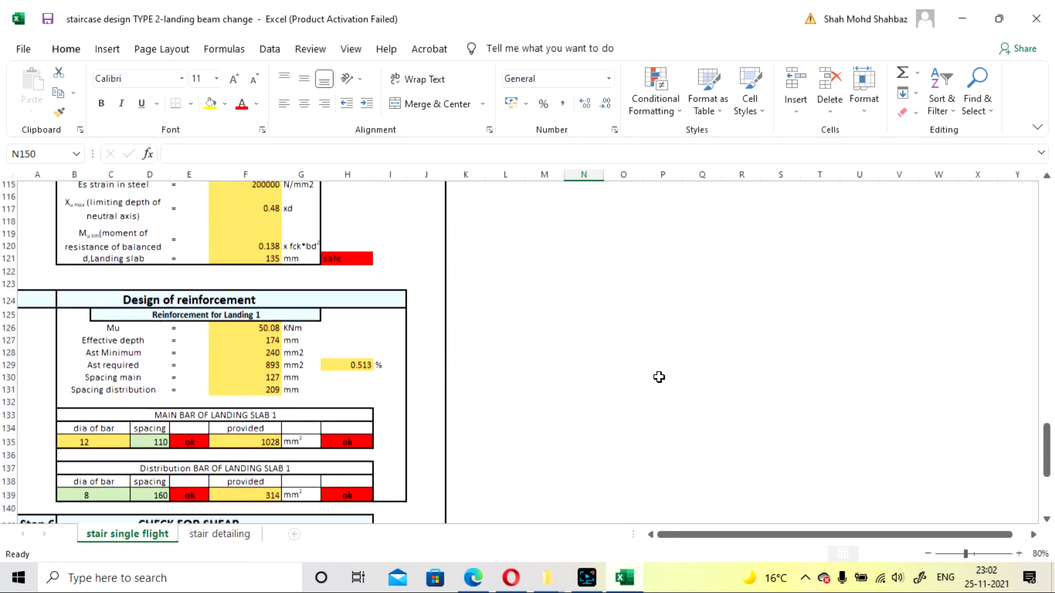
pyautogui.scroll(-1, 660, 377)
pyautogui.scroll(7, 660, 378)
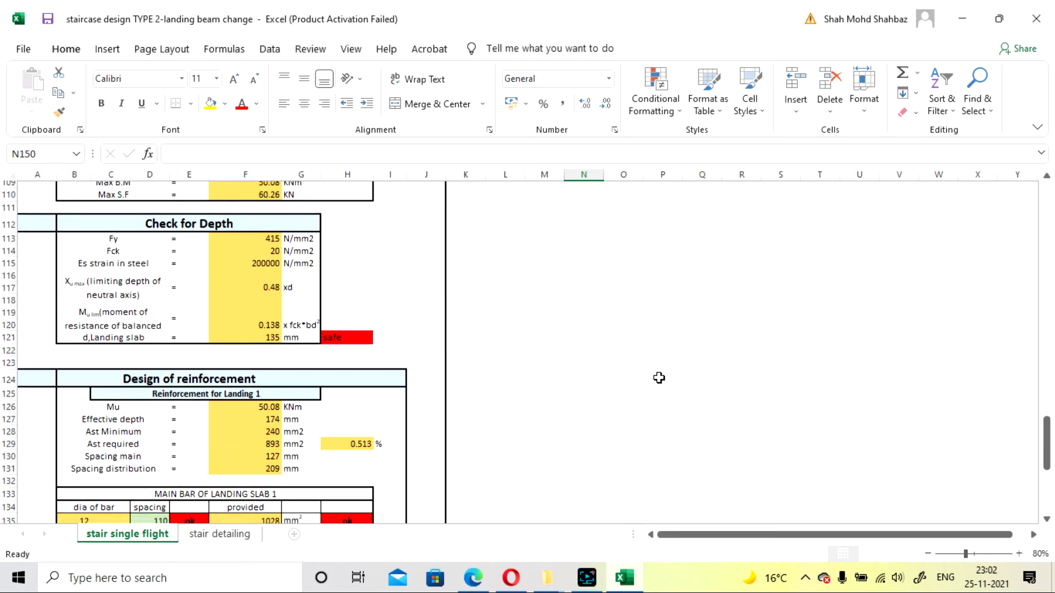
pyautogui.scroll(3, 660, 378)
pyautogui.scroll(-9, 660, 378)
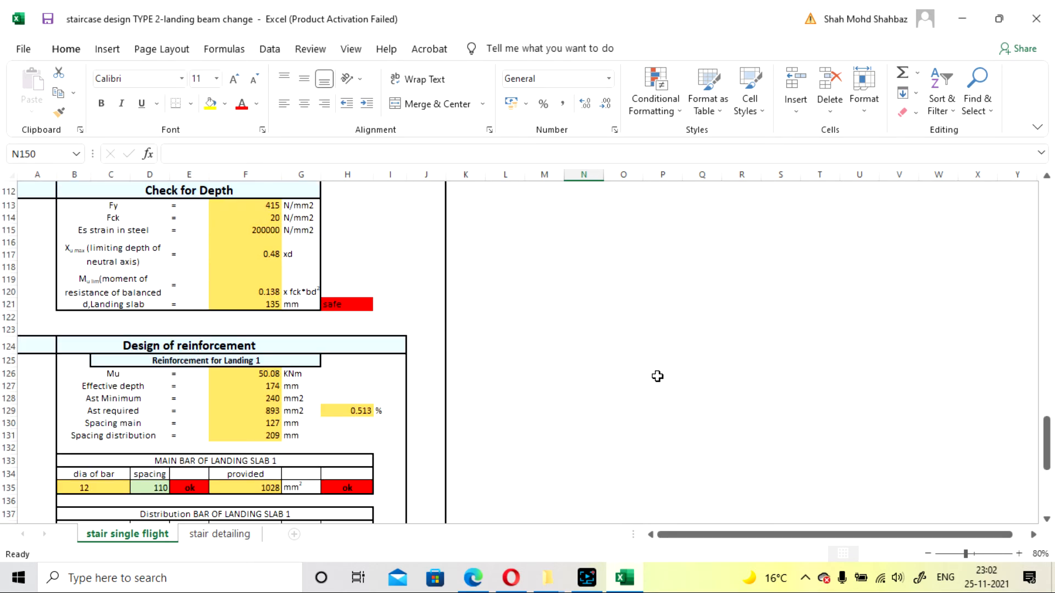
# On the stair detailing sheet, examine the flight sections and the Section 2-2 reinforcement detail from floor to mid landing
pyautogui.click(219, 534)
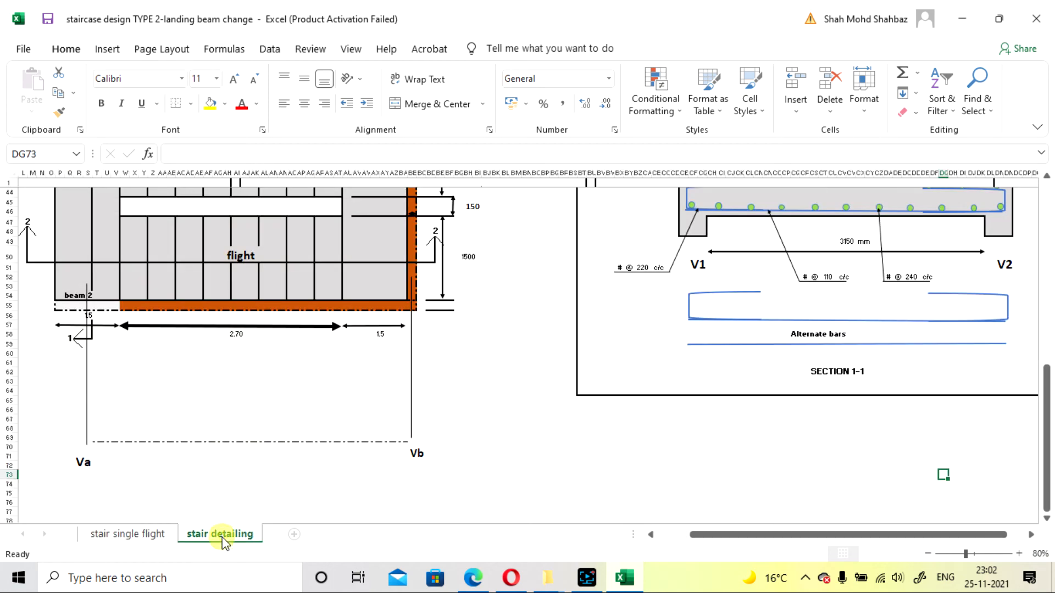
pyautogui.scroll(5, 396, 427)
pyautogui.scroll(4, 449, 408)
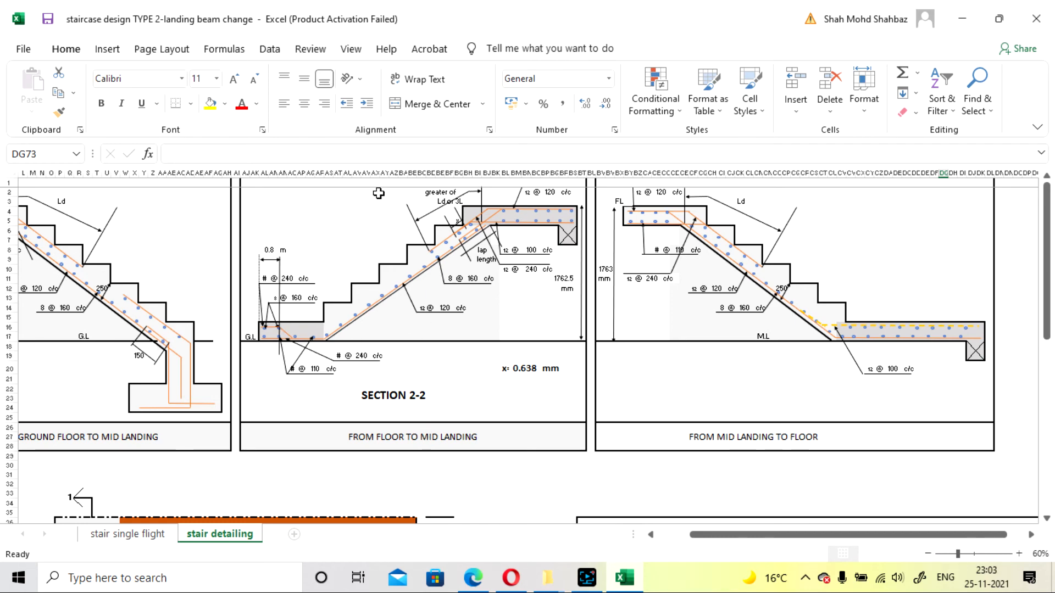
pyautogui.click(602, 589)
pyautogui.click(668, 509)
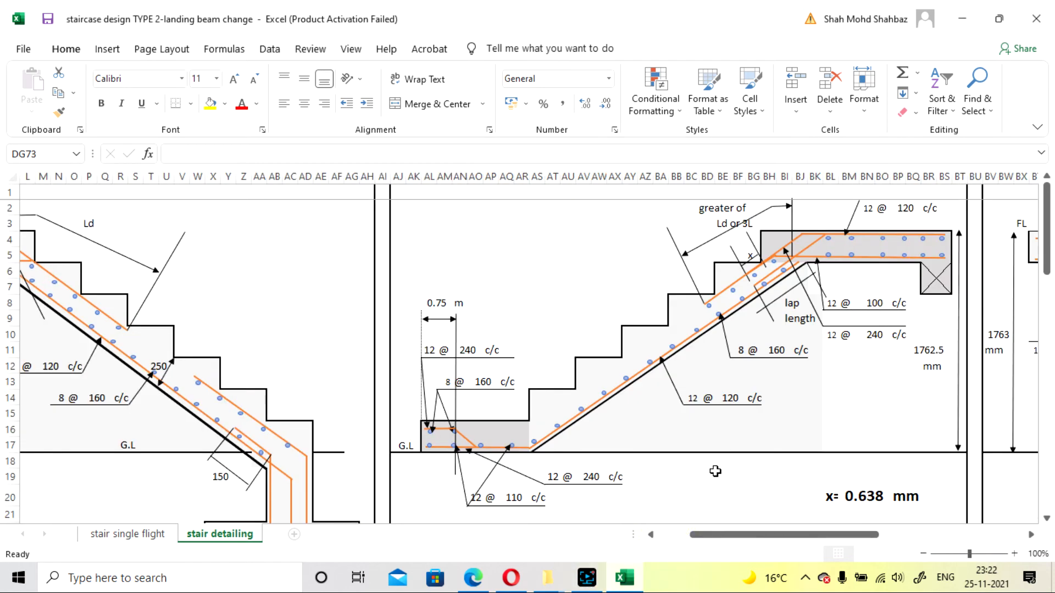
pyautogui.scroll(-2, 749, 396)
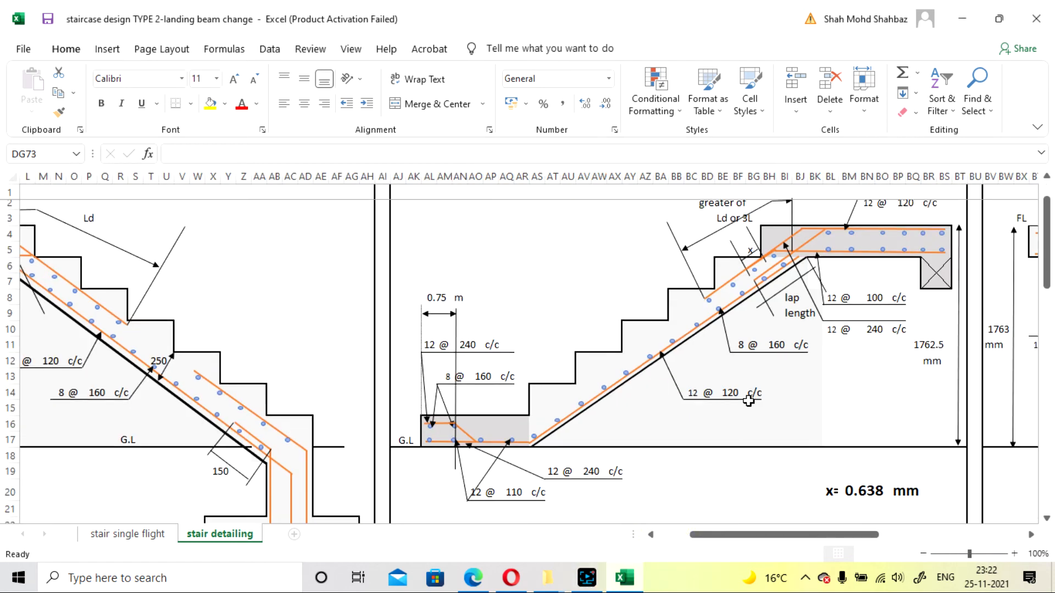
pyautogui.scroll(1, 749, 400)
pyautogui.scroll(-6, 749, 398)
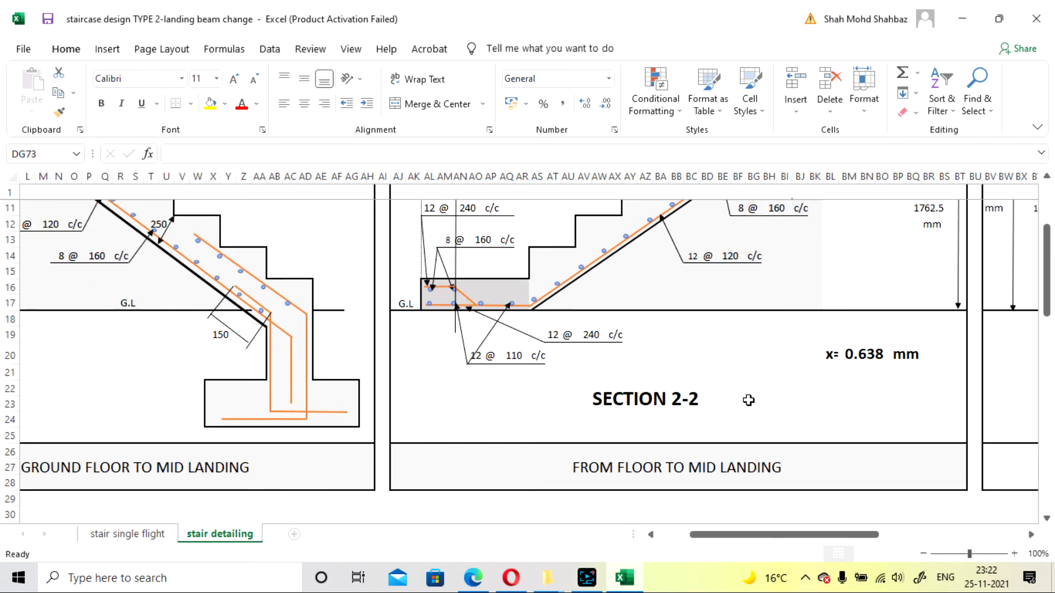
# Compare the stair plan's landings, flights, beams and section lines with the Section 2-2 detail
pyautogui.scroll(-5, 709, 428)
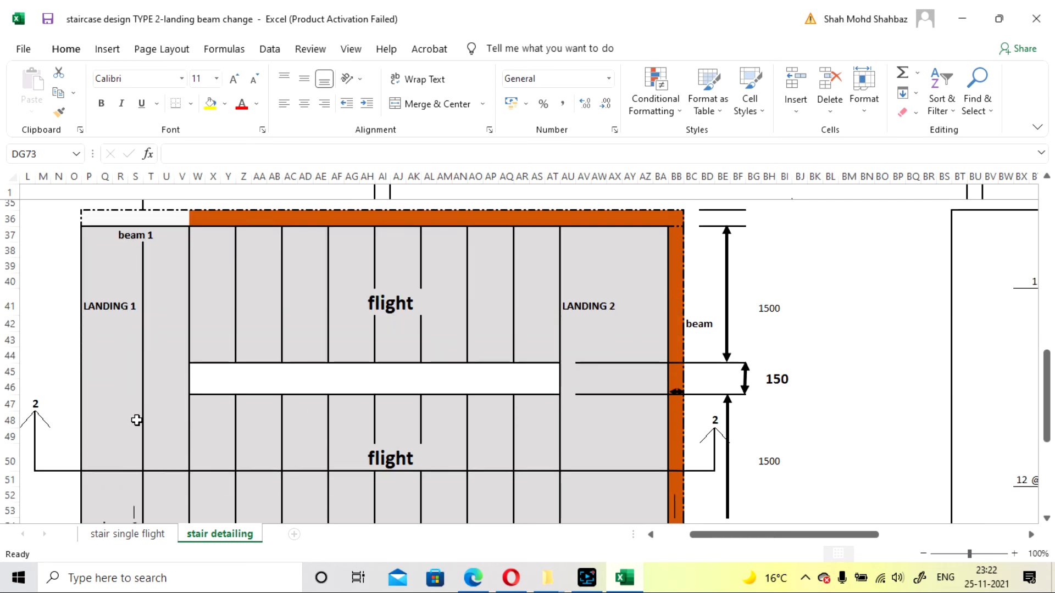
pyautogui.scroll(-2, 55, 292)
pyautogui.scroll(6, 698, 374)
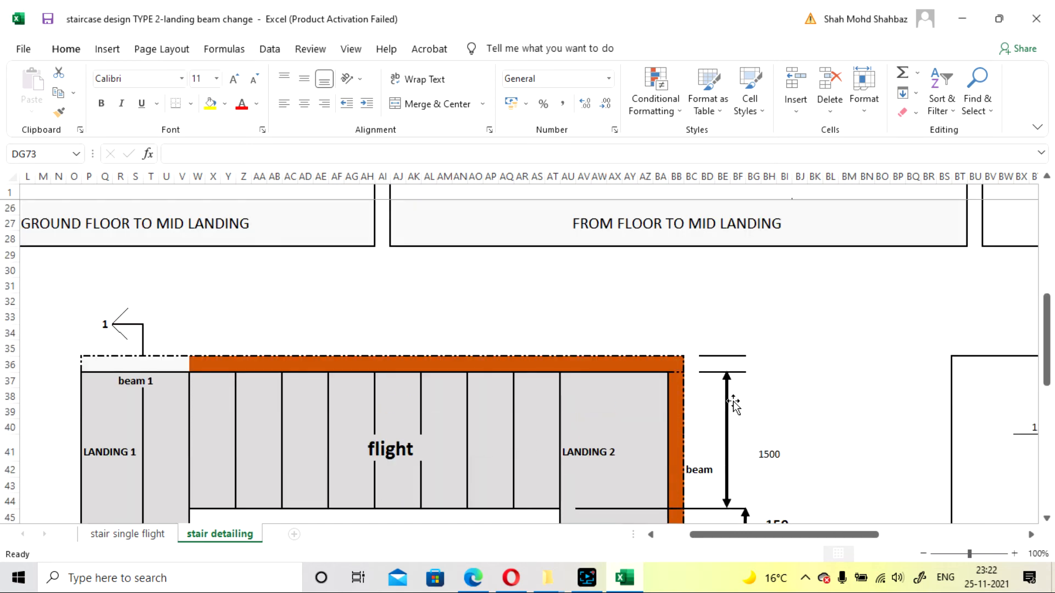
pyautogui.scroll(-6, 731, 398)
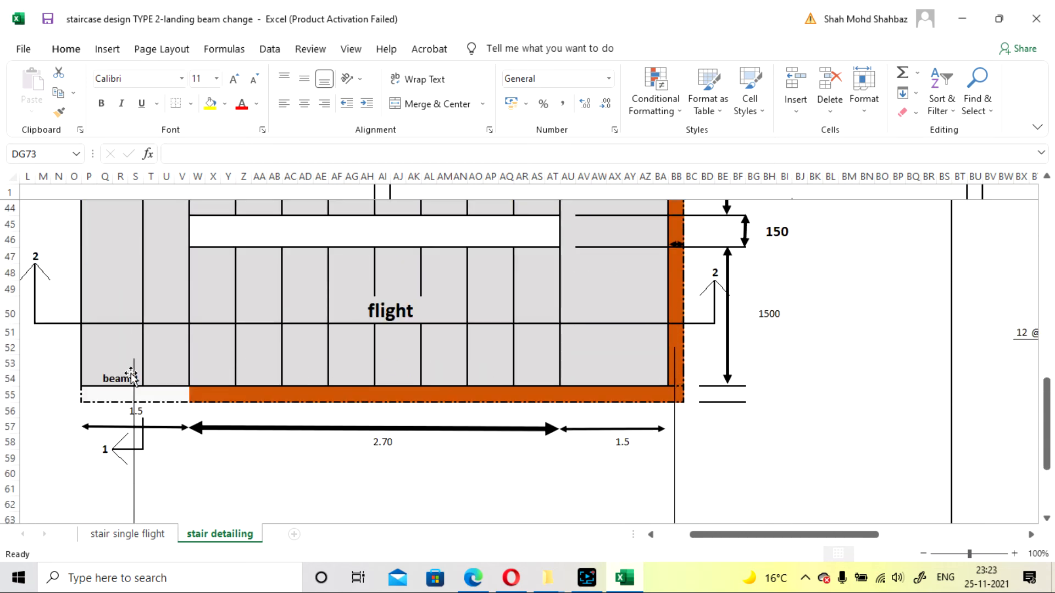
pyautogui.scroll(7, 632, 407)
pyautogui.scroll(7, 652, 406)
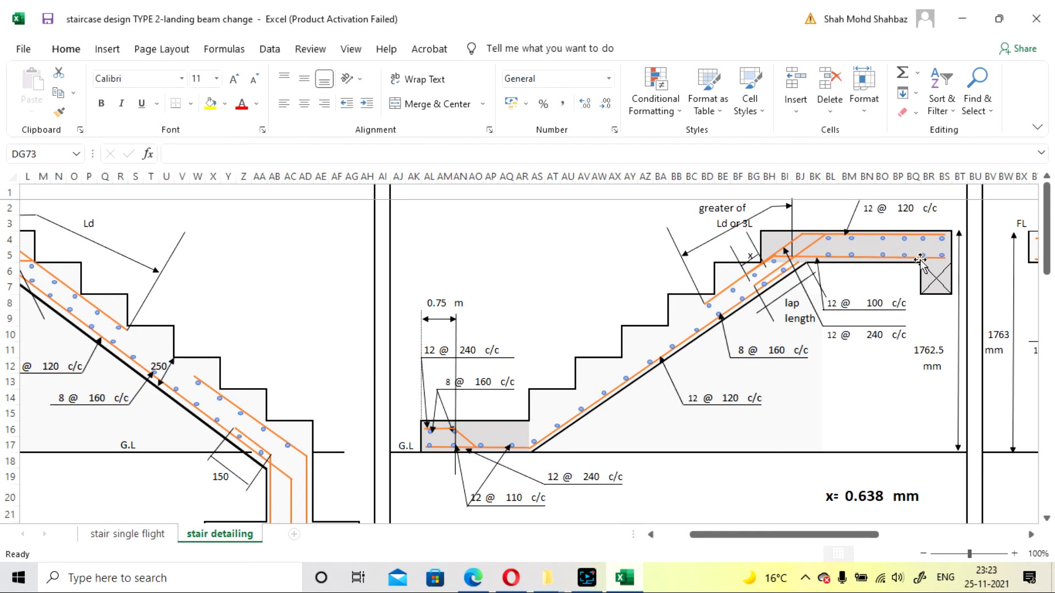
pyautogui.scroll(-1, 780, 360)
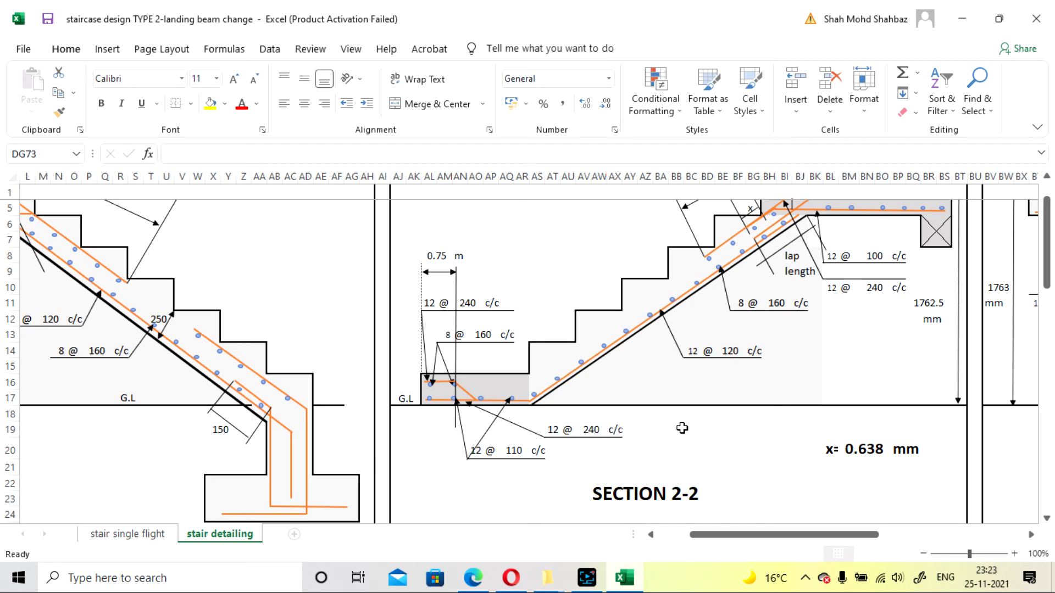
pyautogui.scroll(1, 686, 423)
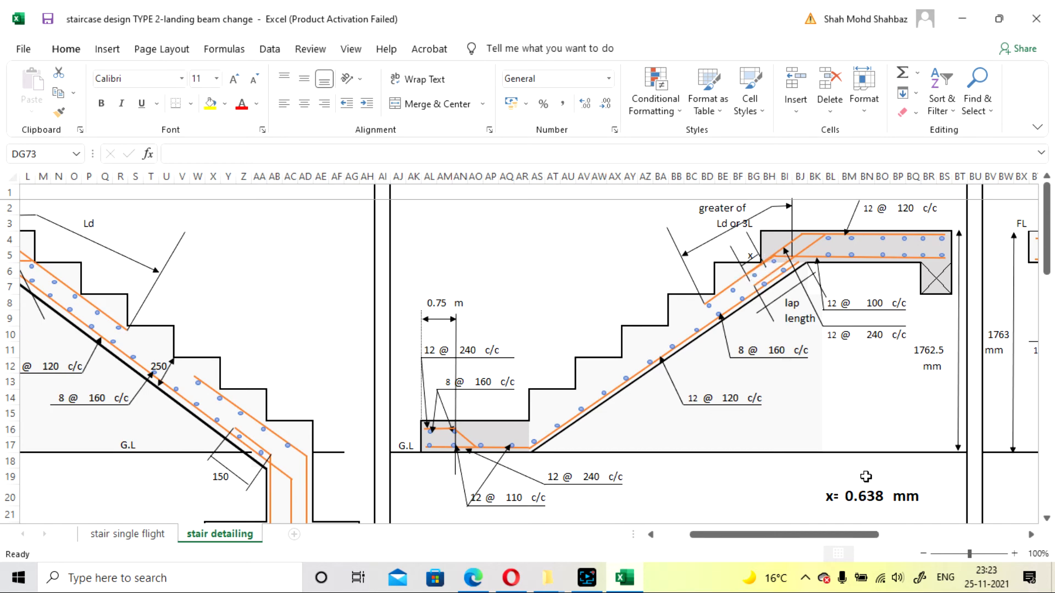
# Add a thick outside border around the x value in cell BM20 below Section 2-2
pyautogui.scroll(-2, 866, 476)
pyautogui.click(865, 401)
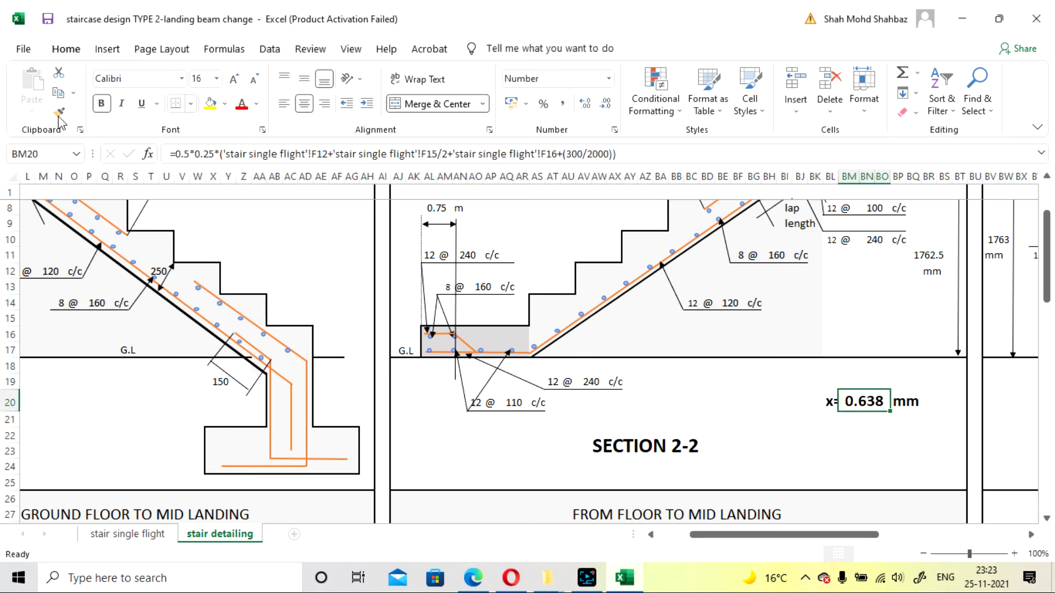
pyautogui.click(191, 104)
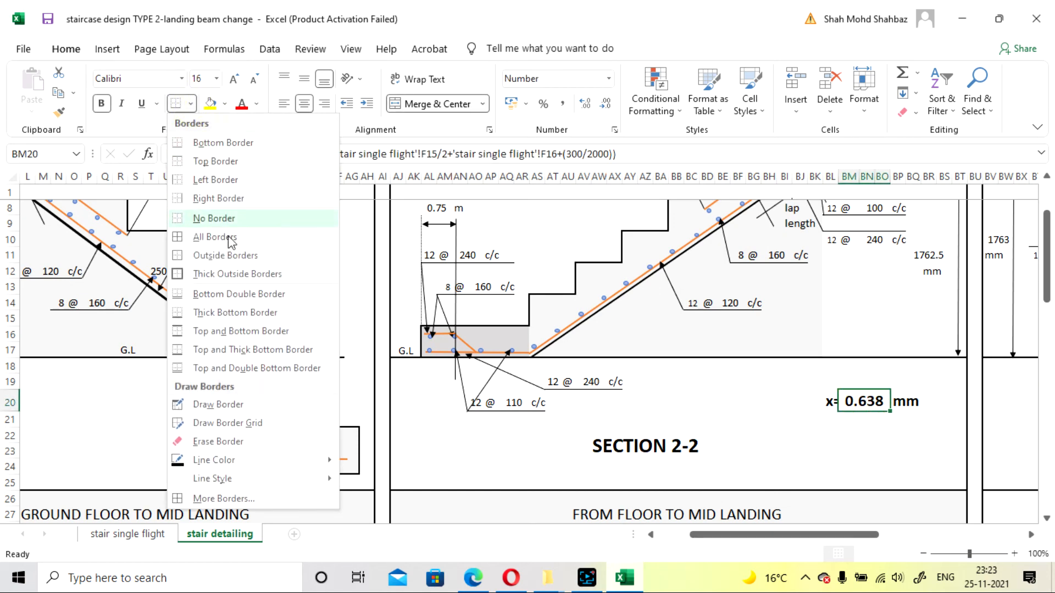
pyautogui.click(237, 274)
pyautogui.click(813, 436)
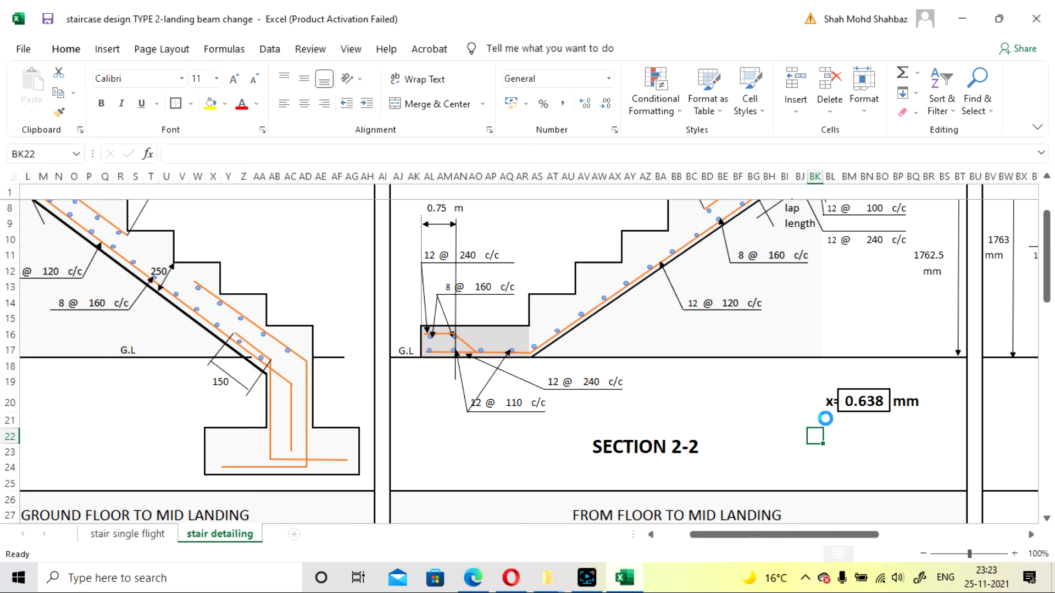
pyautogui.scroll(2, 956, 447)
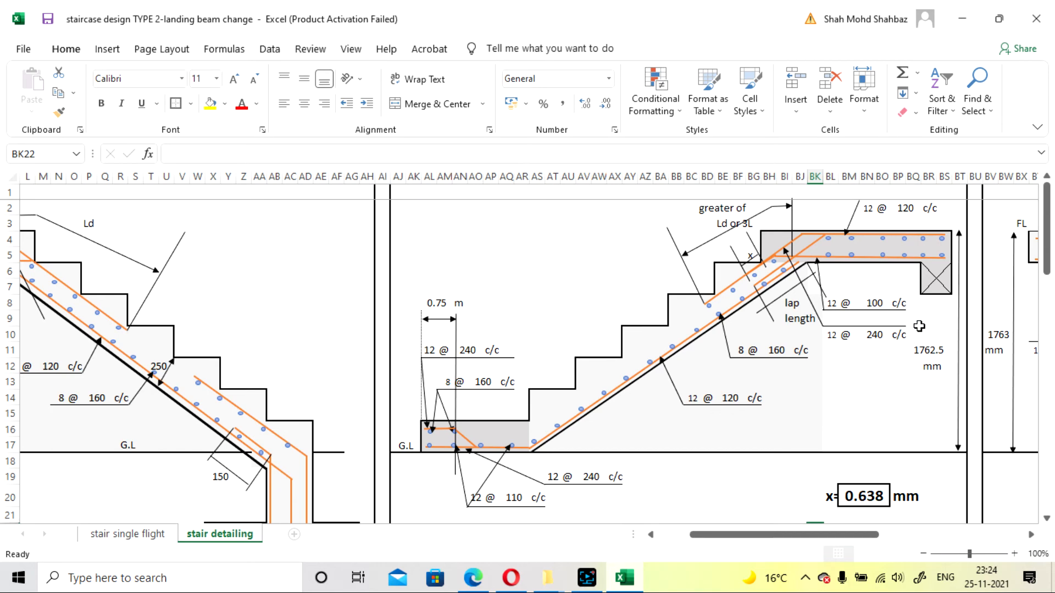
pyautogui.click(878, 500)
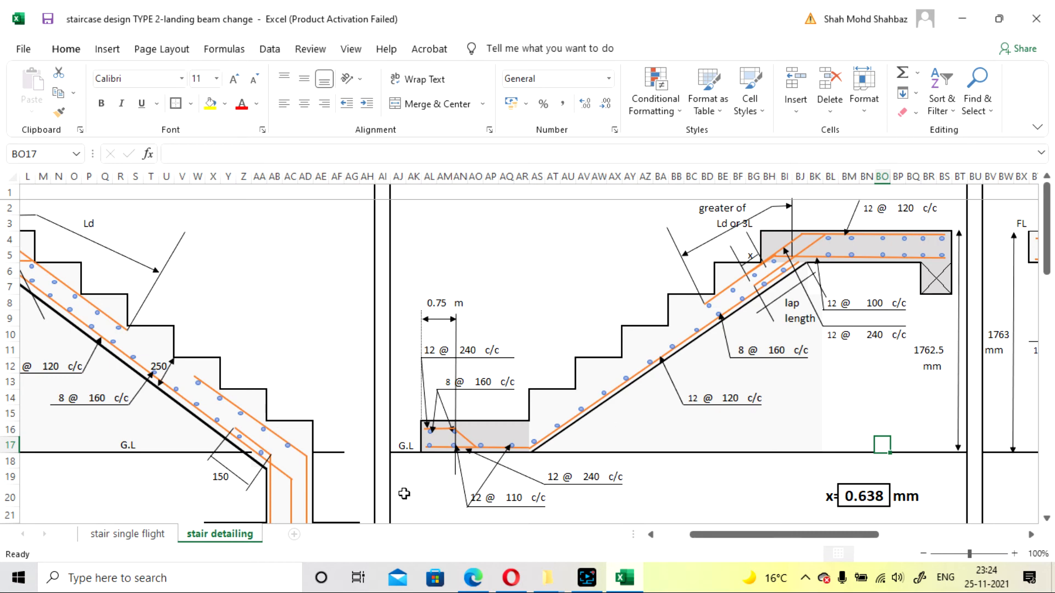
# Compare the waist slab and landing 2 main and distribution bars on the stair single flight sheet with the Section 2-2 detailing
pyautogui.click(147, 536)
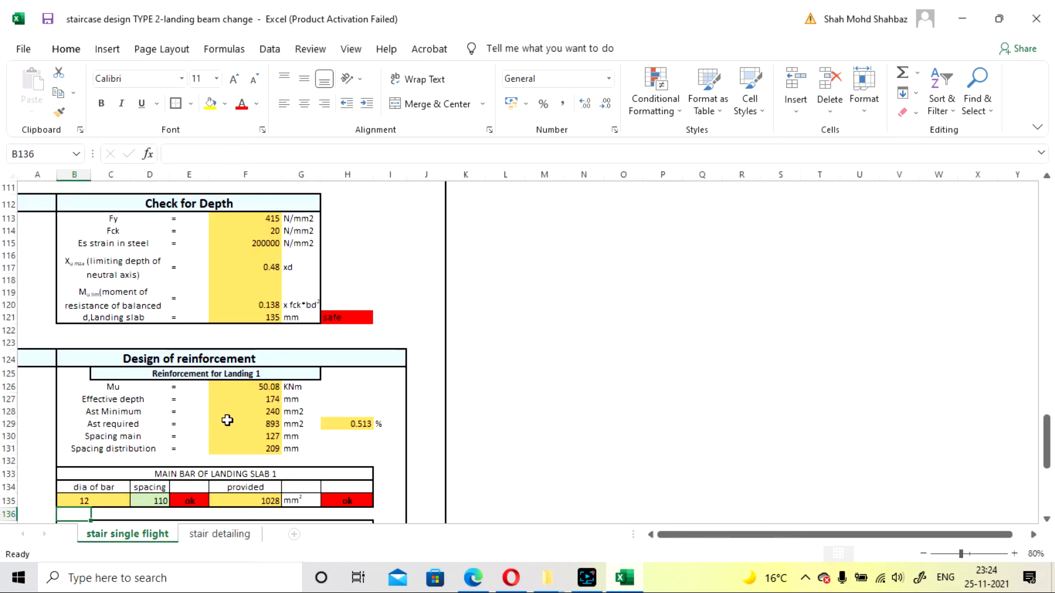
pyautogui.scroll(-1, 226, 416)
pyautogui.scroll(20, 226, 416)
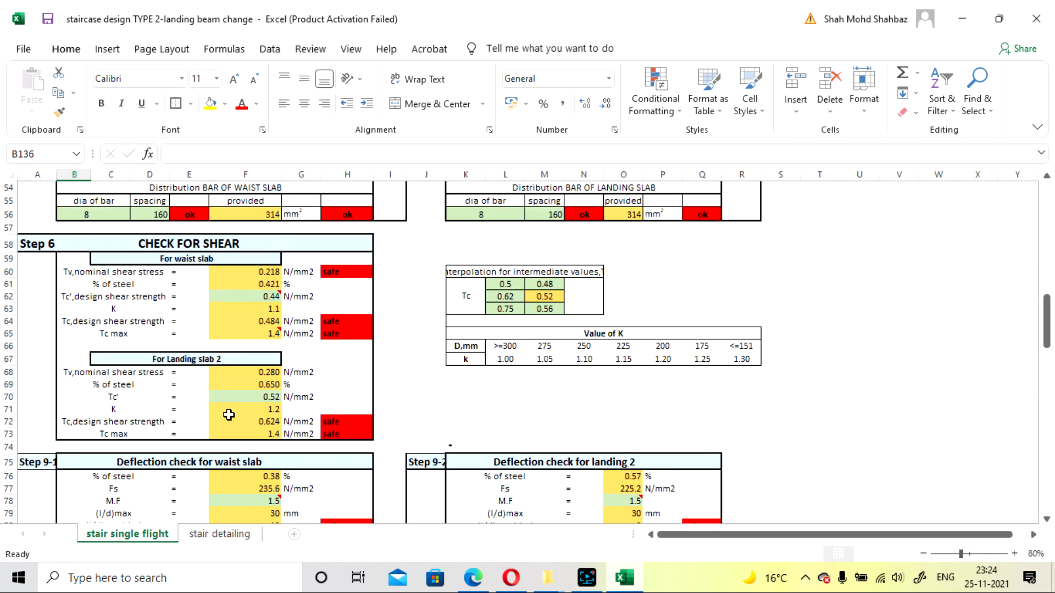
pyautogui.scroll(7, 230, 415)
pyautogui.scroll(-4, 230, 415)
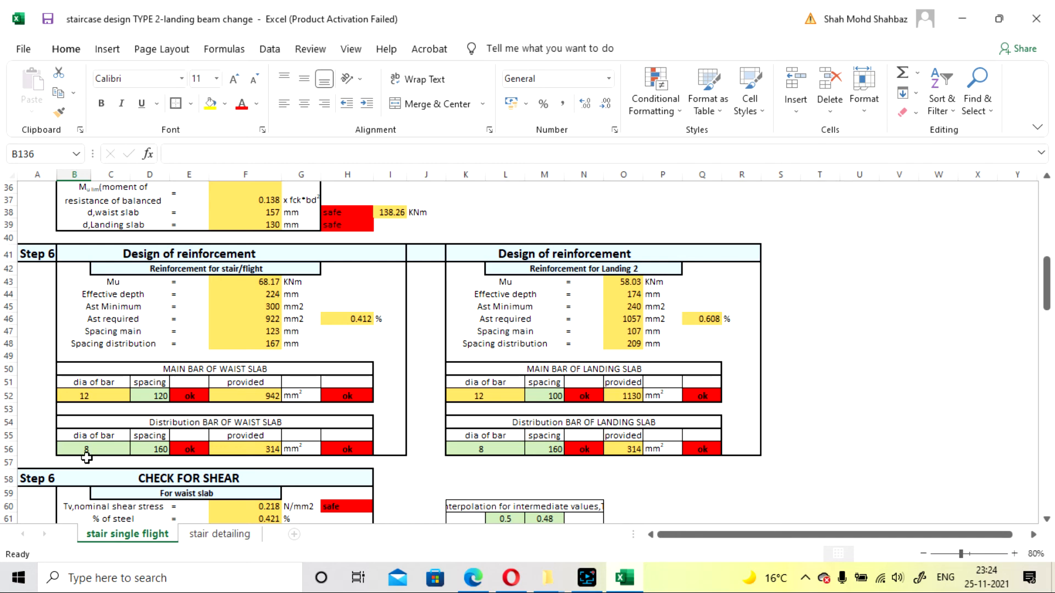
pyautogui.click(218, 536)
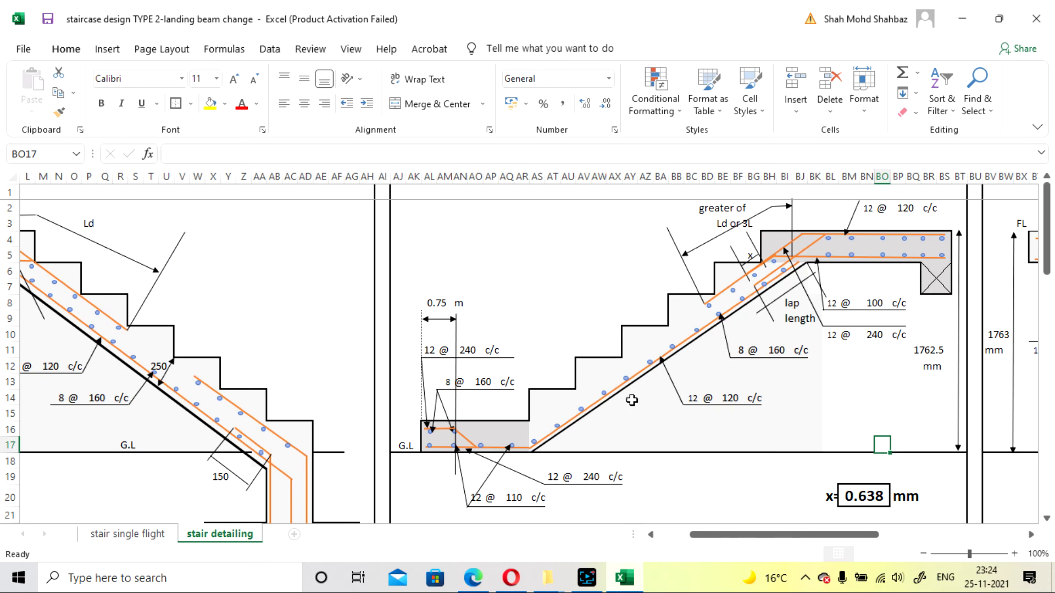
pyautogui.click(128, 534)
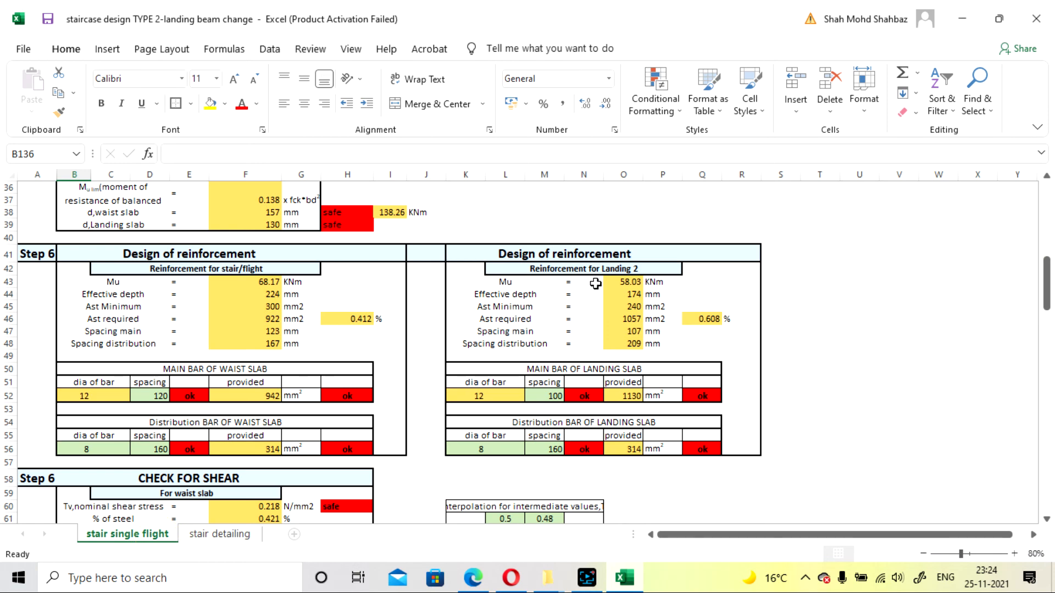
pyautogui.scroll(-1, 595, 284)
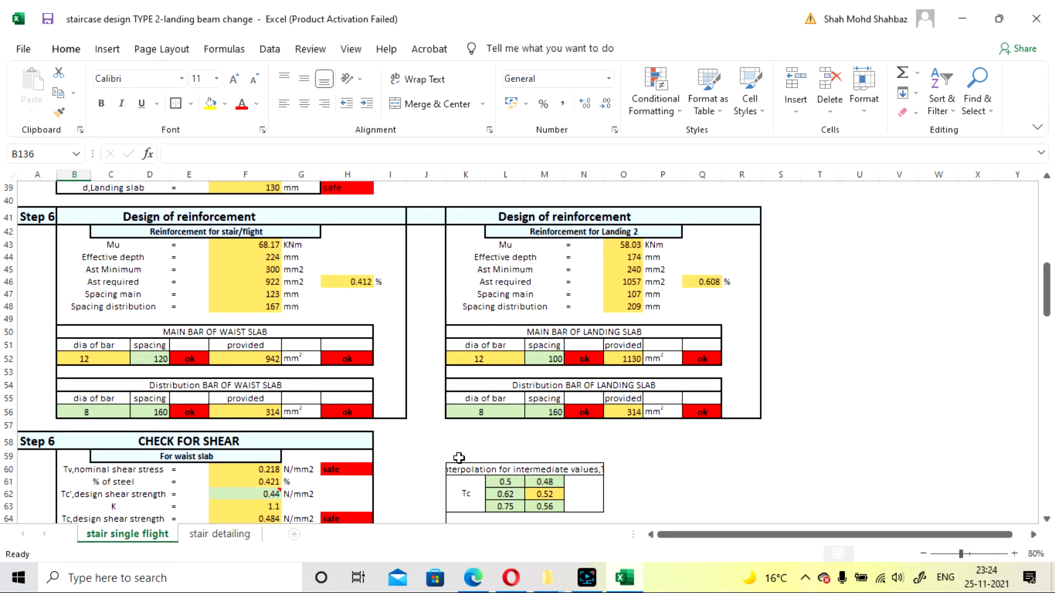
pyautogui.click(220, 535)
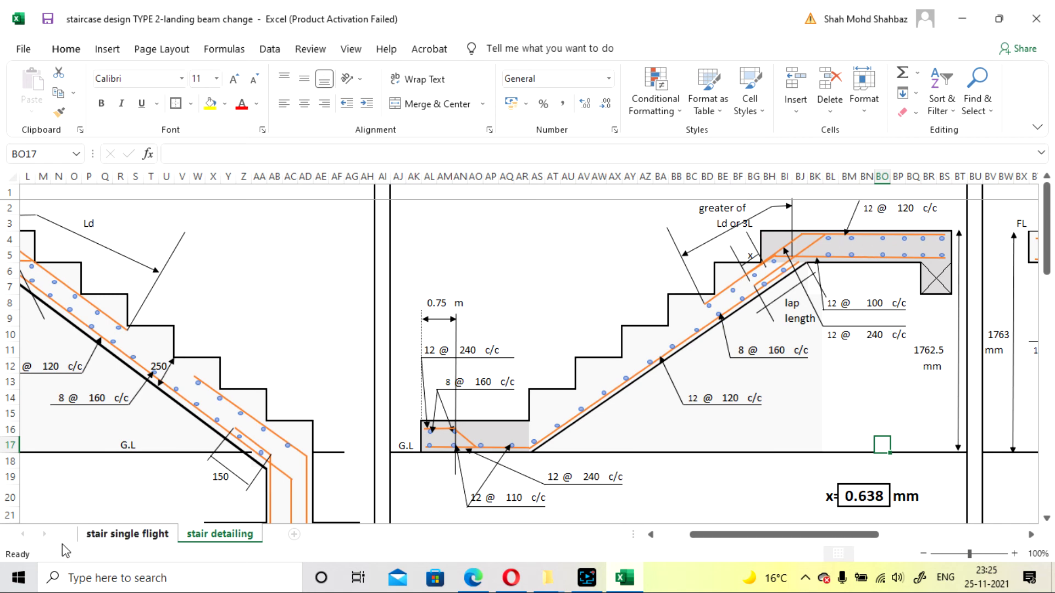
pyautogui.click(127, 535)
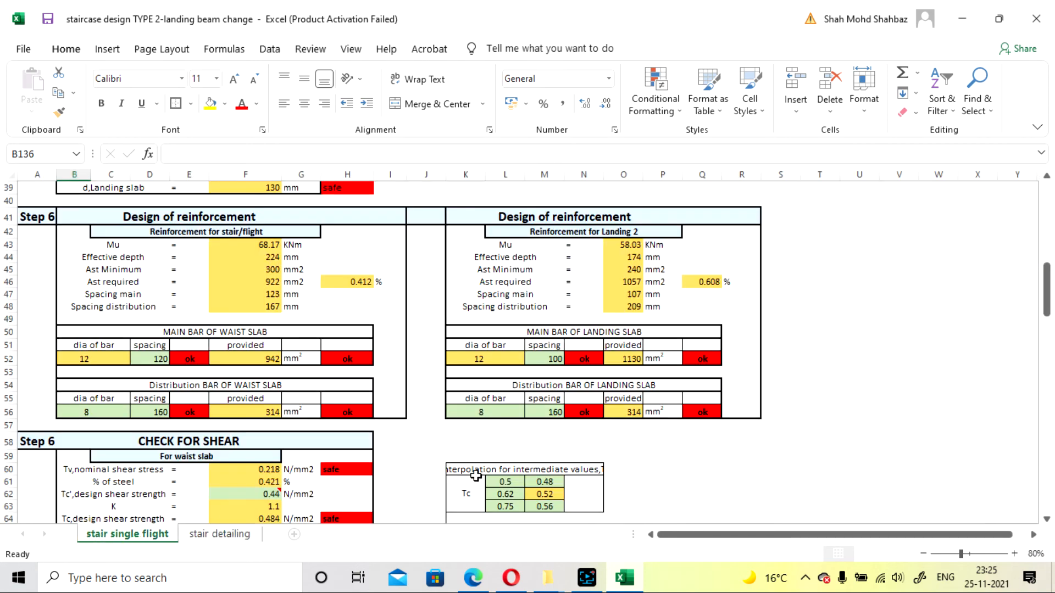
pyautogui.click(228, 535)
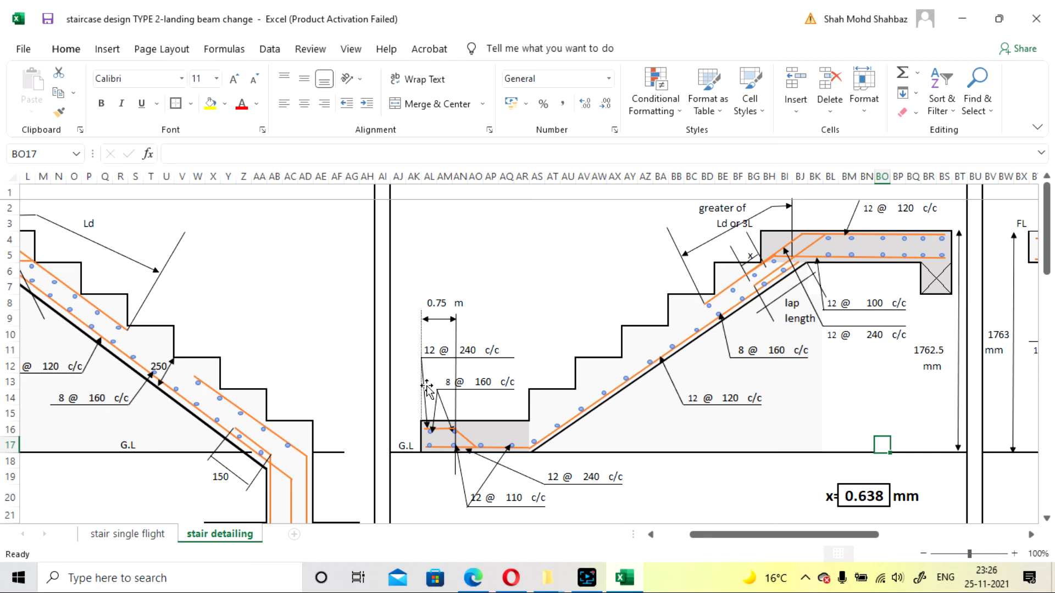
# Review landing slab 1's main and distribution bar design on the stair single flight sheet and compare it with the landing bars in Section 2-2
pyautogui.click(159, 542)
pyautogui.scroll(-10, 281, 371)
pyautogui.scroll(-6, 281, 371)
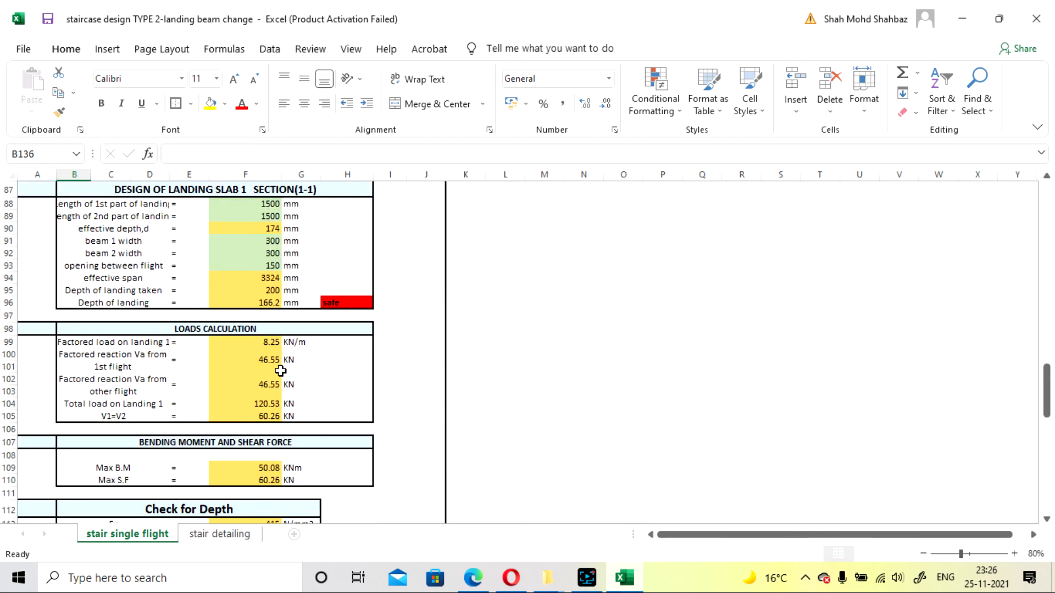
pyautogui.scroll(-14, 281, 371)
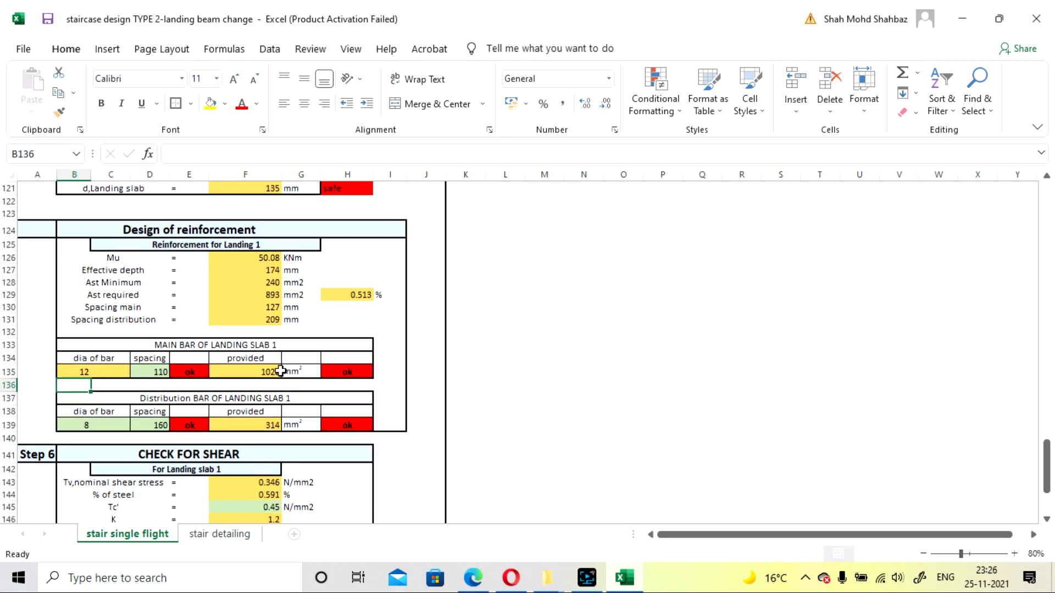
pyautogui.scroll(-6, 286, 385)
pyautogui.scroll(6, 286, 385)
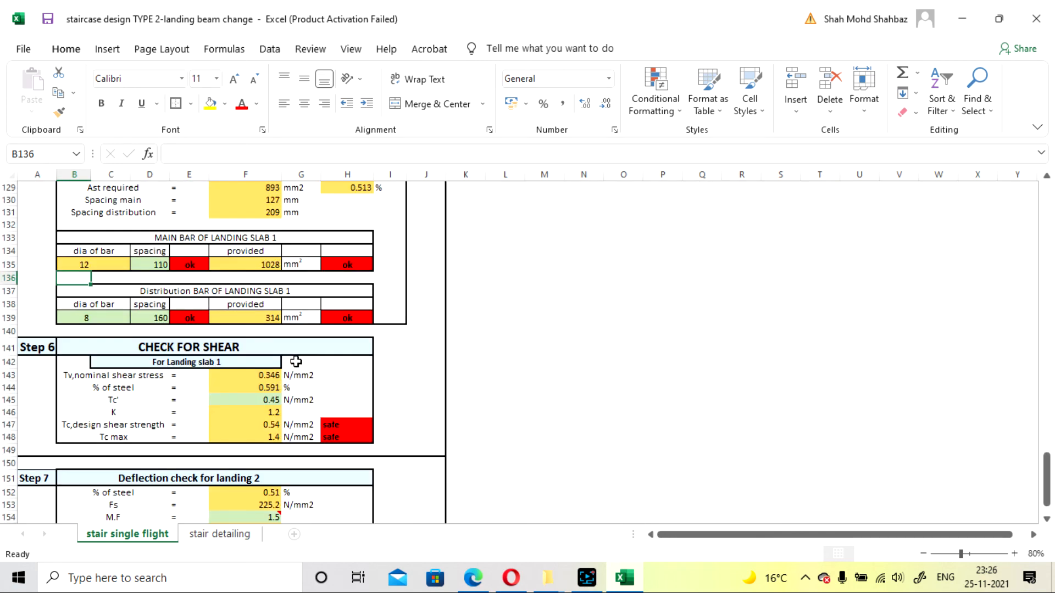
pyautogui.scroll(2, 297, 363)
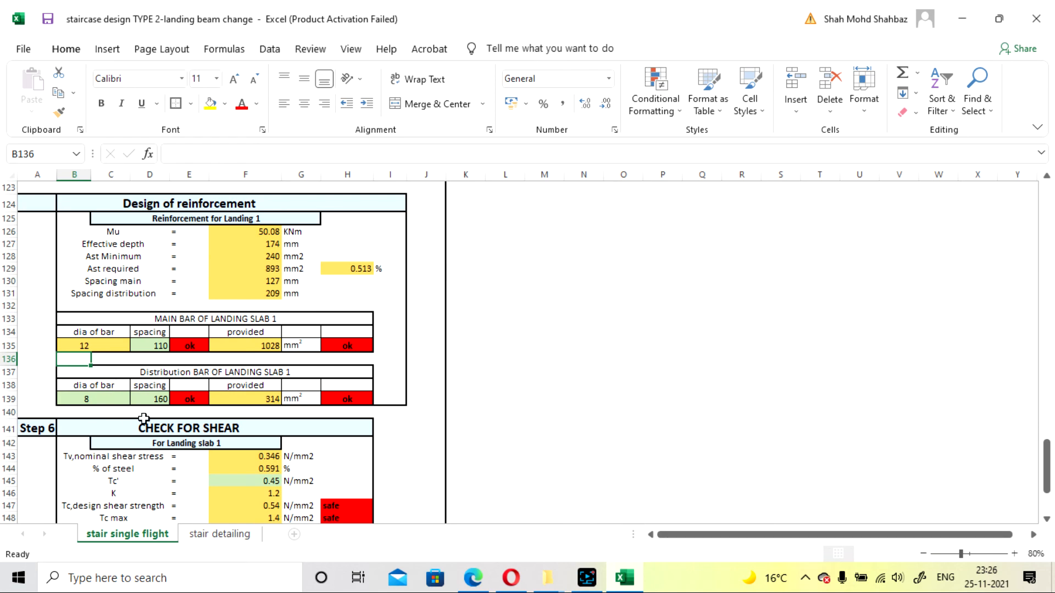
pyautogui.click(218, 534)
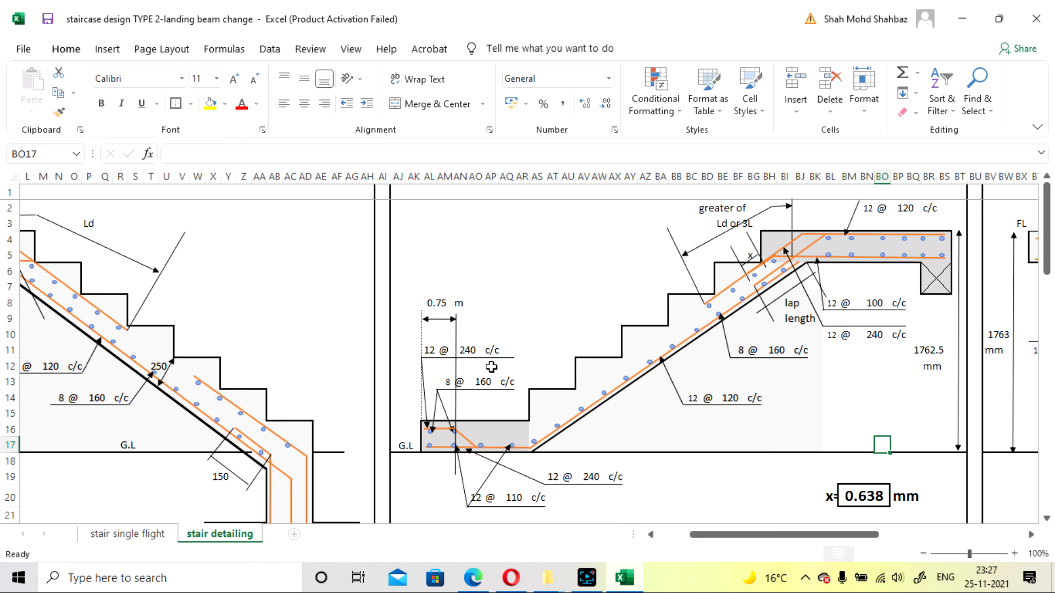
# Examine the landing, waist slab and development-length bar detailing in the mid landing to floor section beside Section 2-2
pyautogui.moveTo(727, 537); pyautogui.dragTo(854, 529)
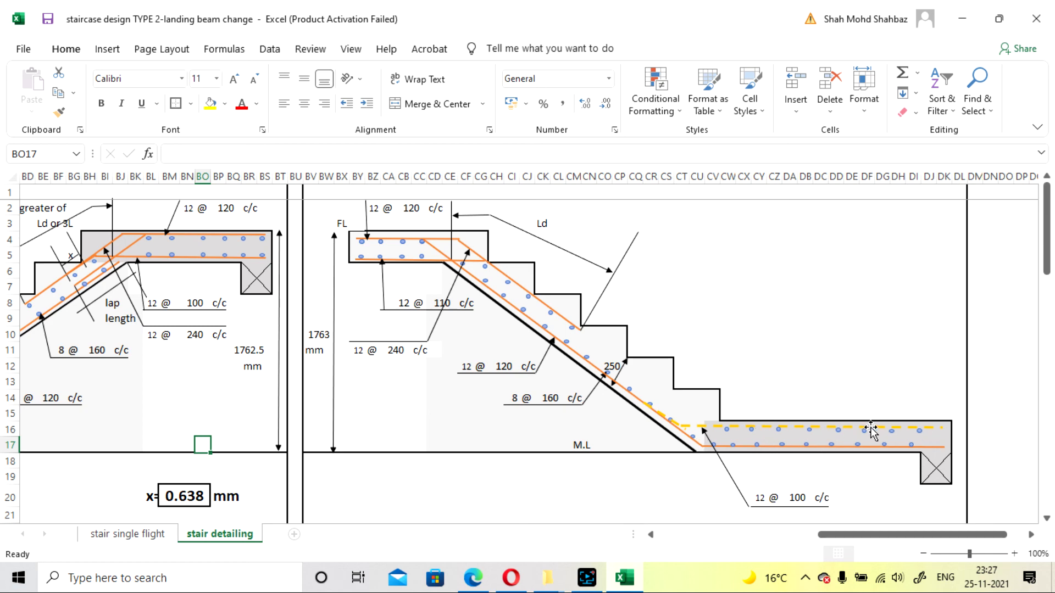
pyautogui.moveTo(943, 536); pyautogui.dragTo(926, 539)
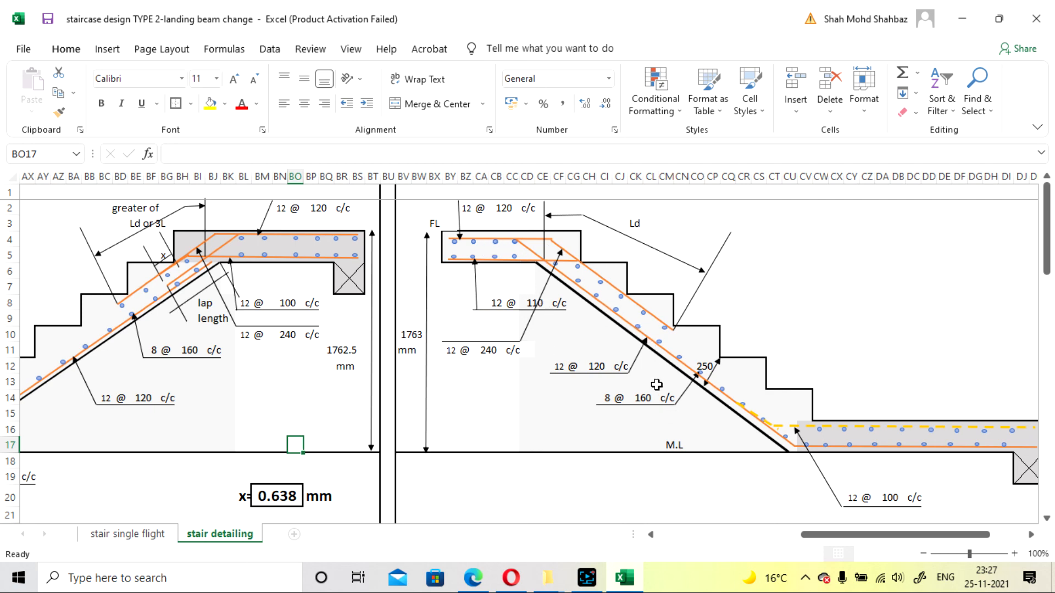
pyautogui.moveTo(884, 536); pyautogui.dragTo(855, 535)
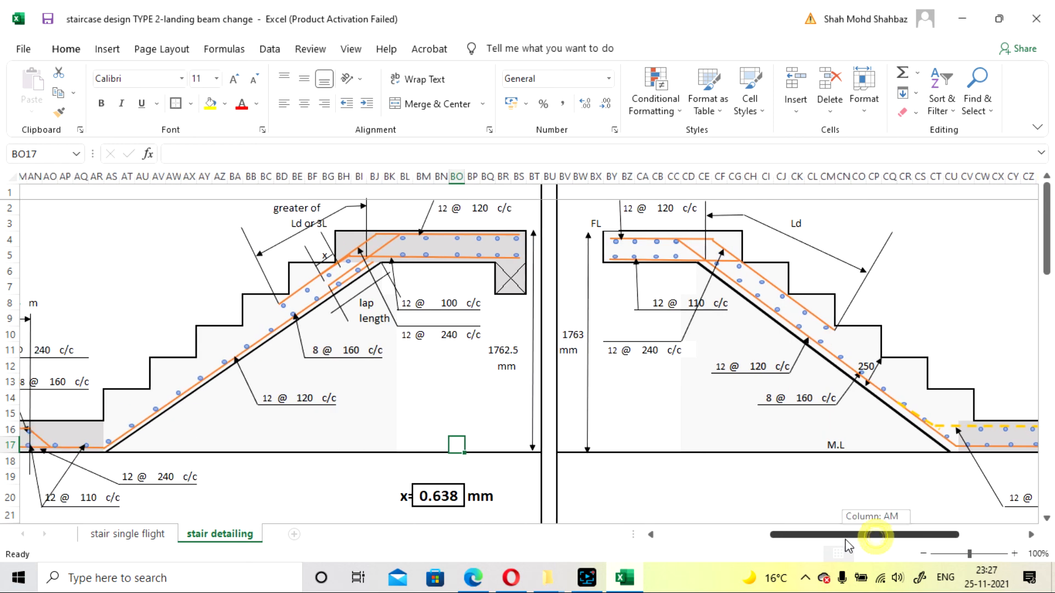
# Trace section line 1-1 through landing 1 on the stair plan and locate the matching slab section between V1 and V2
pyautogui.scroll(-10, 665, 447)
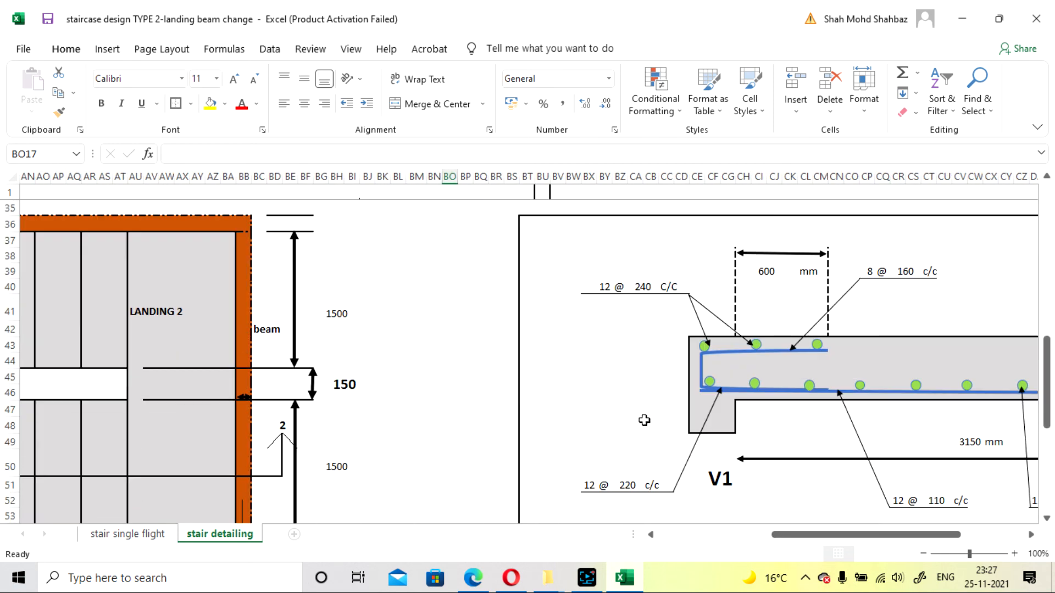
pyautogui.scroll(-2, 663, 406)
pyautogui.moveTo(813, 535); pyautogui.dragTo(699, 535)
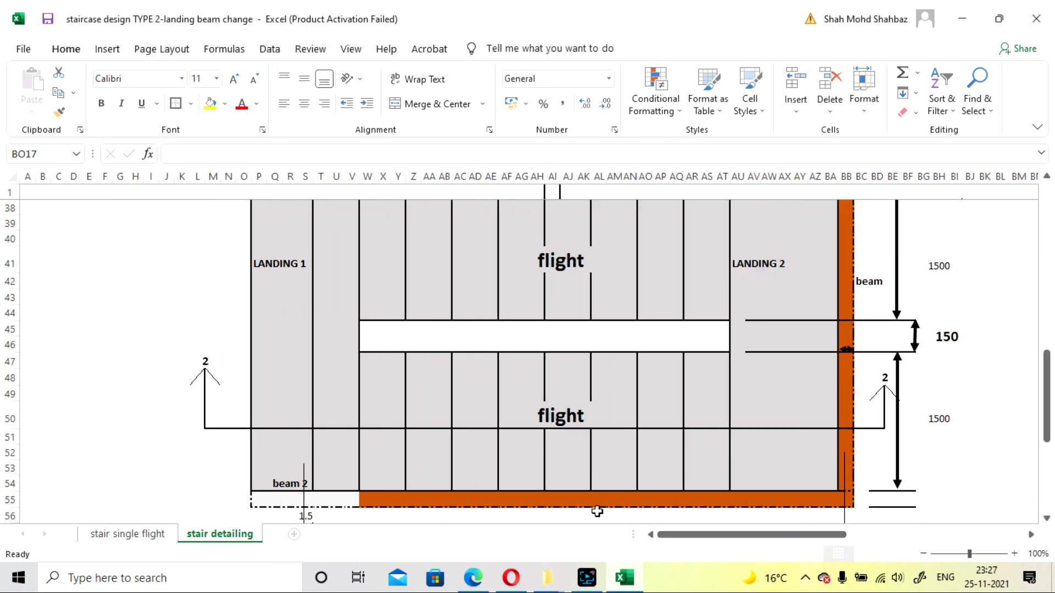
pyautogui.scroll(2, 286, 333)
pyautogui.scroll(-3, 288, 288)
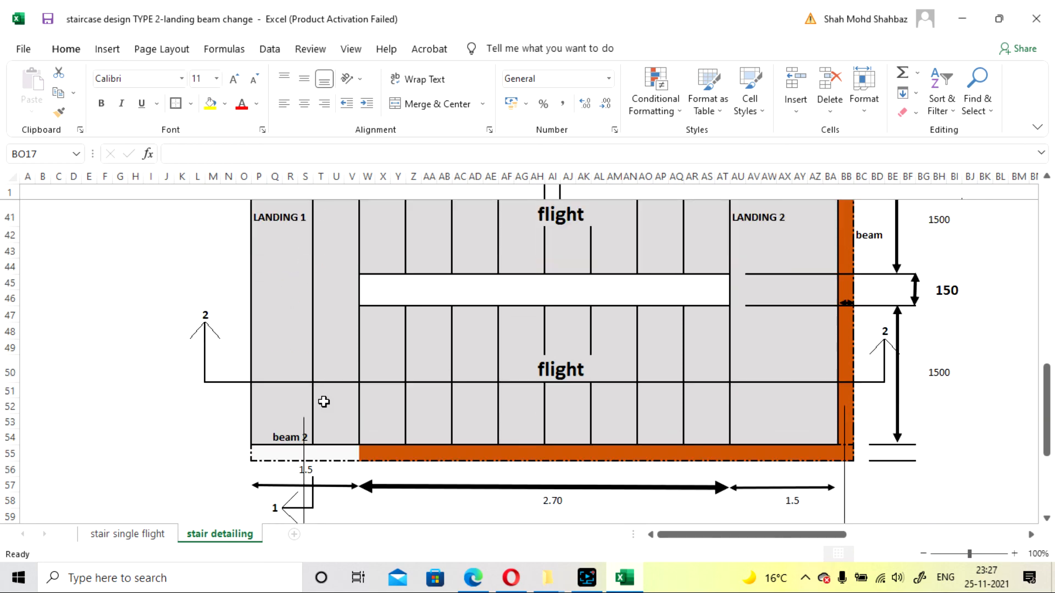
pyautogui.moveTo(723, 536); pyautogui.dragTo(756, 537)
pyautogui.click(923, 554)
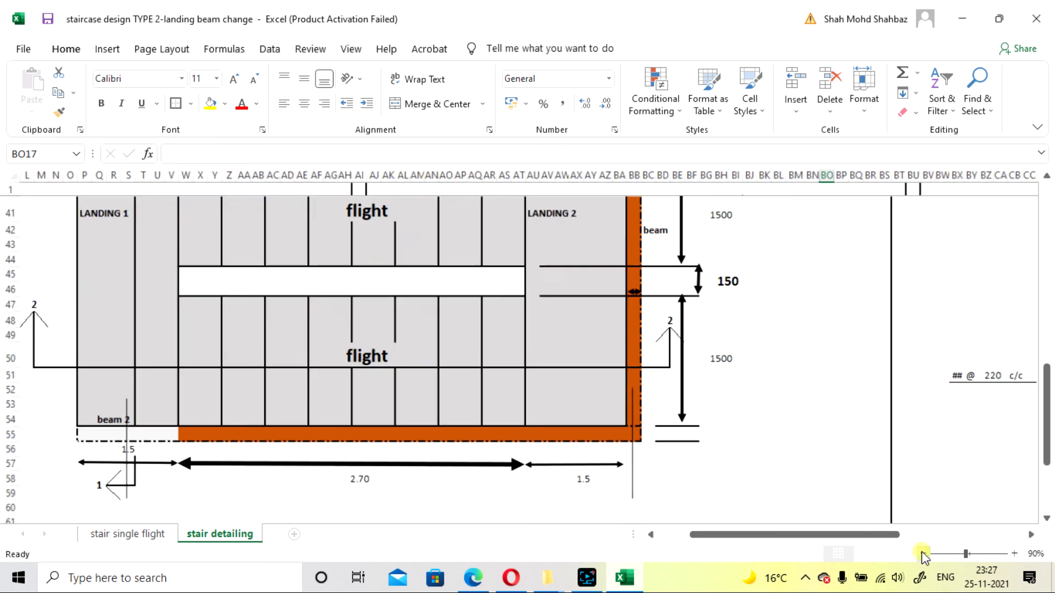
pyautogui.click(923, 554)
pyautogui.scroll(-1, 102, 250)
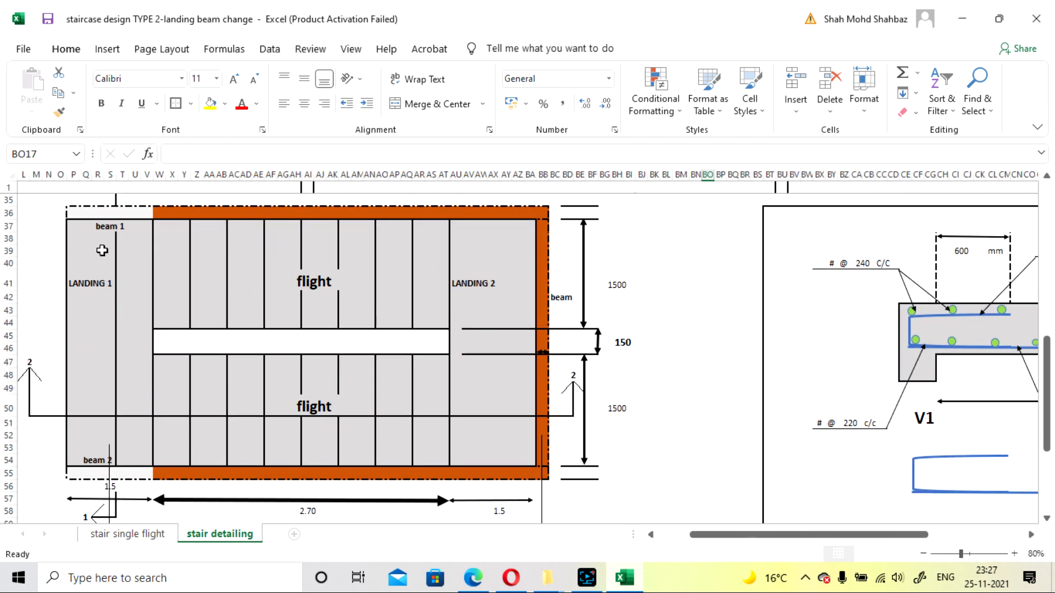
pyautogui.scroll(1, 118, 243)
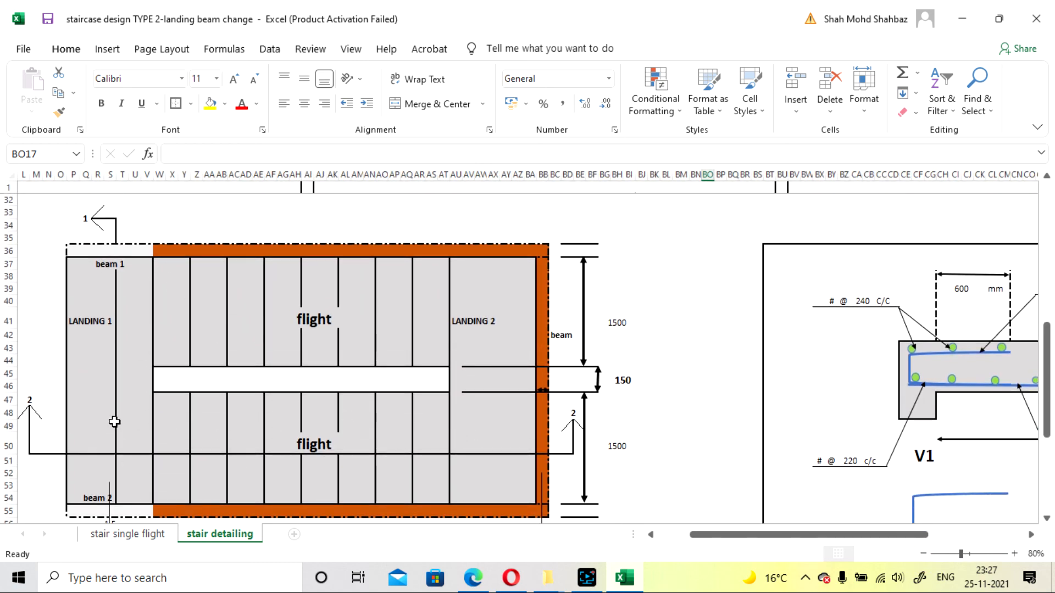
pyautogui.moveTo(786, 535); pyautogui.dragTo(915, 541)
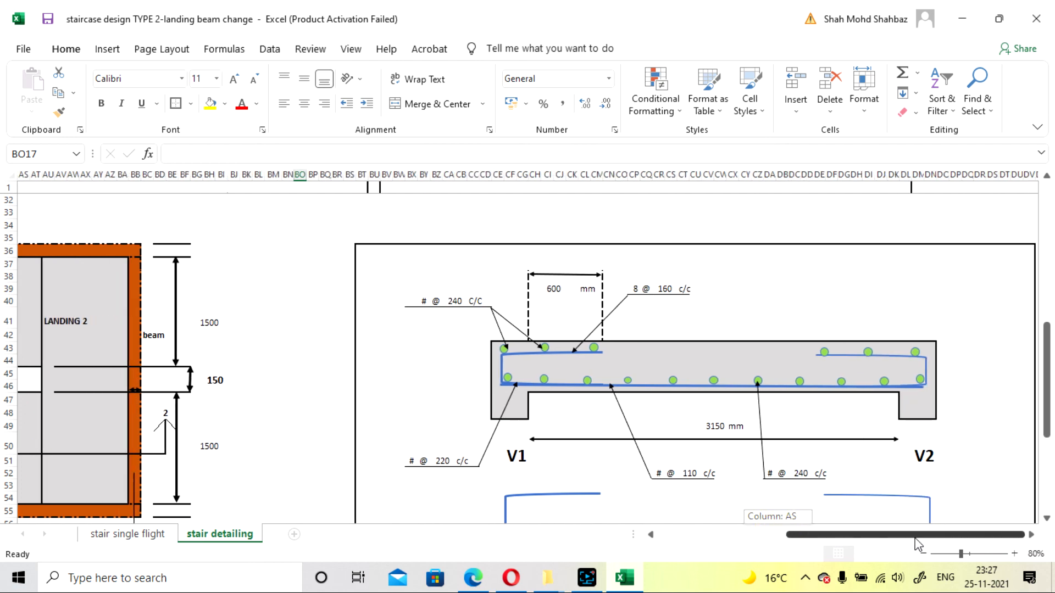
pyautogui.scroll(-1, 753, 345)
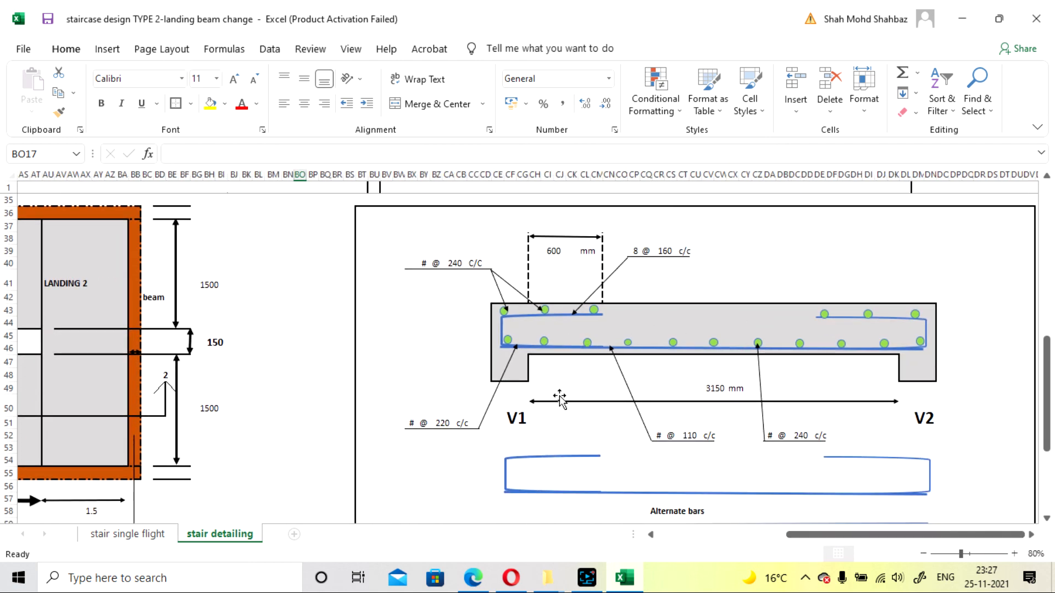
# Check the ground-level landing in Section 2-2, and examine Section 1-1's top, bottom and alternate bar arrangement
pyautogui.scroll(6, 278, 394)
pyautogui.scroll(4, 278, 394)
pyautogui.moveTo(803, 540); pyautogui.dragTo(698, 552)
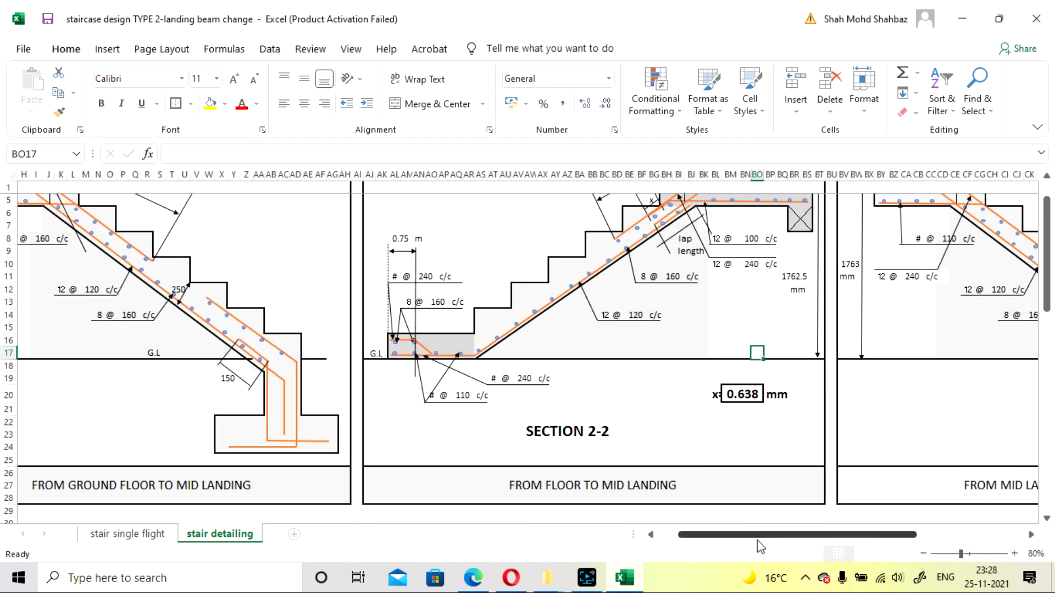
pyautogui.moveTo(757, 540); pyautogui.dragTo(879, 541)
pyautogui.scroll(-9, 813, 542)
pyautogui.scroll(-4, 818, 356)
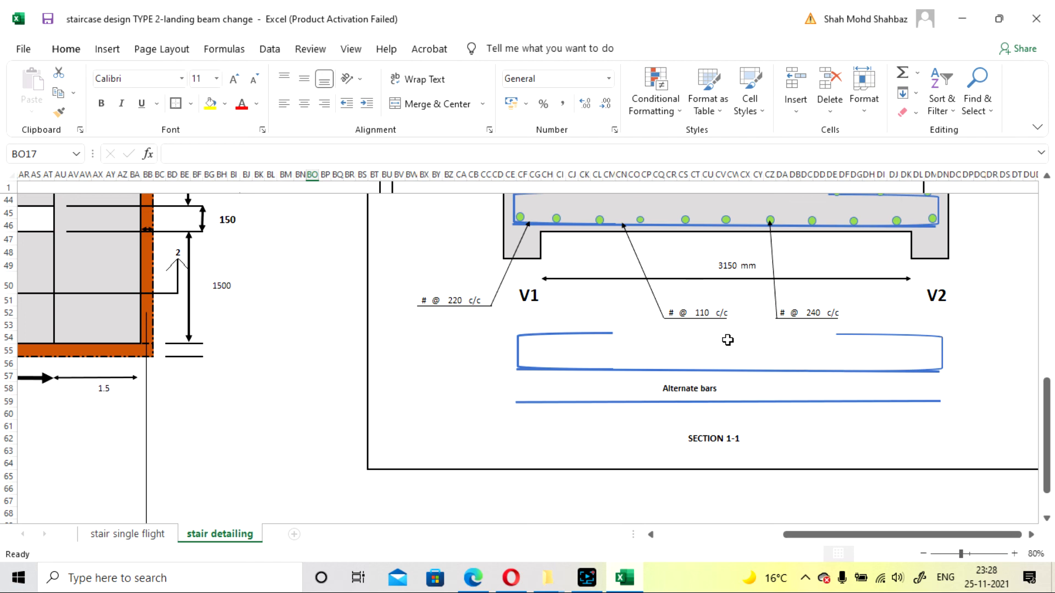
pyautogui.scroll(1, 730, 354)
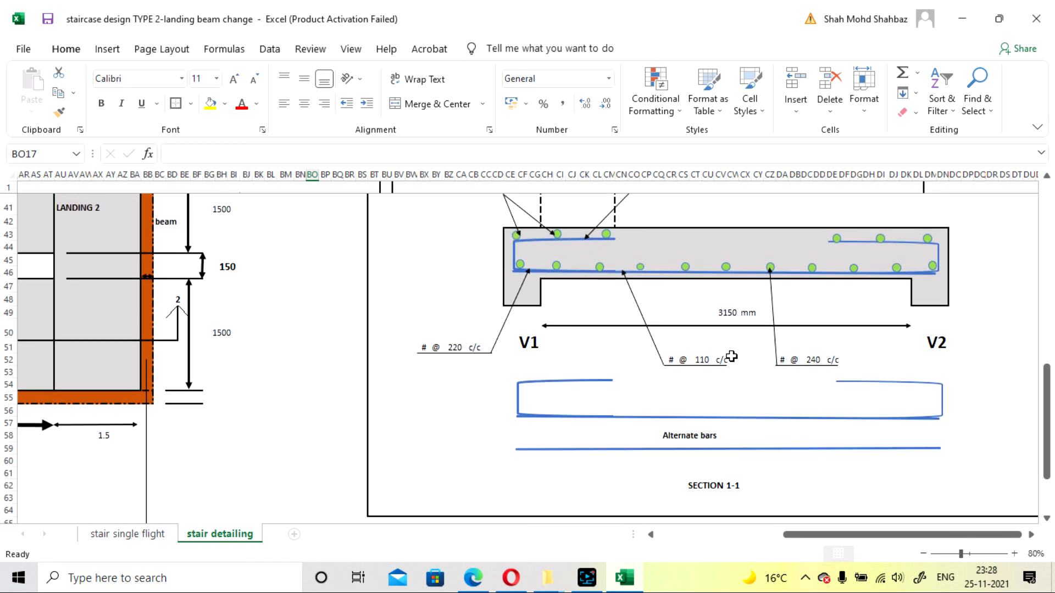
pyautogui.scroll(2, 731, 358)
pyautogui.scroll(-1, 737, 370)
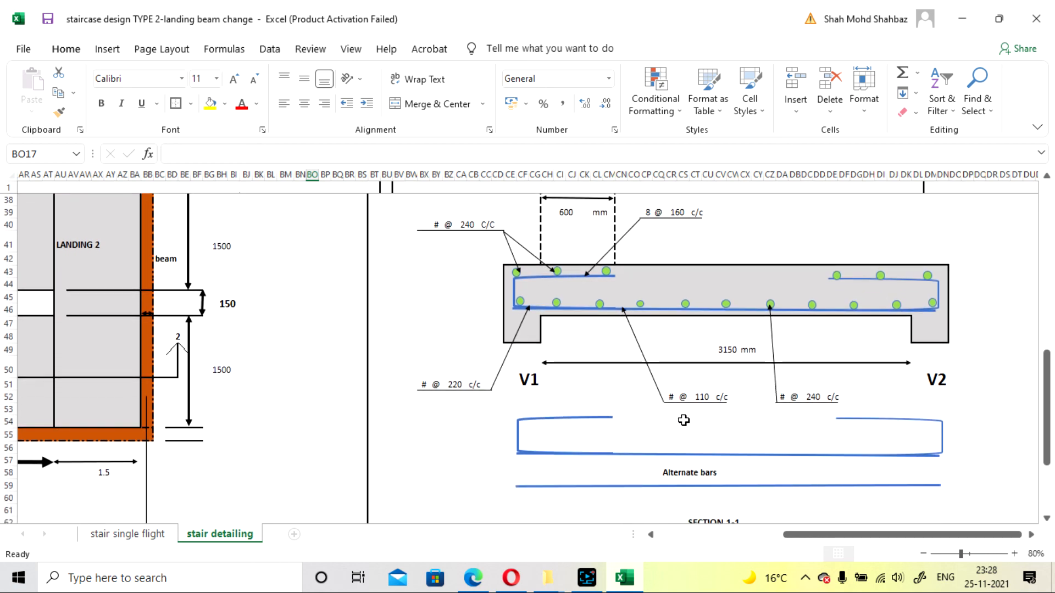
pyautogui.scroll(1, 681, 420)
pyautogui.scroll(-1, 680, 423)
pyautogui.click(1015, 554)
pyautogui.click(1014, 554)
pyautogui.moveTo(895, 536); pyautogui.dragTo(914, 535)
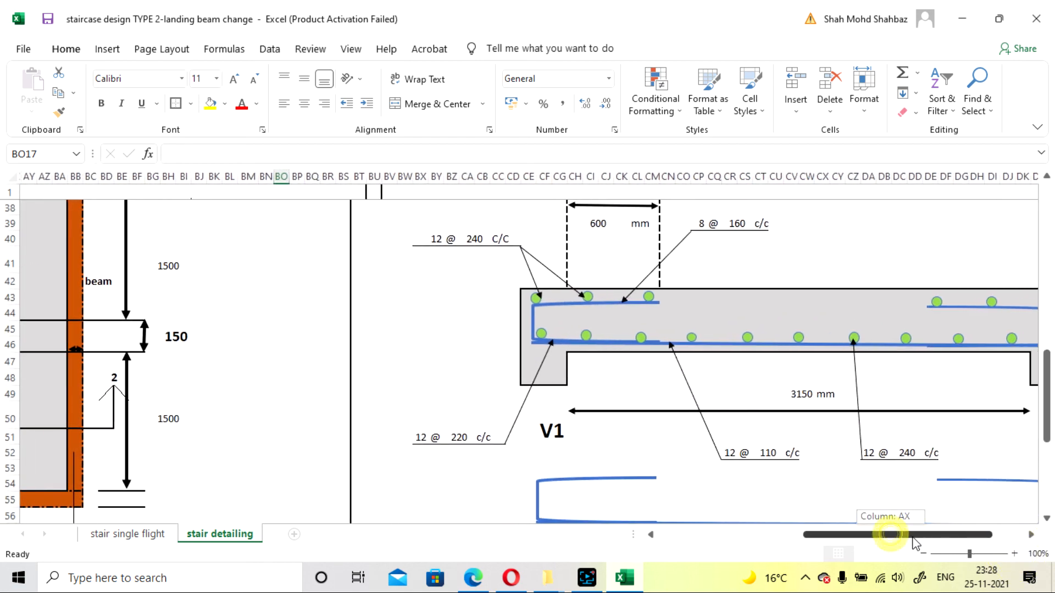
# Compare landing slab 1's main and distribution bar design on the stair single flight sheet with the bars in Section 1-1
pyautogui.click(137, 540)
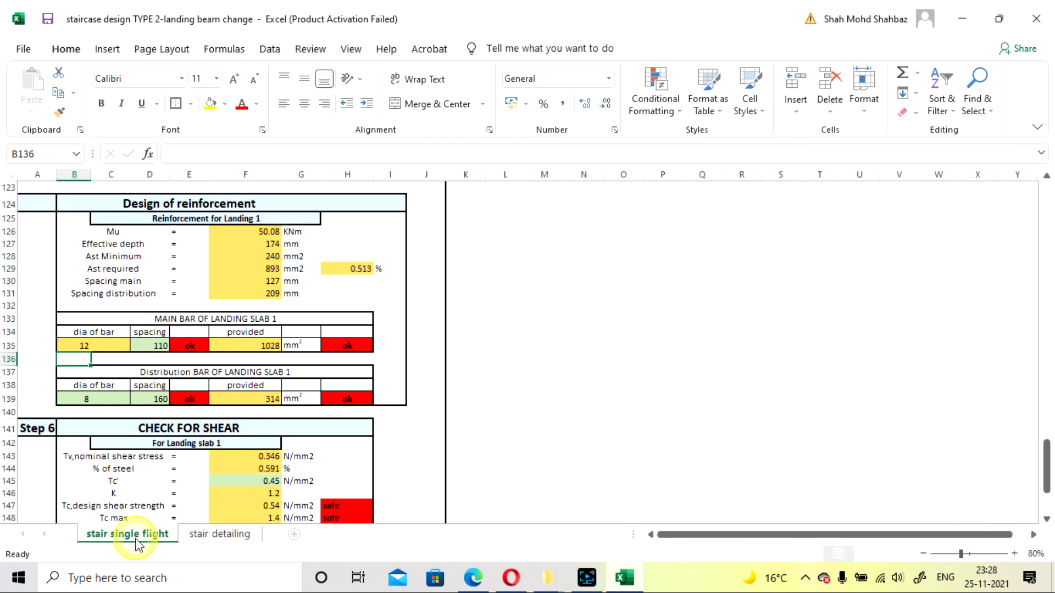
pyautogui.scroll(-4, 127, 461)
pyautogui.scroll(2, 127, 389)
pyautogui.scroll(1, 128, 364)
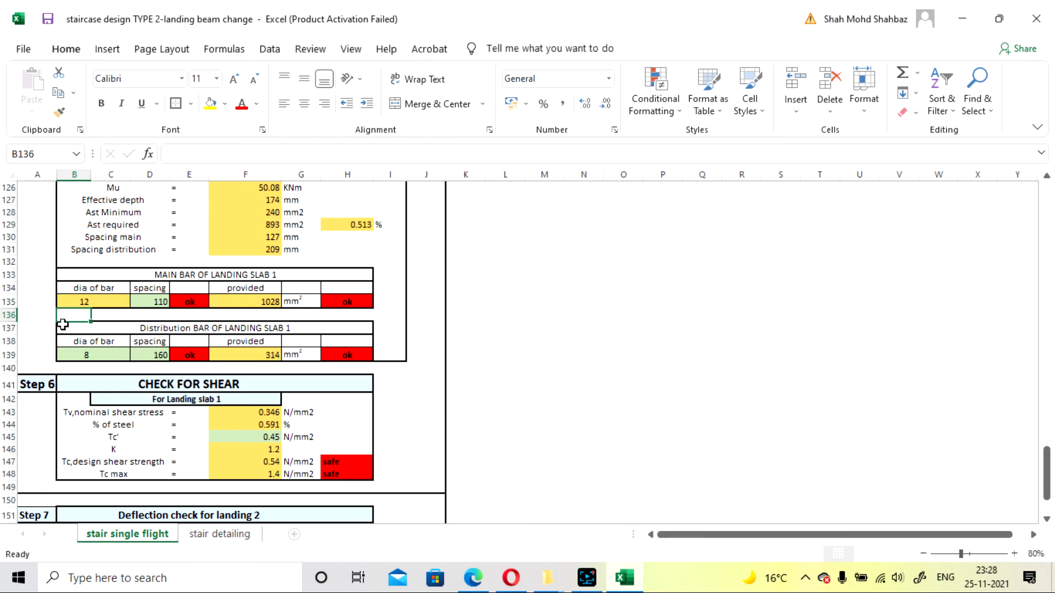
pyautogui.scroll(2, 157, 330)
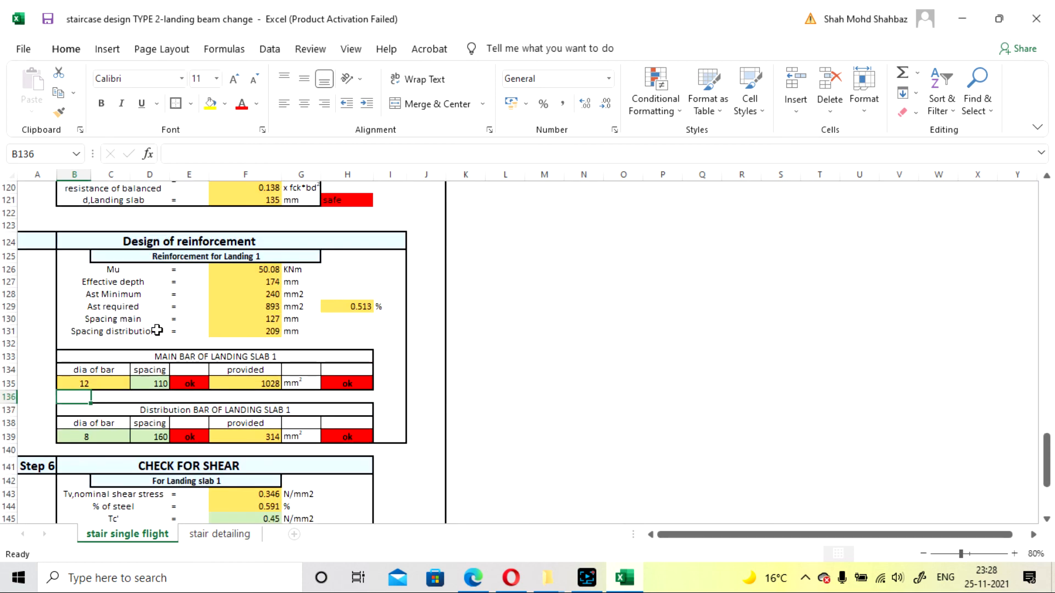
pyautogui.scroll(-1, 156, 330)
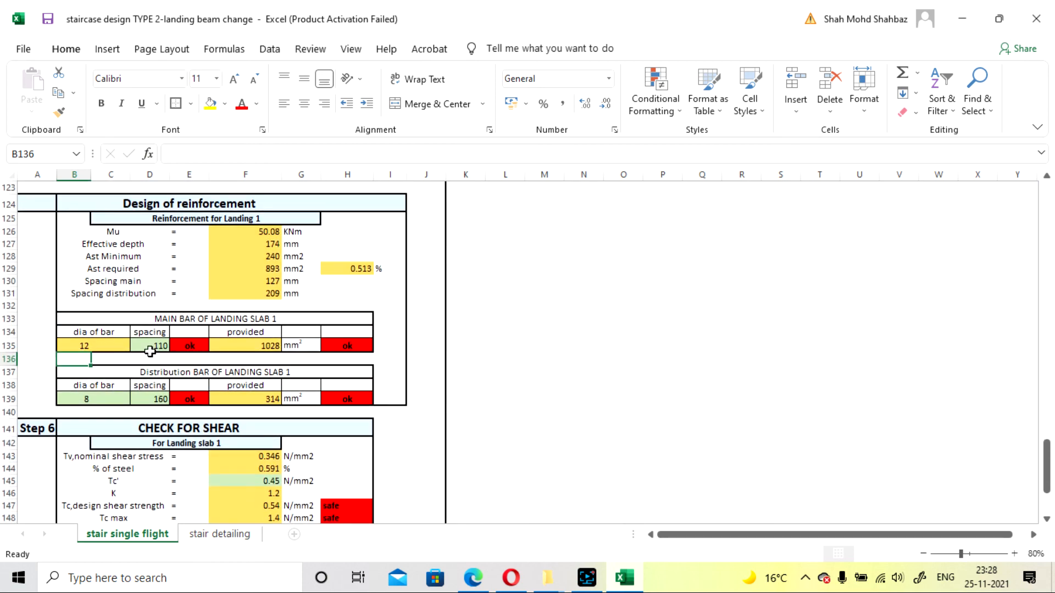
pyautogui.click(223, 535)
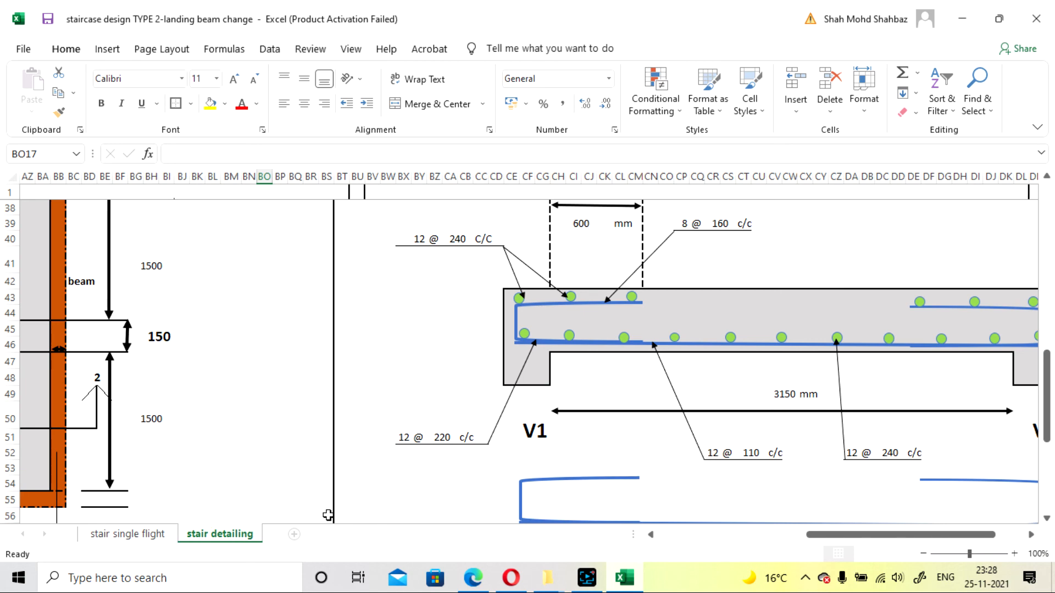
pyautogui.click(161, 541)
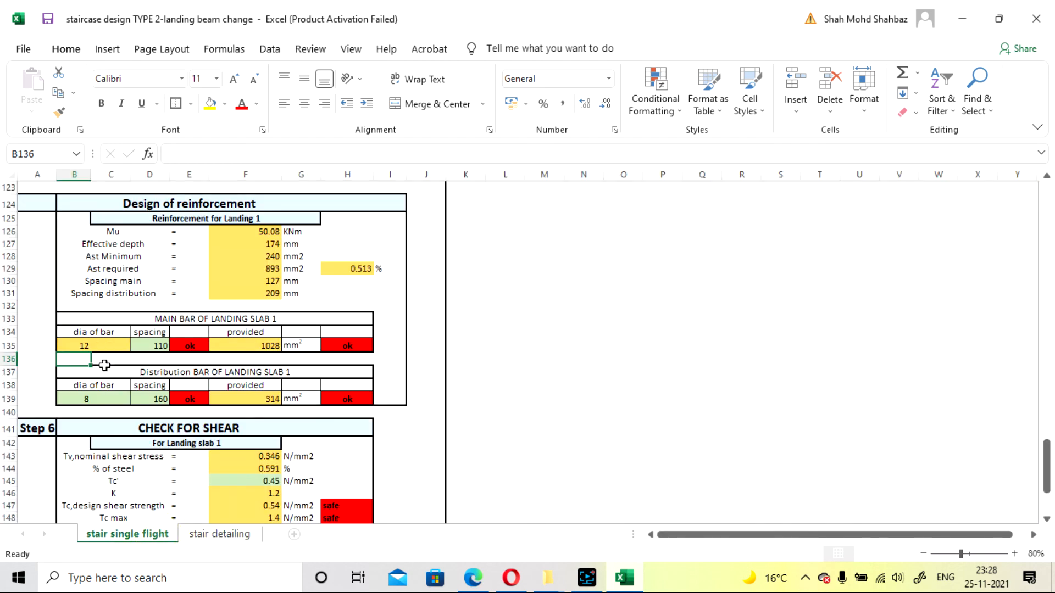
pyautogui.click(222, 536)
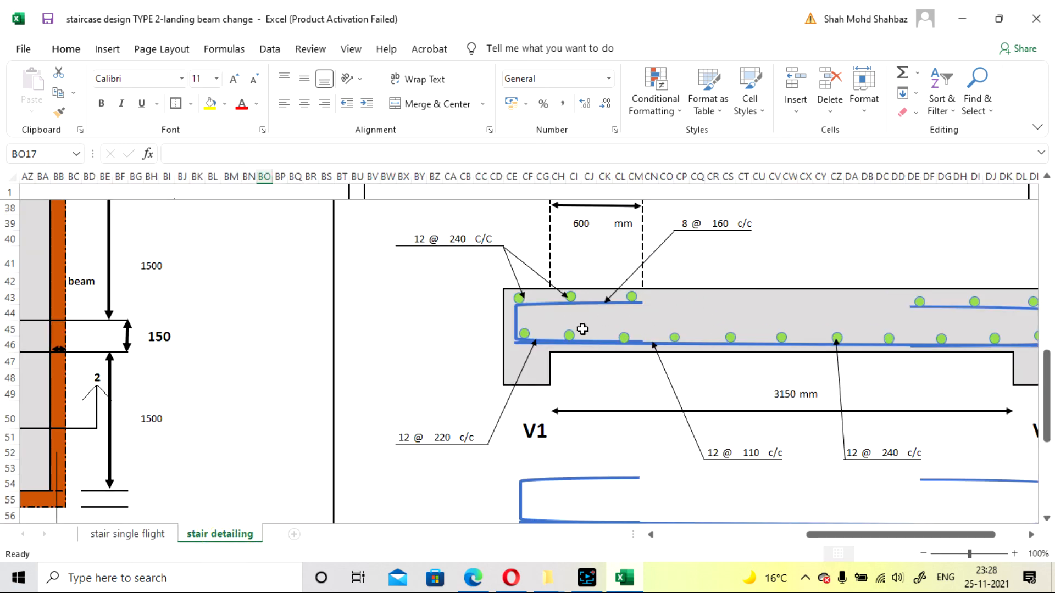
# Examine the full landing slab span in Section 1-1, including its bar callouts and the alternate bar shapes below
pyautogui.moveTo(848, 542); pyautogui.dragTo(878, 541)
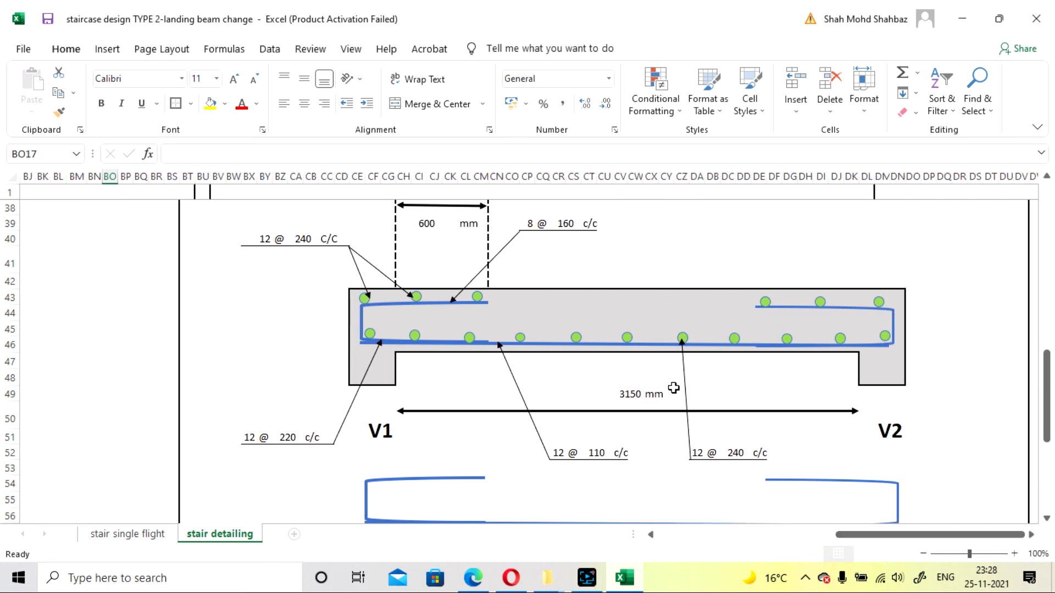
pyautogui.scroll(-1, 666, 399)
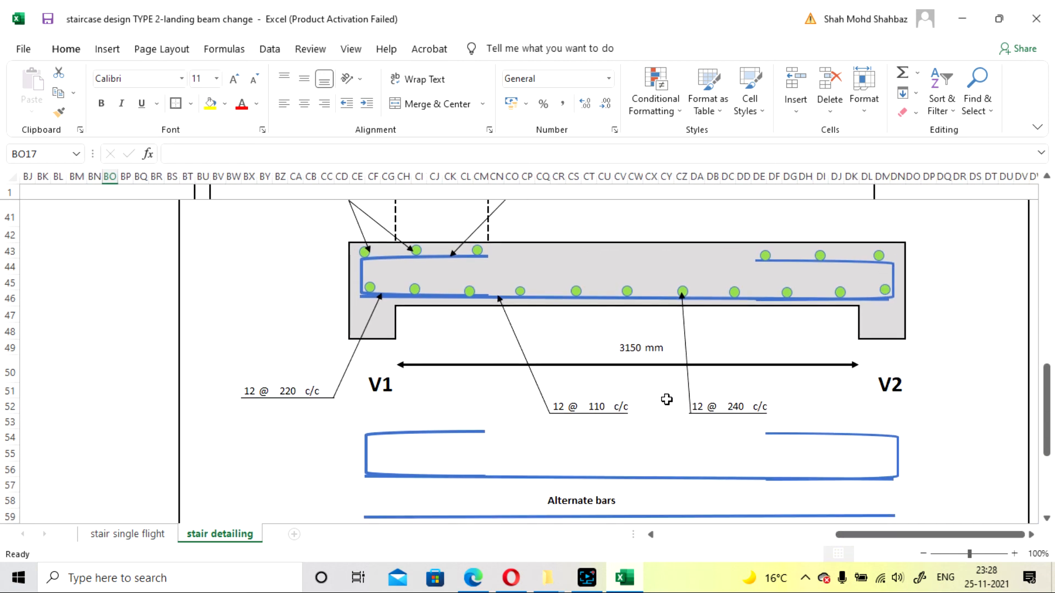
pyautogui.scroll(1, 664, 400)
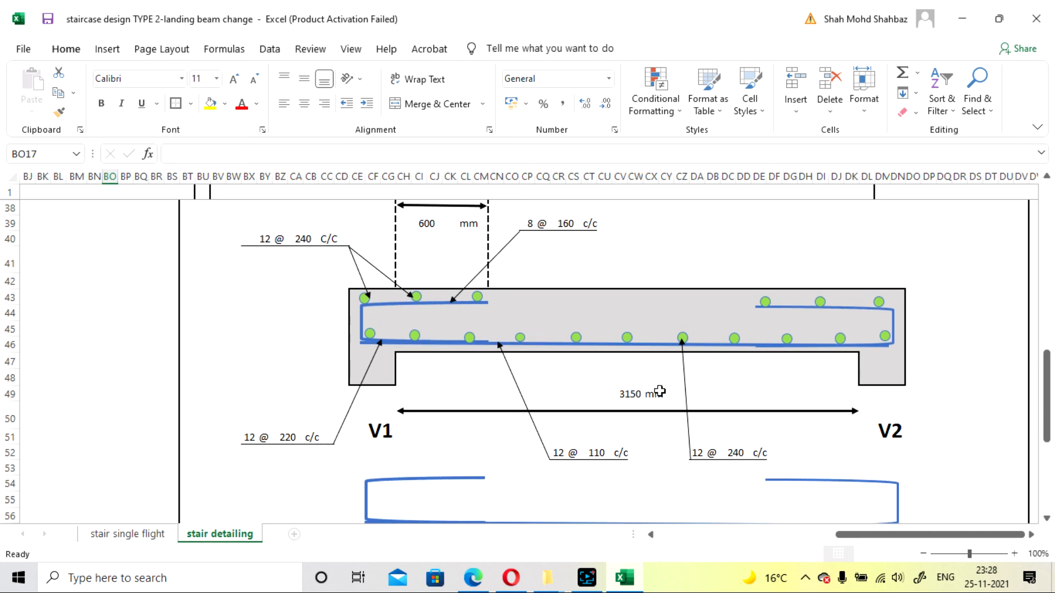
pyautogui.scroll(-2, 635, 377)
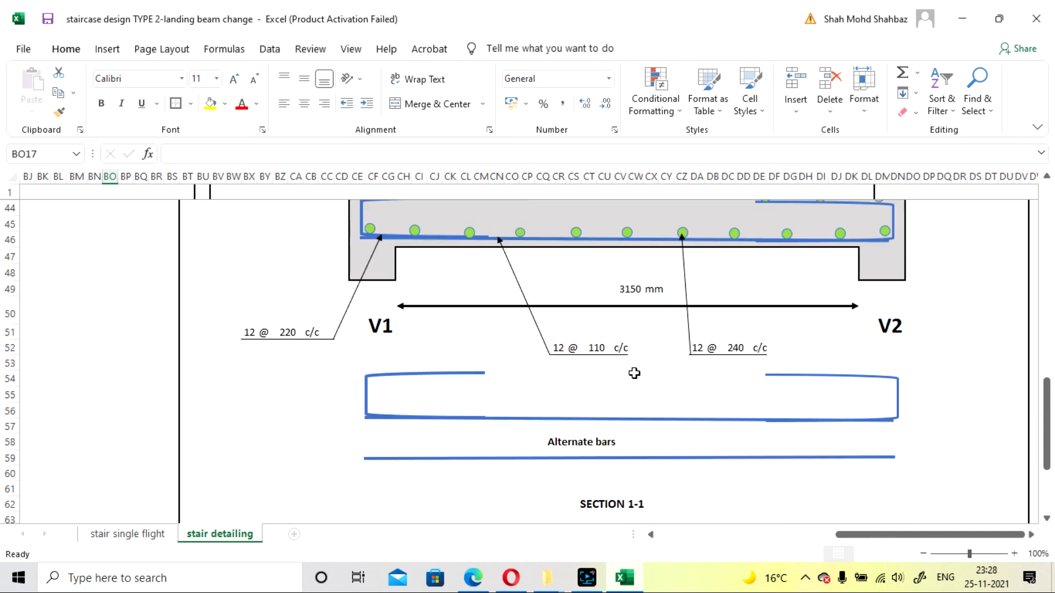
pyautogui.scroll(1, 637, 390)
pyautogui.scroll(1, 646, 457)
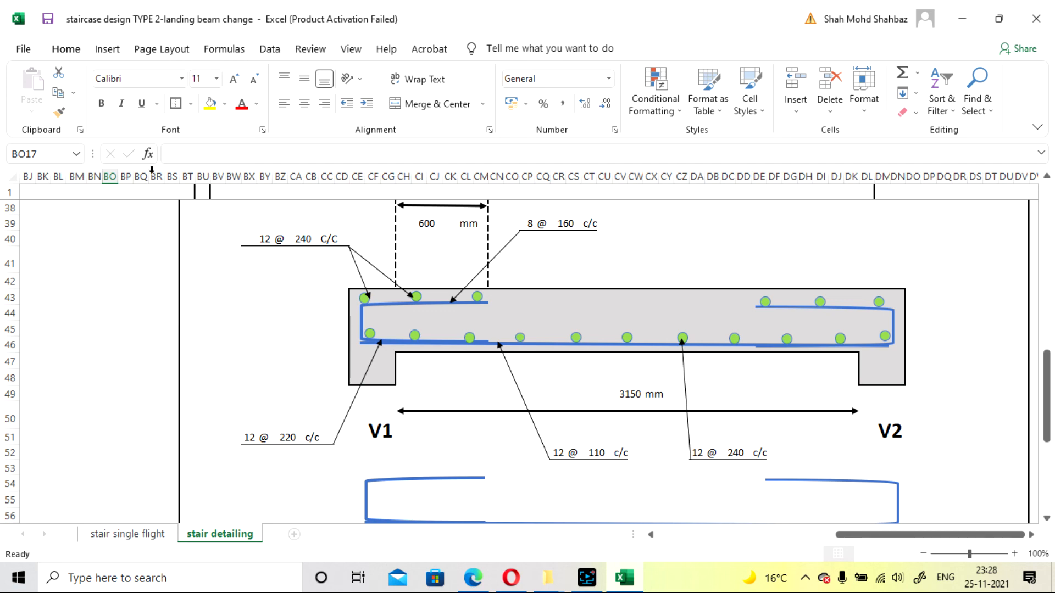
# Compare the landing bar callouts at ground level in Section 2-2 with the corresponding bars in Section 1-1
pyautogui.scroll(8, 244, 409)
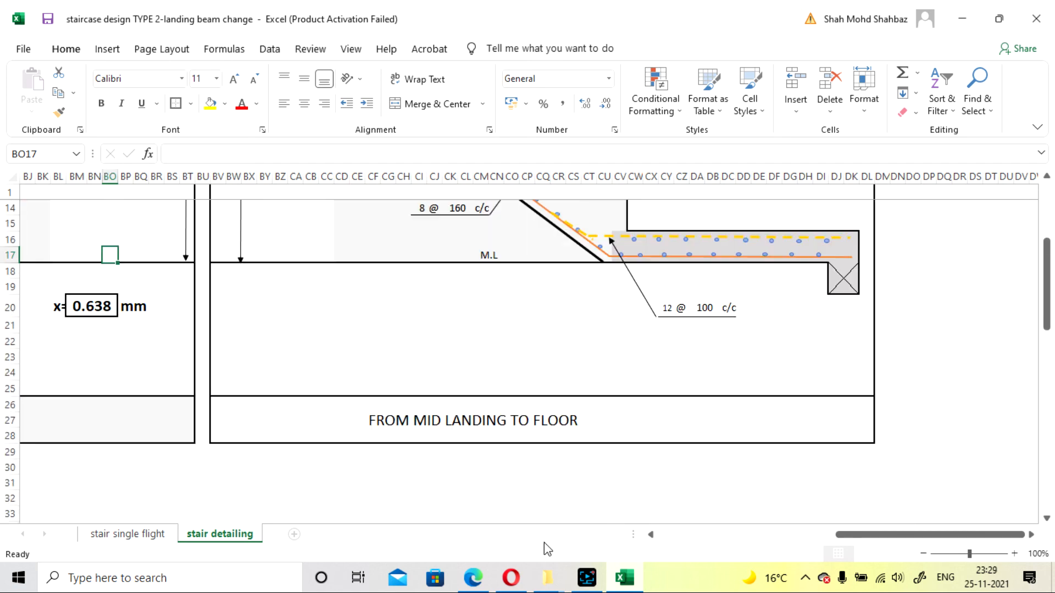
pyautogui.moveTo(866, 536); pyautogui.dragTo(685, 555)
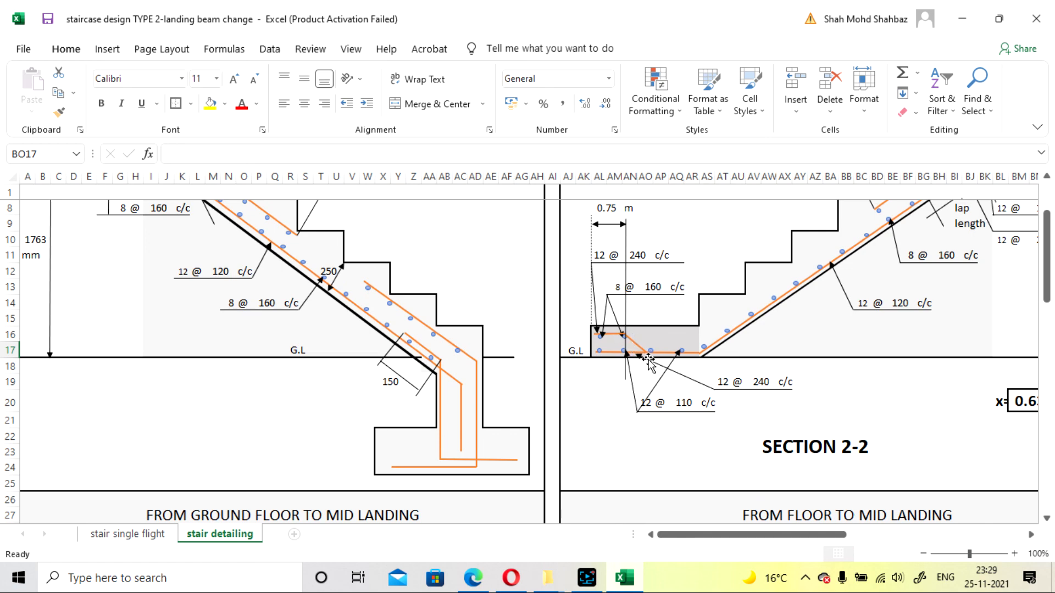
pyautogui.scroll(-6, 711, 377)
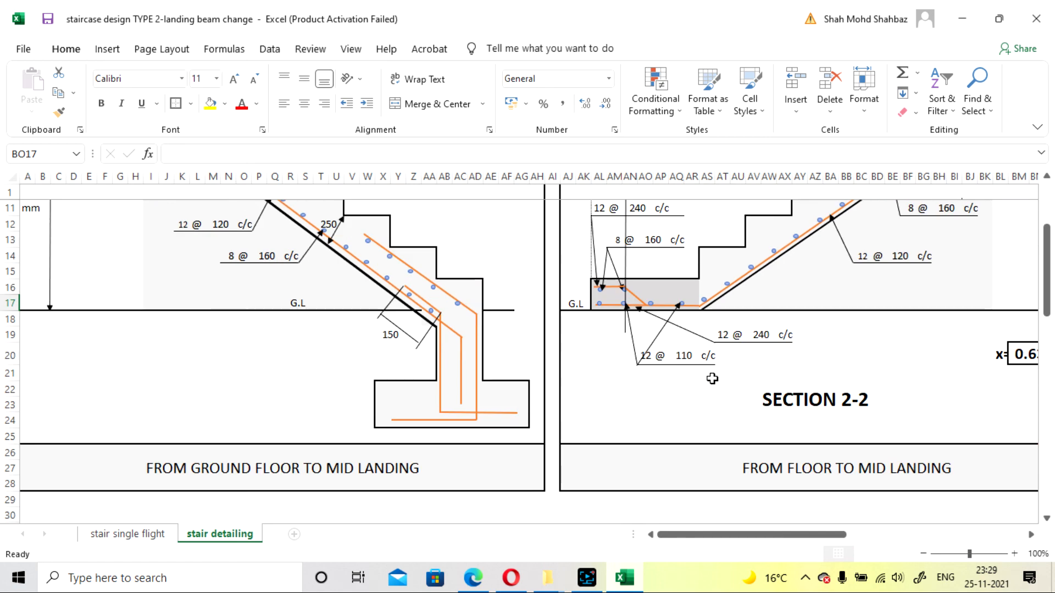
pyautogui.scroll(-4, 714, 405)
pyautogui.moveTo(767, 535); pyautogui.dragTo(919, 525)
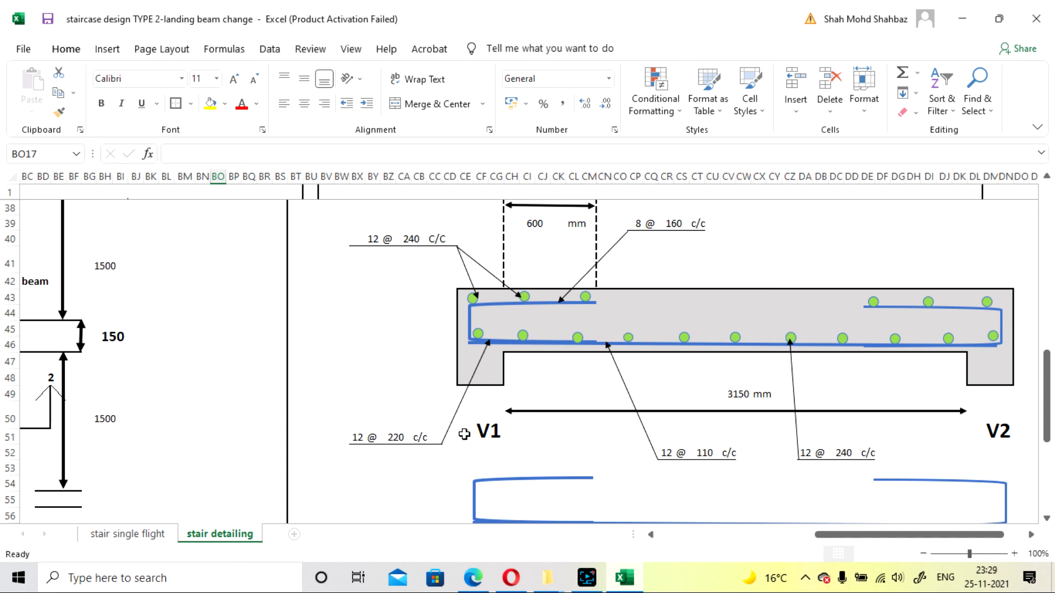
pyautogui.scroll(-1, 464, 435)
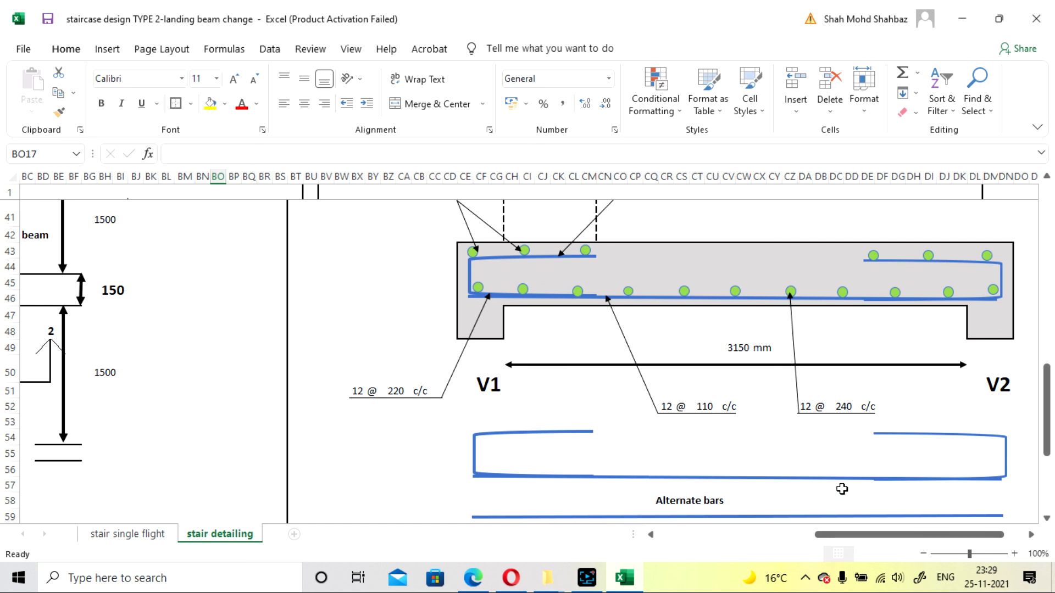
pyautogui.scroll(2, 556, 400)
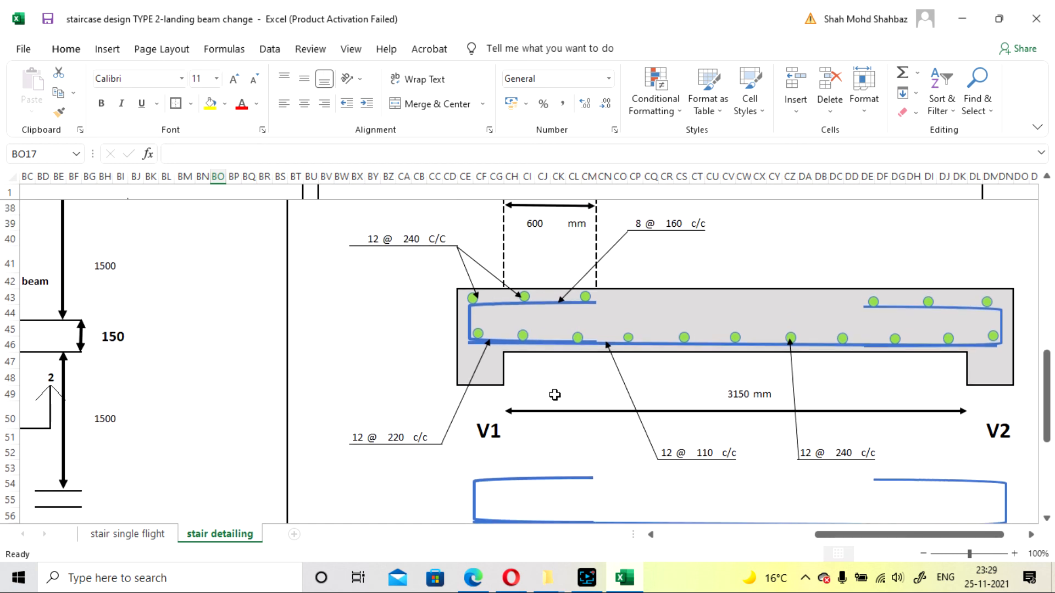
pyautogui.scroll(1, 556, 386)
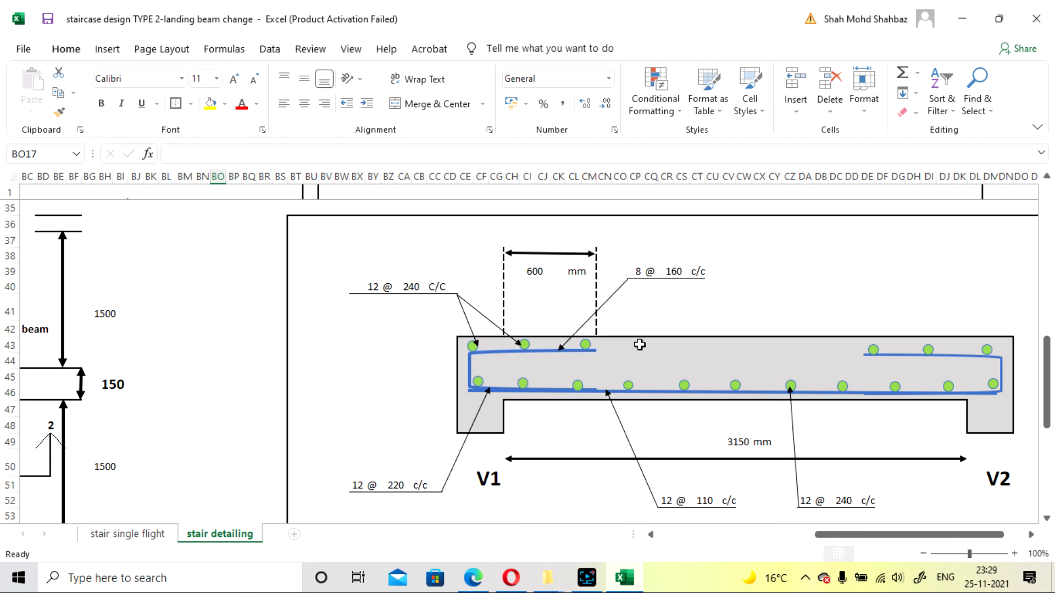
# Compare the landing reinforcement in the mid-landing-to-floor flight section with the bar callouts and alternate bars in Section 1-1
pyautogui.scroll(9, 384, 365)
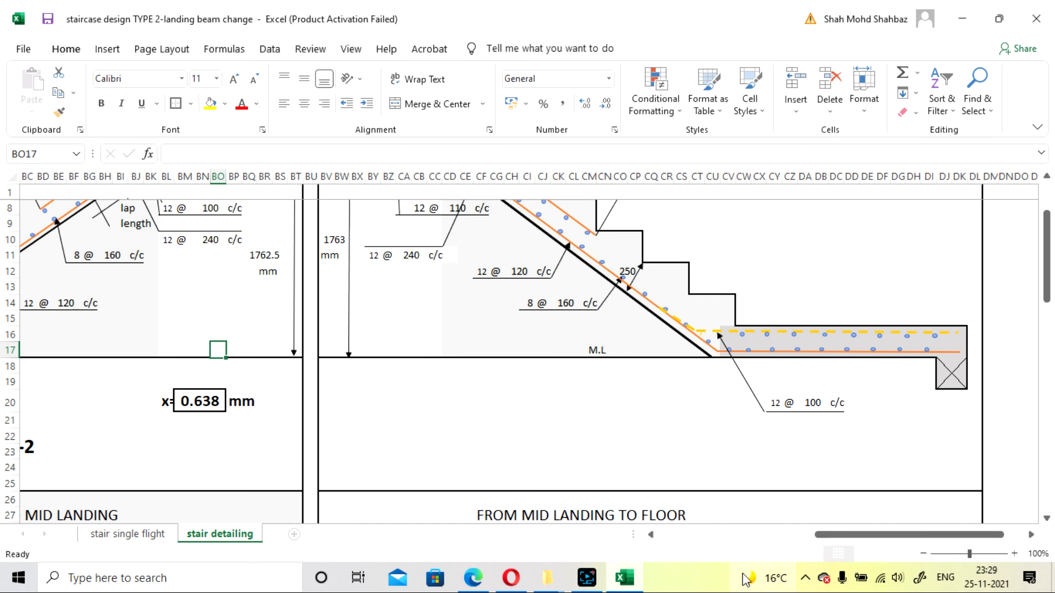
pyautogui.moveTo(876, 536); pyautogui.dragTo(868, 512)
pyautogui.scroll(-6, 761, 329)
pyautogui.scroll(-5, 760, 329)
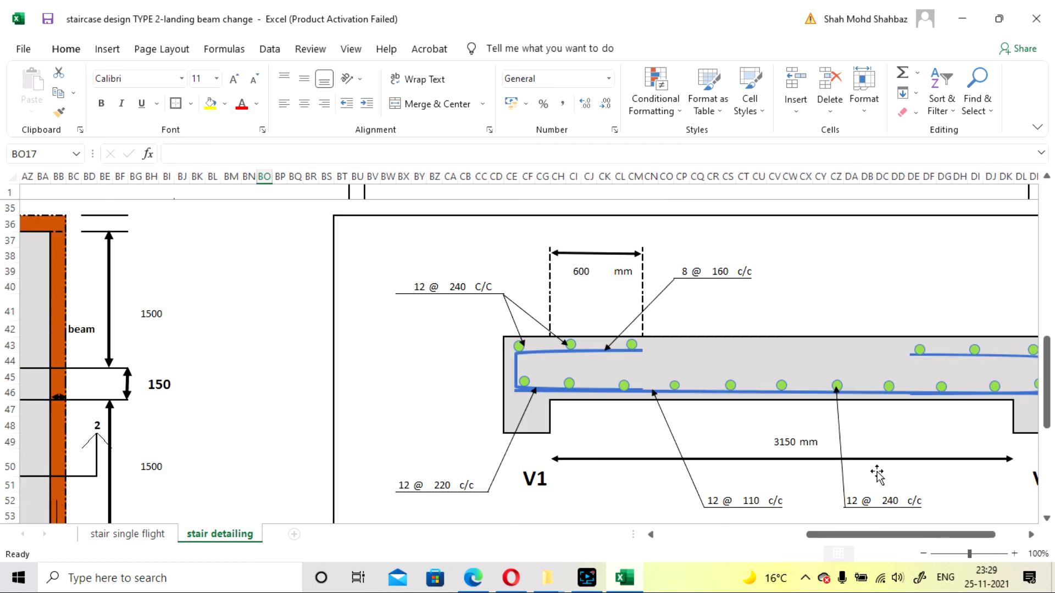
pyautogui.scroll(2, 876, 471)
pyautogui.scroll(-3, 749, 400)
pyautogui.scroll(-1, 693, 395)
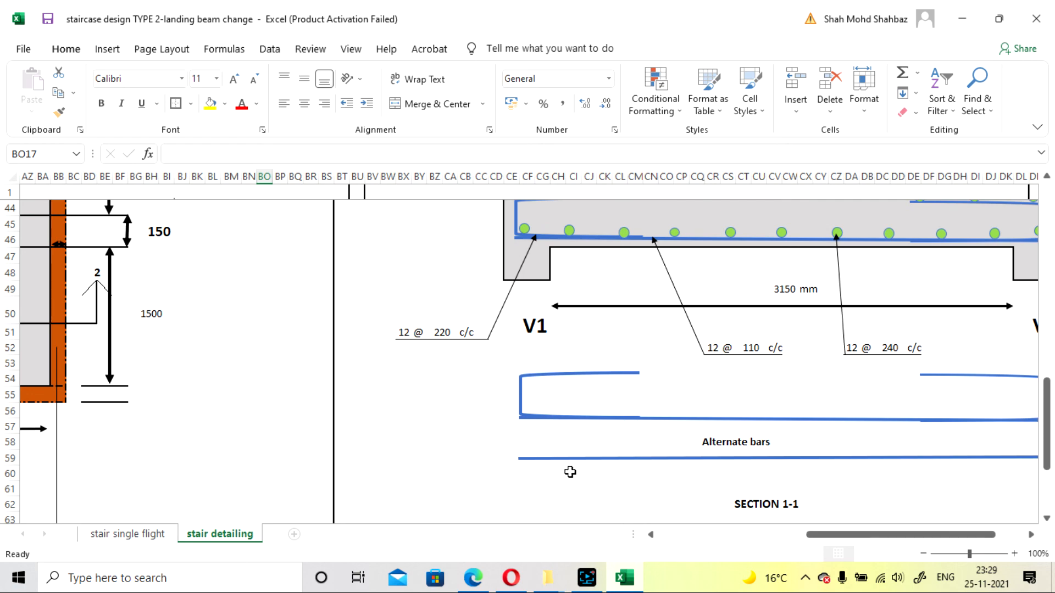
pyautogui.moveTo(867, 535); pyautogui.dragTo(887, 535)
pyautogui.scroll(2, 660, 428)
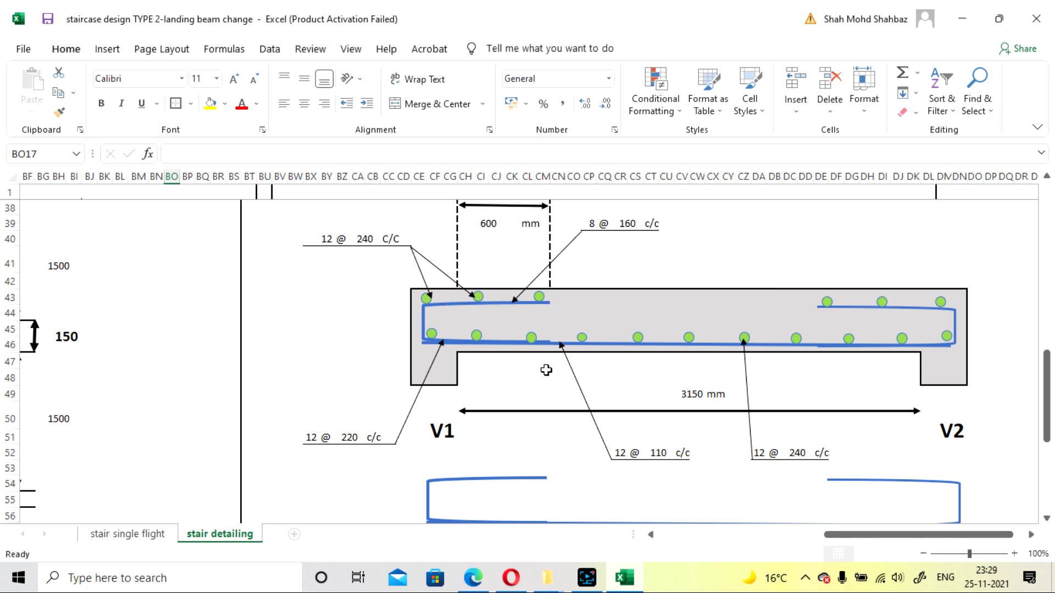
# Locate landing 1 on the stair plan and check its full span, bar callouts and alternate bar shapes in Section 1-1
pyautogui.moveTo(830, 534); pyautogui.dragTo(572, 517)
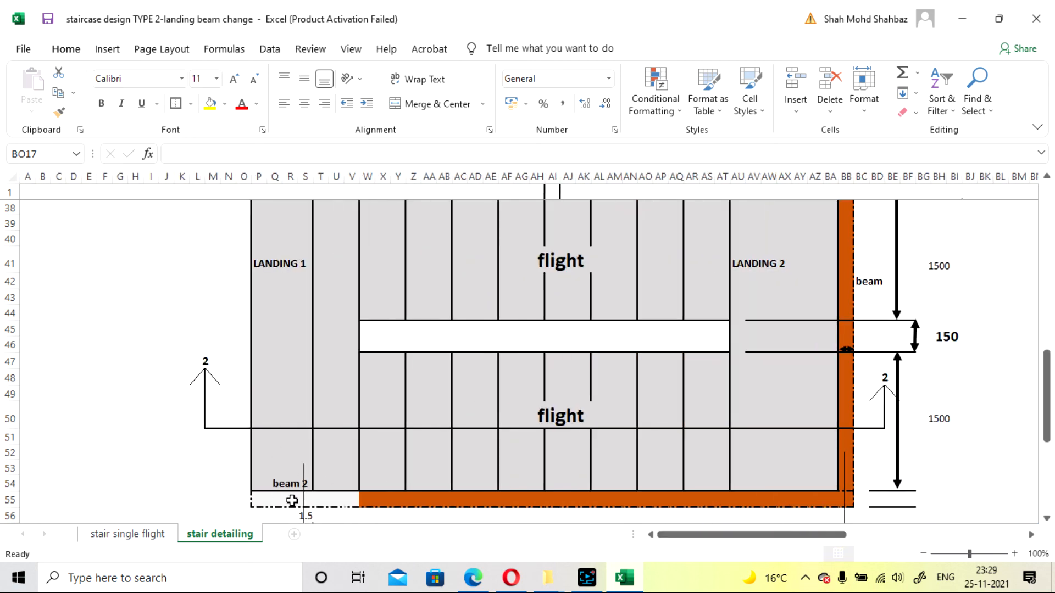
pyautogui.moveTo(739, 539); pyautogui.dragTo(932, 546)
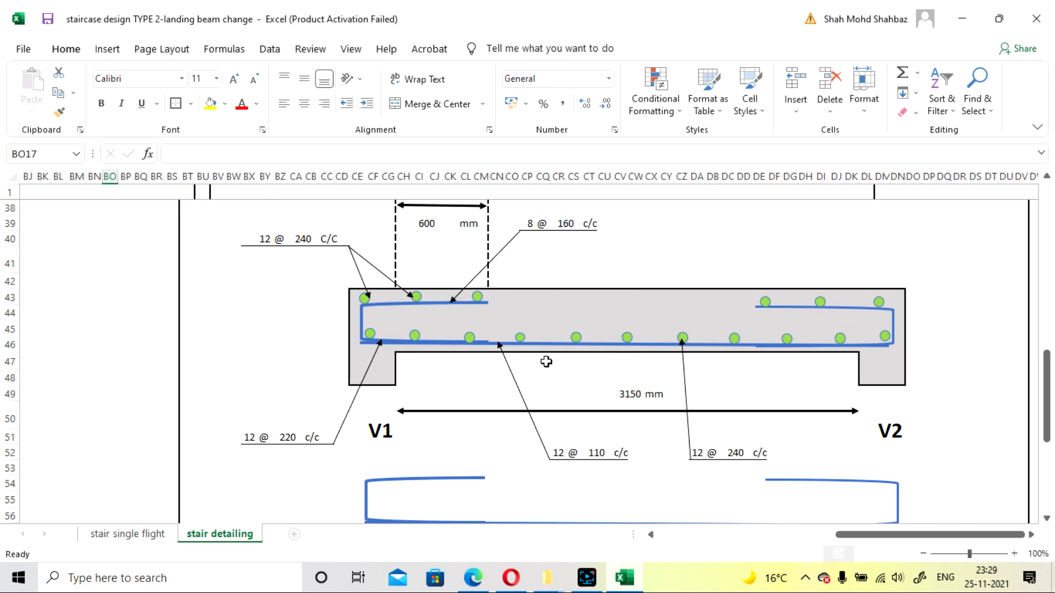
pyautogui.scroll(-2, 552, 370)
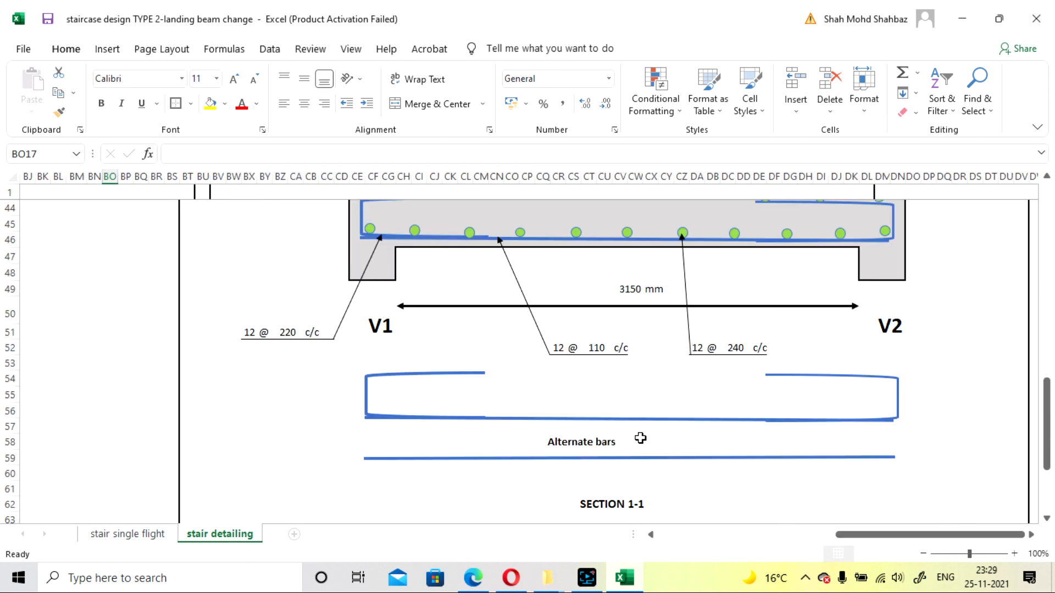
pyautogui.scroll(2, 637, 429)
pyautogui.scroll(-2, 602, 360)
pyautogui.scroll(1, 295, 351)
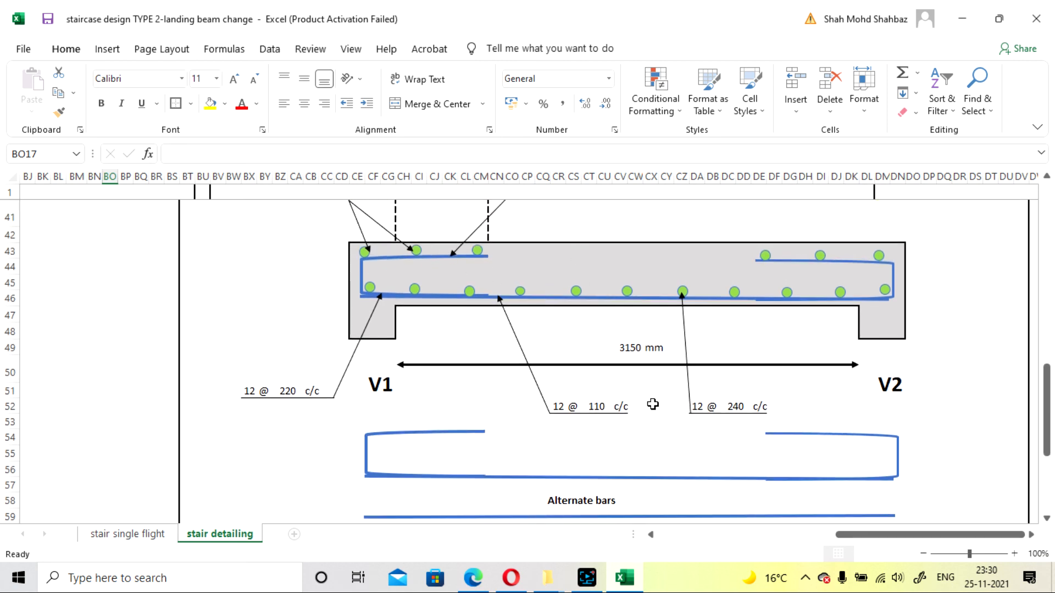
pyautogui.scroll(-2, 653, 397)
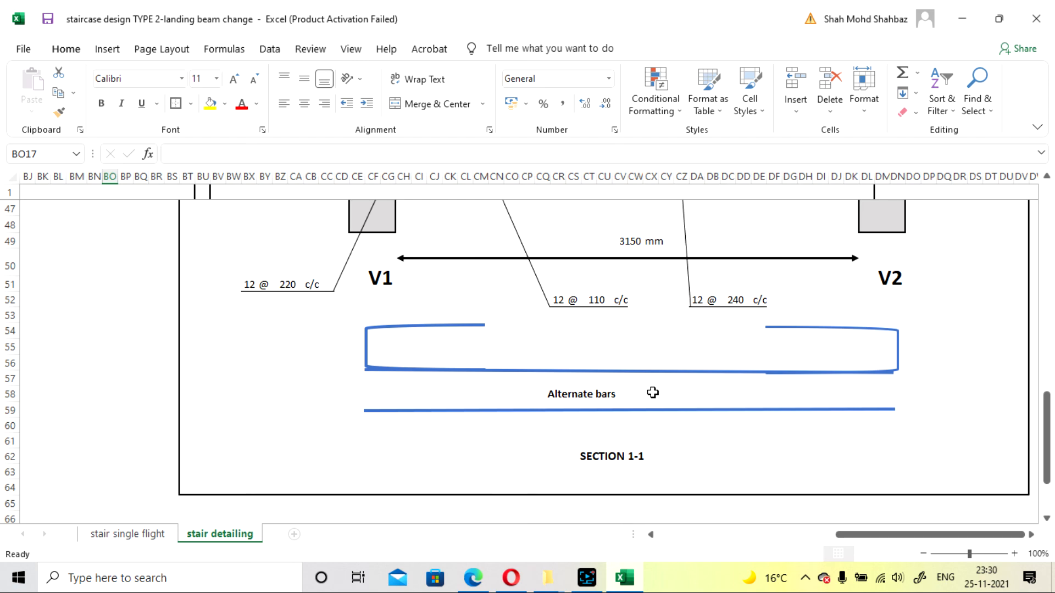
# Review the floor-to-mid-landing and mid-landing-to-floor flight sections side by side on the detailing sheet at 80% zoom
pyautogui.click(924, 554)
pyautogui.click(923, 554)
pyautogui.moveTo(928, 534); pyautogui.dragTo(806, 514)
pyautogui.scroll(9, 791, 450)
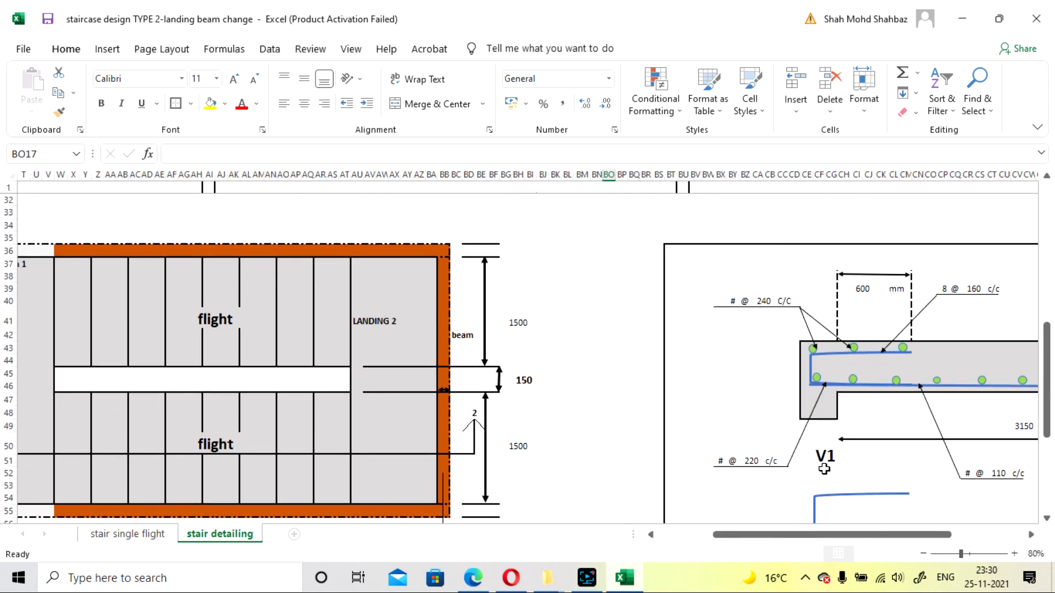
pyautogui.scroll(6, 785, 434)
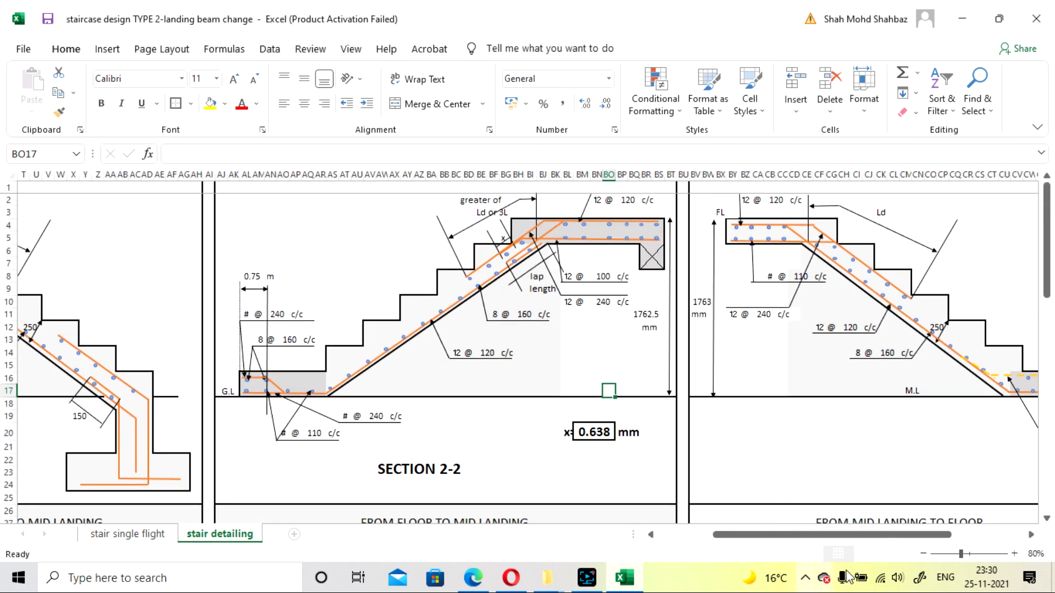
pyautogui.moveTo(813, 542); pyautogui.dragTo(847, 541)
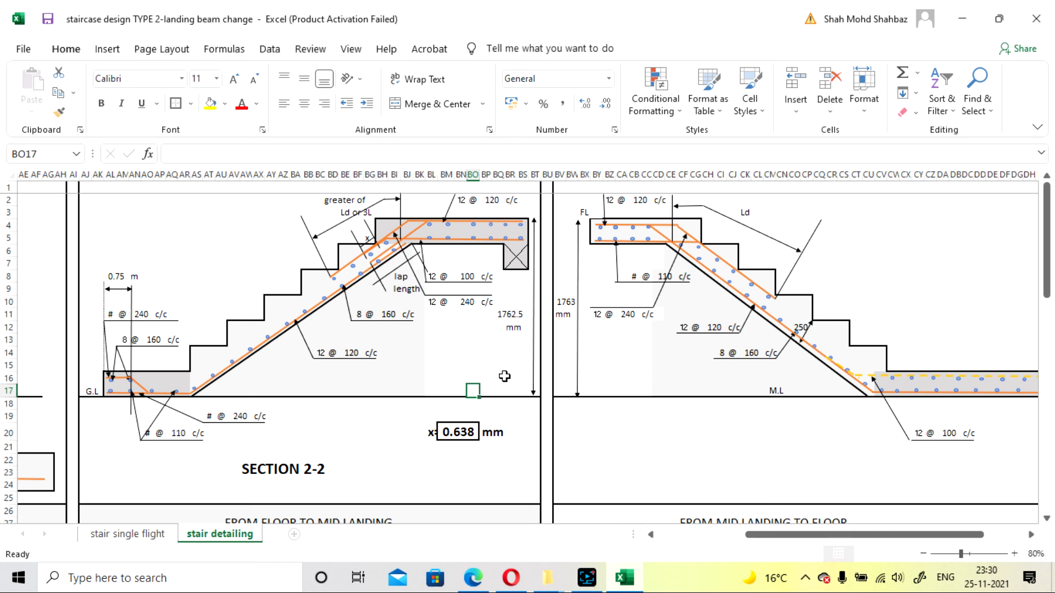
pyautogui.moveTo(821, 541); pyautogui.dragTo(798, 540)
# Return to the beginning of the stair single flight sheet to view the required data, stair loads and landing loads
pyautogui.click(148, 538)
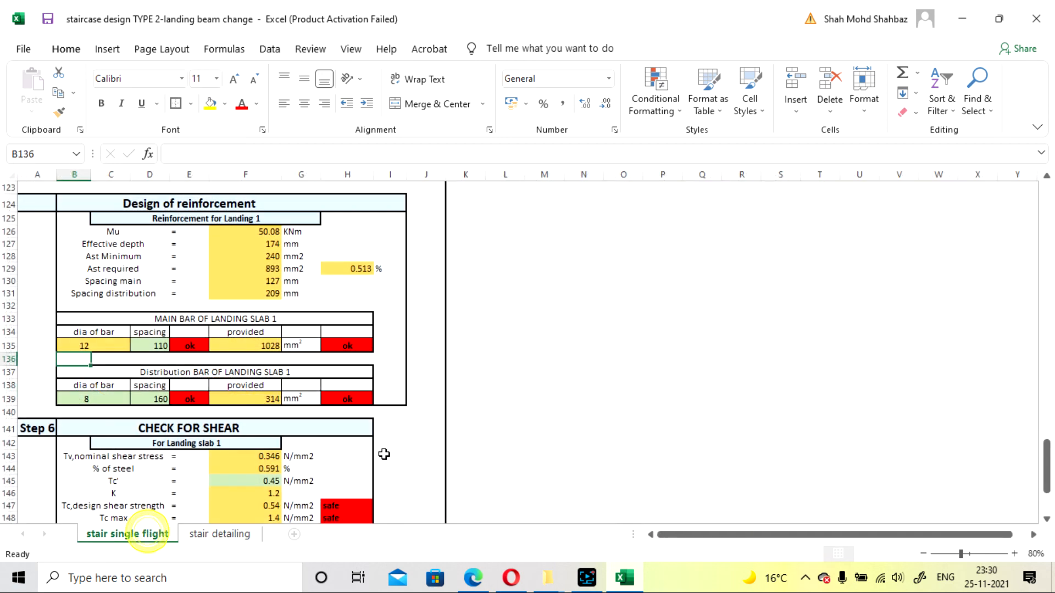
pyautogui.scroll(18, 385, 439)
pyautogui.scroll(20, 386, 437)
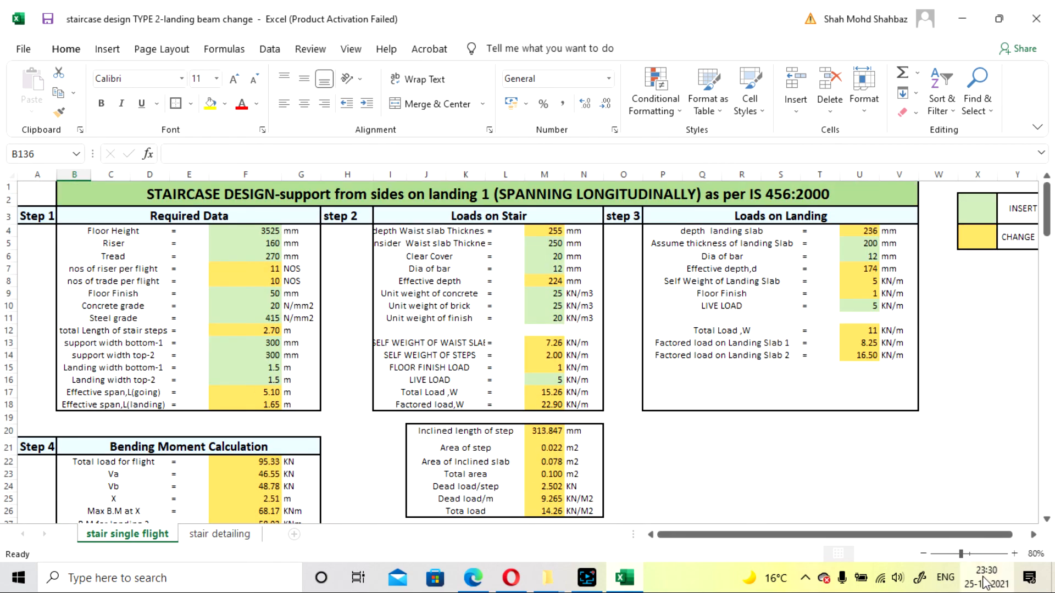
pyautogui.click(587, 577)
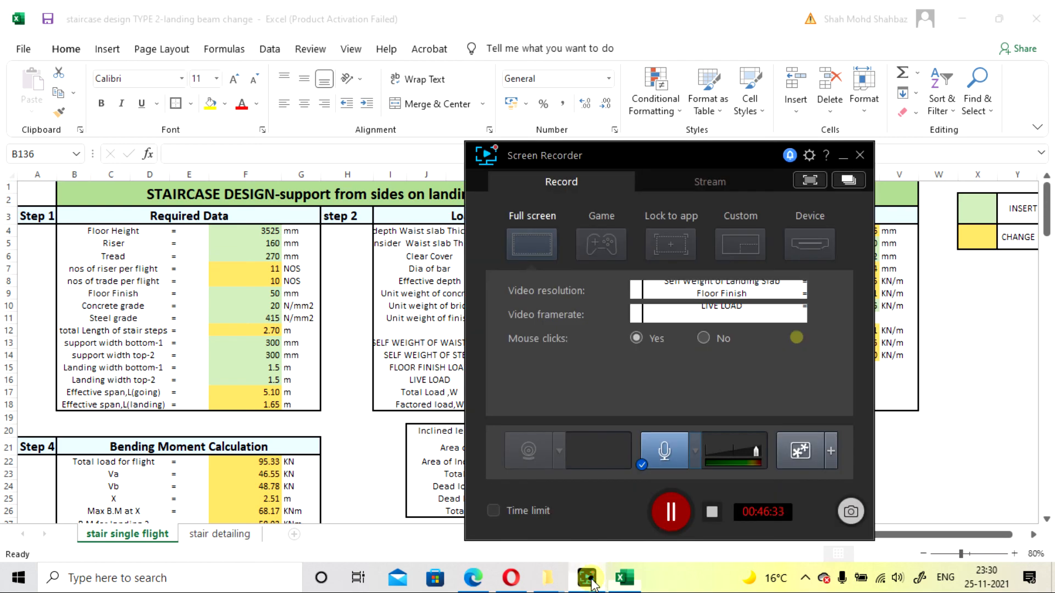